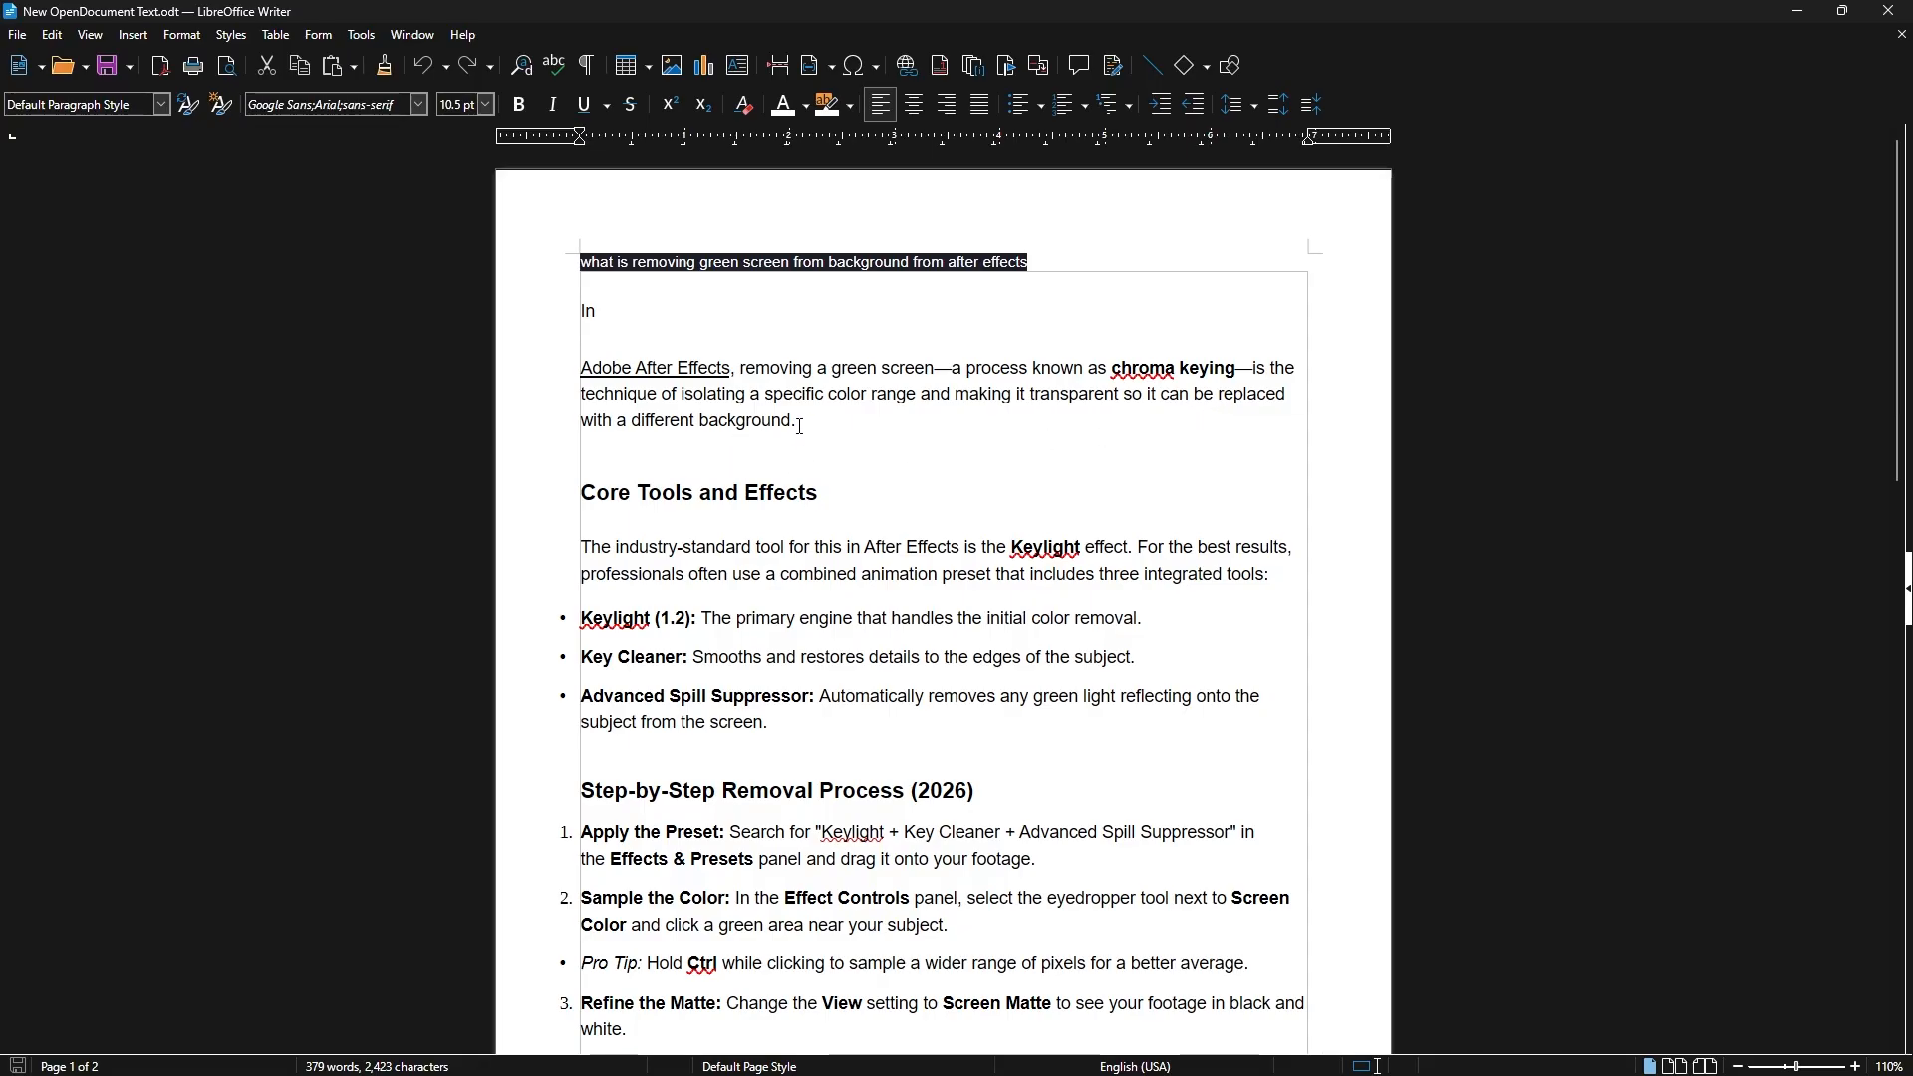
Read through the document on green-screen removal in After Effects, from the Keylight tools to the advanced techniques
scroll(797, 422, down, 2)
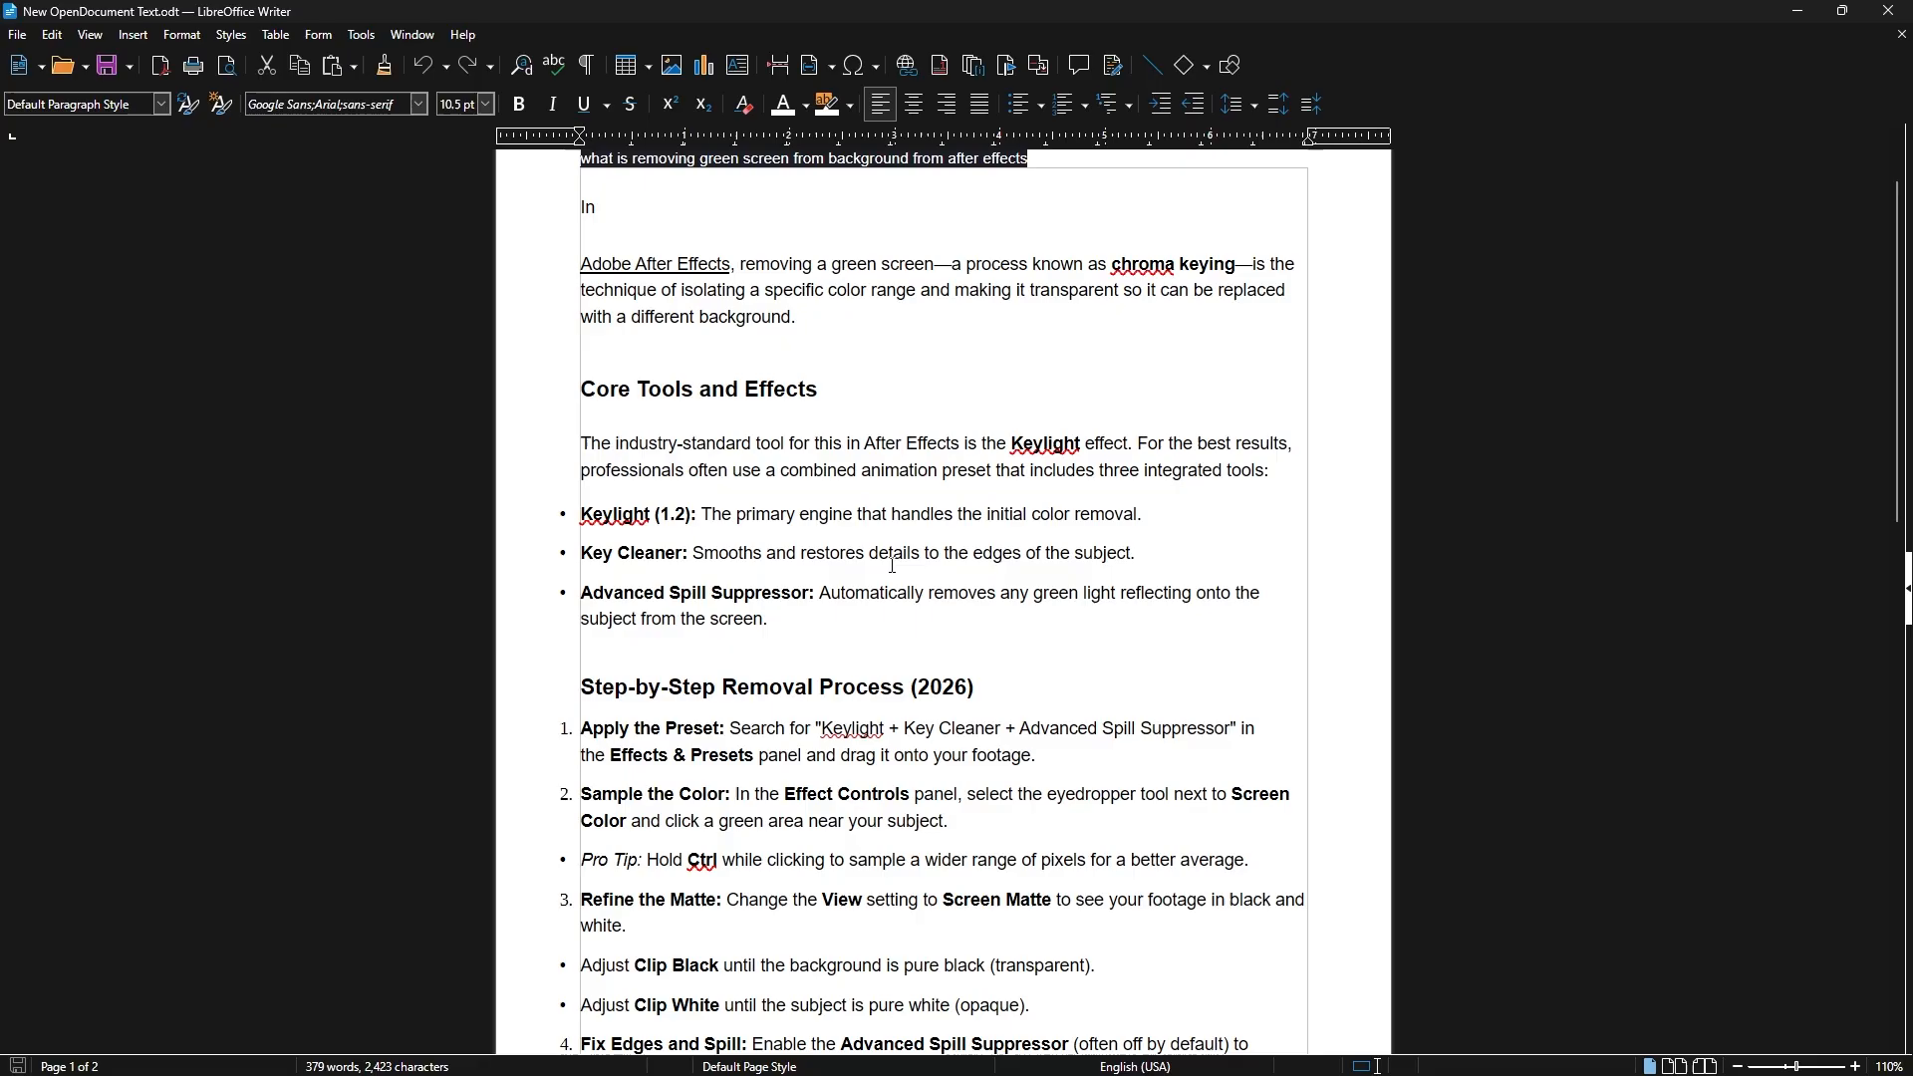
scroll(911, 533, down, 3)
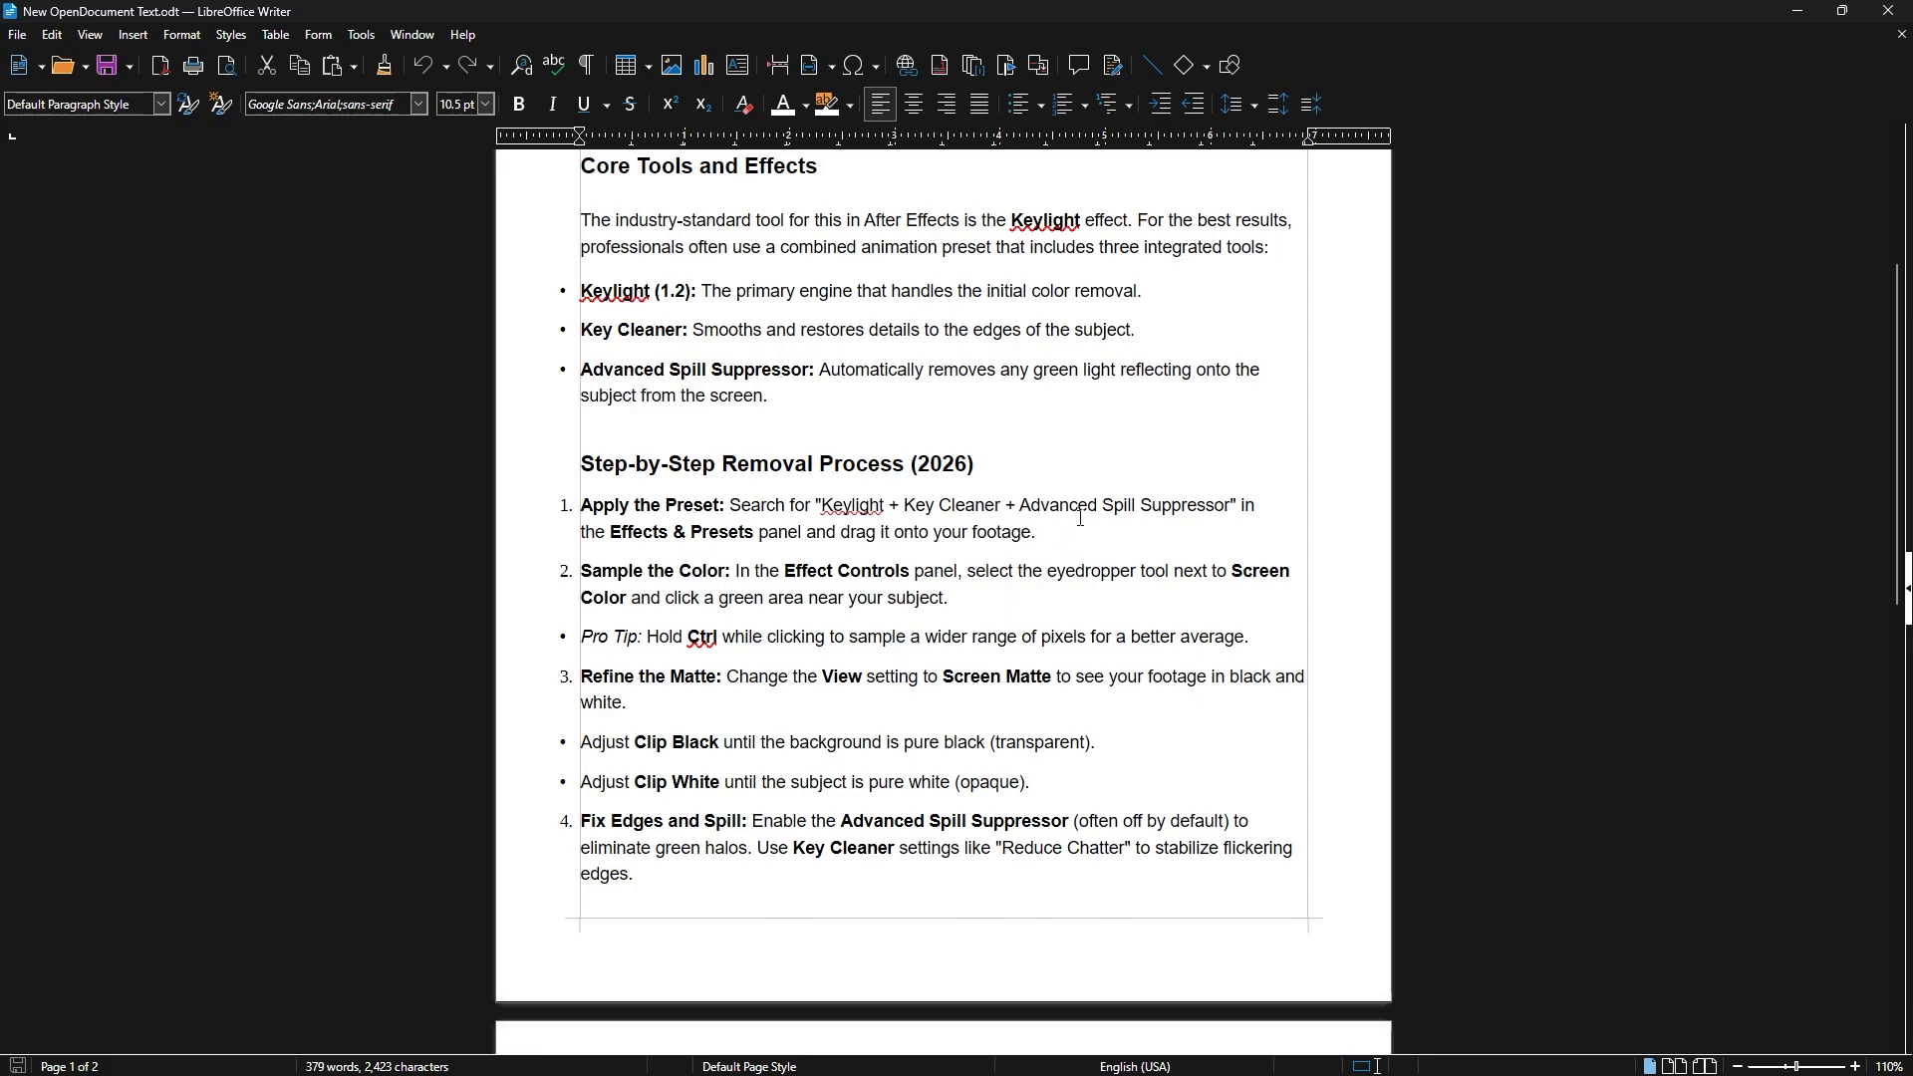
scroll(1081, 517, down, 1)
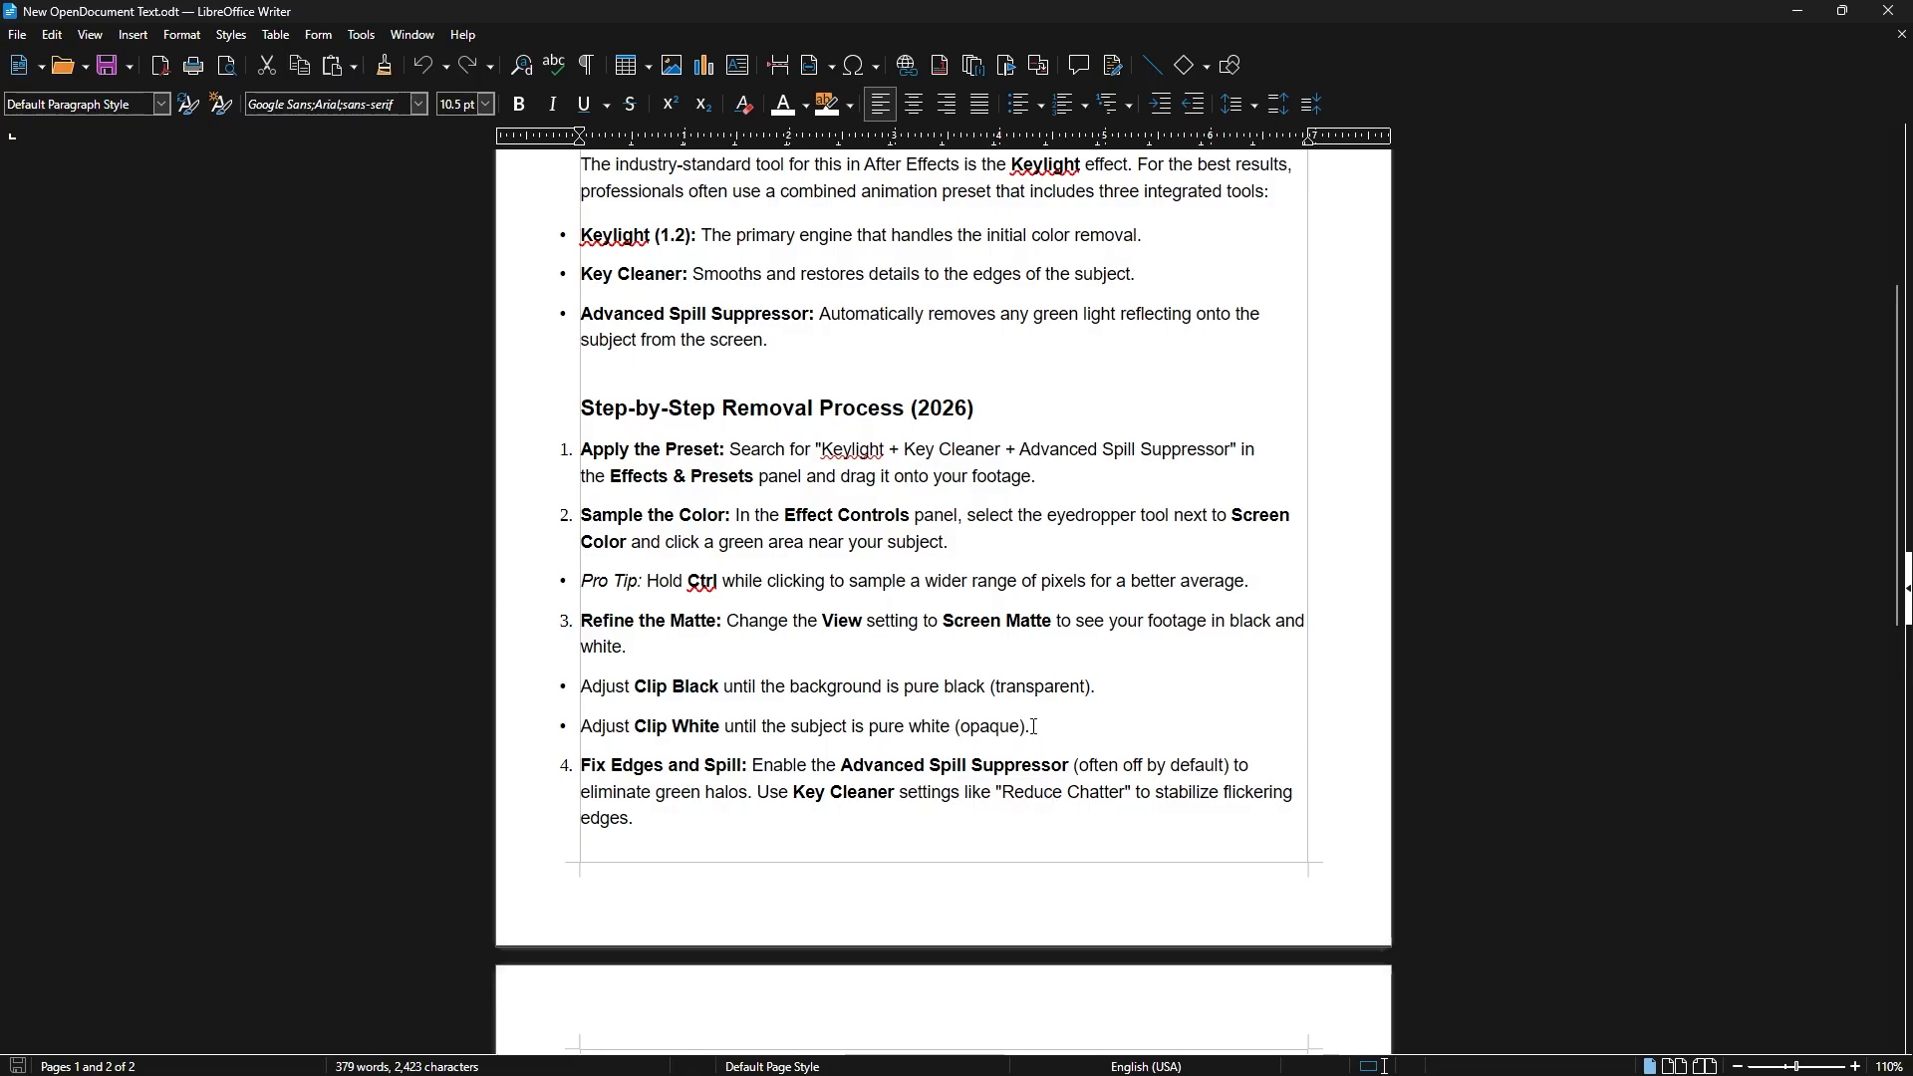
scroll(1035, 725, down, 1)
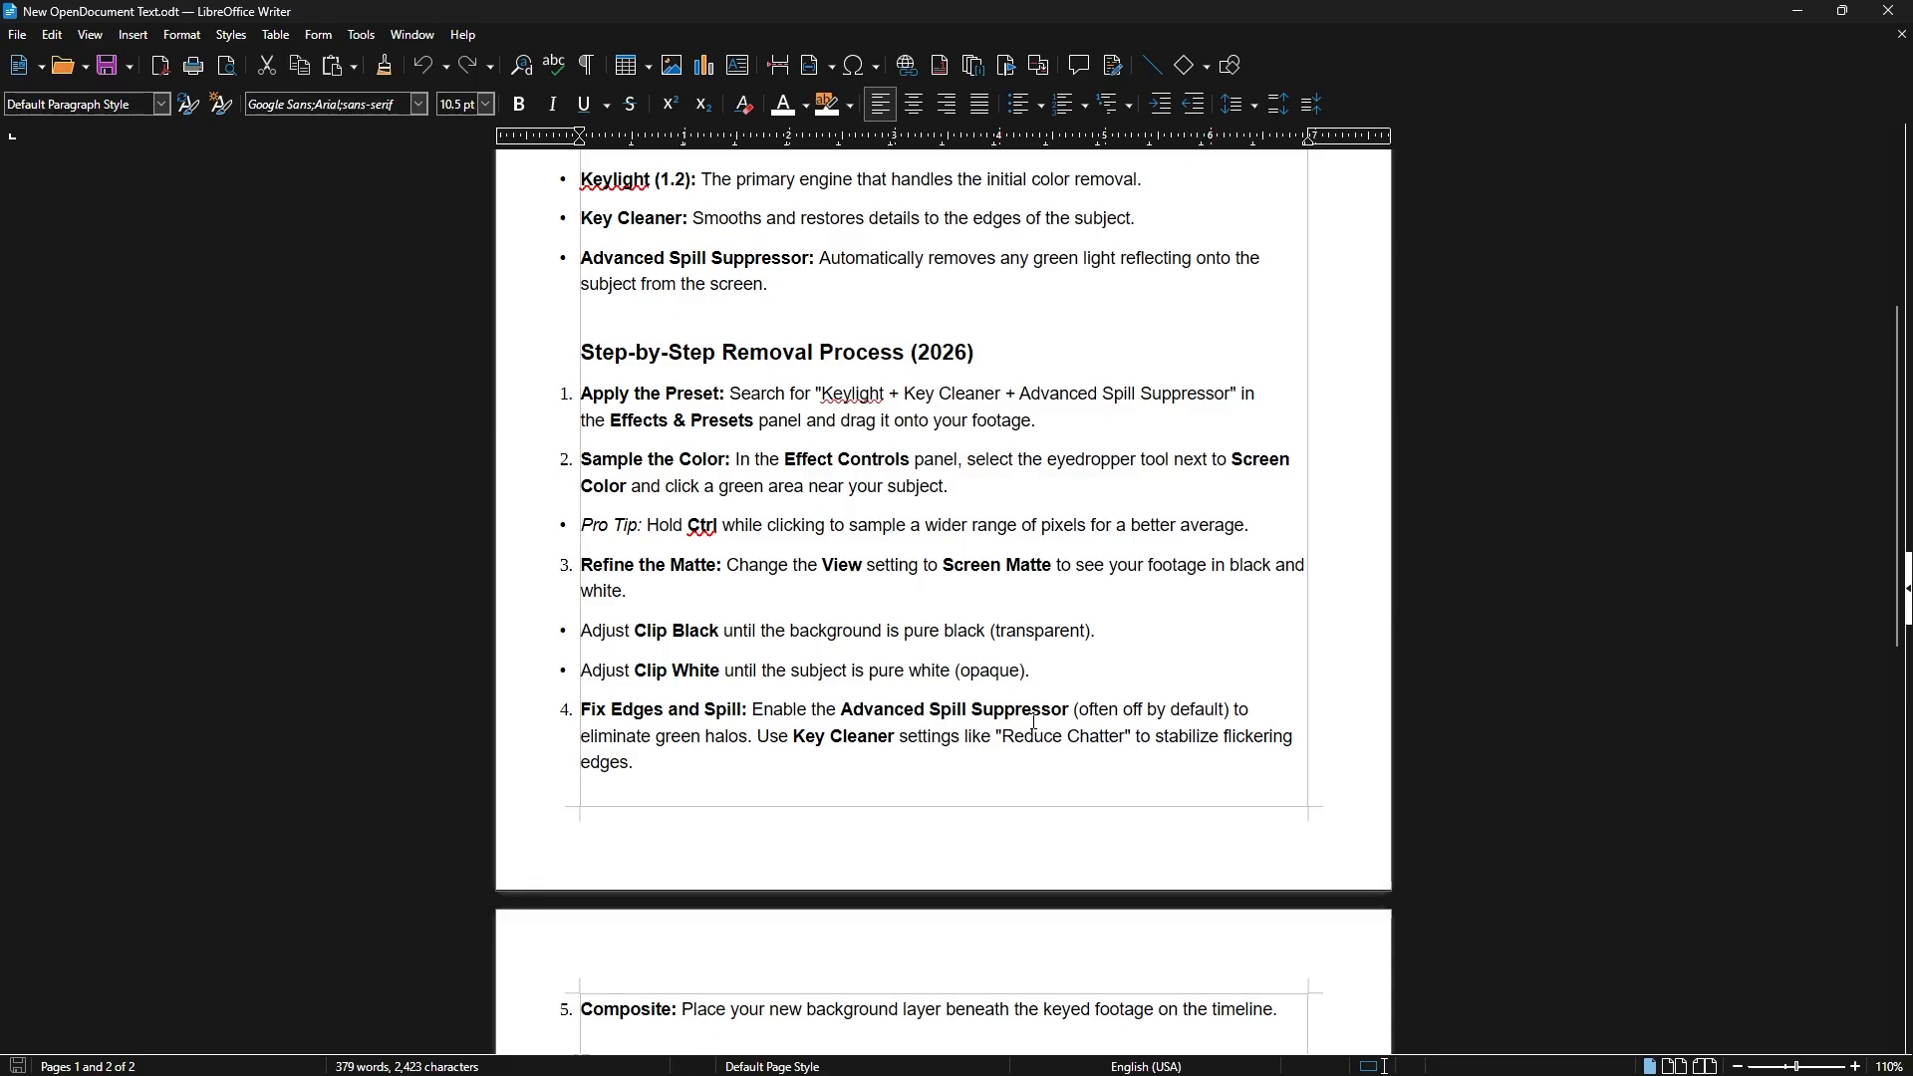
scroll(1033, 714, down, 4)
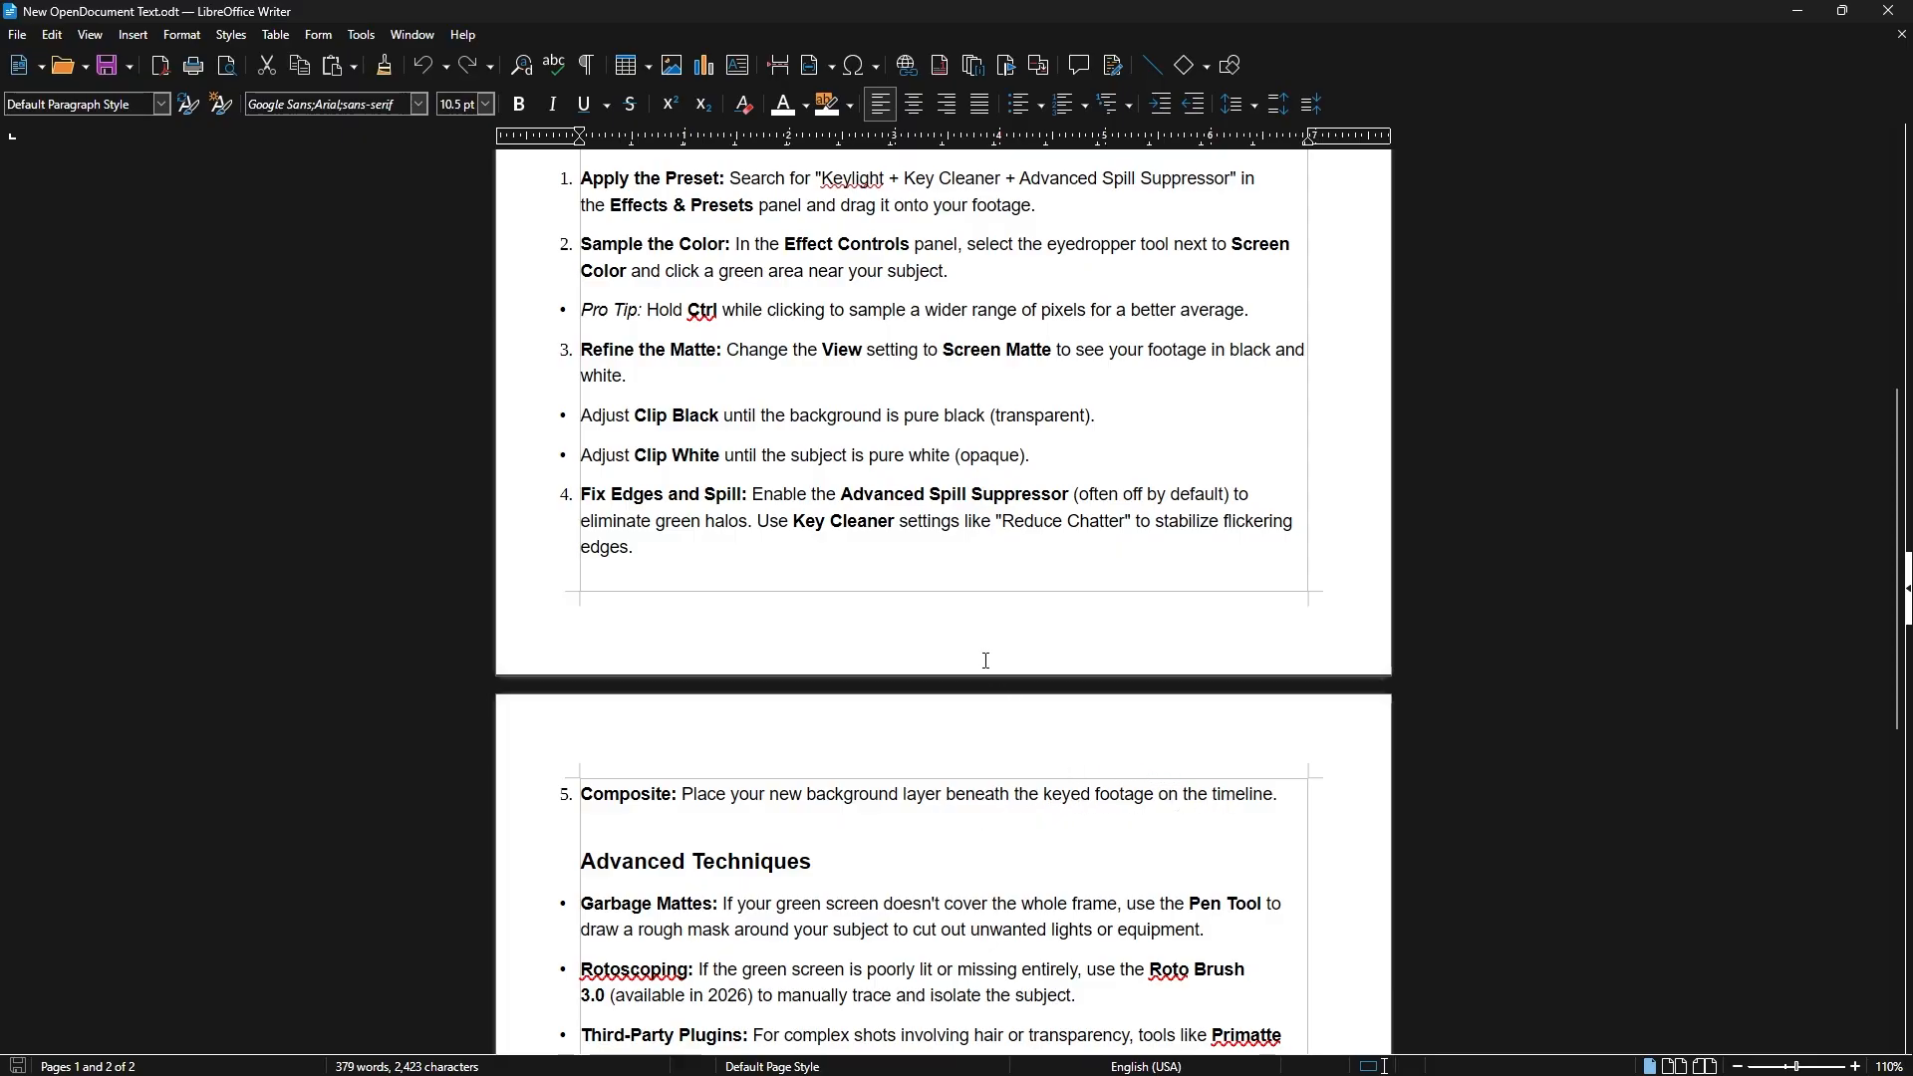
scroll(997, 668, down, 1)
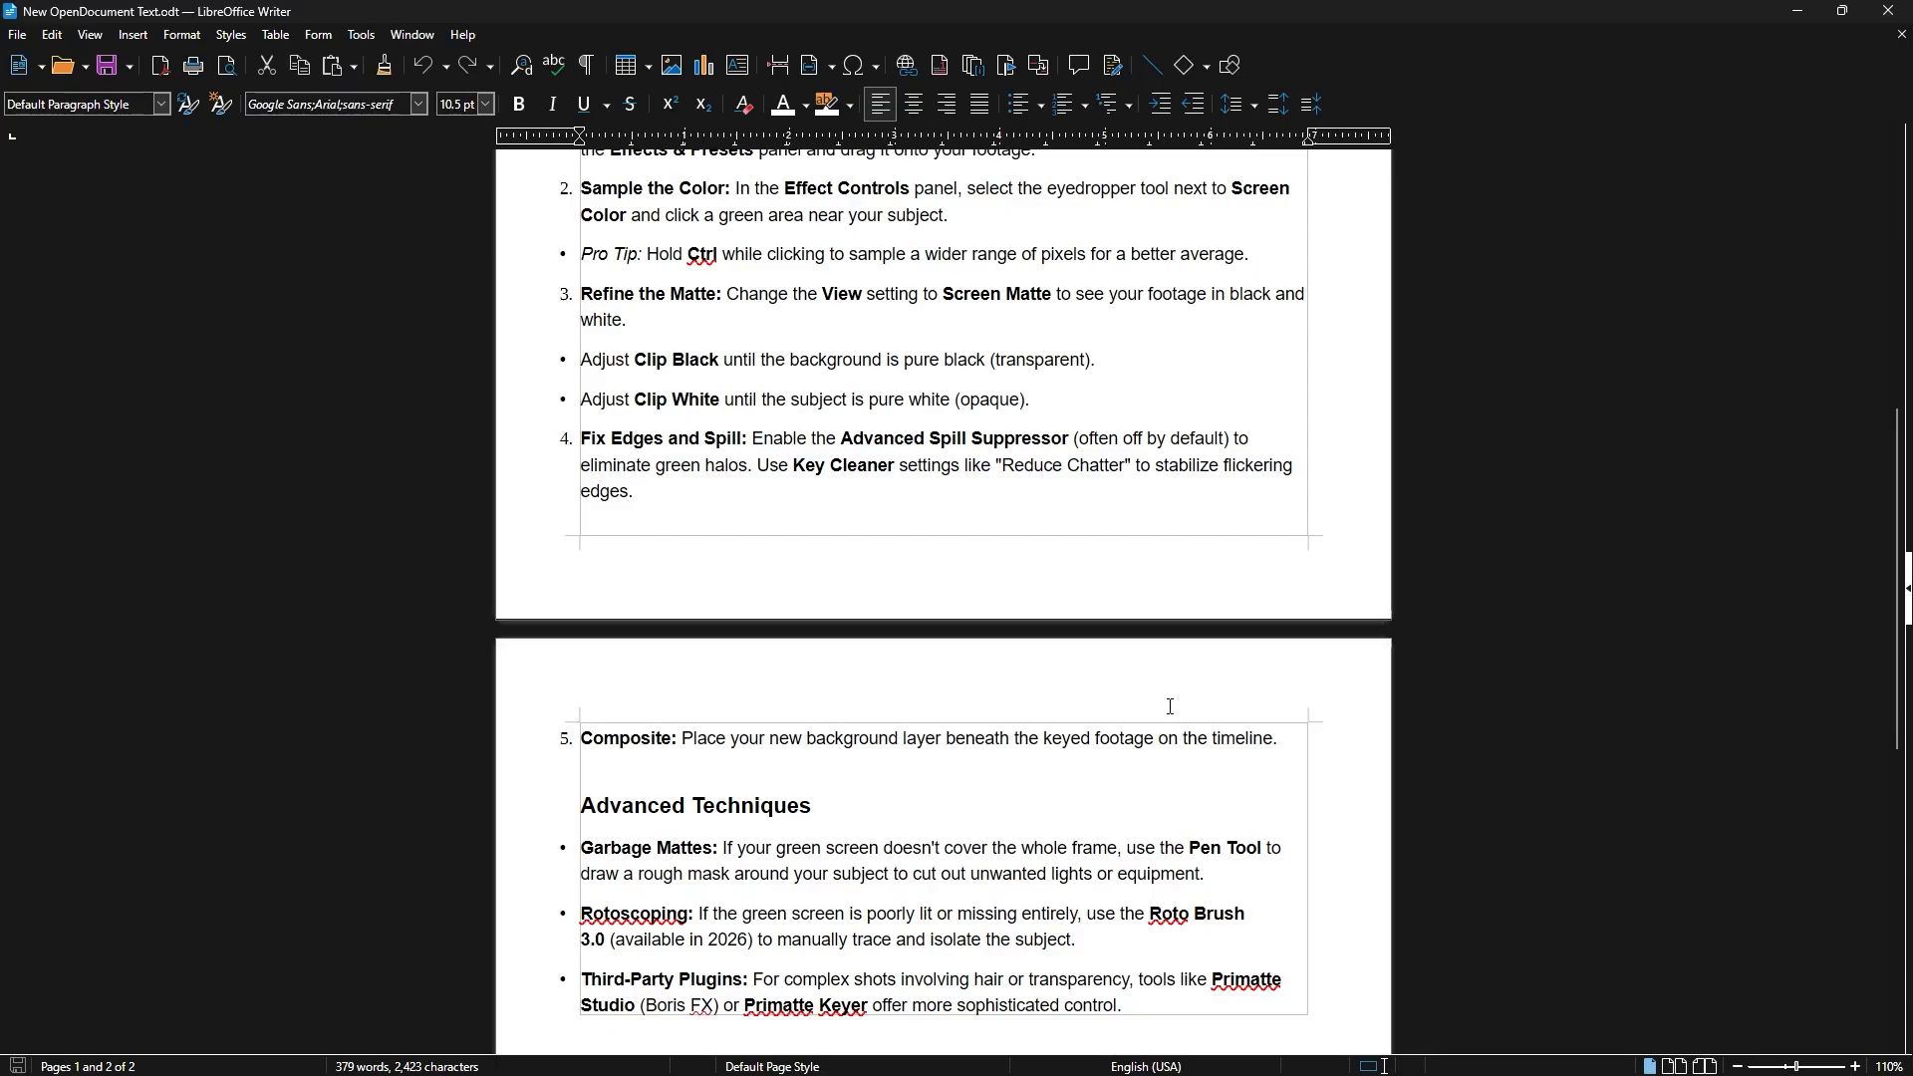
scroll(1167, 697, down, 1)
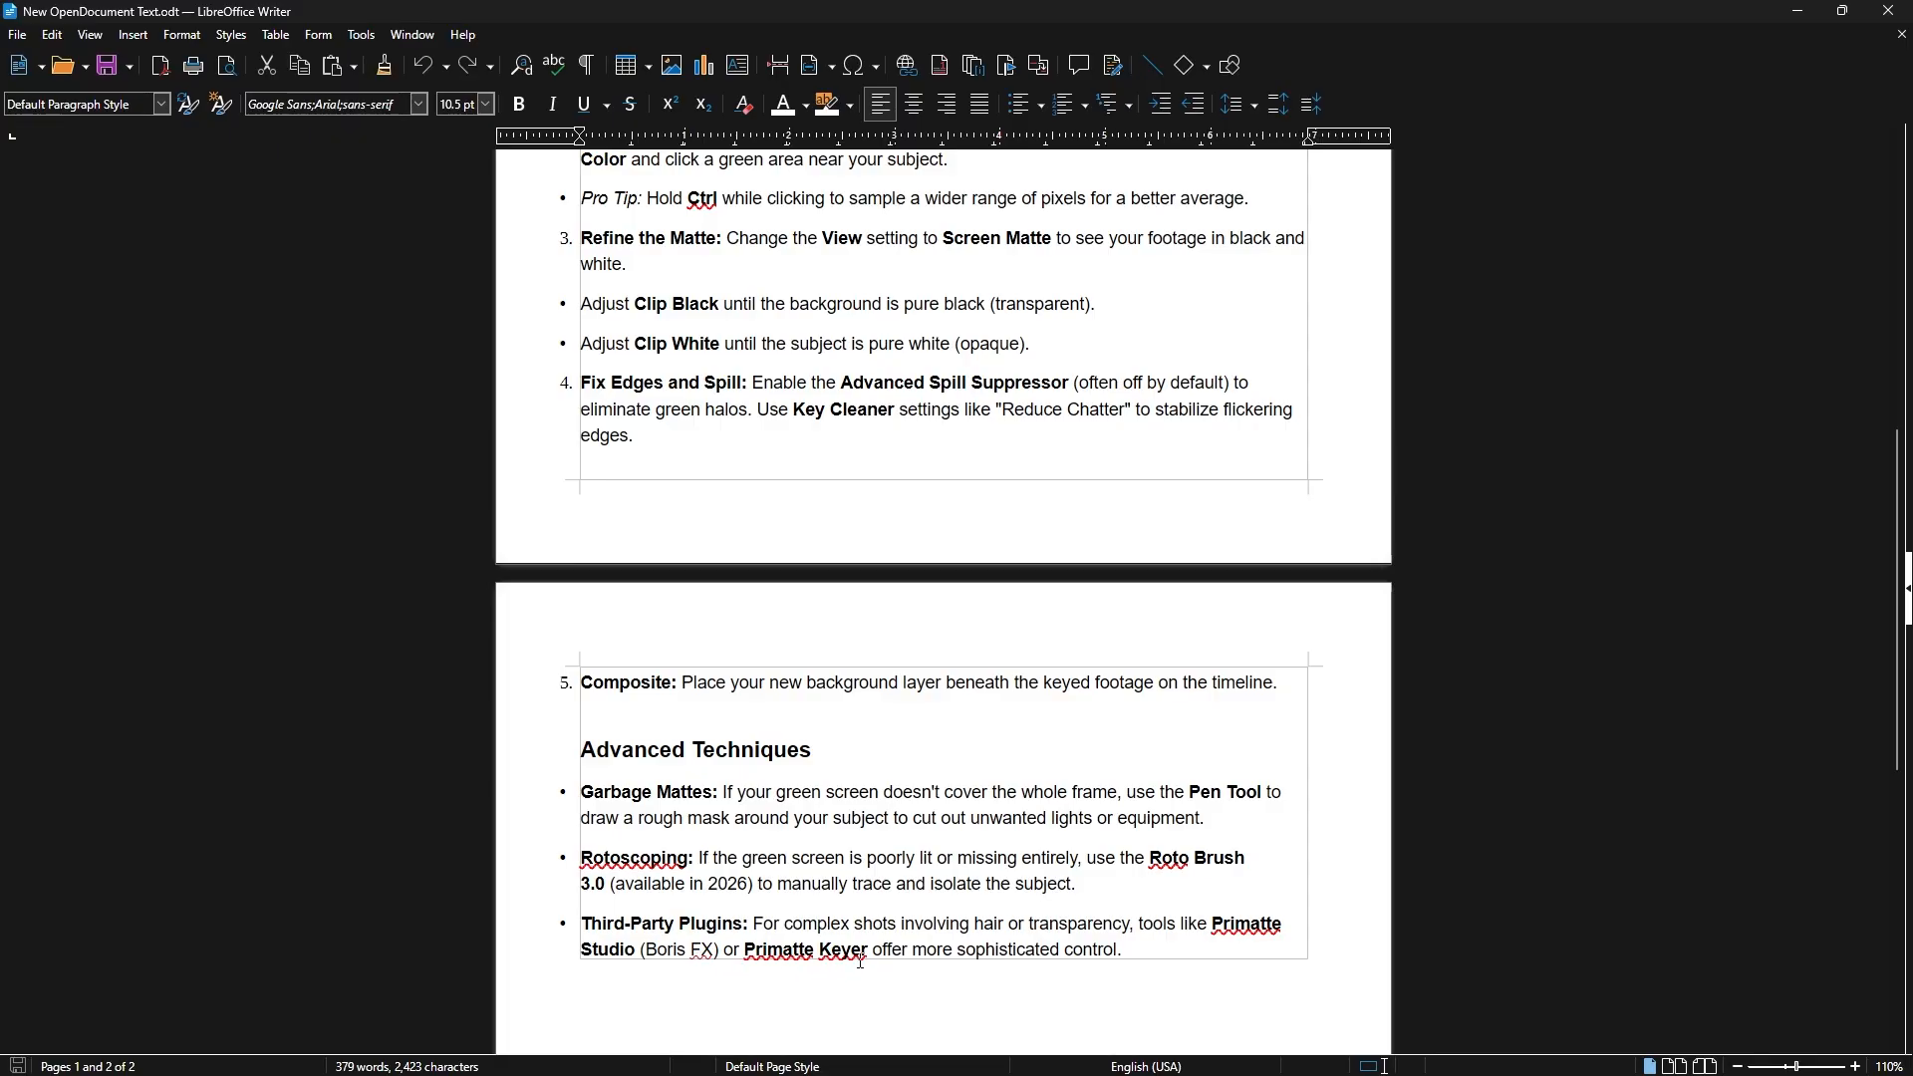
scroll(911, 894, down, 1)
scroll(910, 893, up, 15)
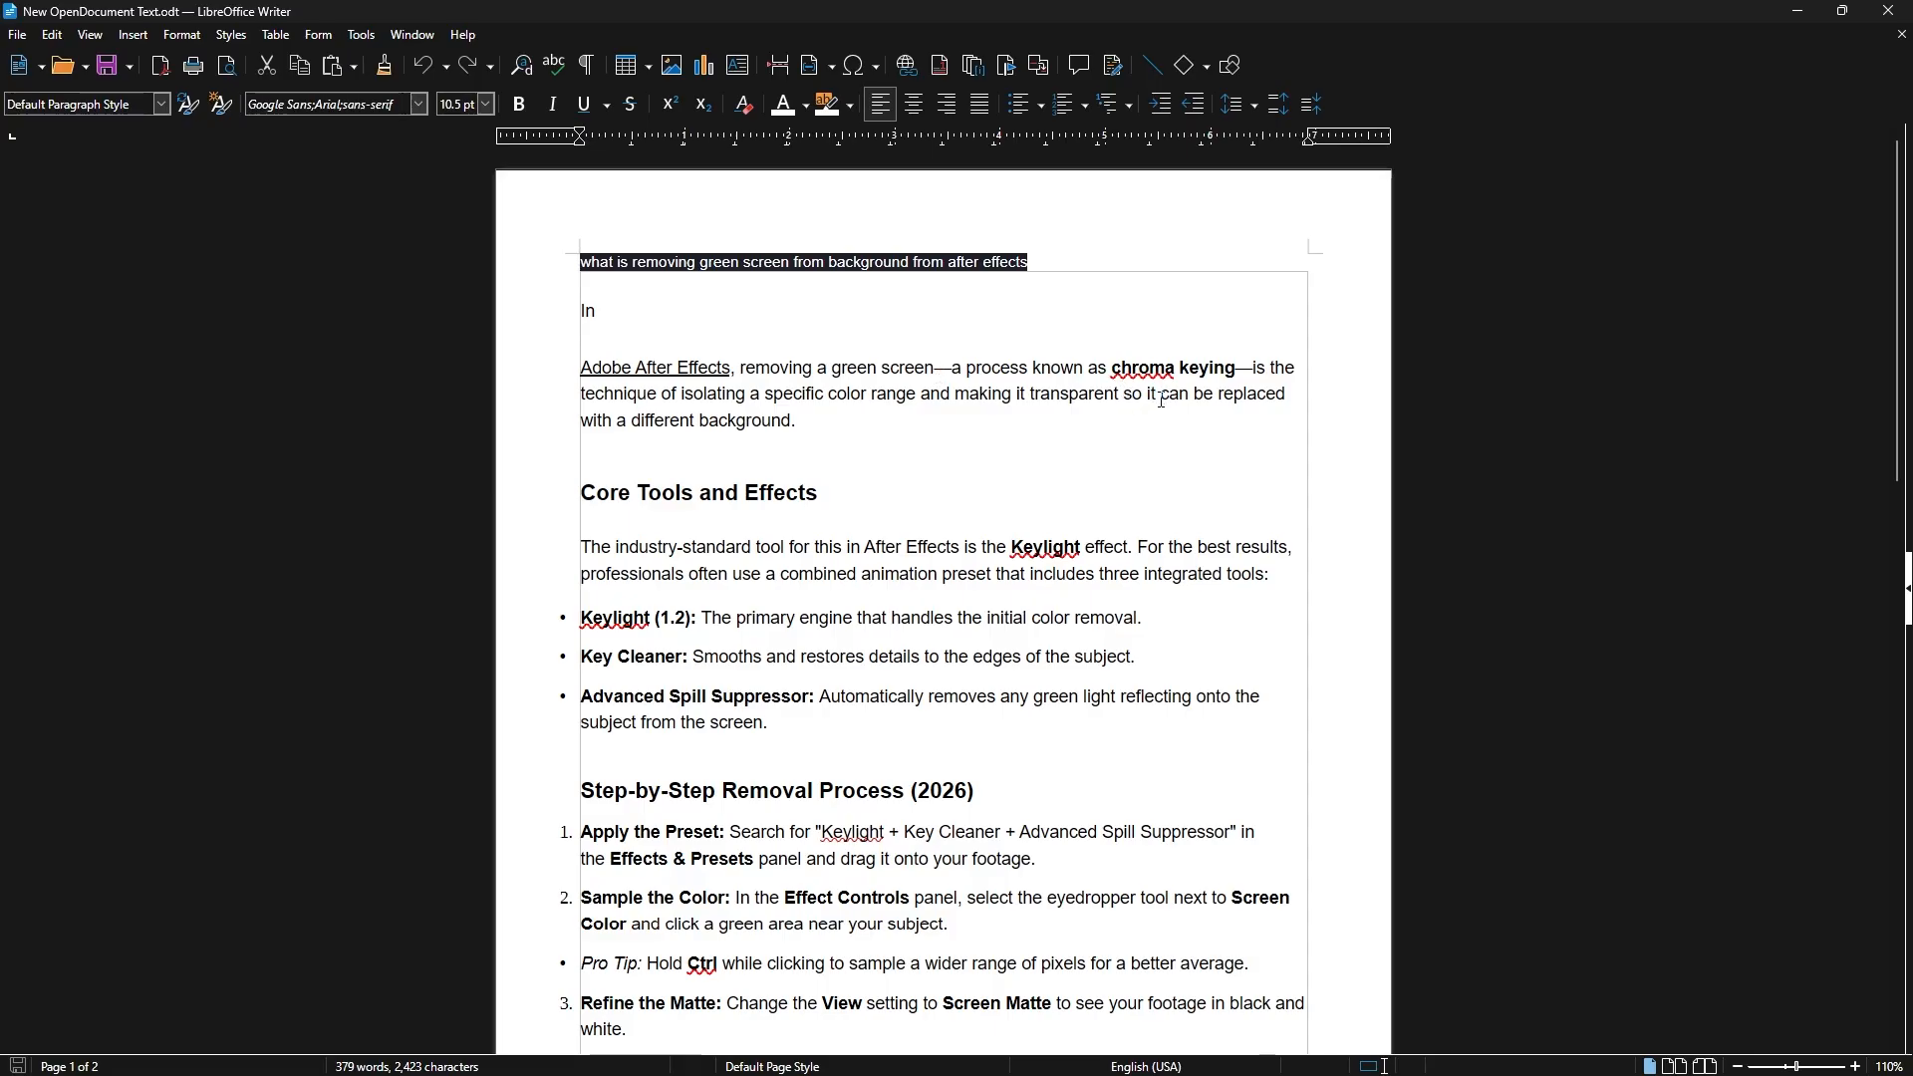
Switch to After Effects and create an 8-second composition at 1920 x 1080 and 30 fps
click(1798, 14)
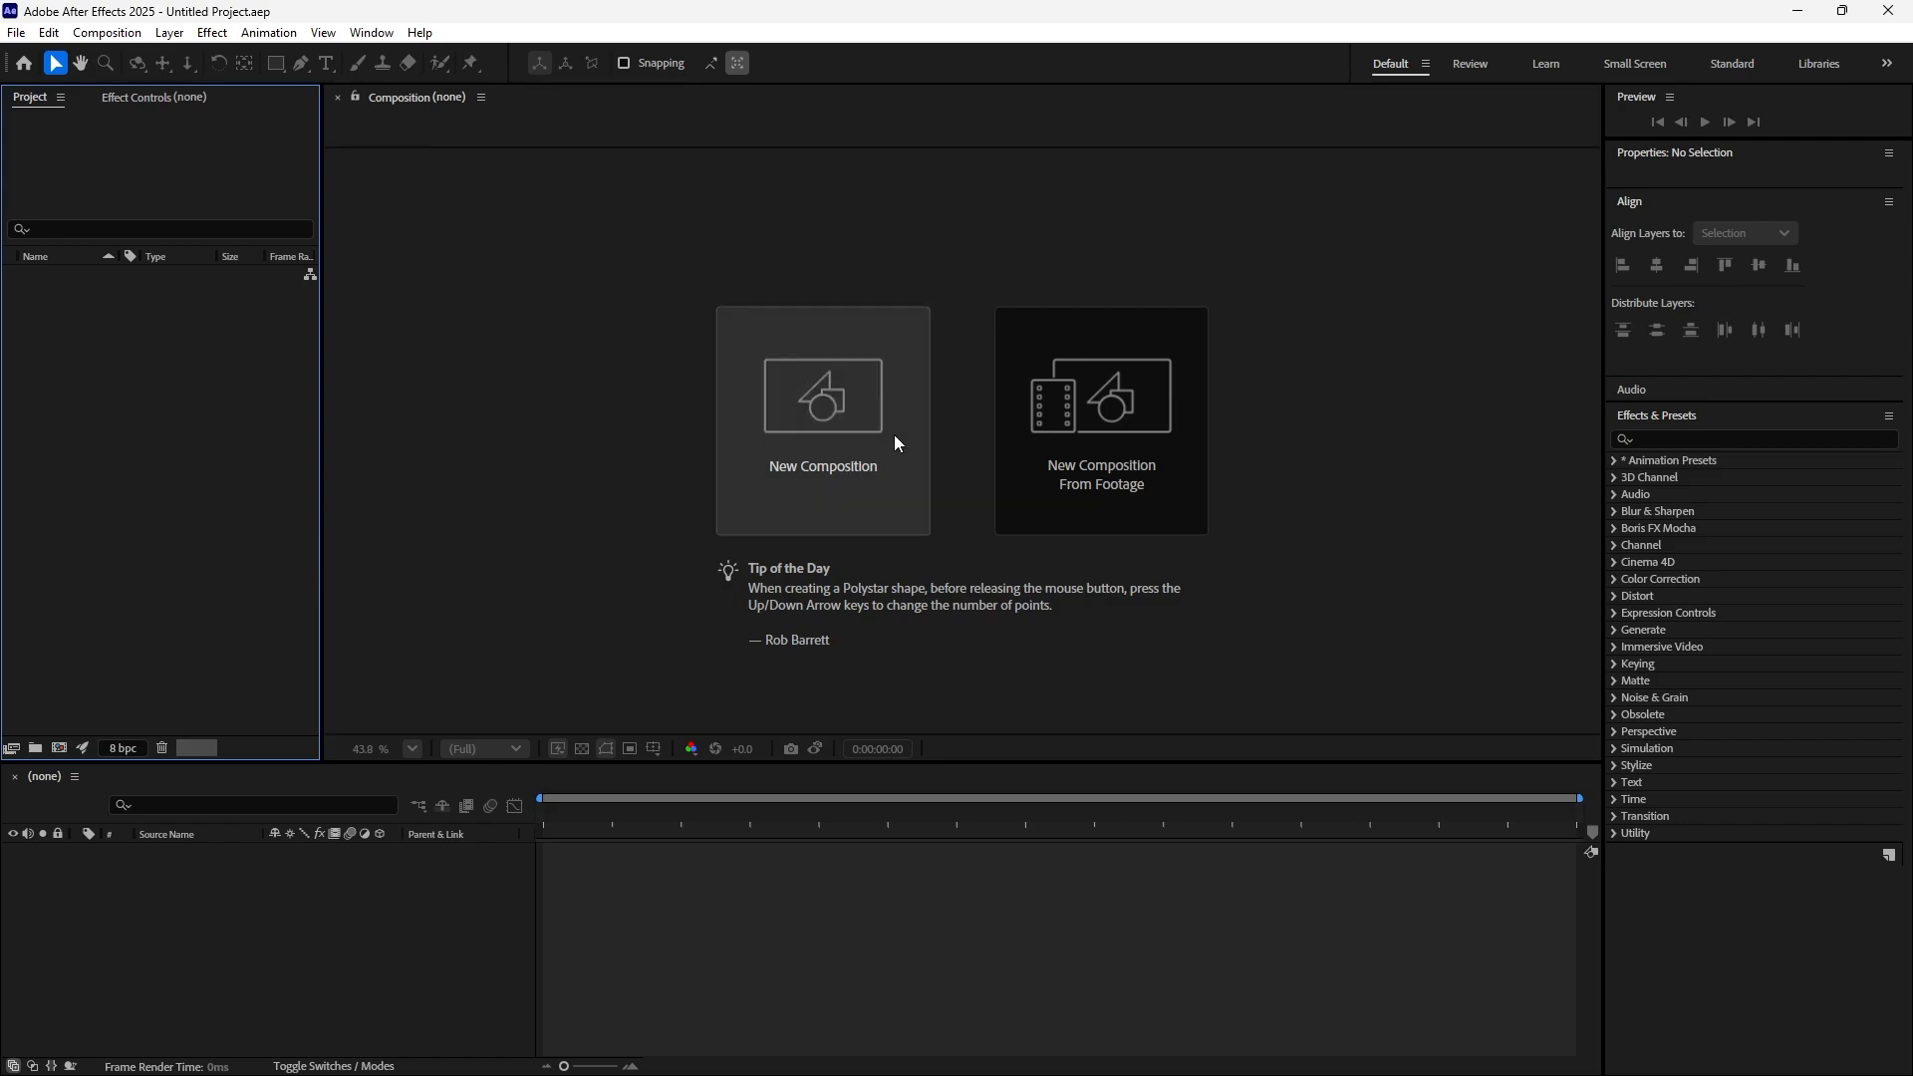
click(828, 407)
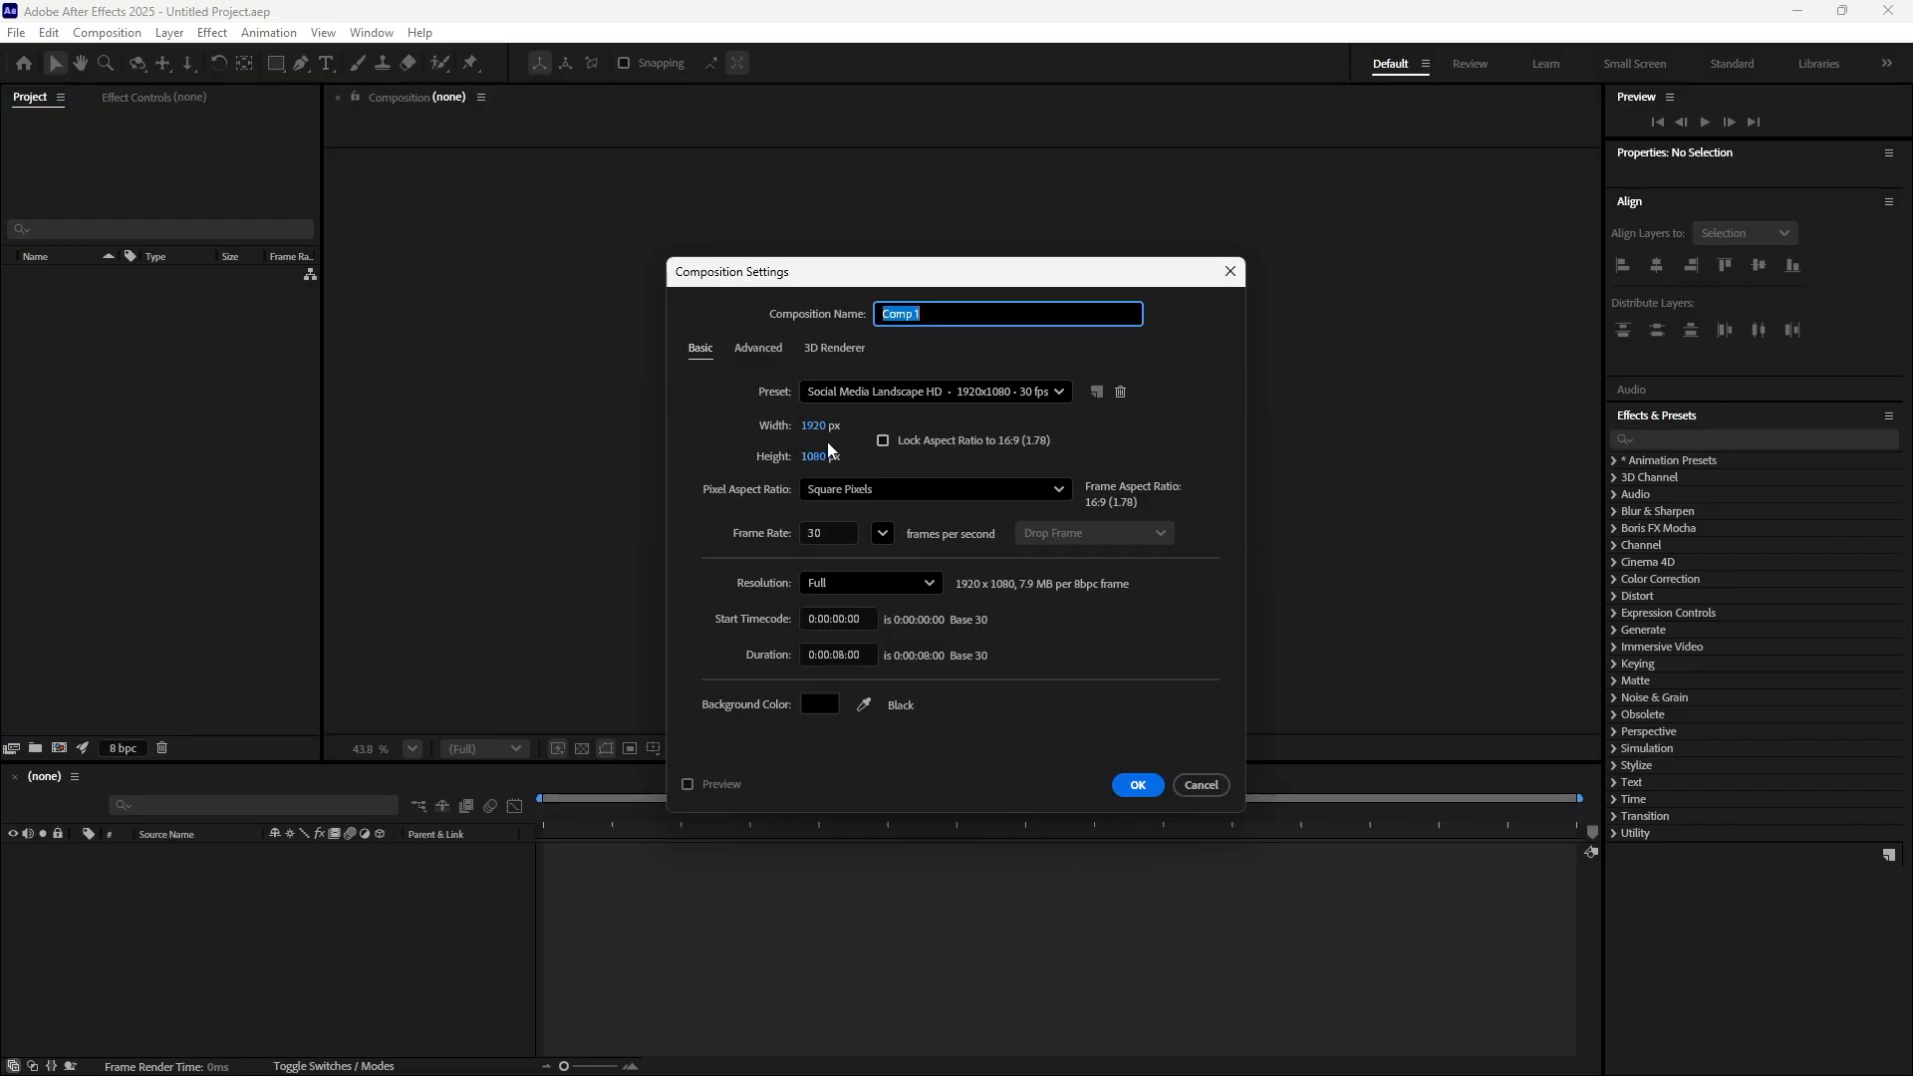
click(1137, 785)
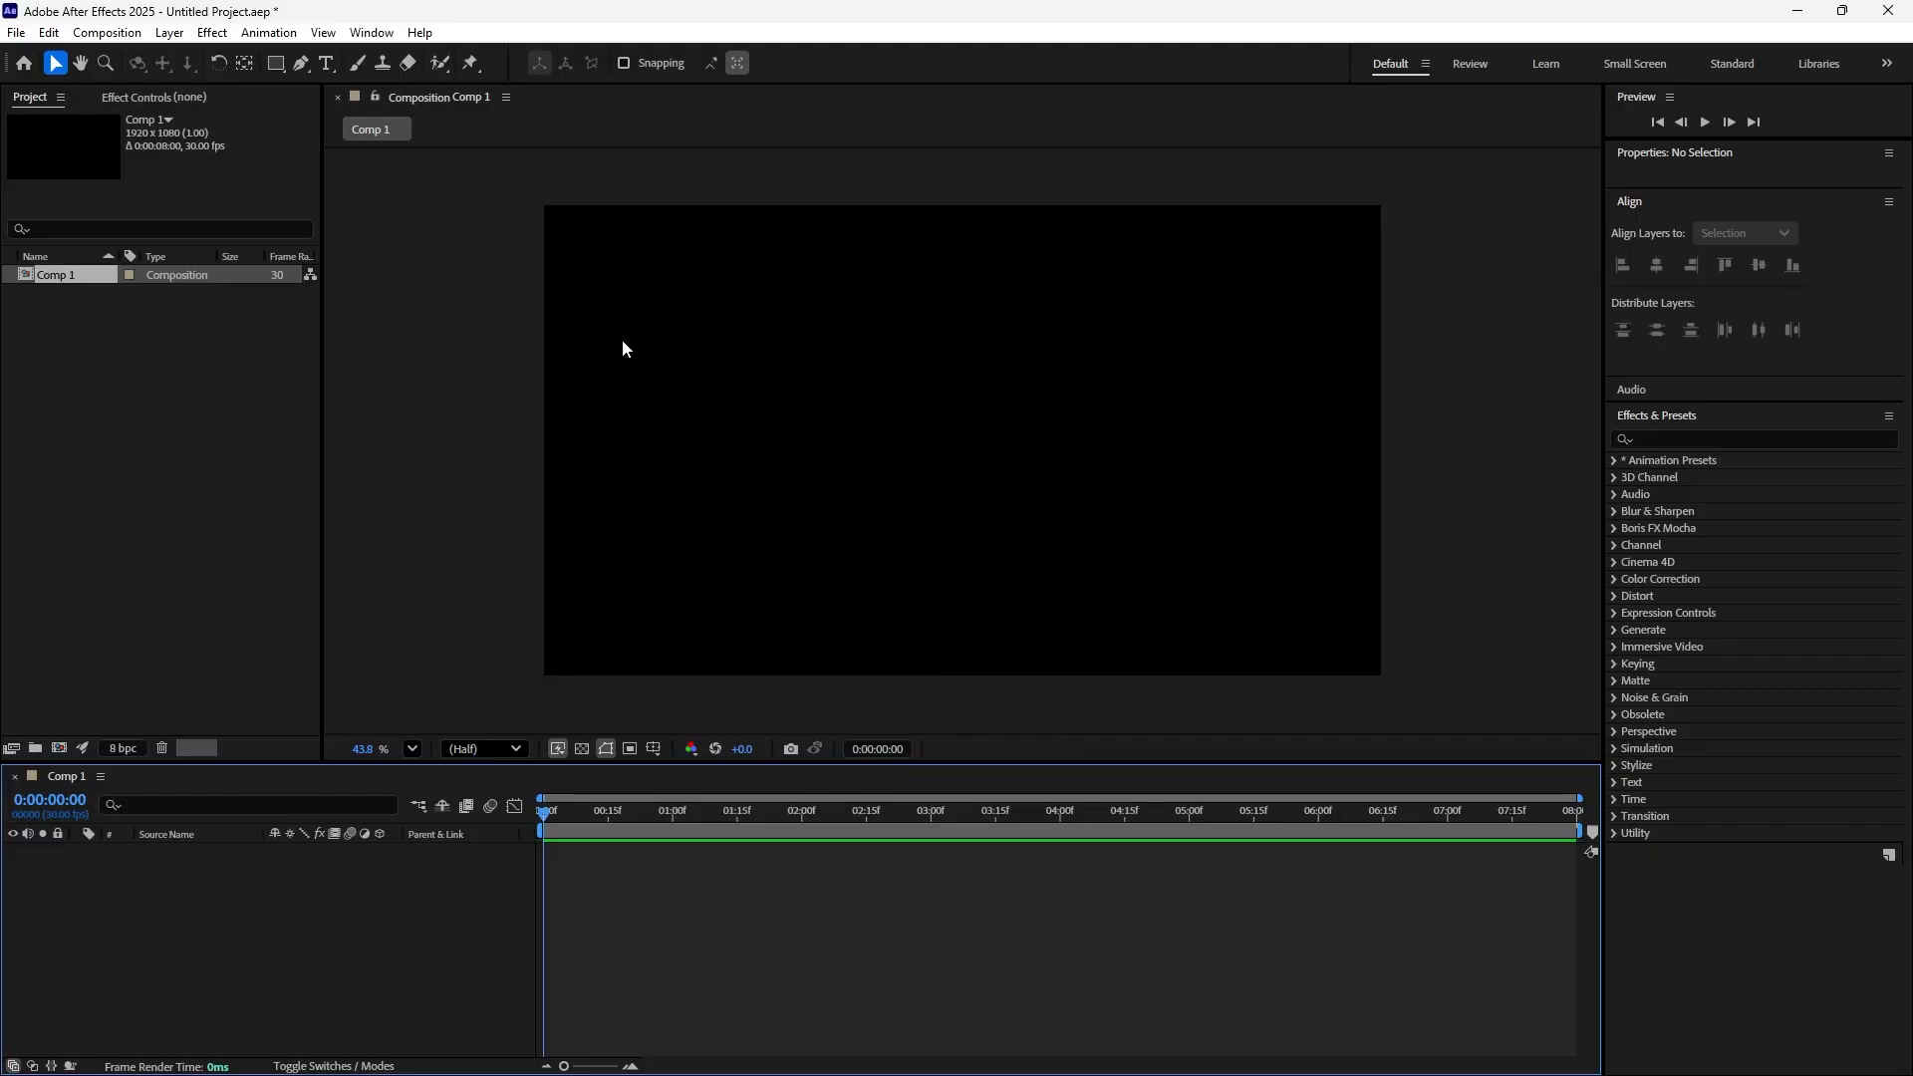
Import 13046517_1920_1080_30fps.mp4 together with the mixkit female reporter and weather presenter green-screen clips as footage
double_click(195, 379)
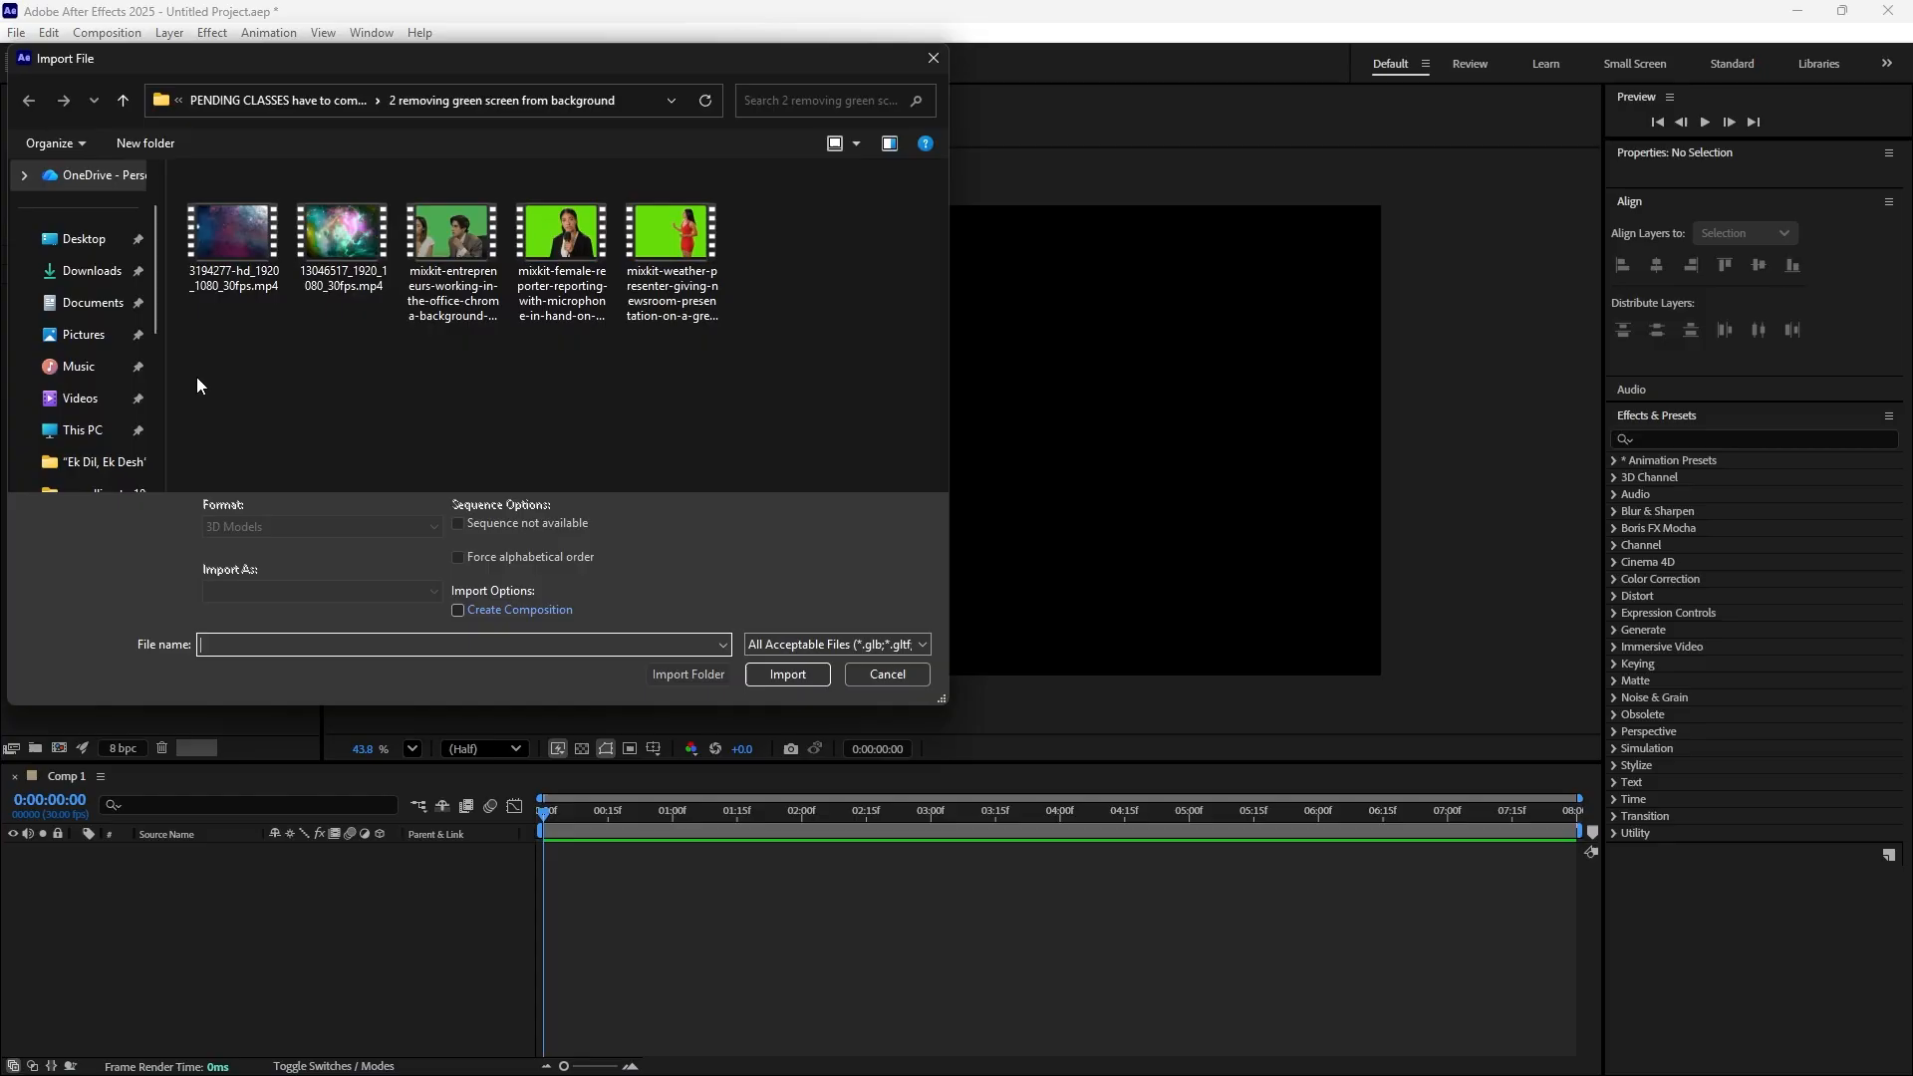
click(355, 271)
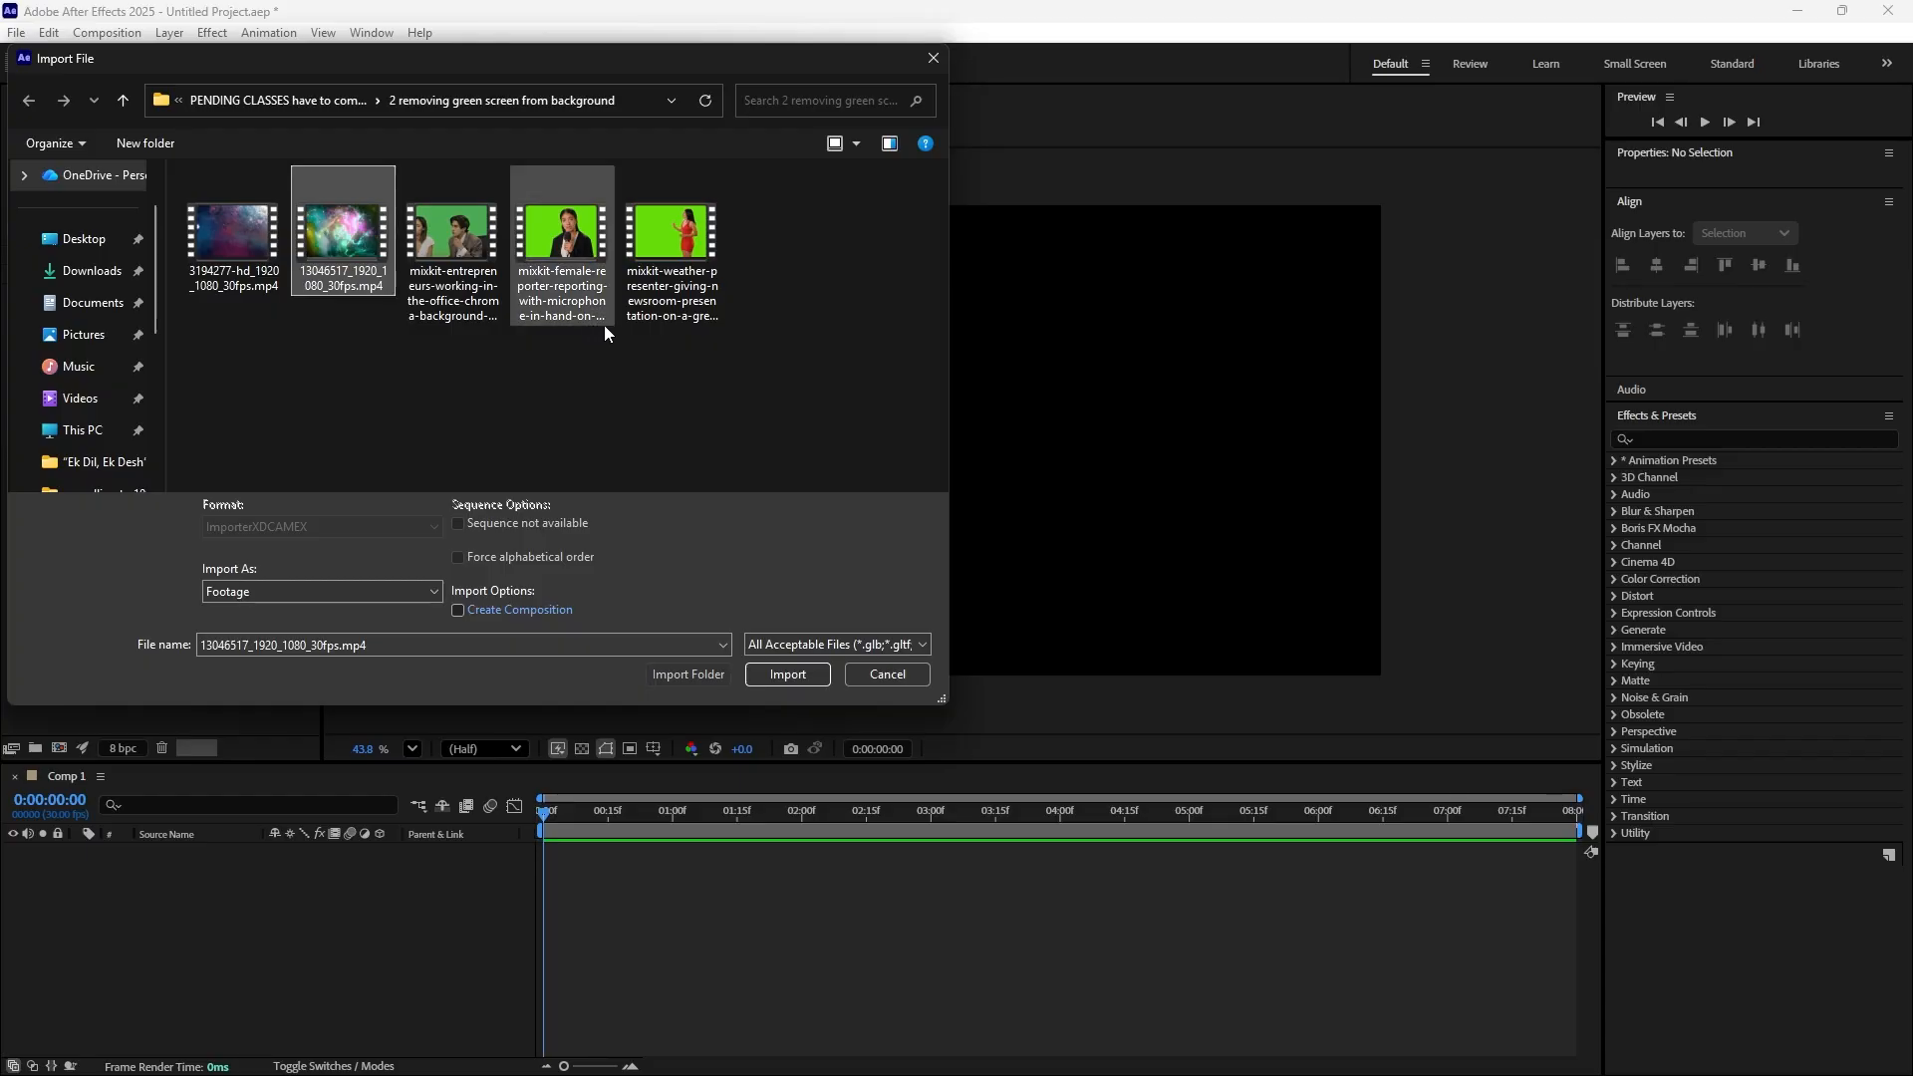
ctrl+click(684, 291)
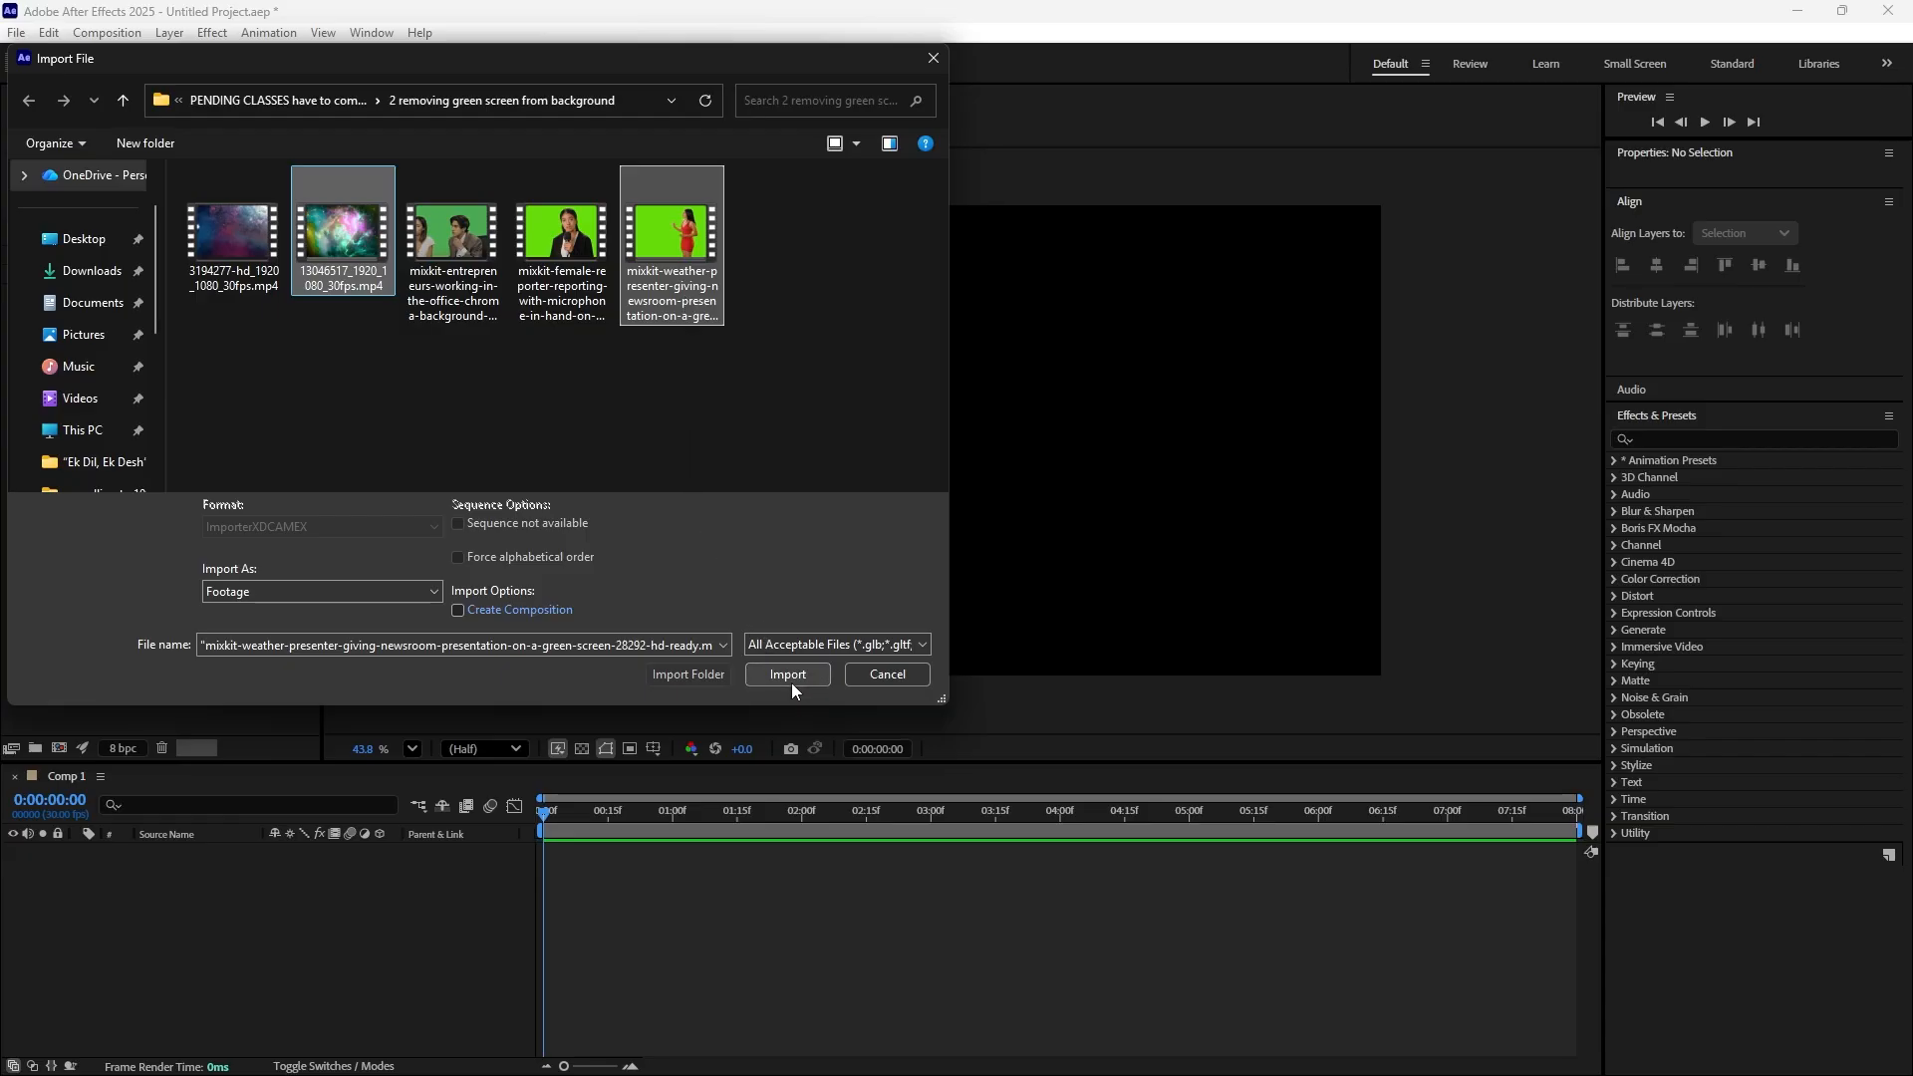
ctrl+click(575, 304)
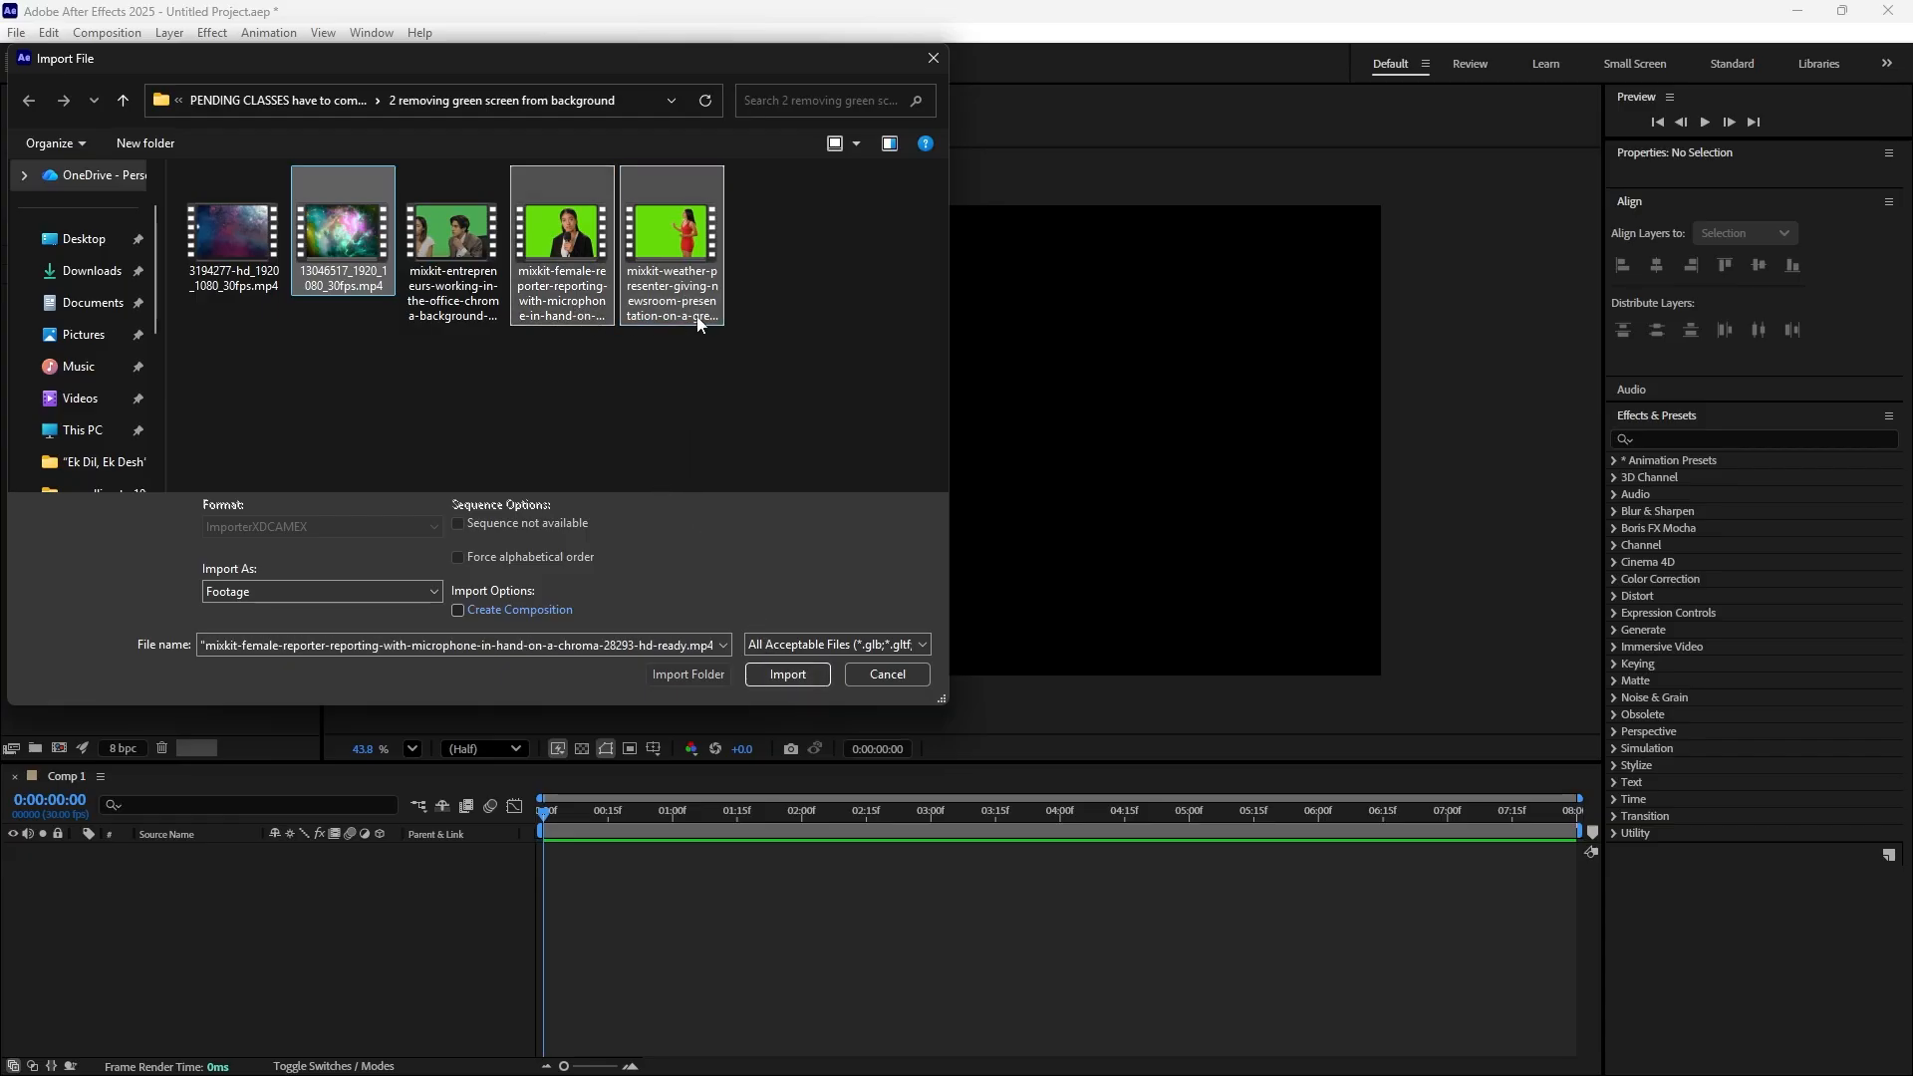
ctrl+click(700, 324)
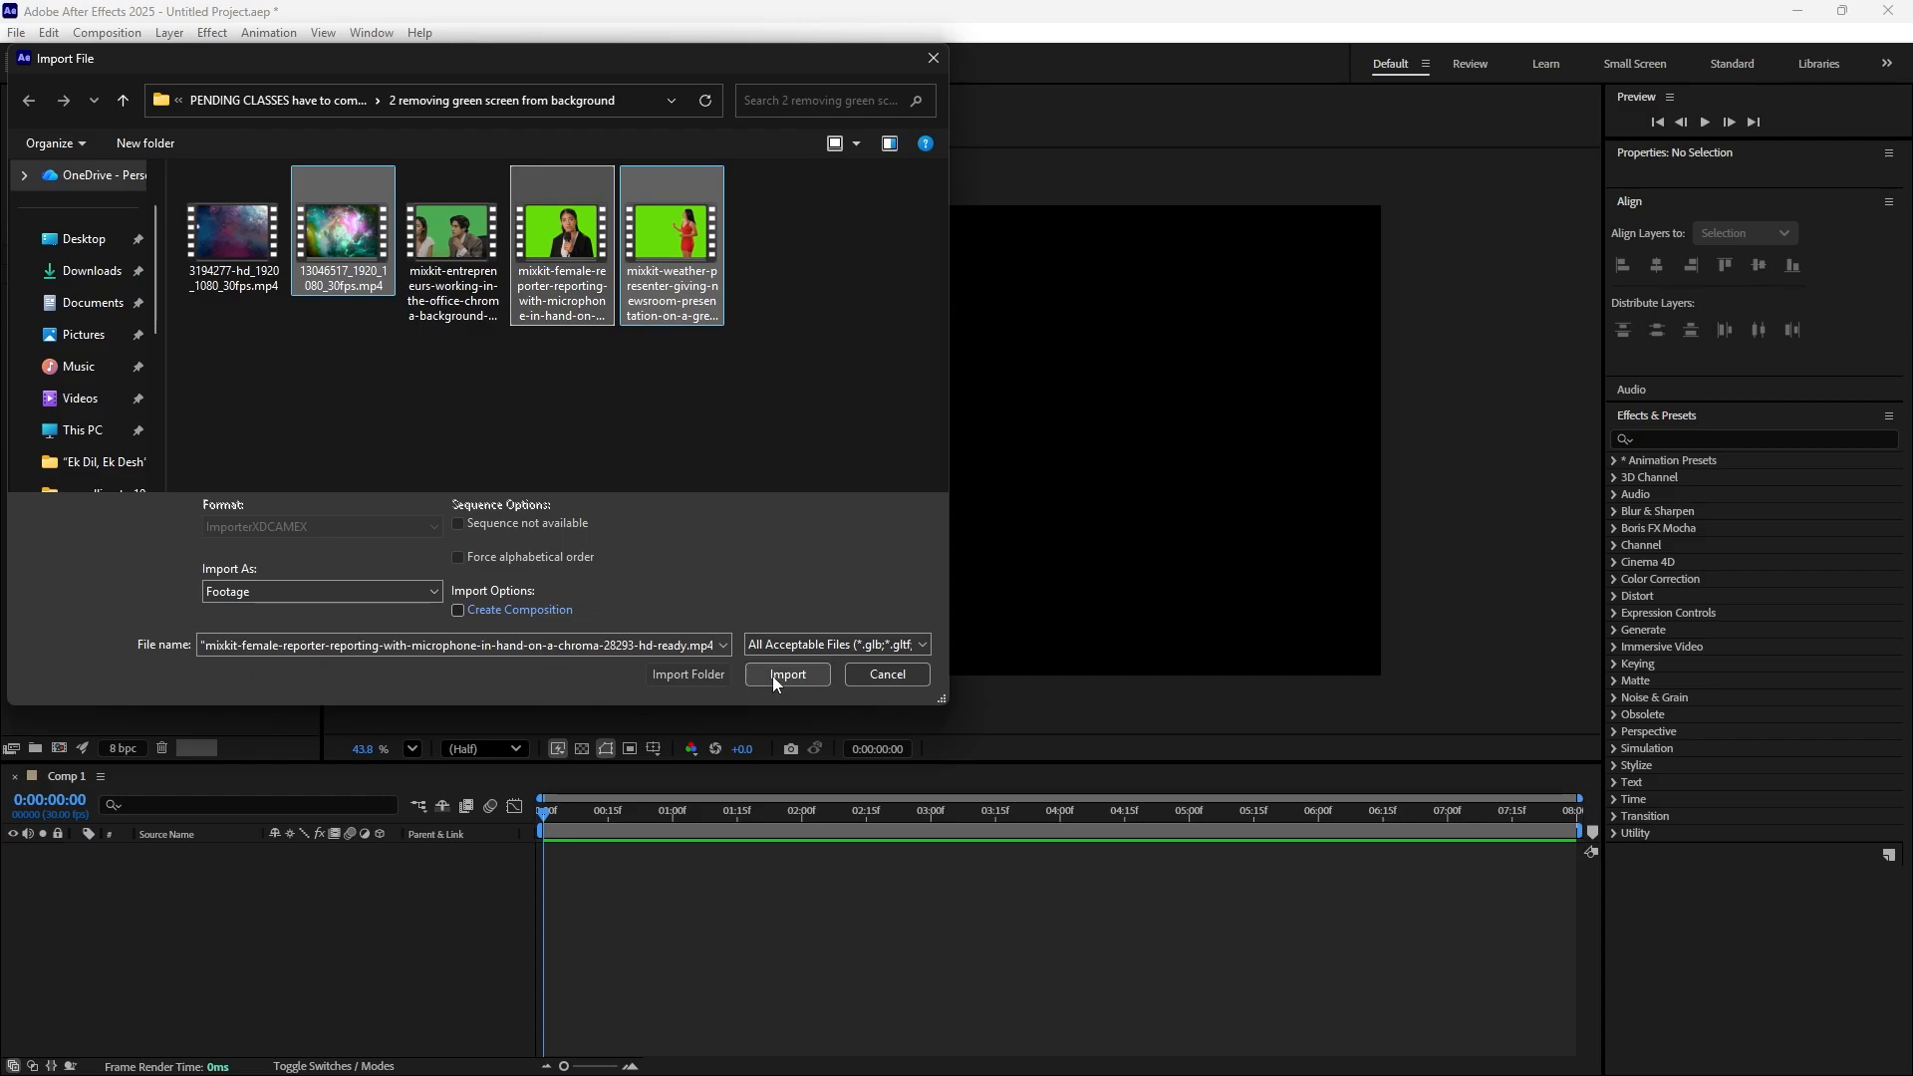
click(787, 675)
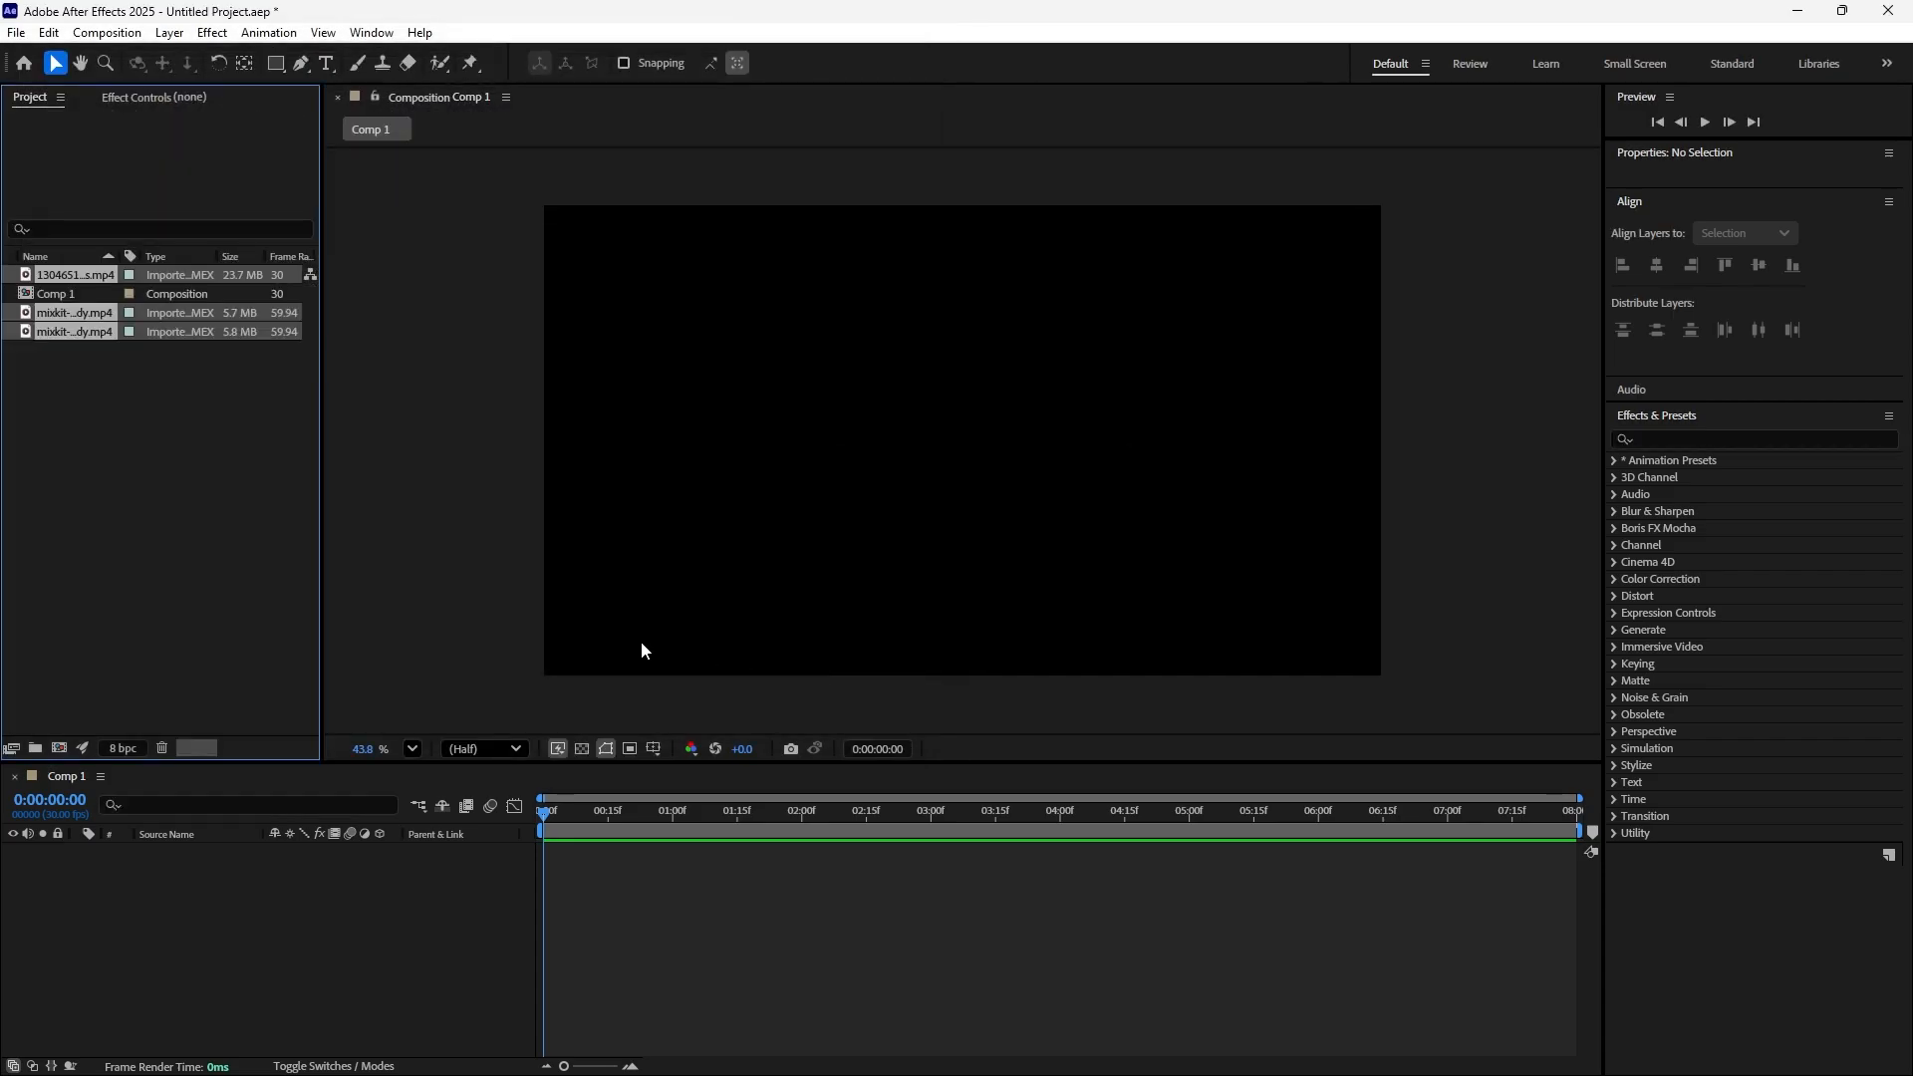
Add the nebula clip 13046517_1920_1080_30fps.mp4 and the female reporter green-screen clip to the composition as layers
click(90, 333)
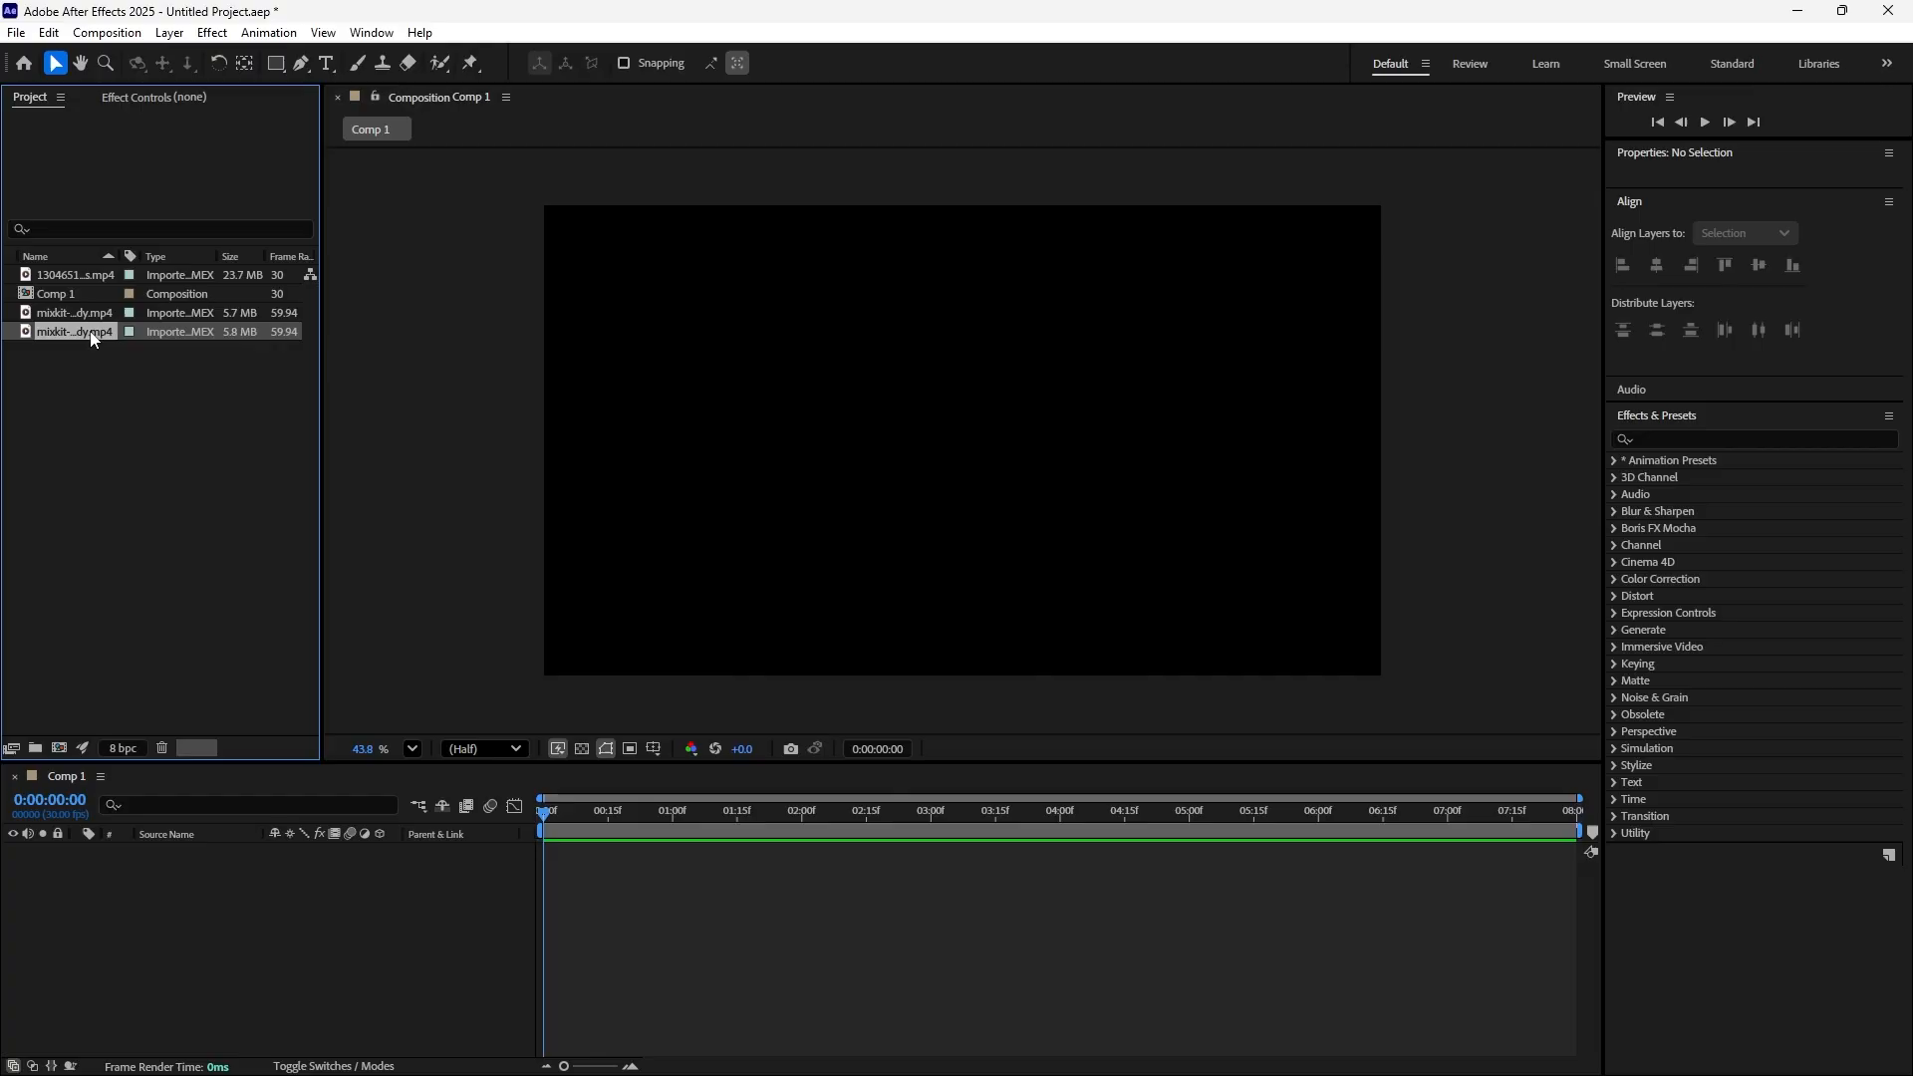
click(103, 280)
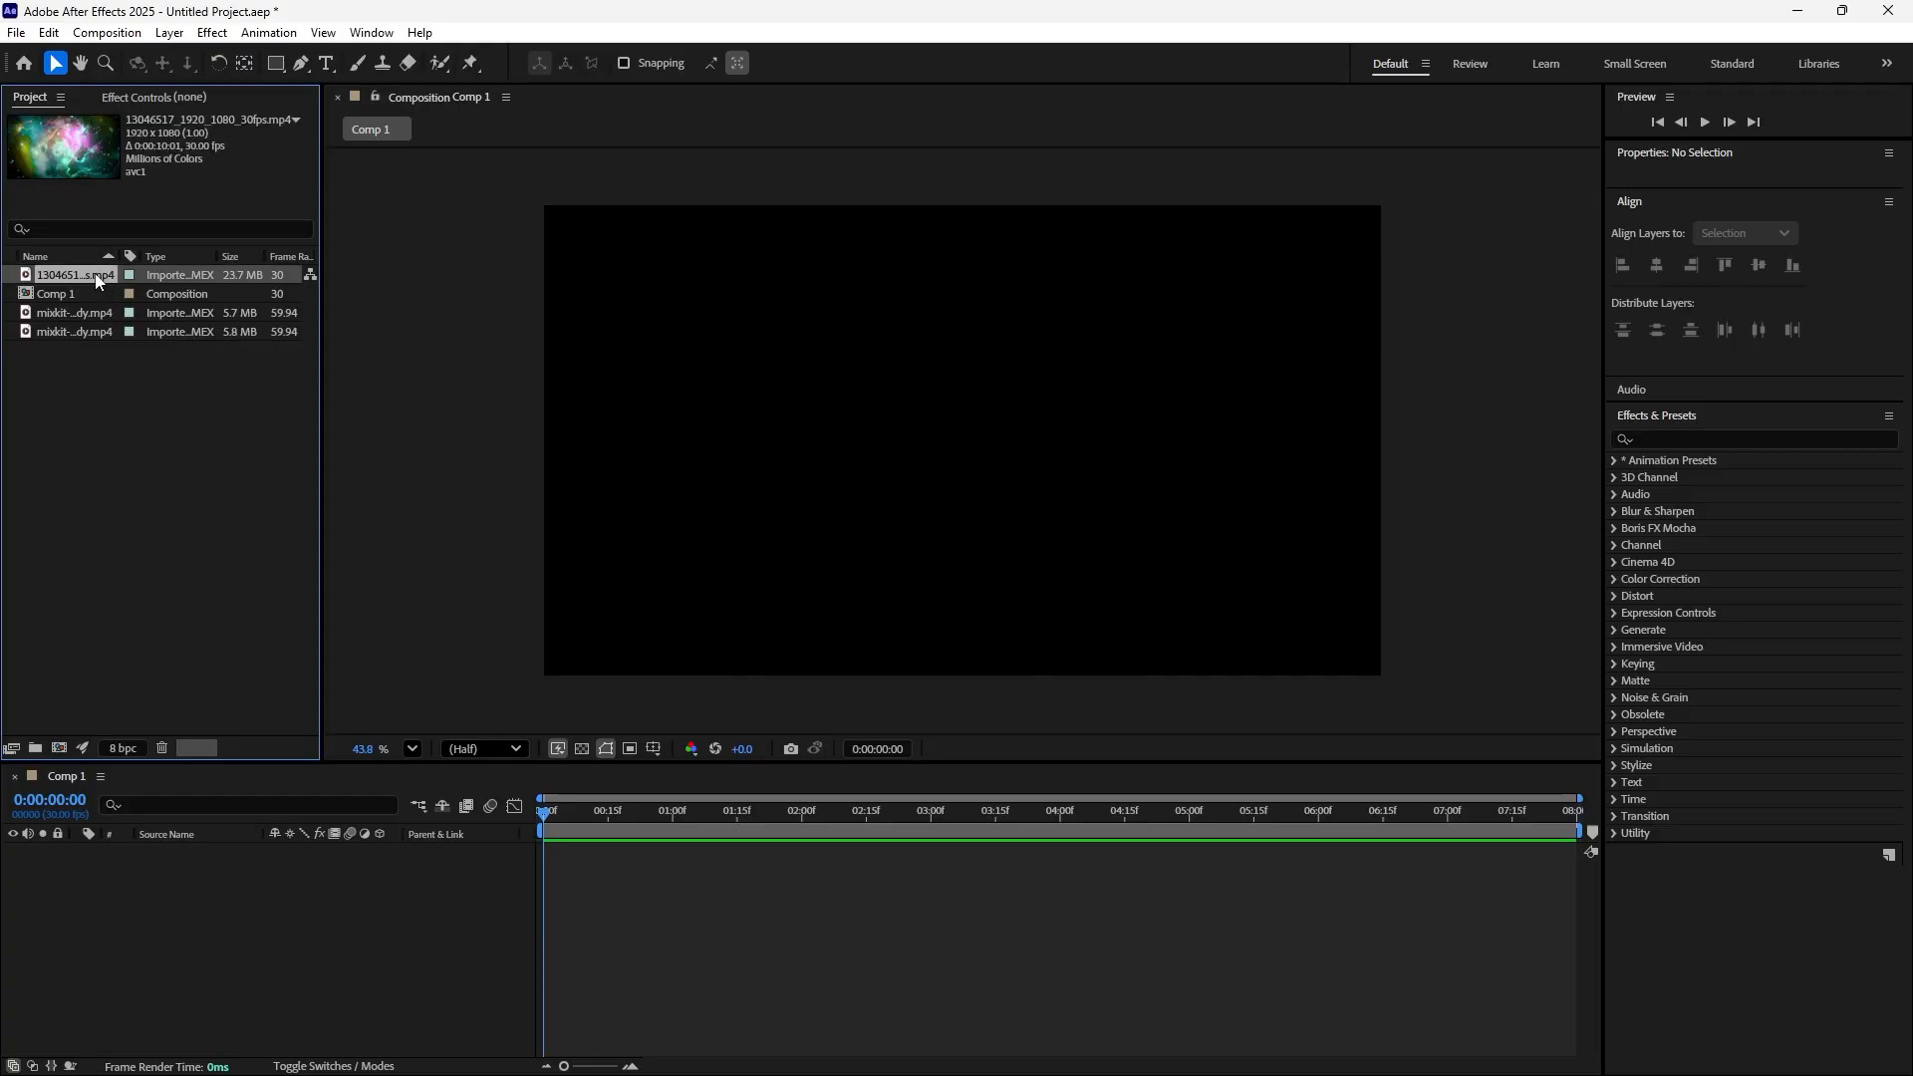
drag(99, 284, 172, 973)
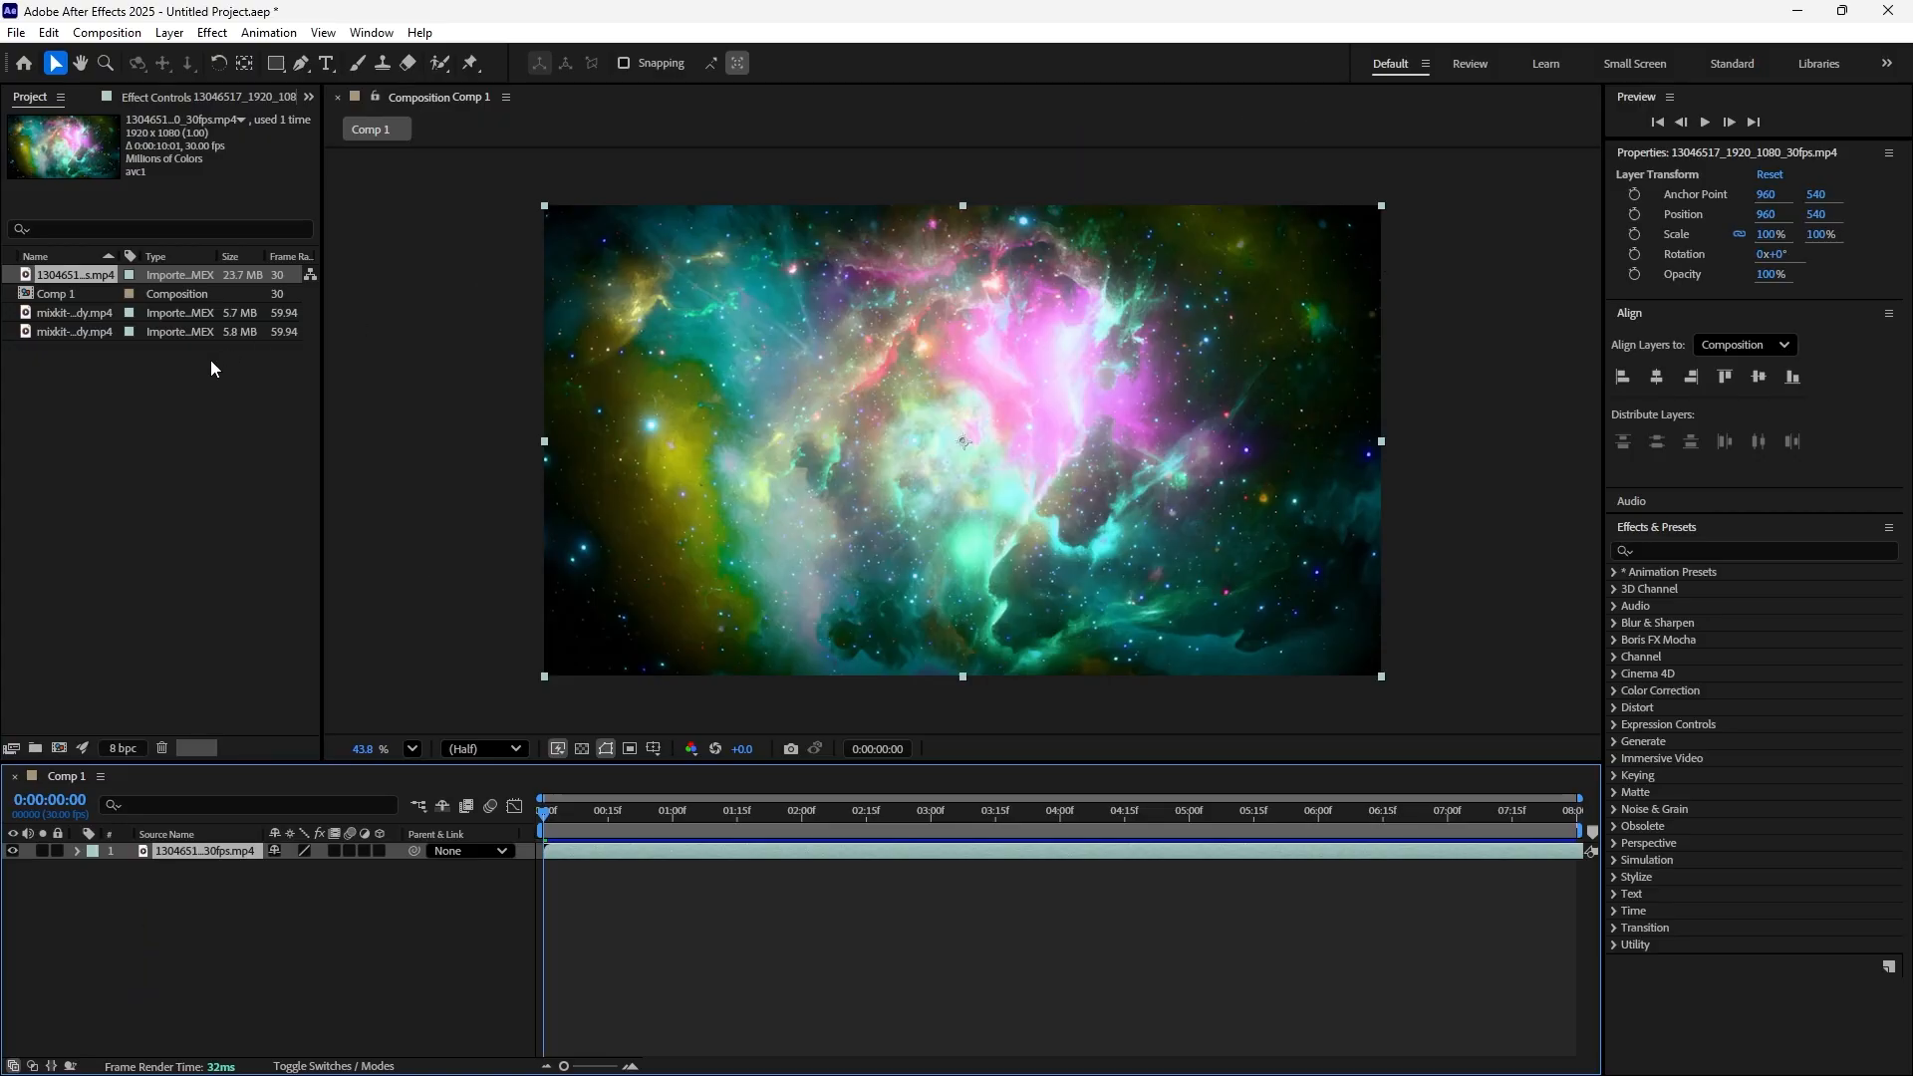
click(63, 314)
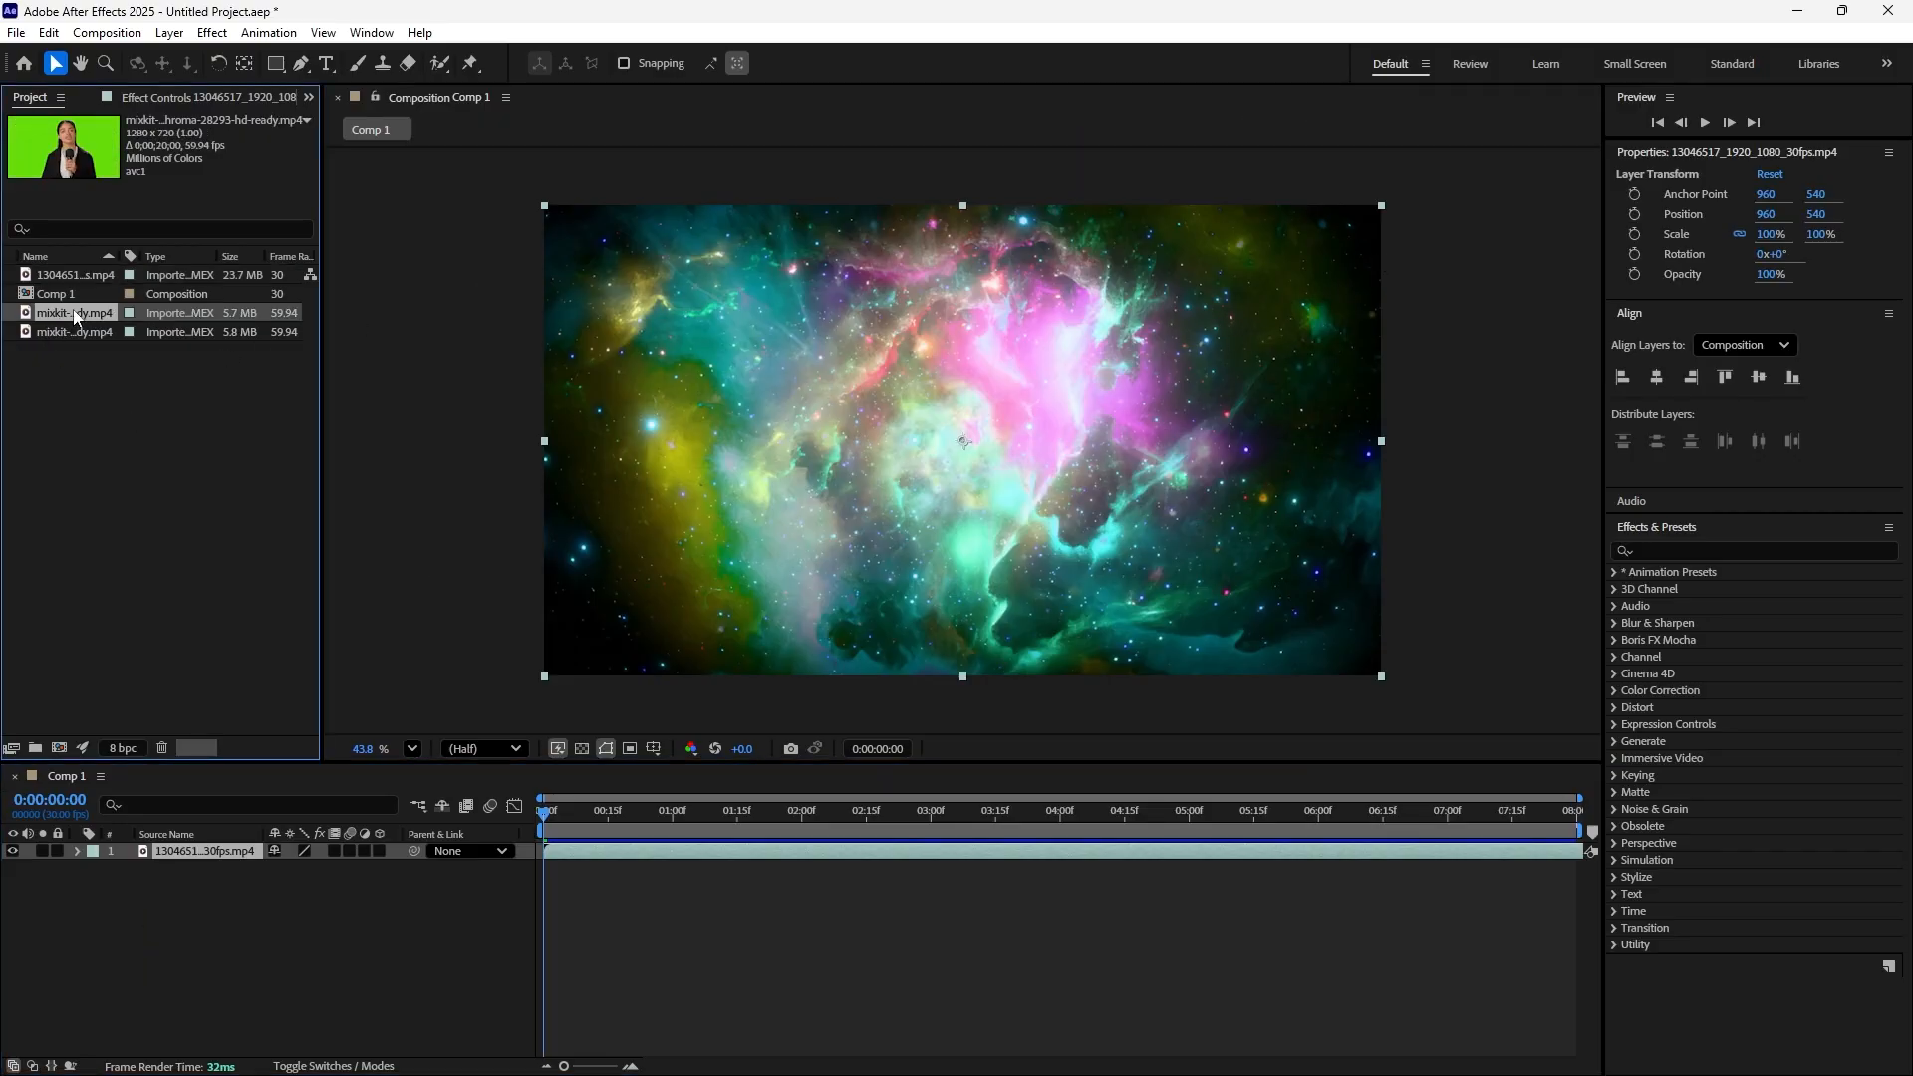
drag(96, 321, 155, 934)
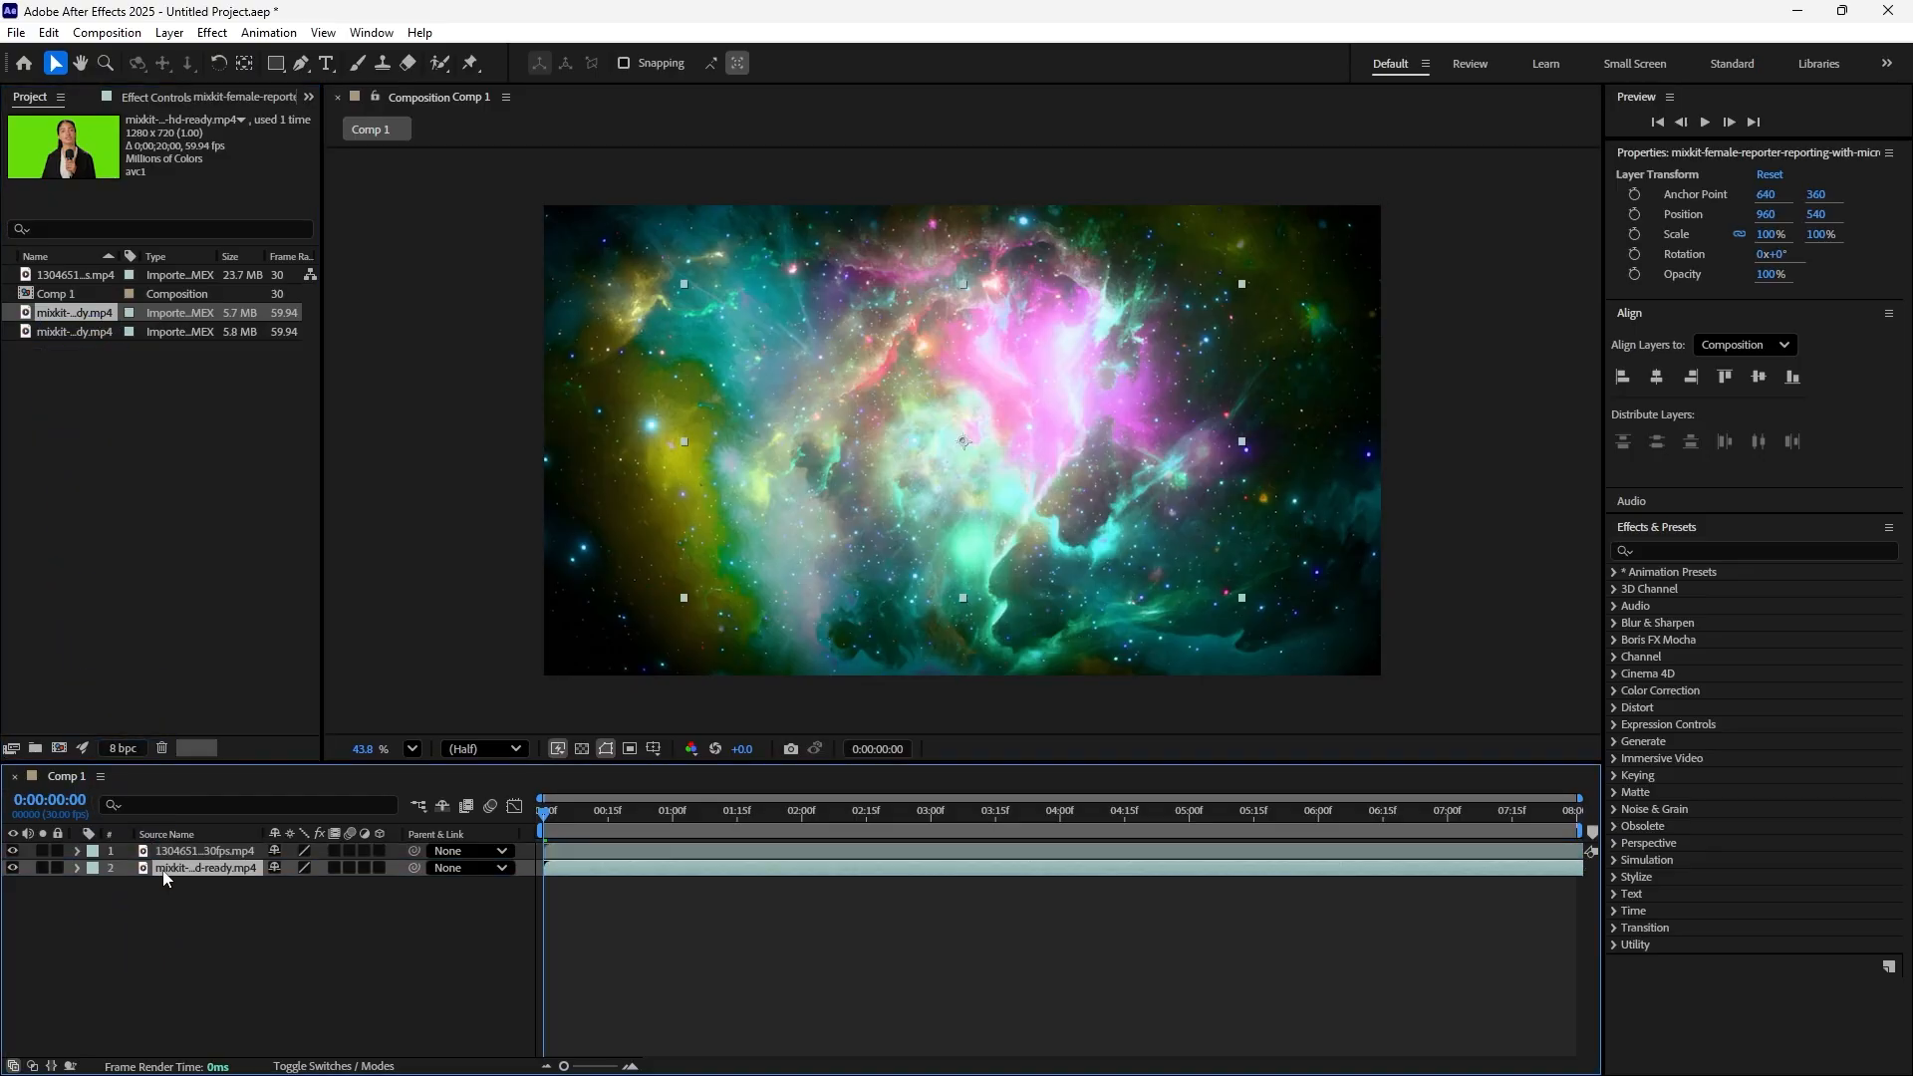
click(153, 927)
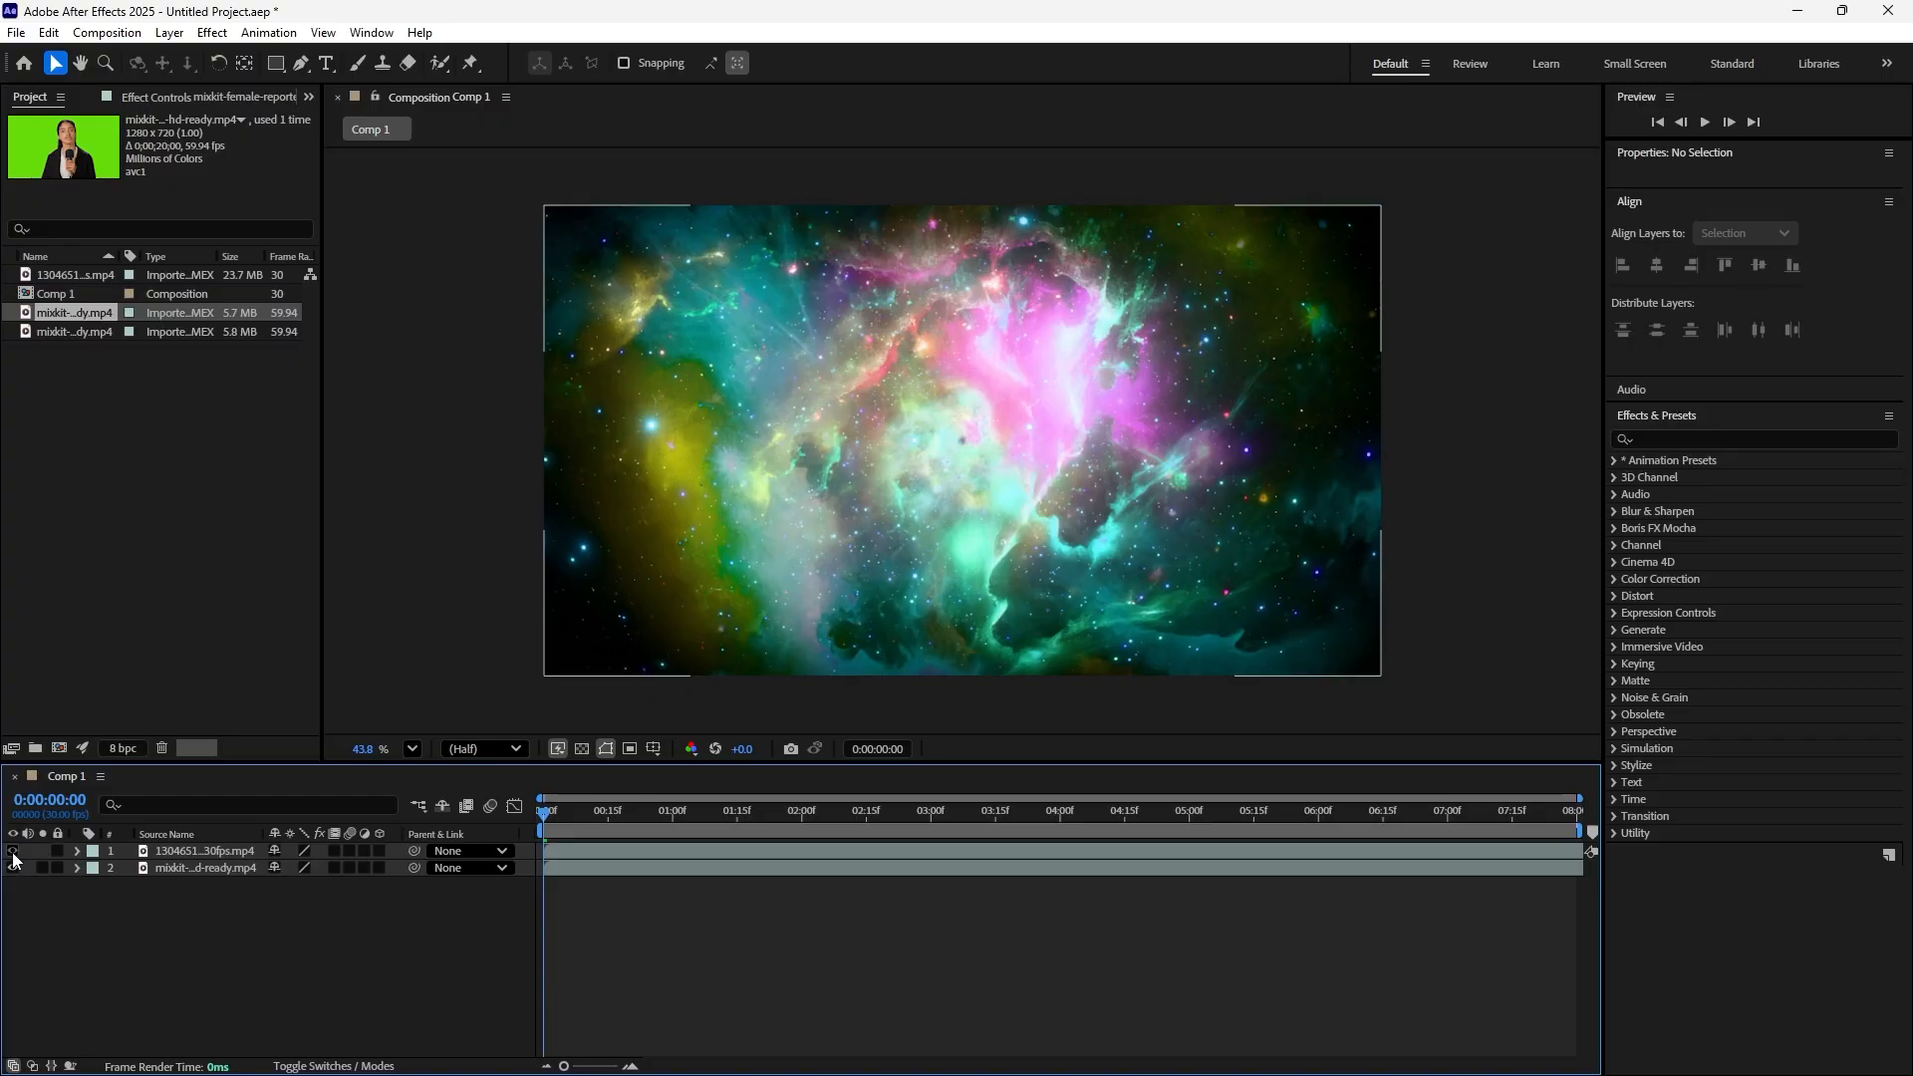
Move the nebula layer below the female reporter layer in the stacking order
click(13, 851)
click(13, 852)
click(174, 852)
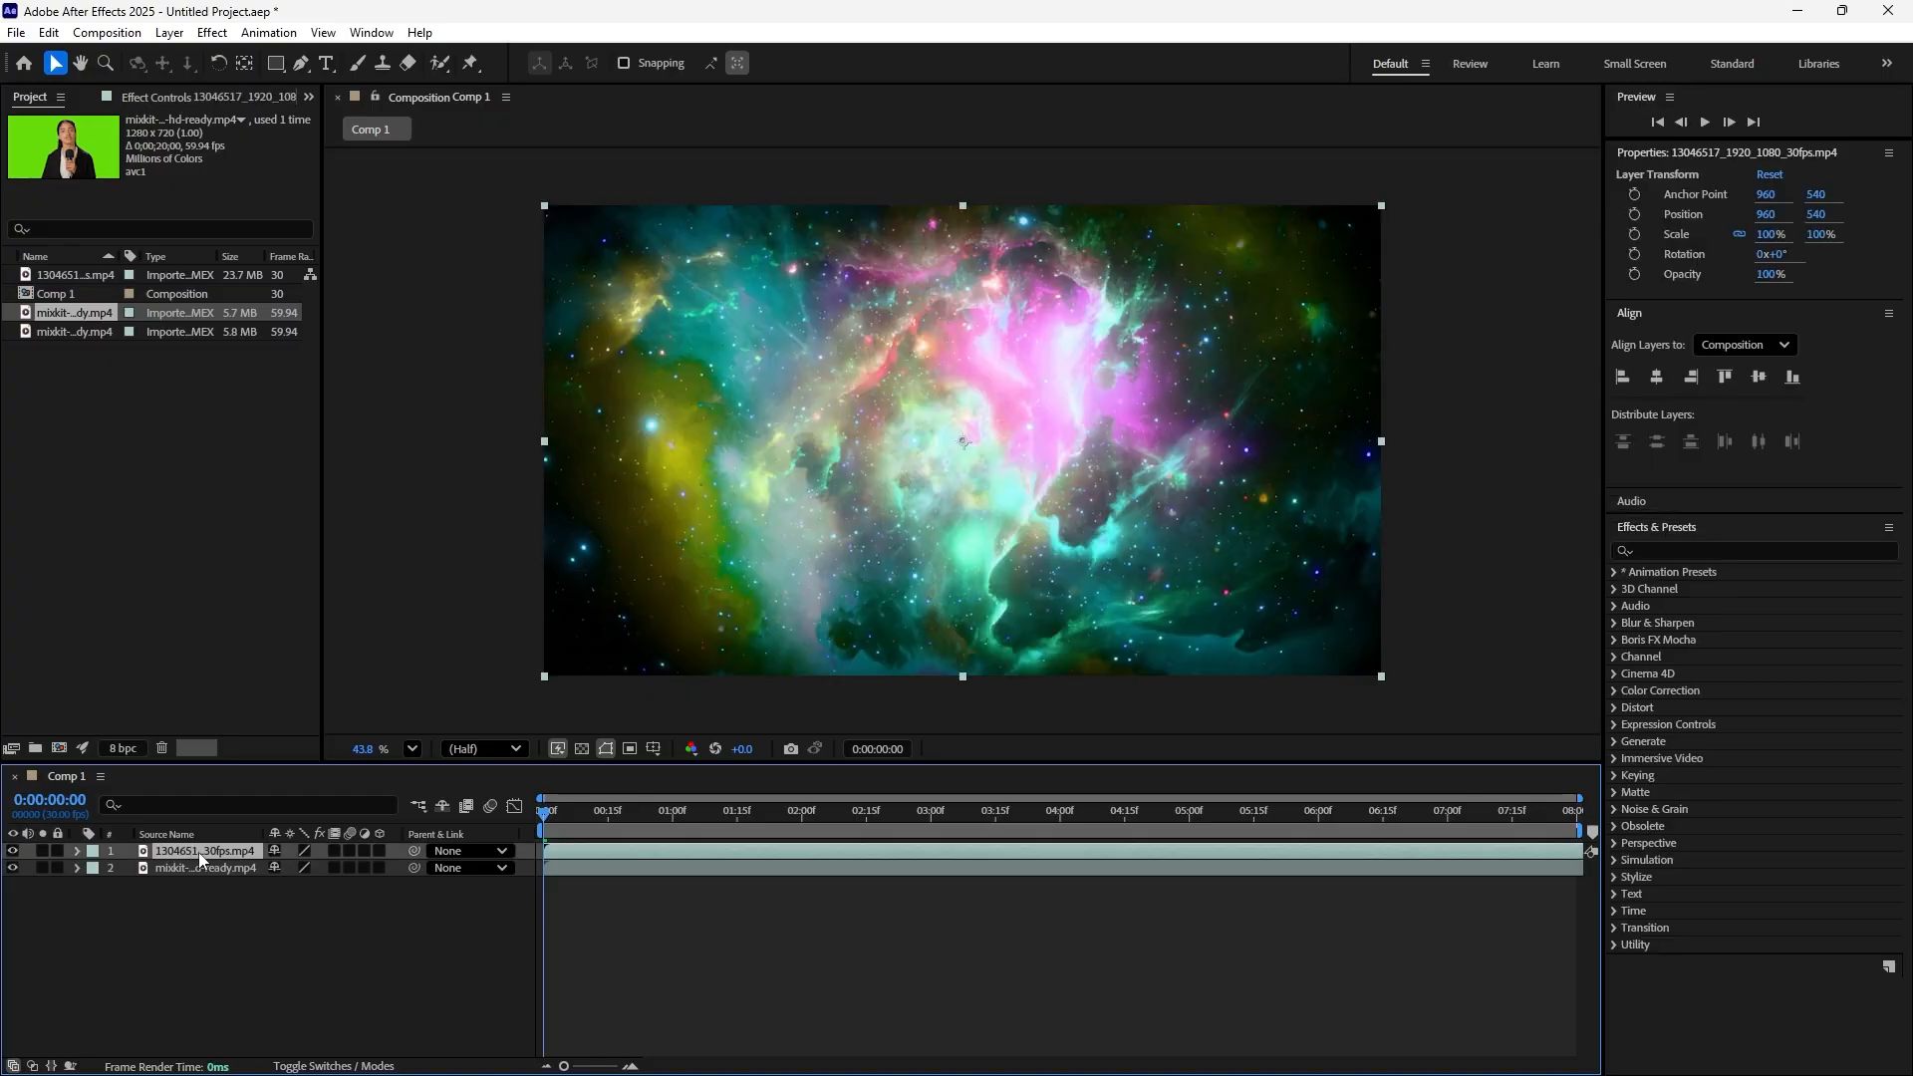
drag(202, 851, 205, 913)
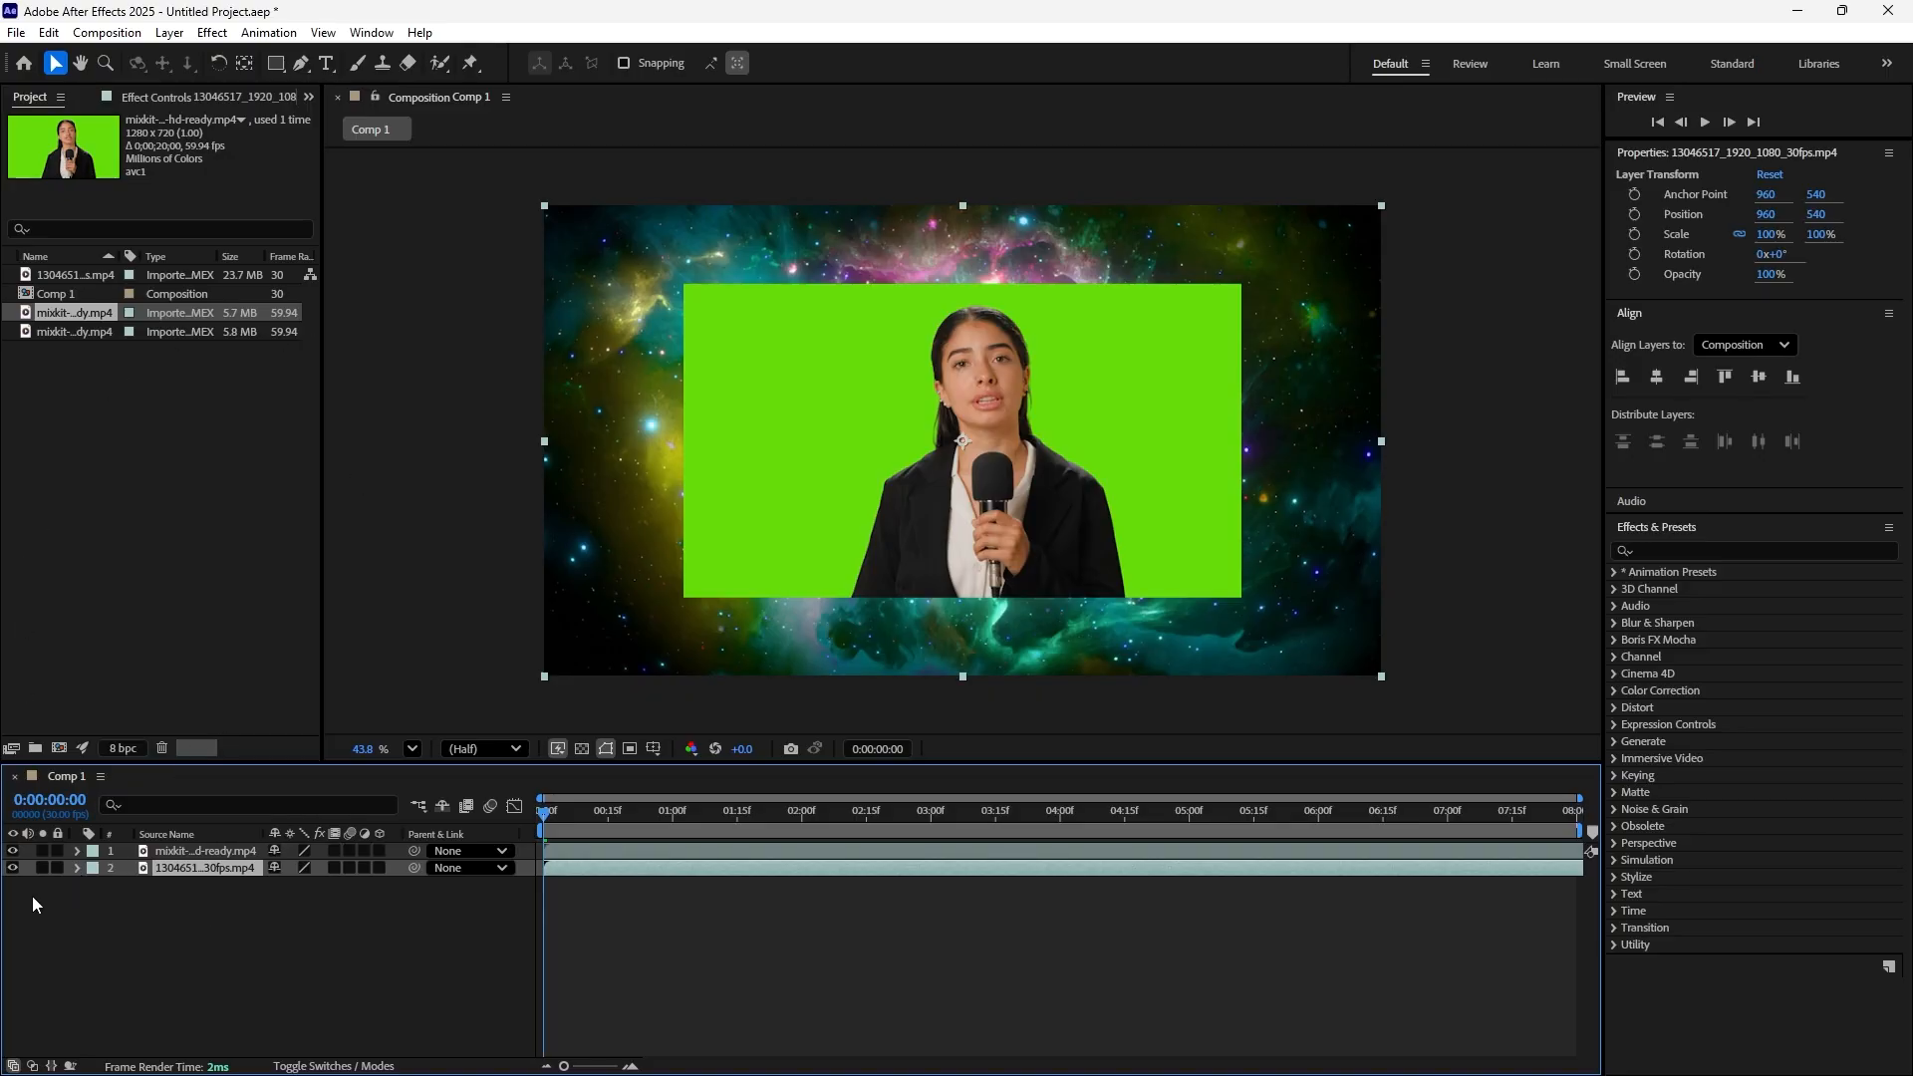
Check the nebula background by toggling its visibility, leaving it visible, and lock the layer
click(13, 868)
click(13, 868)
click(57, 868)
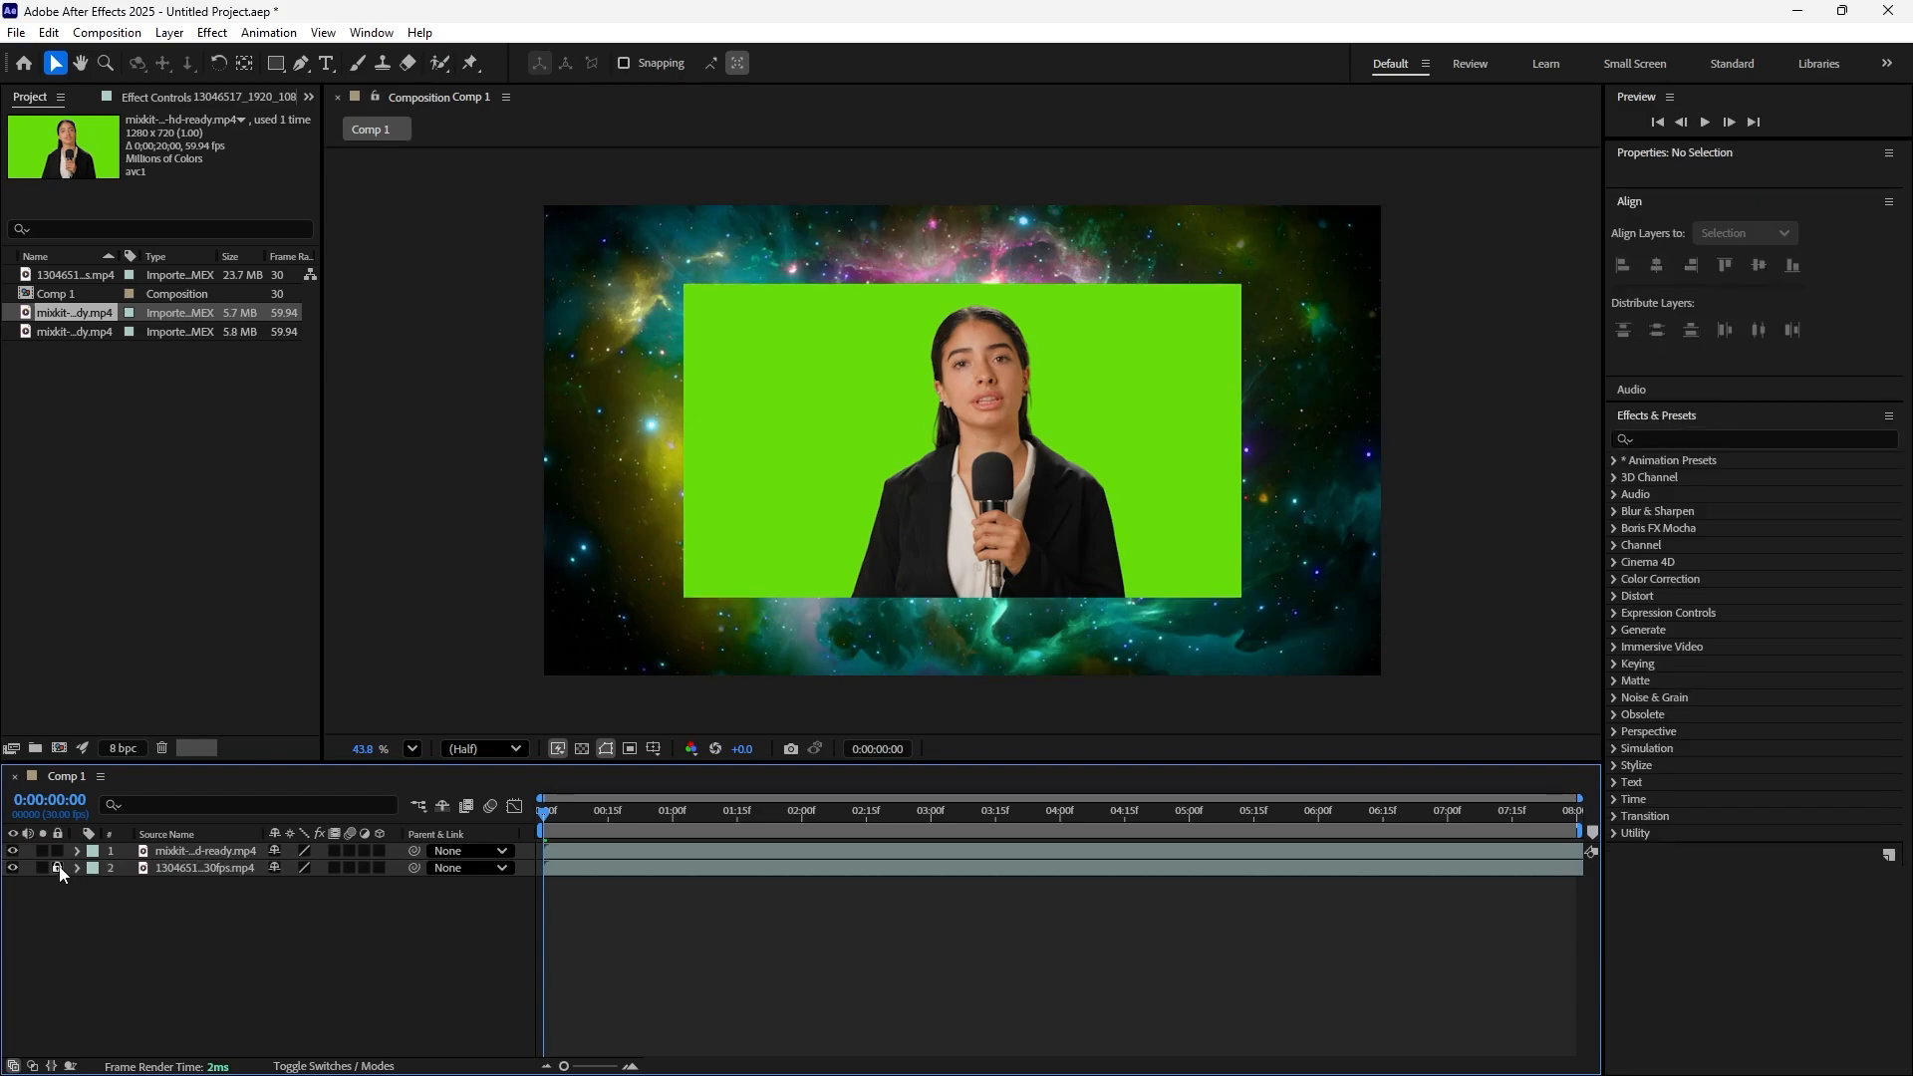
Scale the female reporter layer to 151% so it fills the composition frame
click(213, 851)
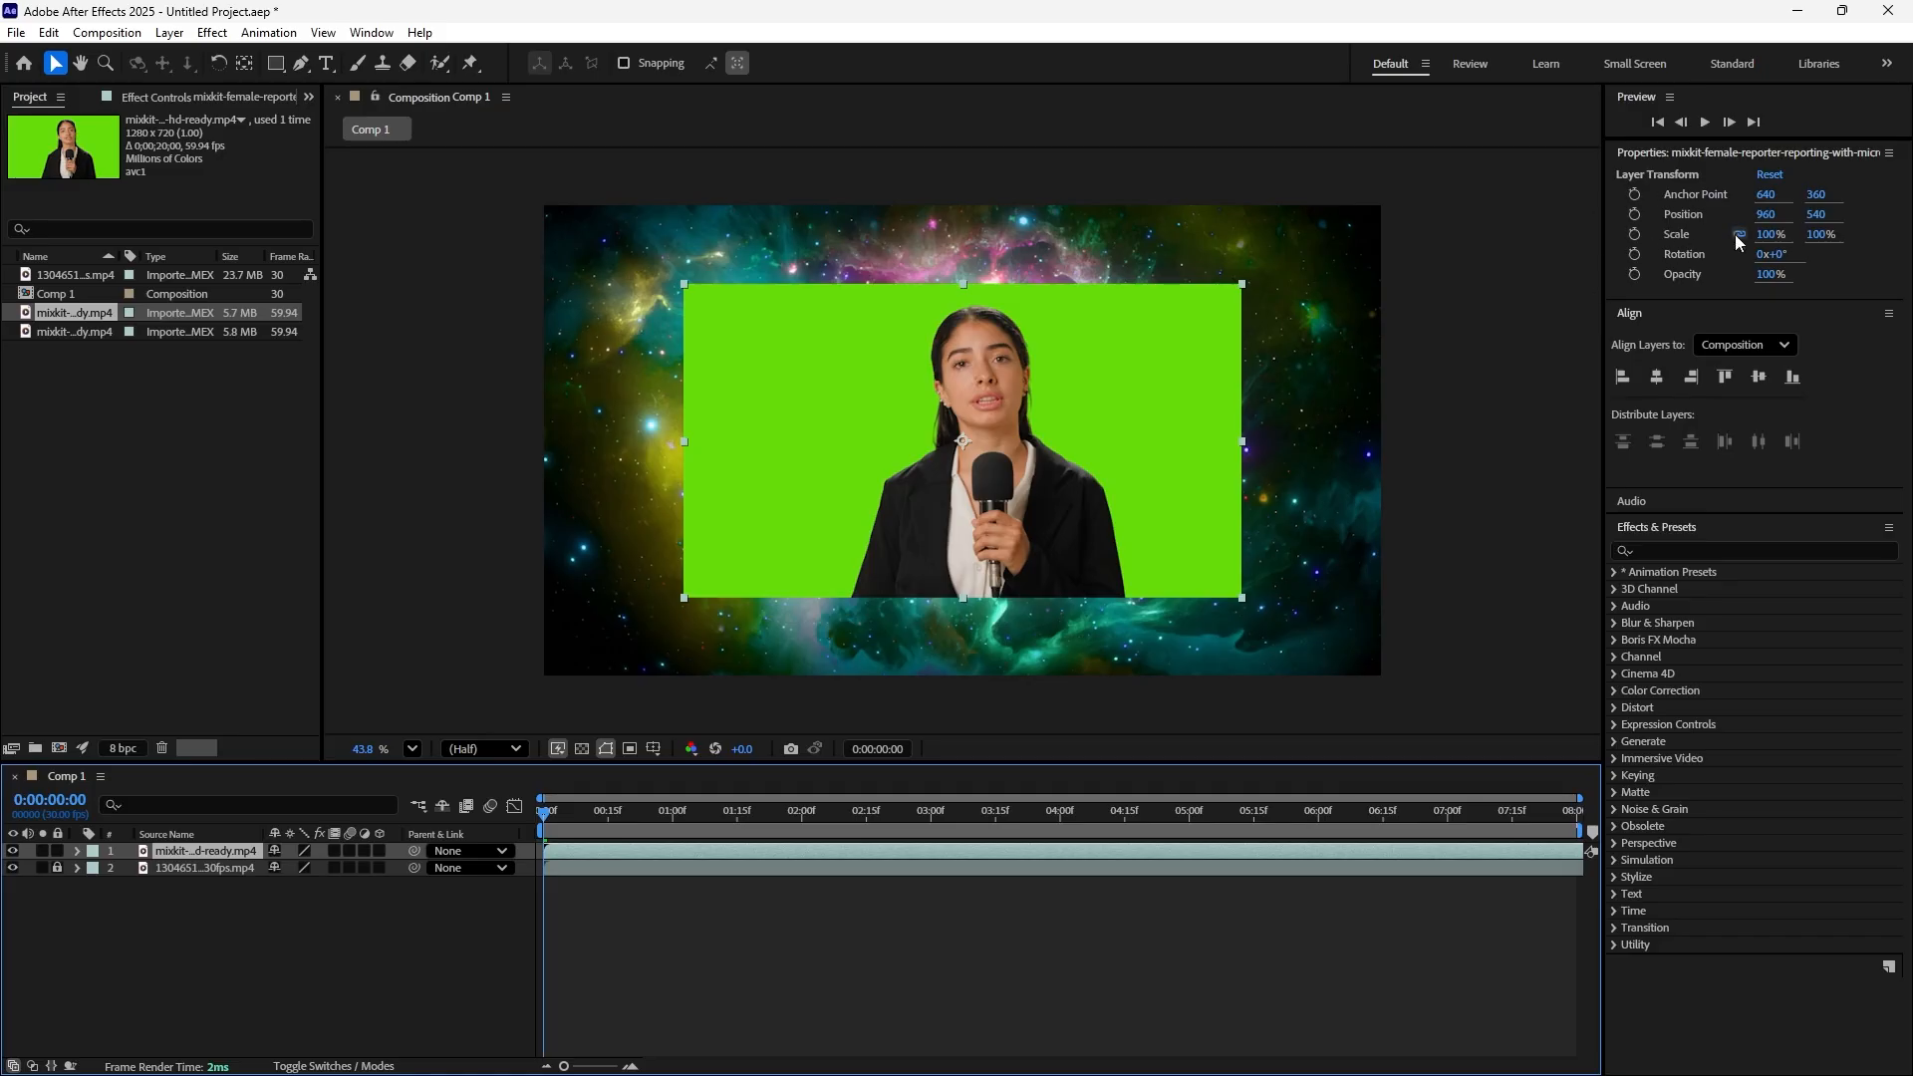
drag(1770, 234, 1846, 260)
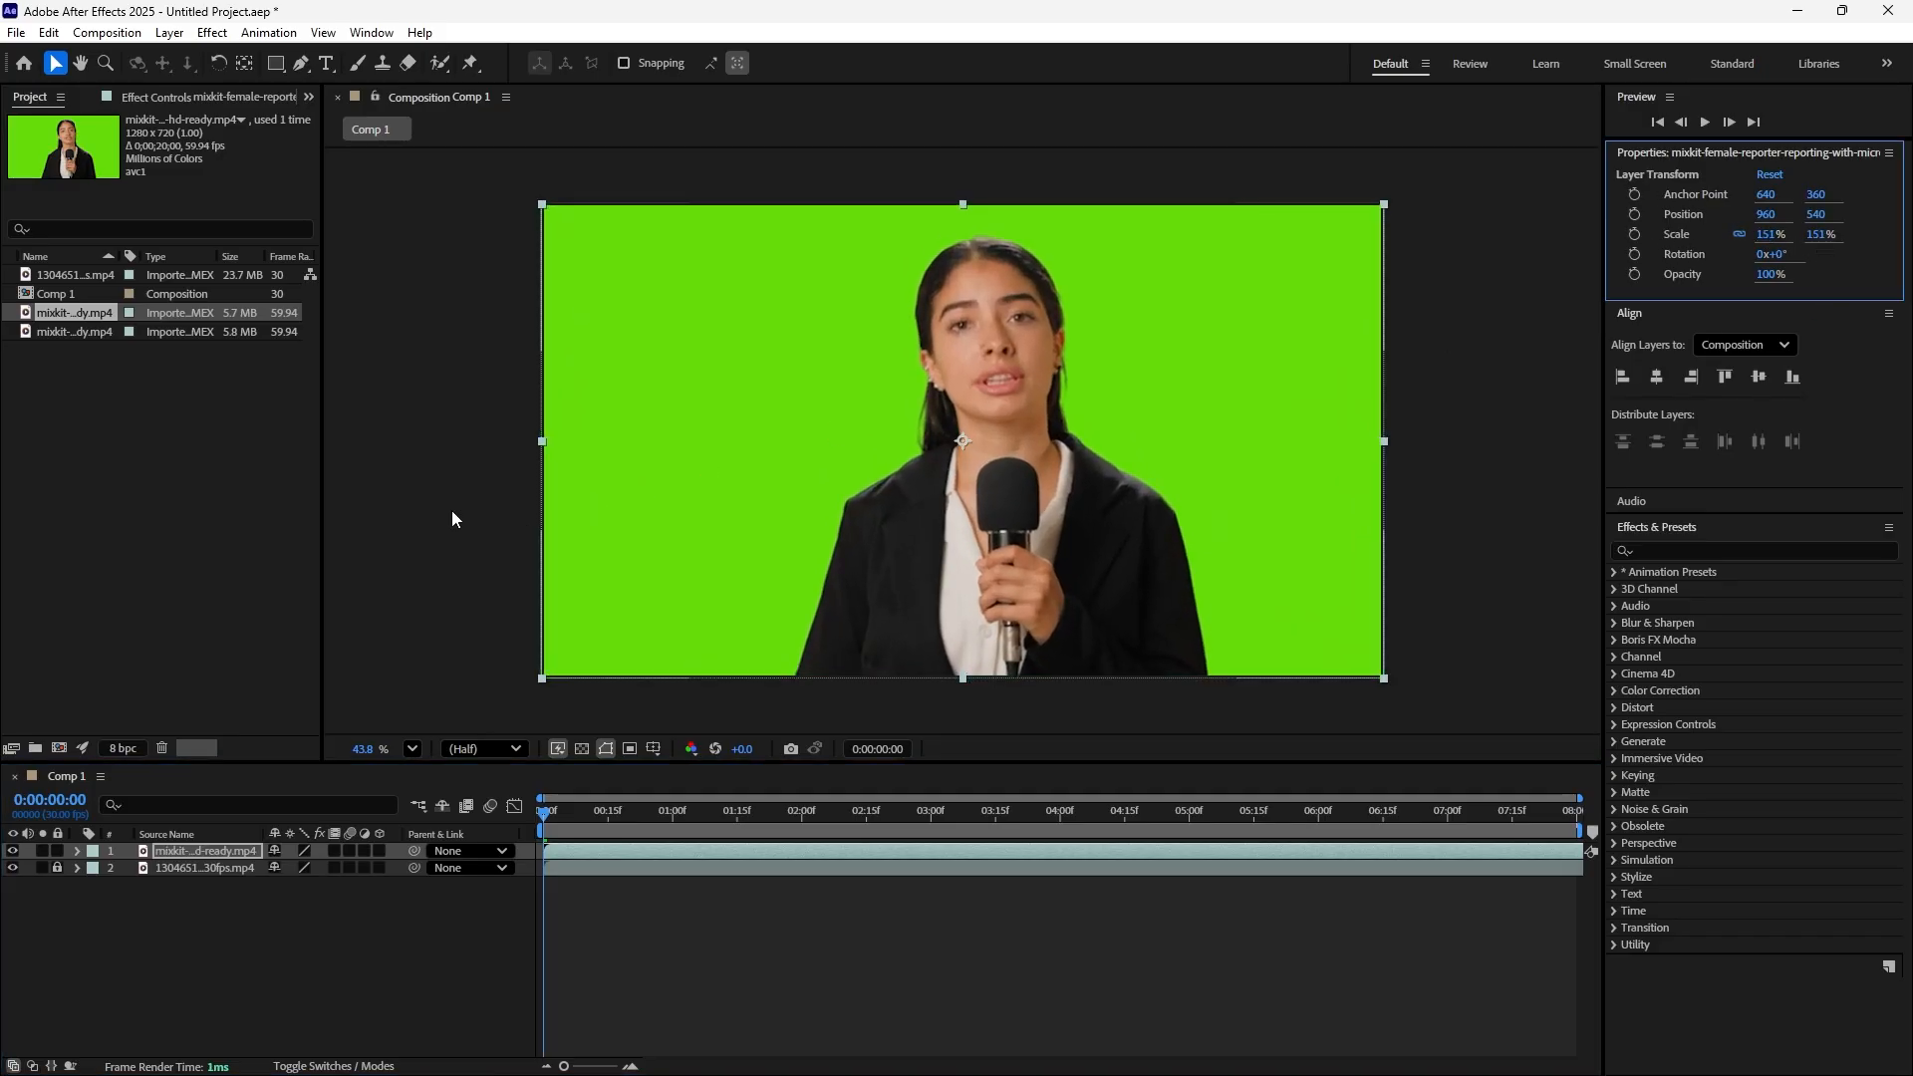
click(385, 485)
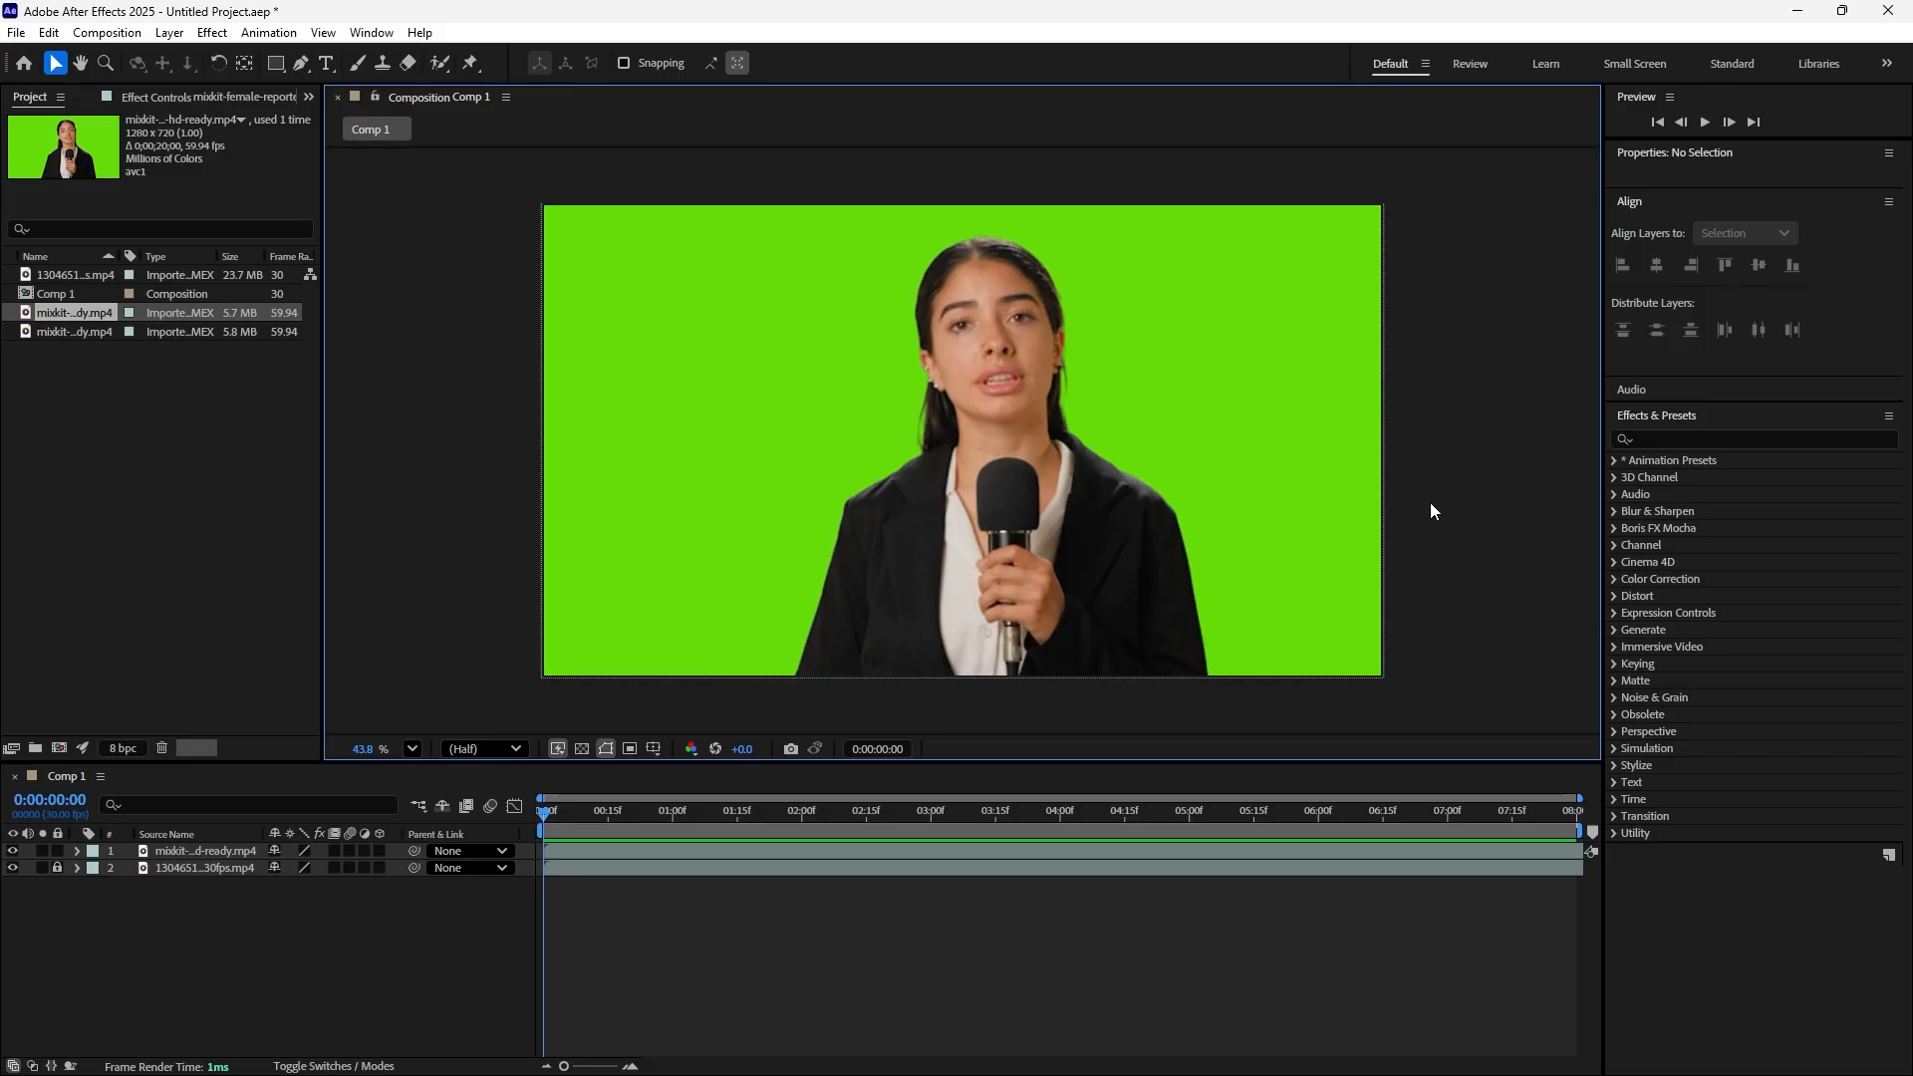
Check that Effects & Presets is enabled and look through the effects in the Keying category
click(370, 33)
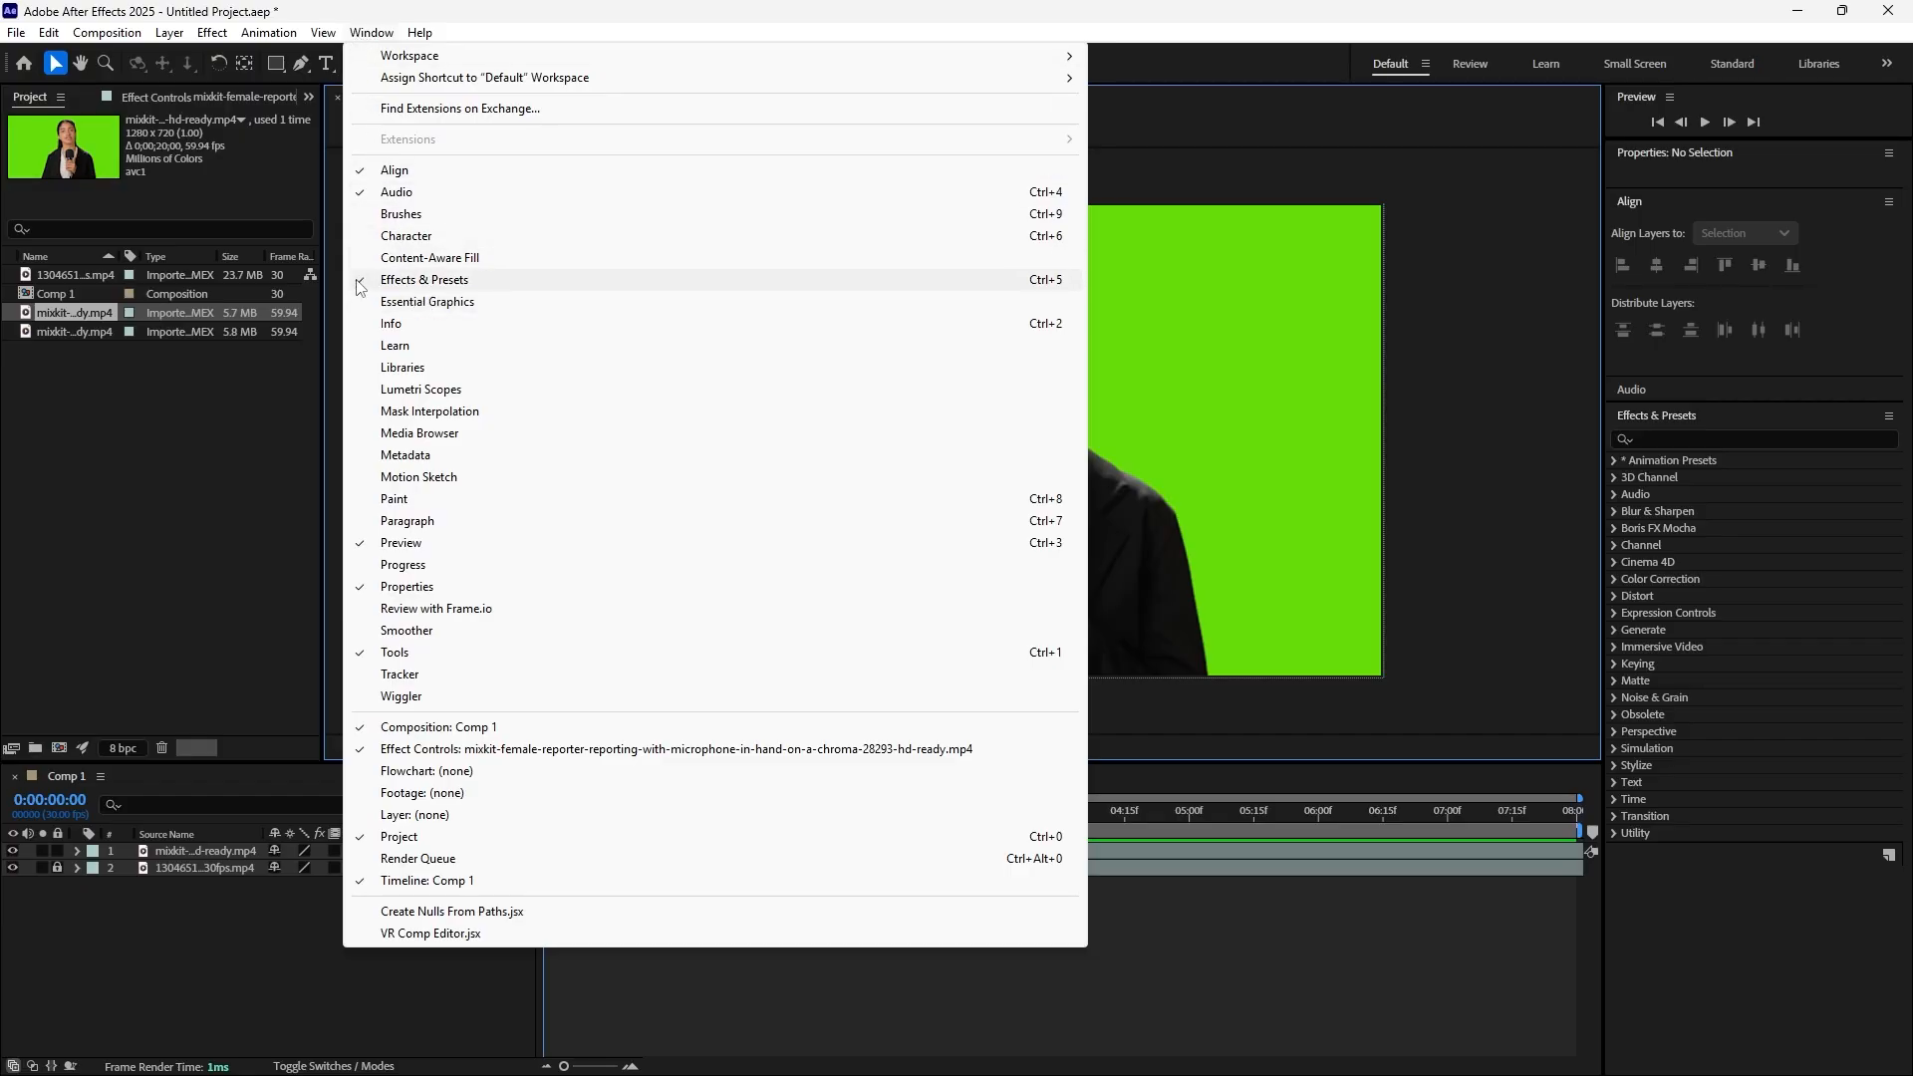
click(523, 1016)
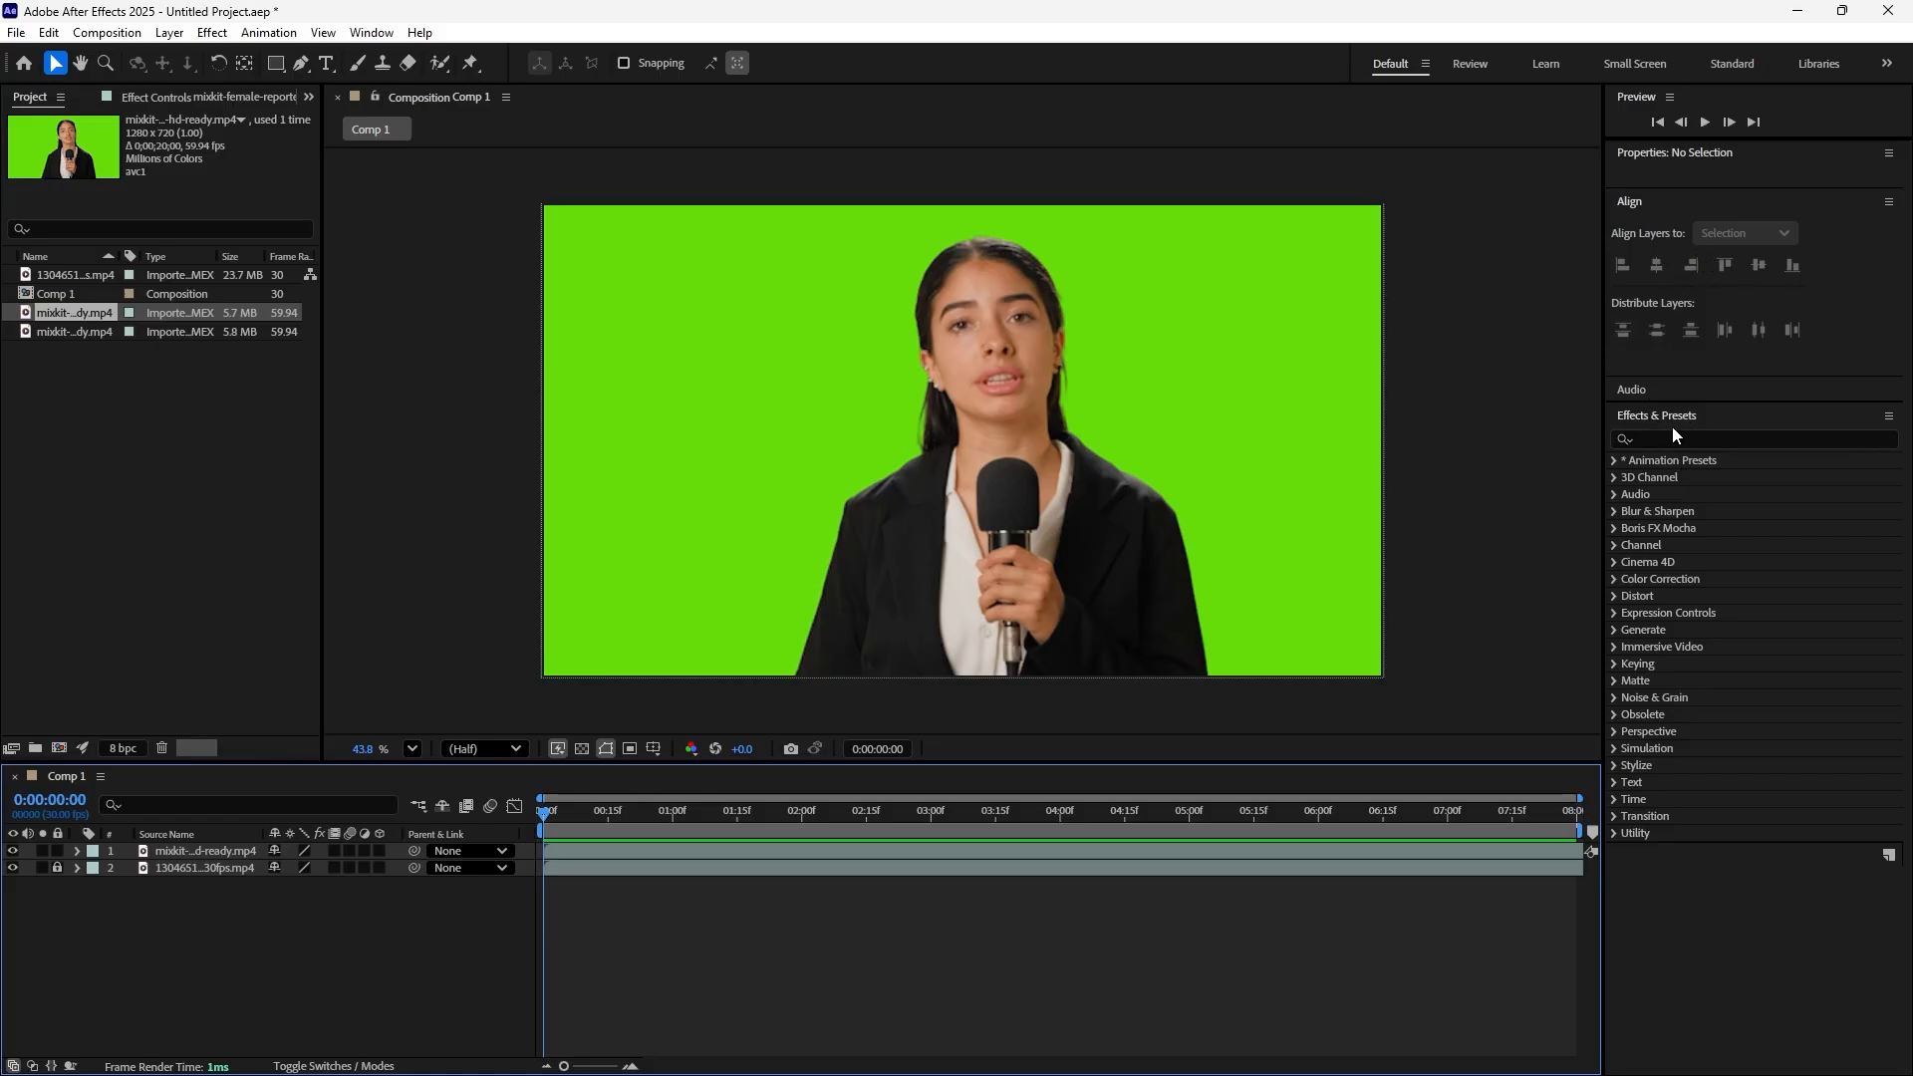
click(1645, 443)
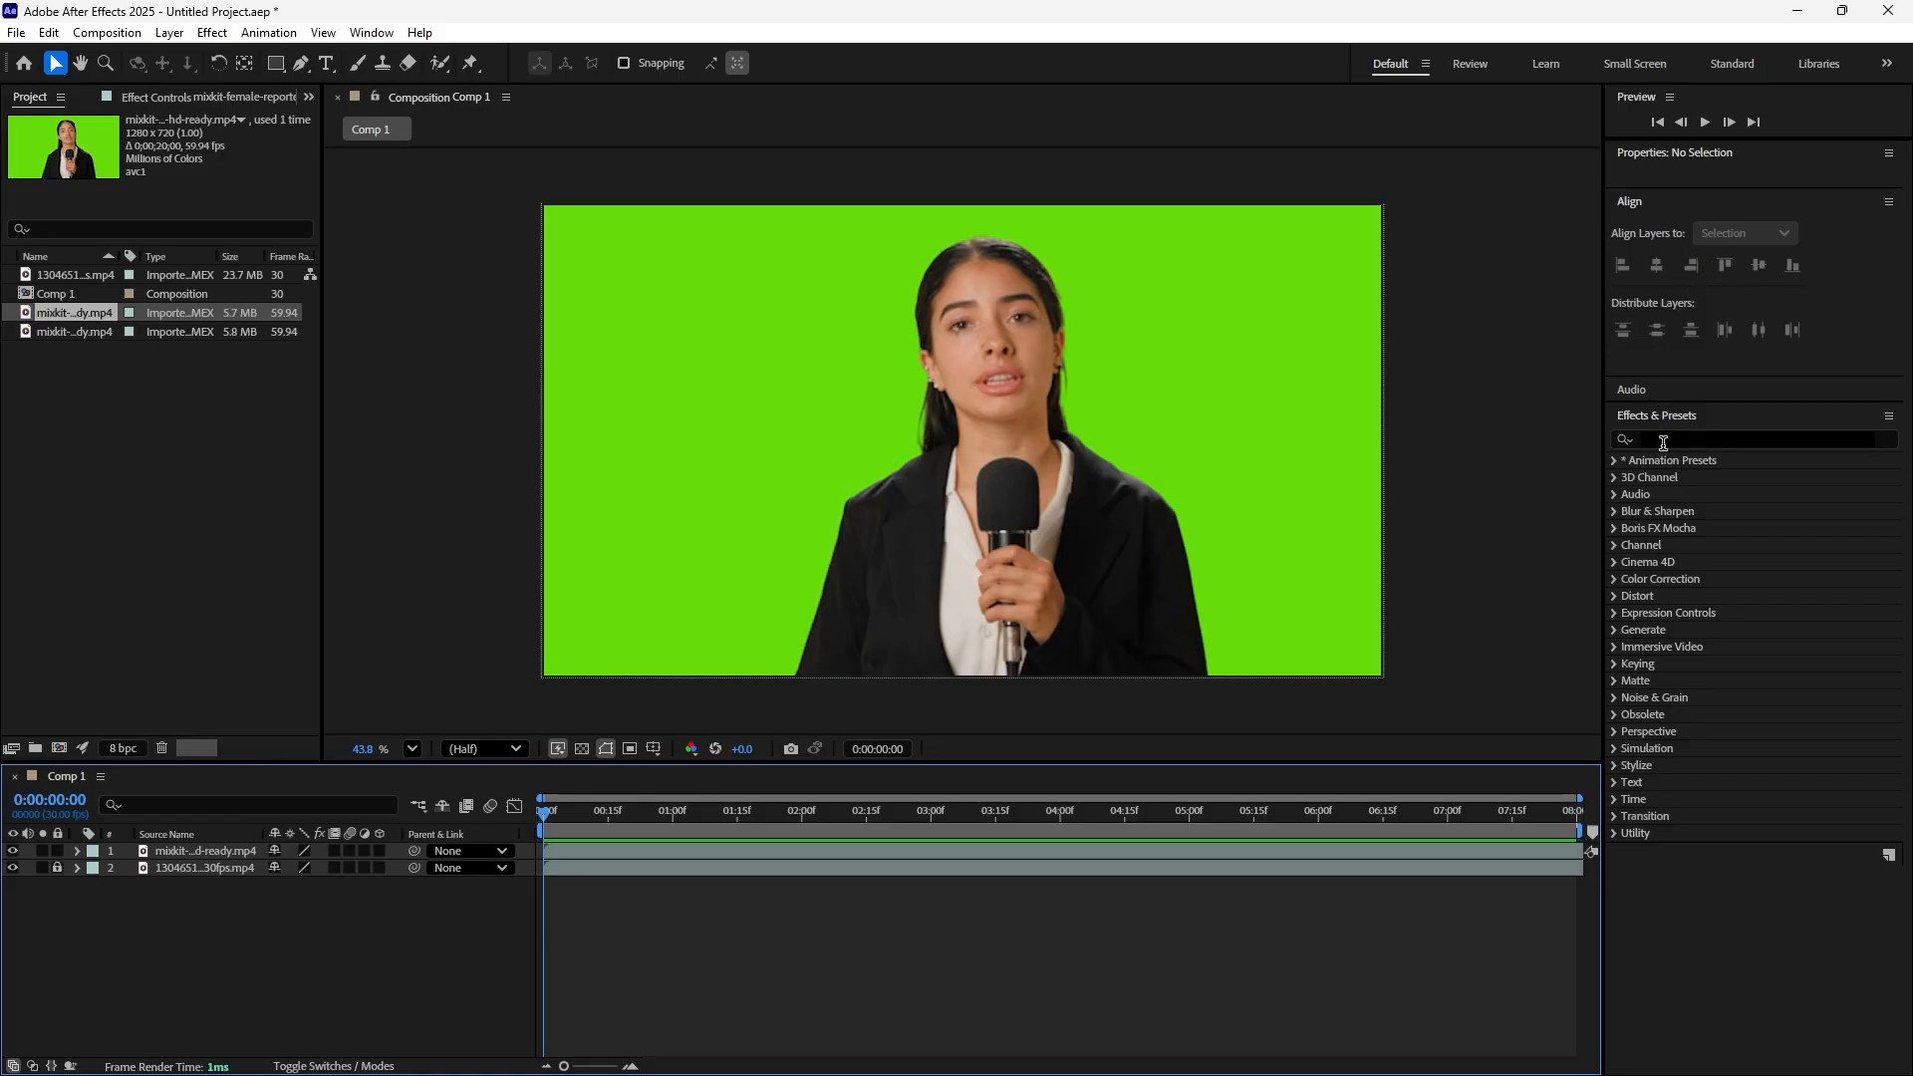
click(1666, 440)
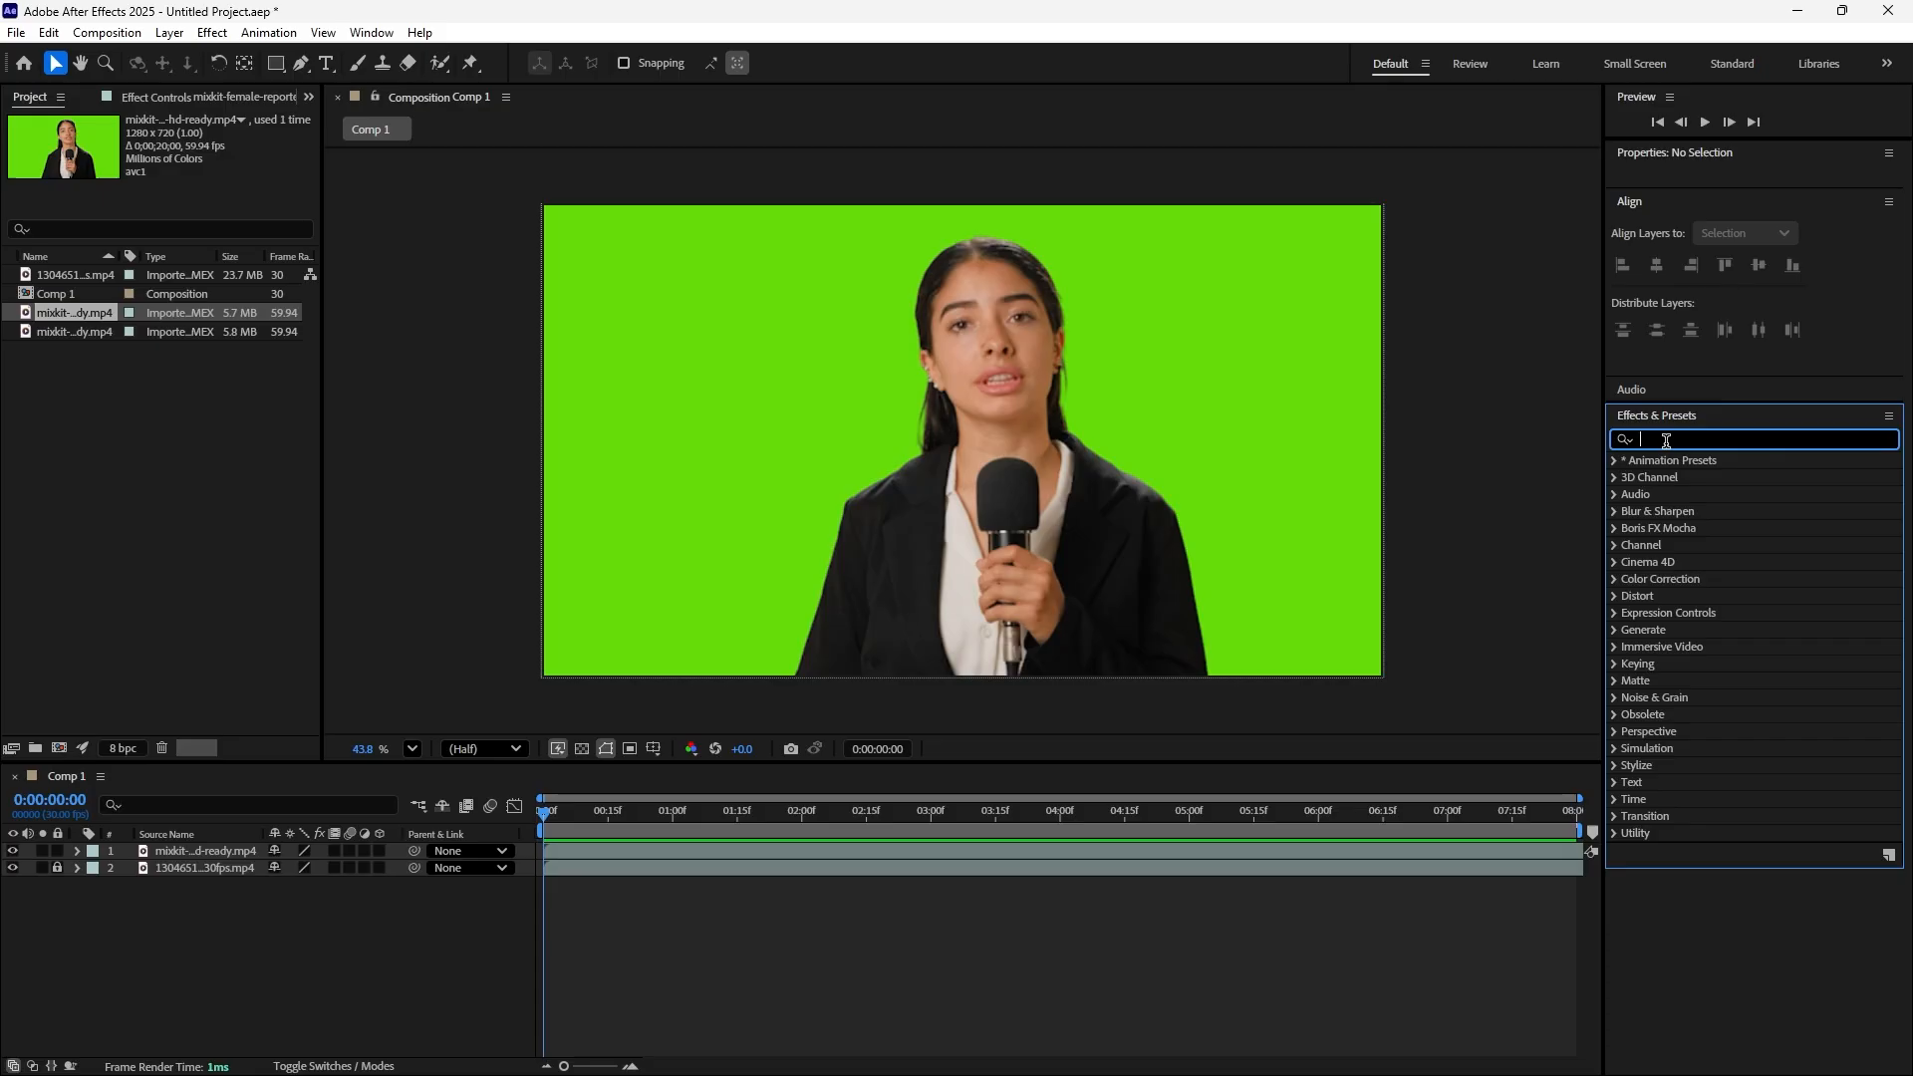
click(1615, 664)
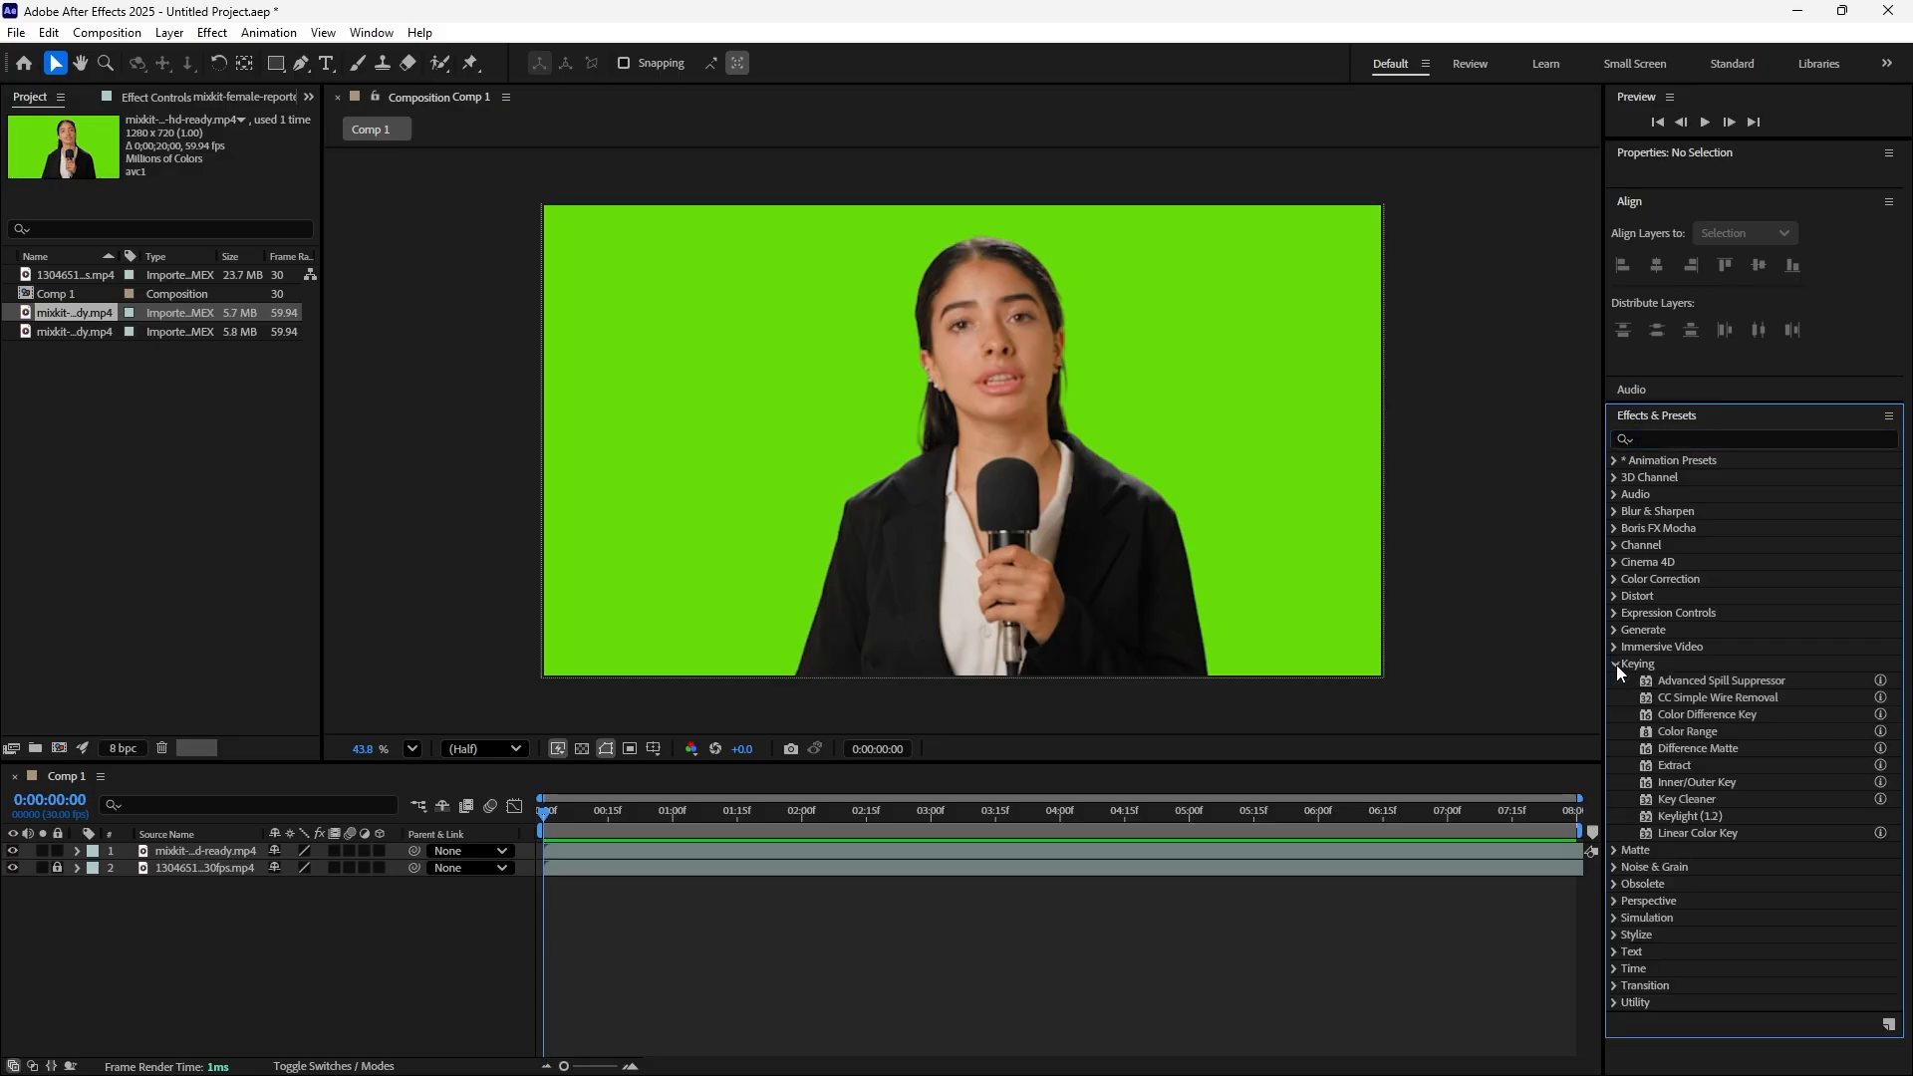
click(1616, 666)
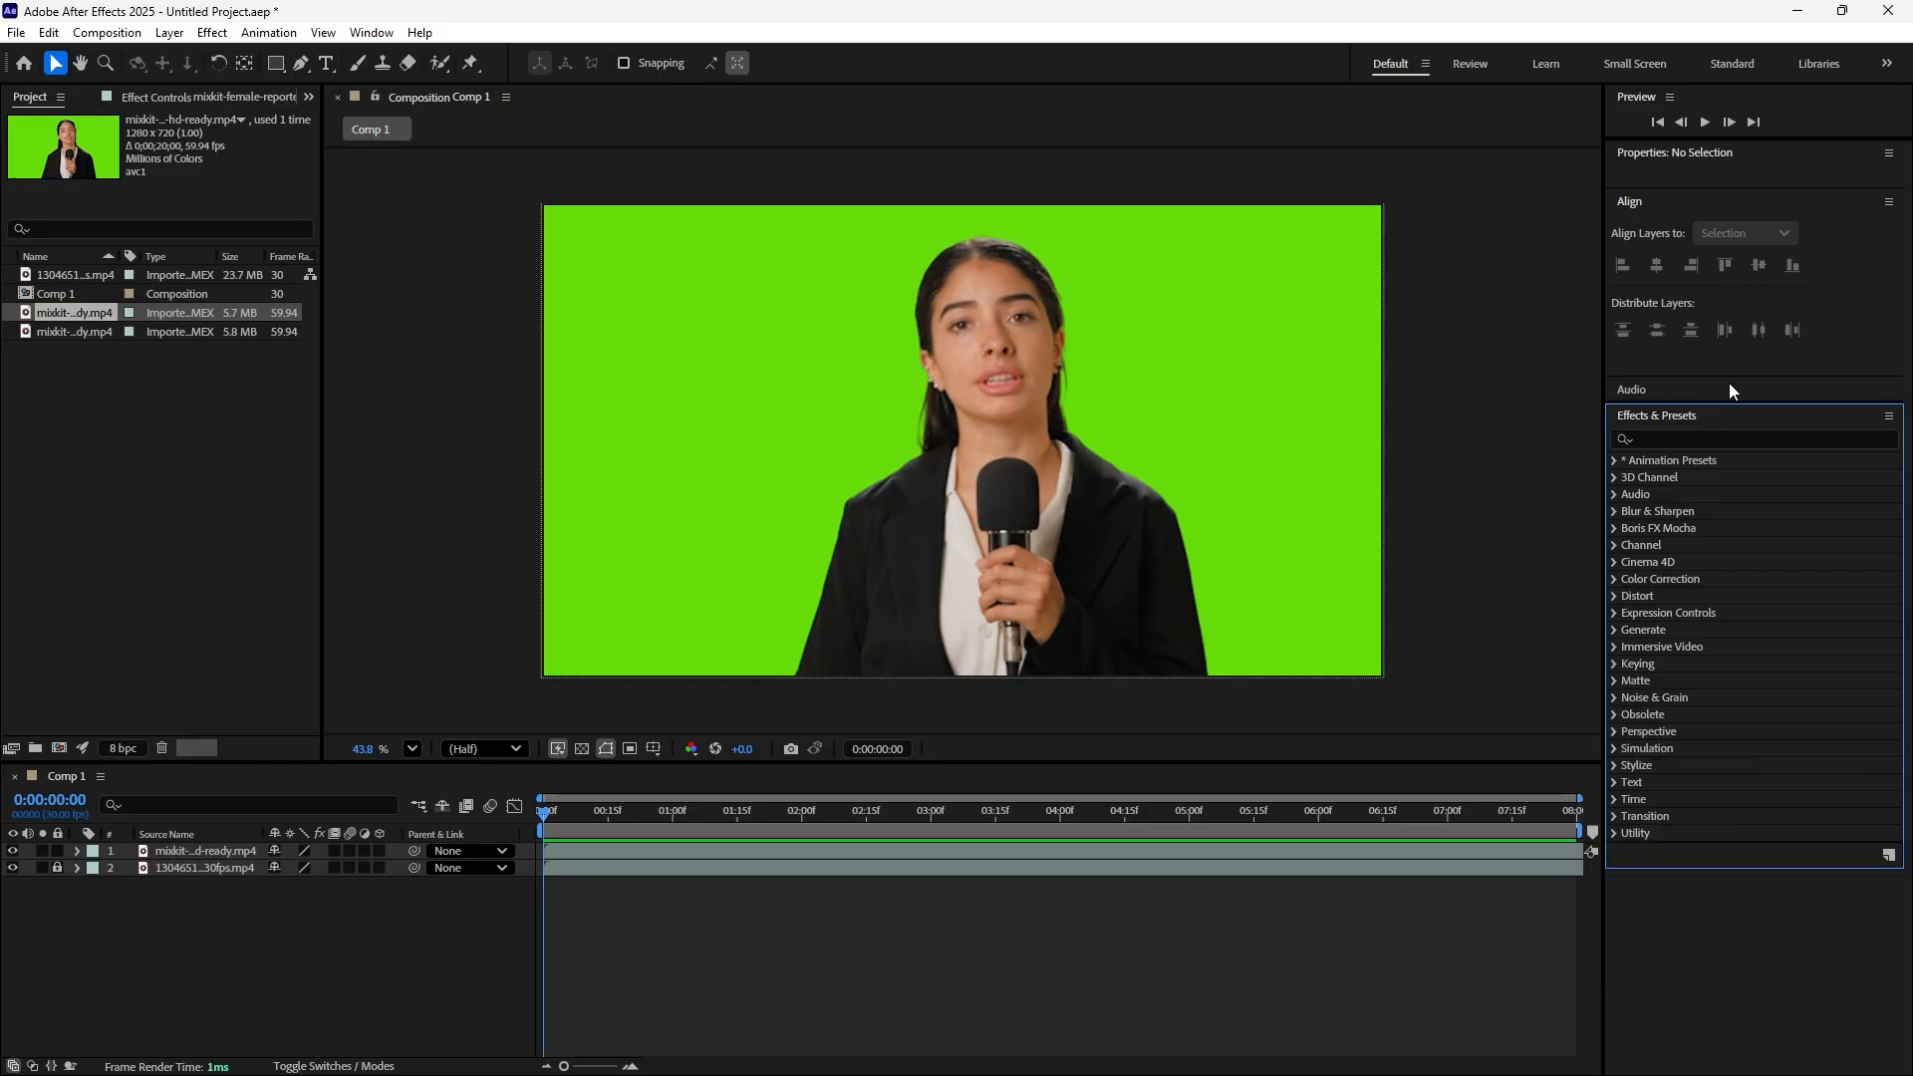
Search the effects for "key" and apply Keylight (1.2) to the female reporter layer
click(1655, 444)
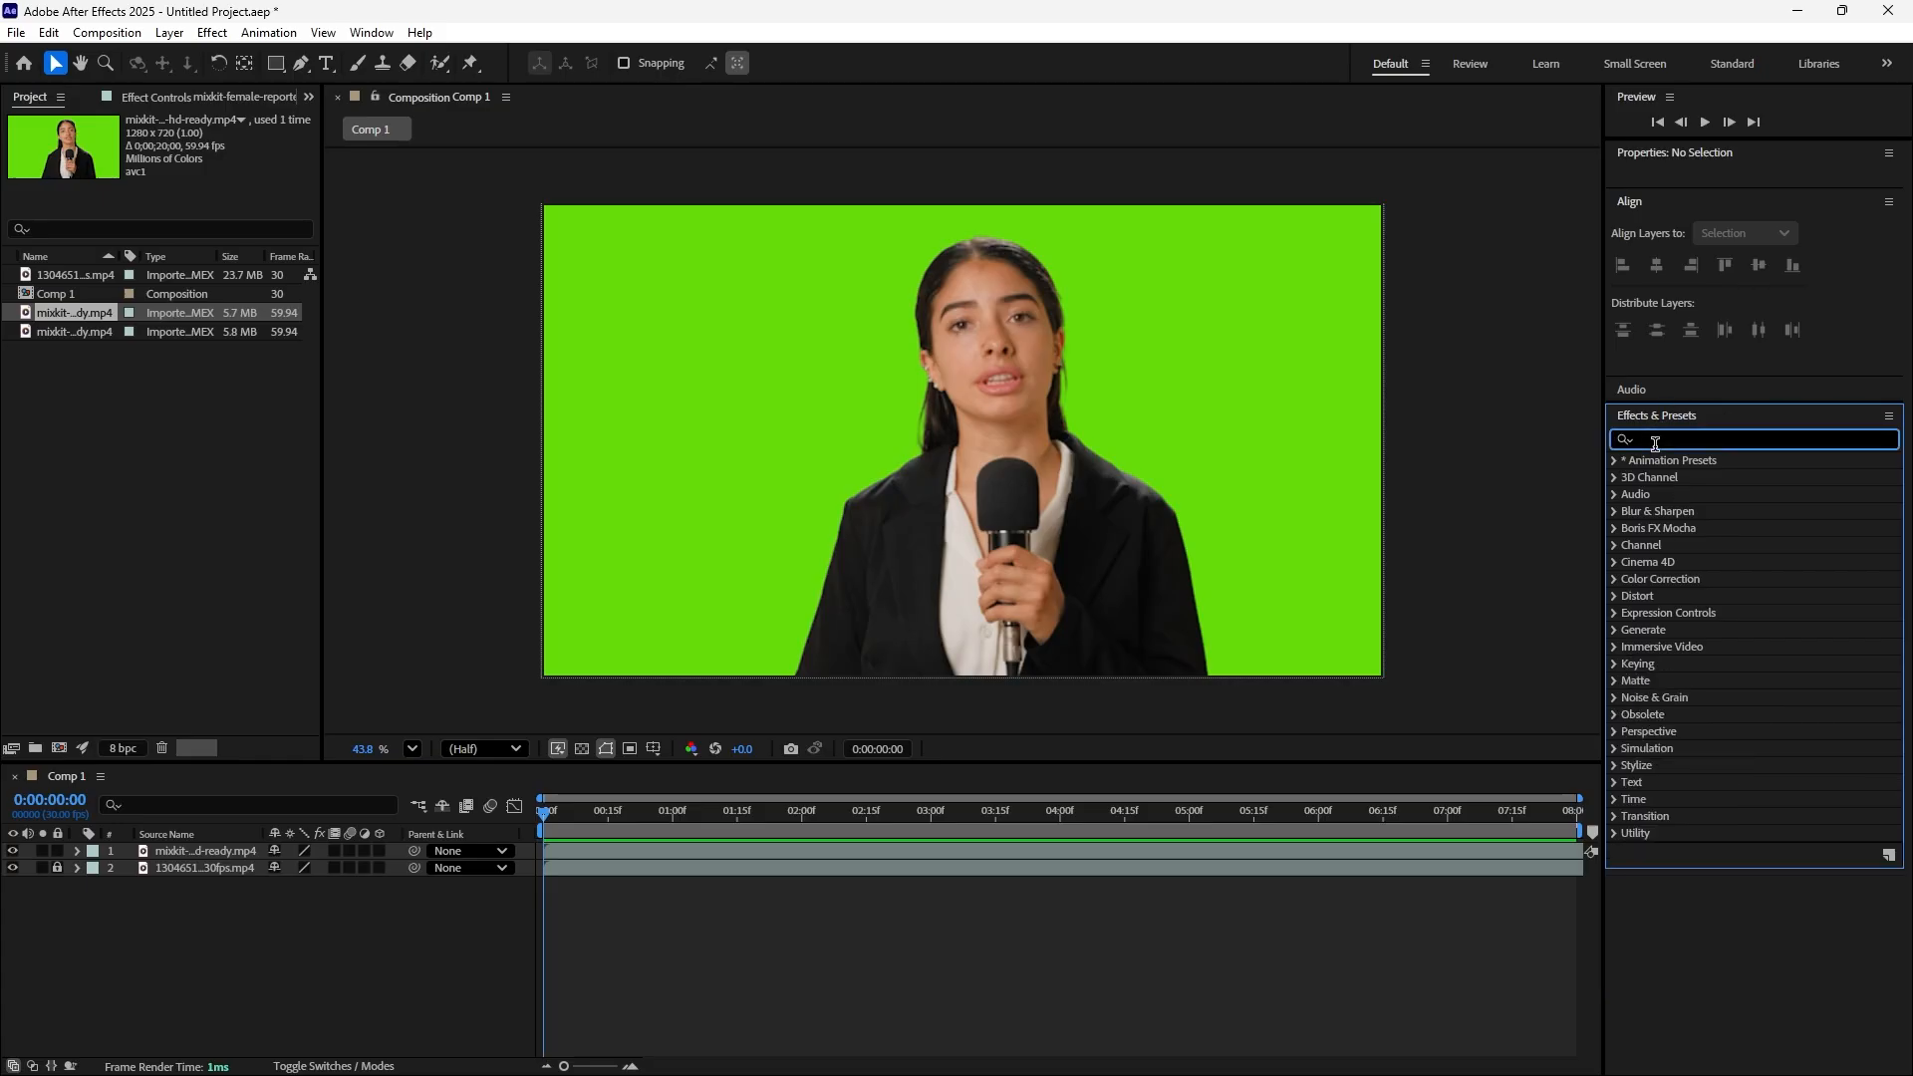
text(ke)
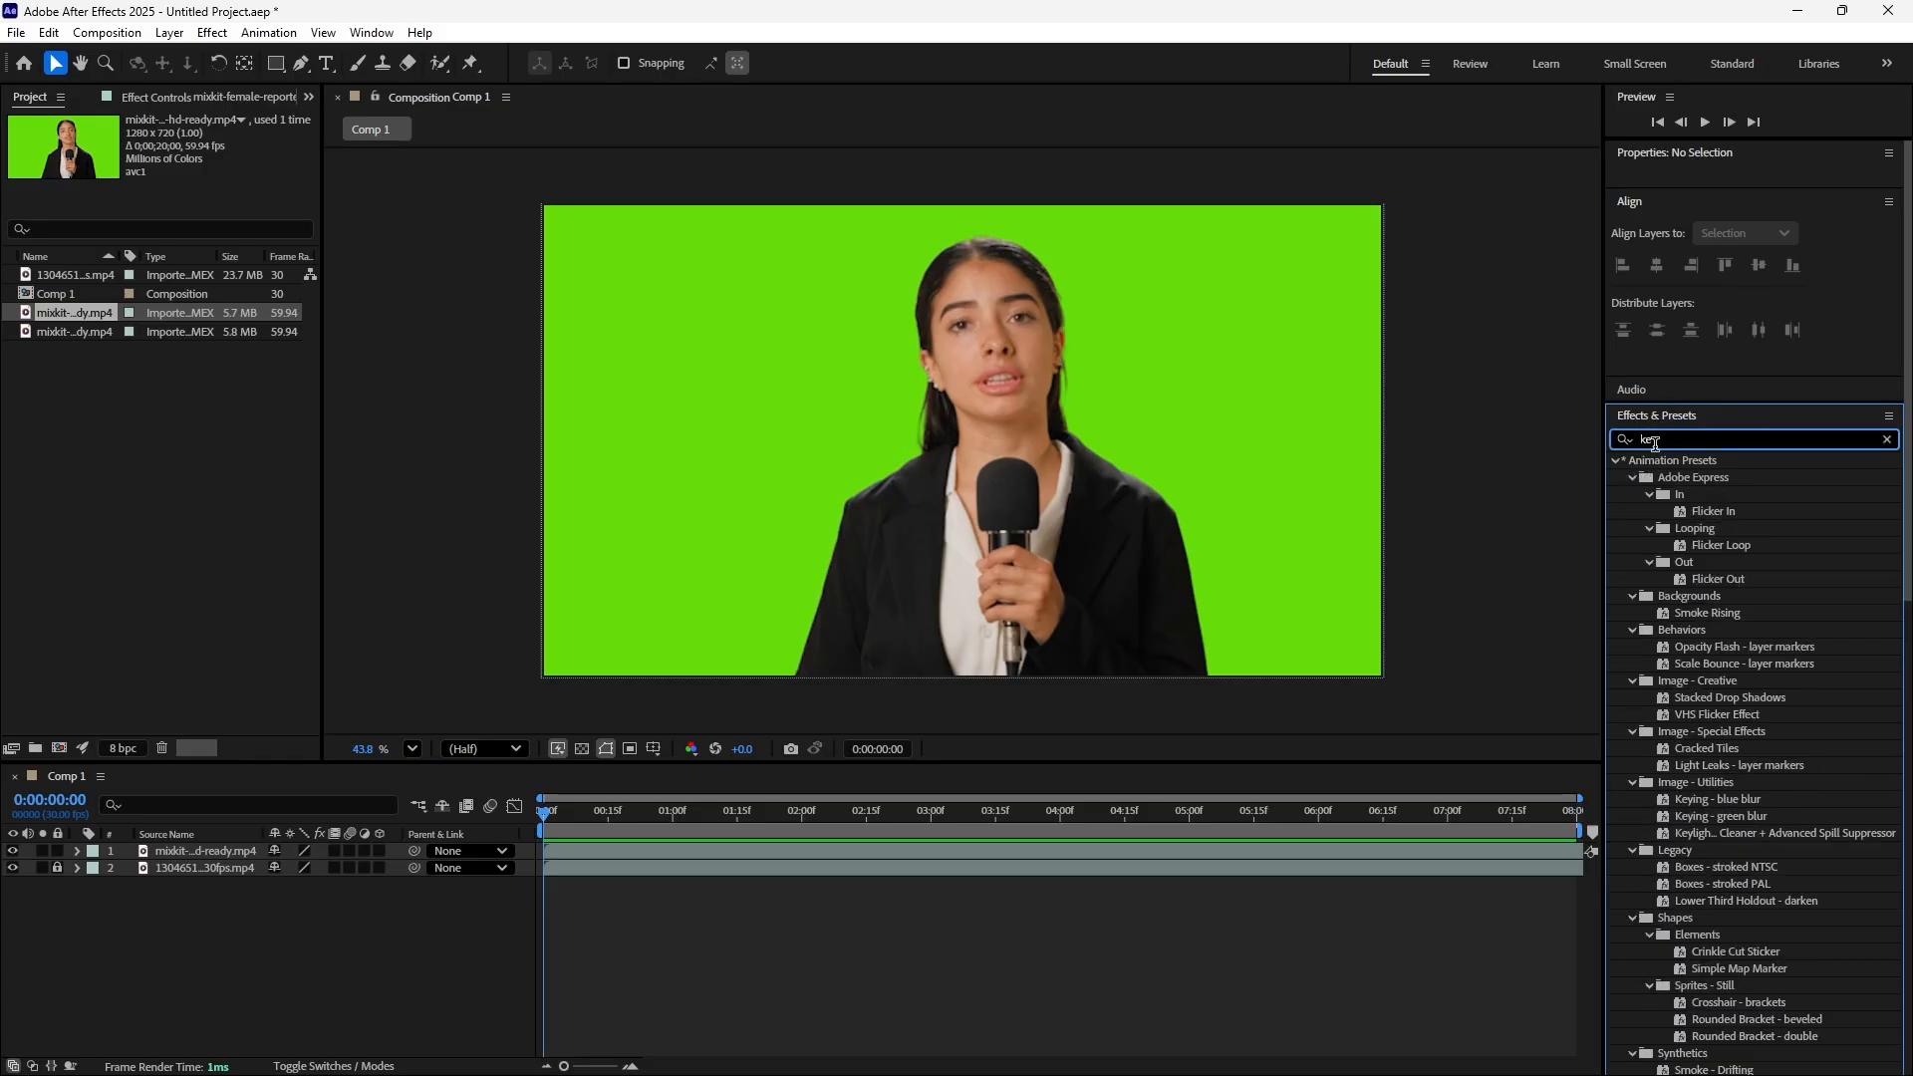
text(y)
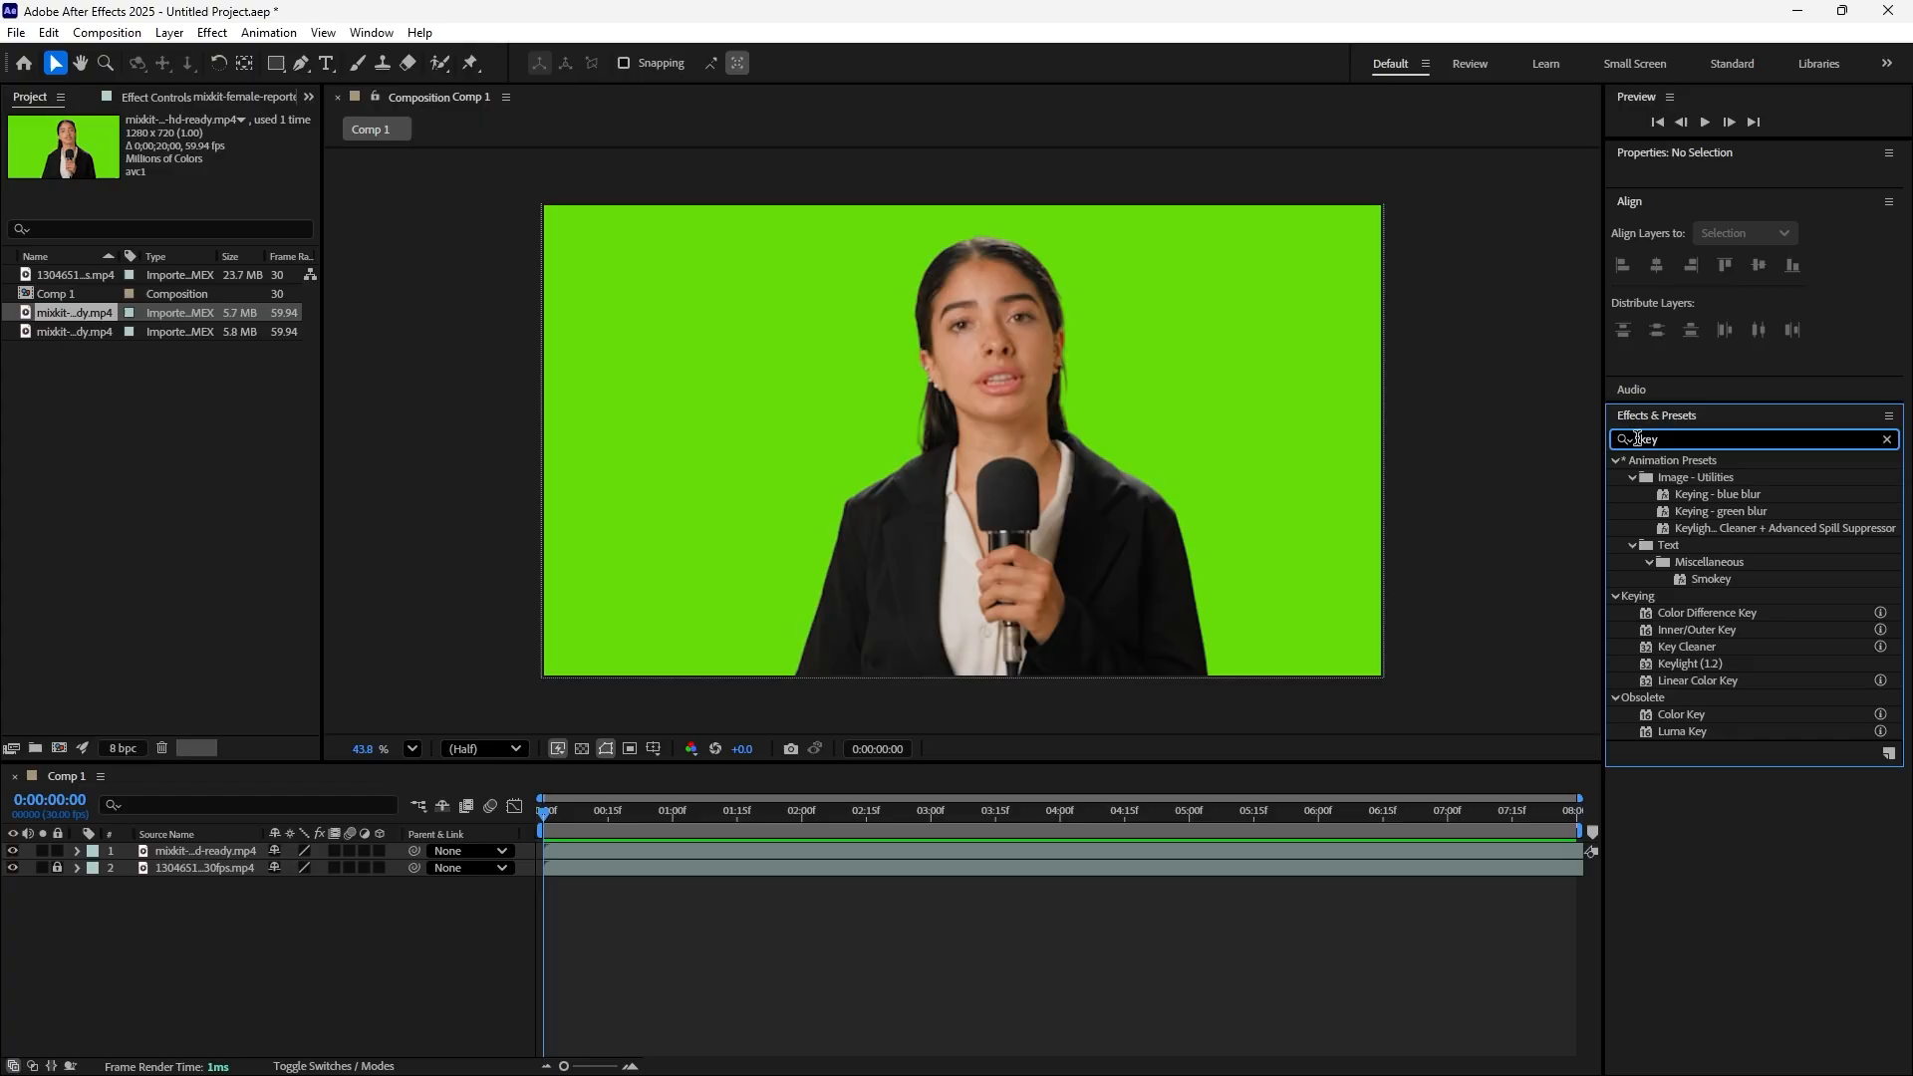
click(1688, 664)
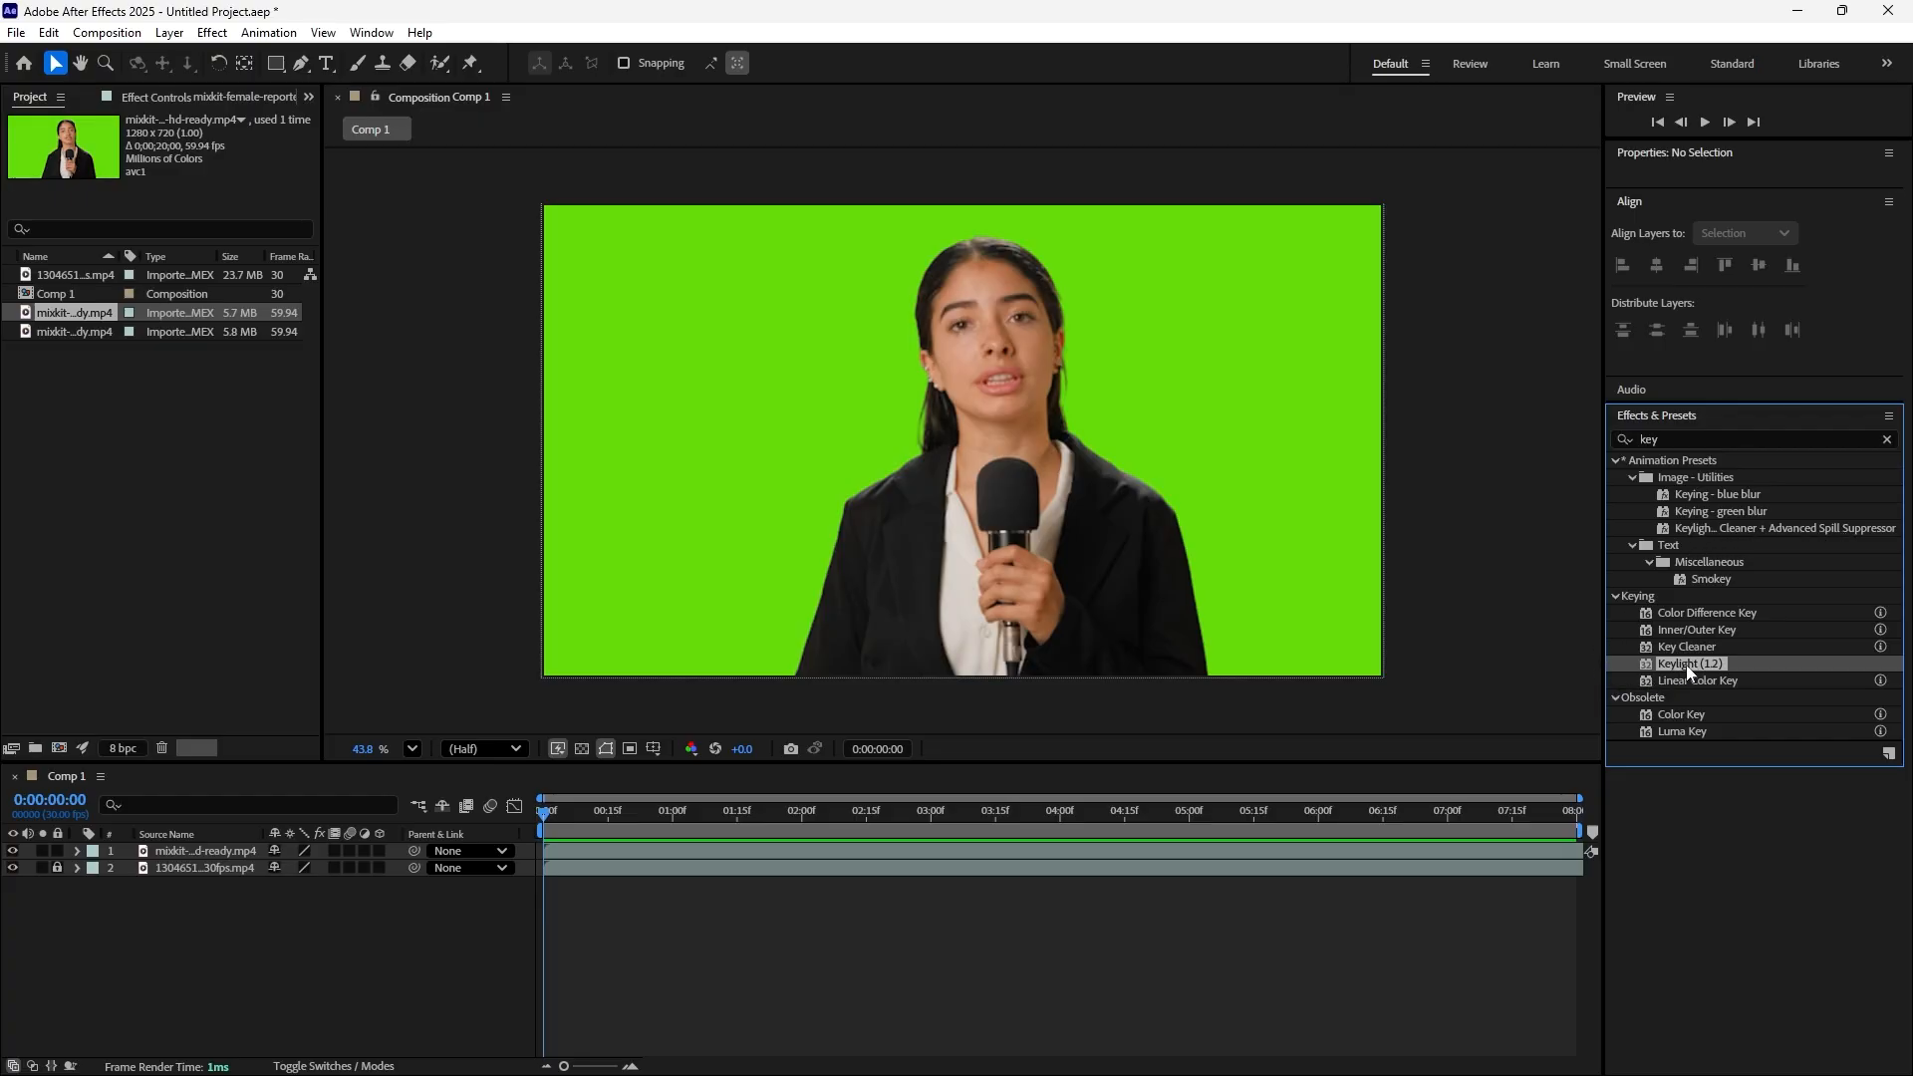
drag(1688, 668, 856, 457)
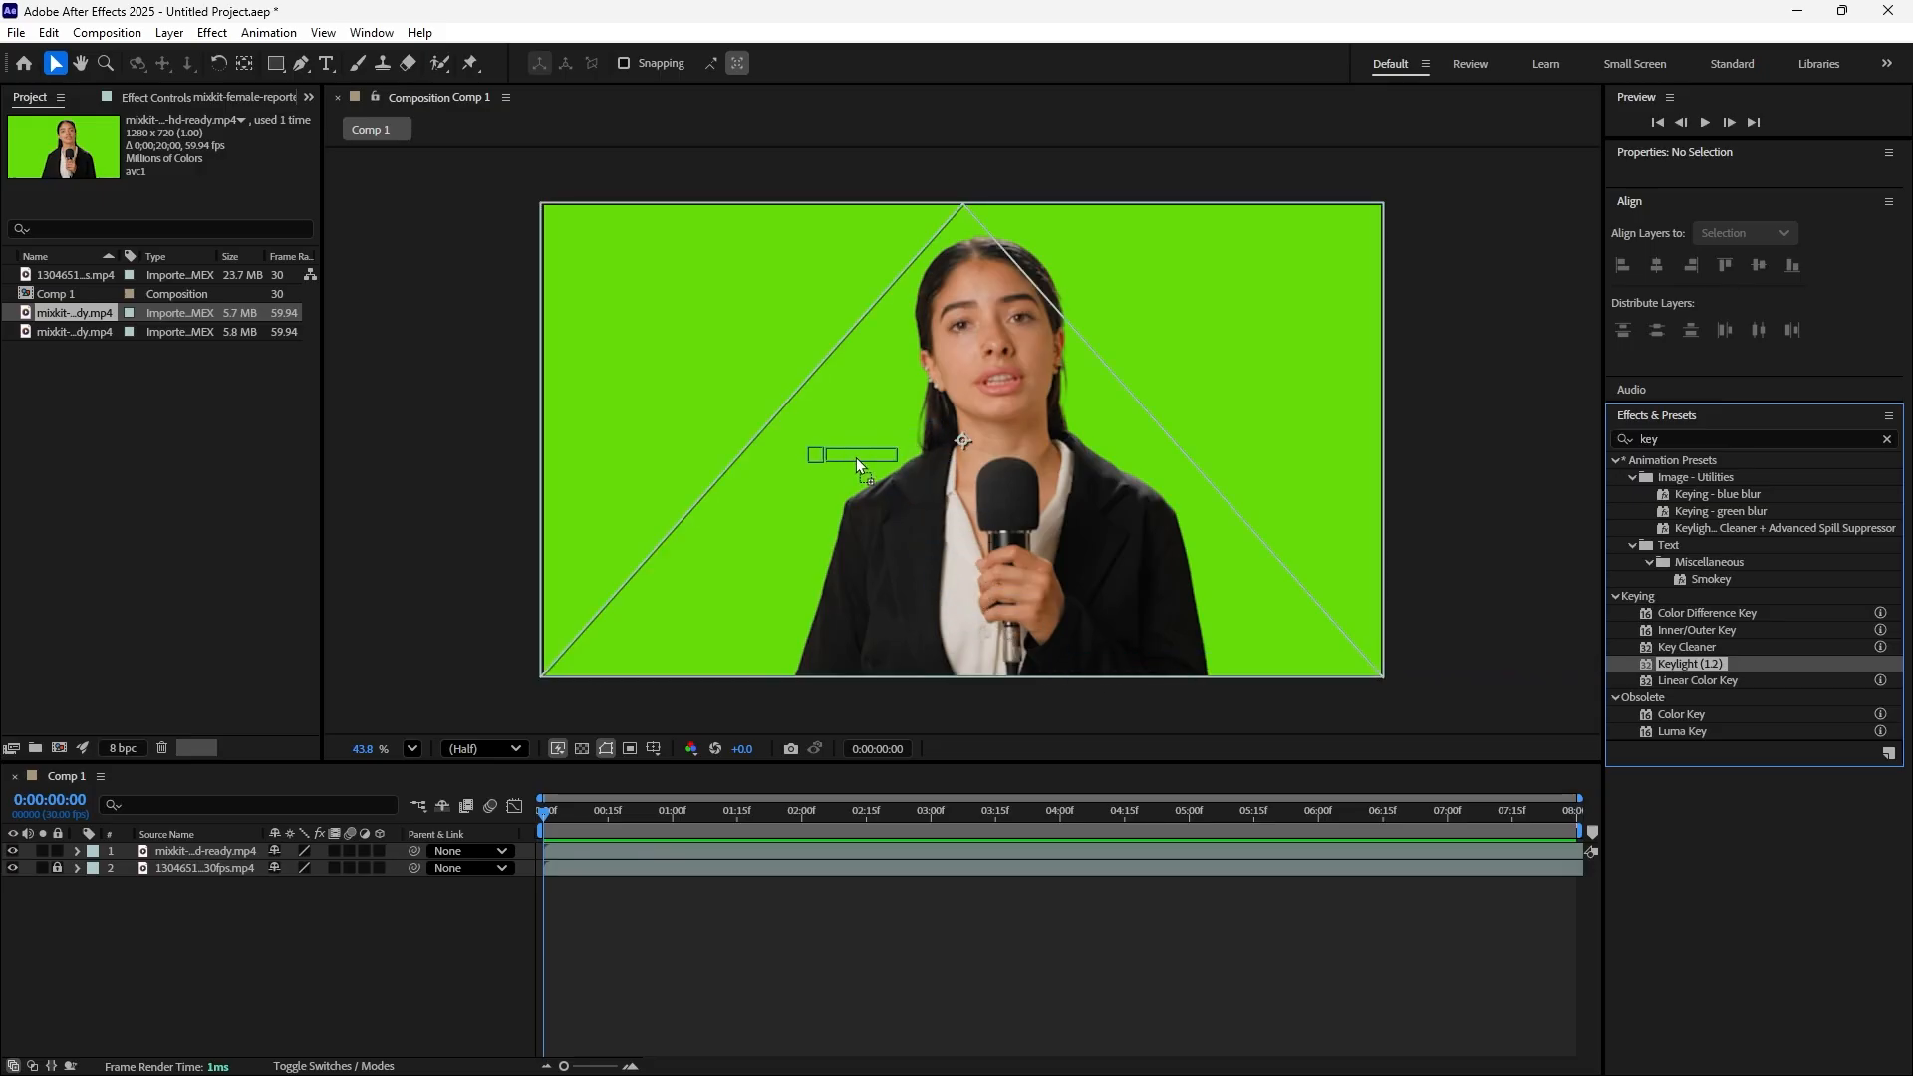
drag(662, 652, 677, 859)
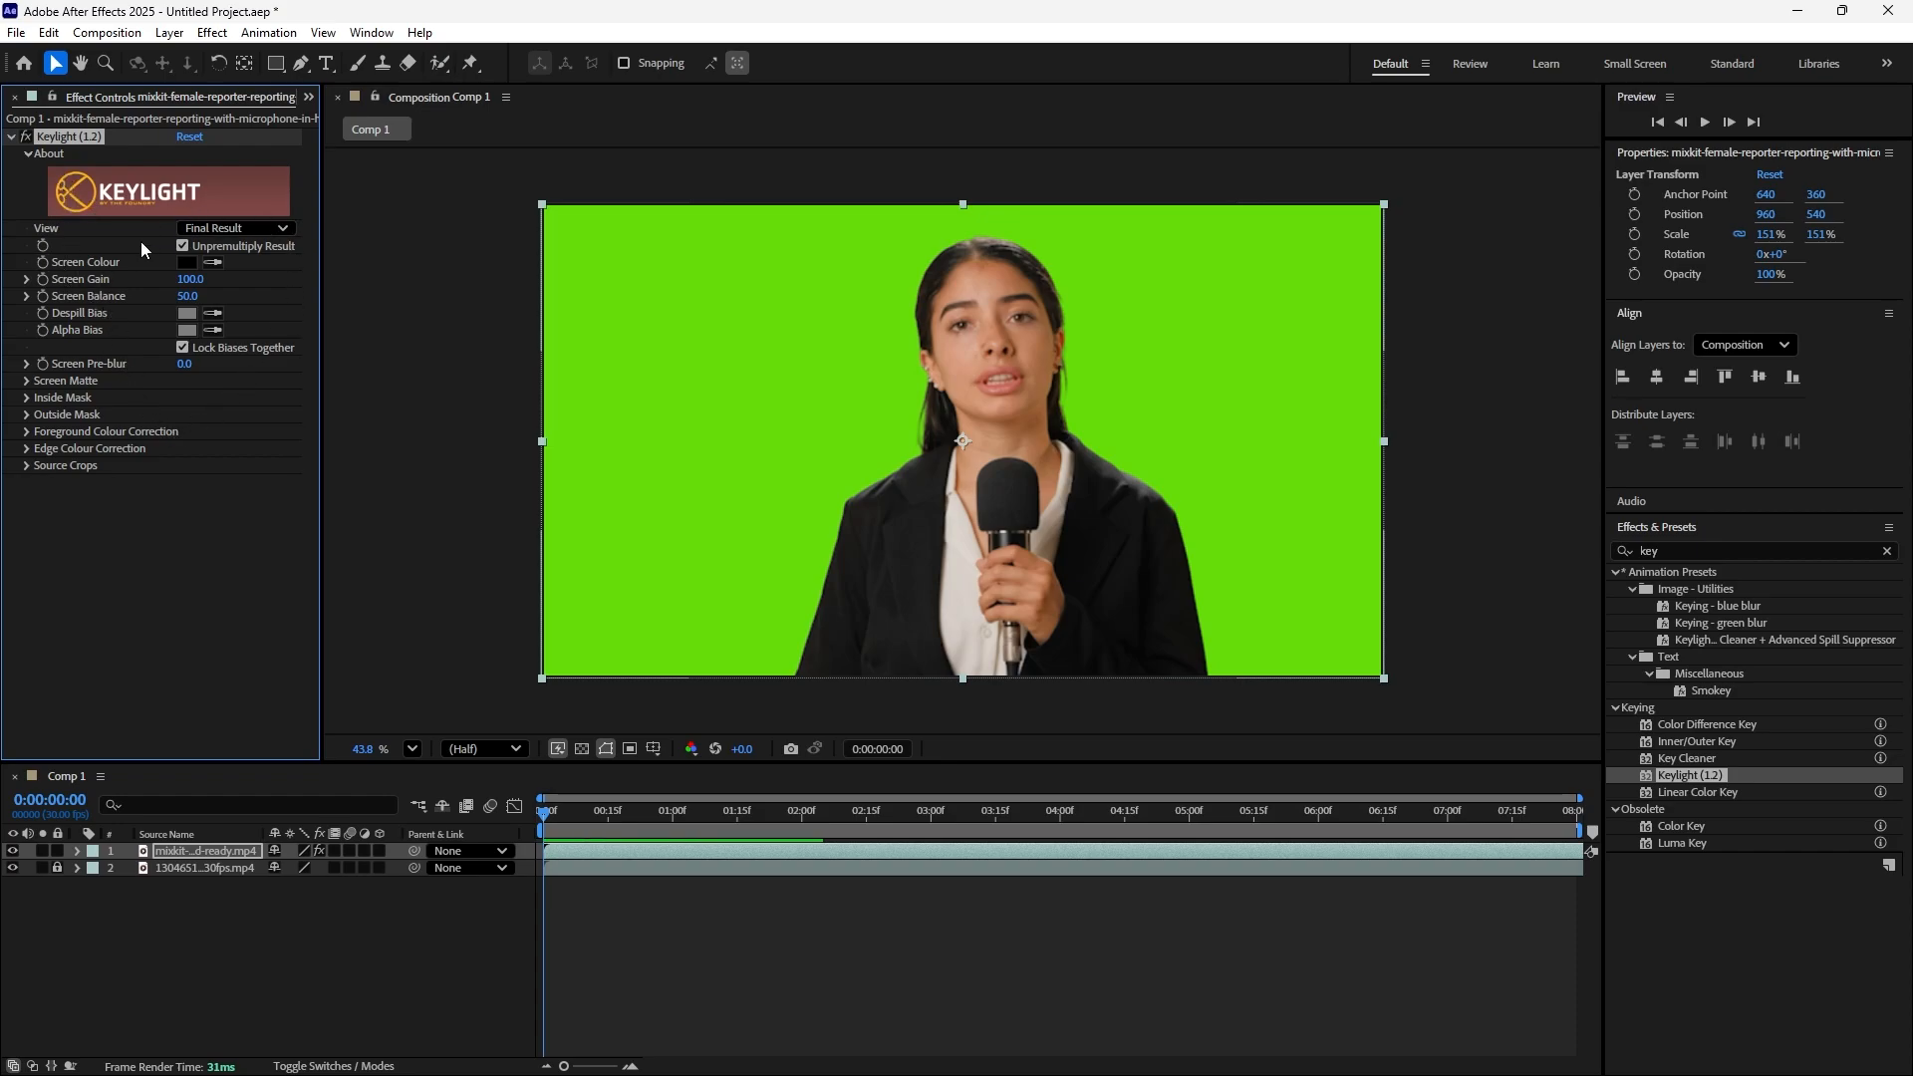
Check Keylight's View options, keeping Final Result, and sample the green backdrop beside the reporter as the Screen Colour
click(282, 232)
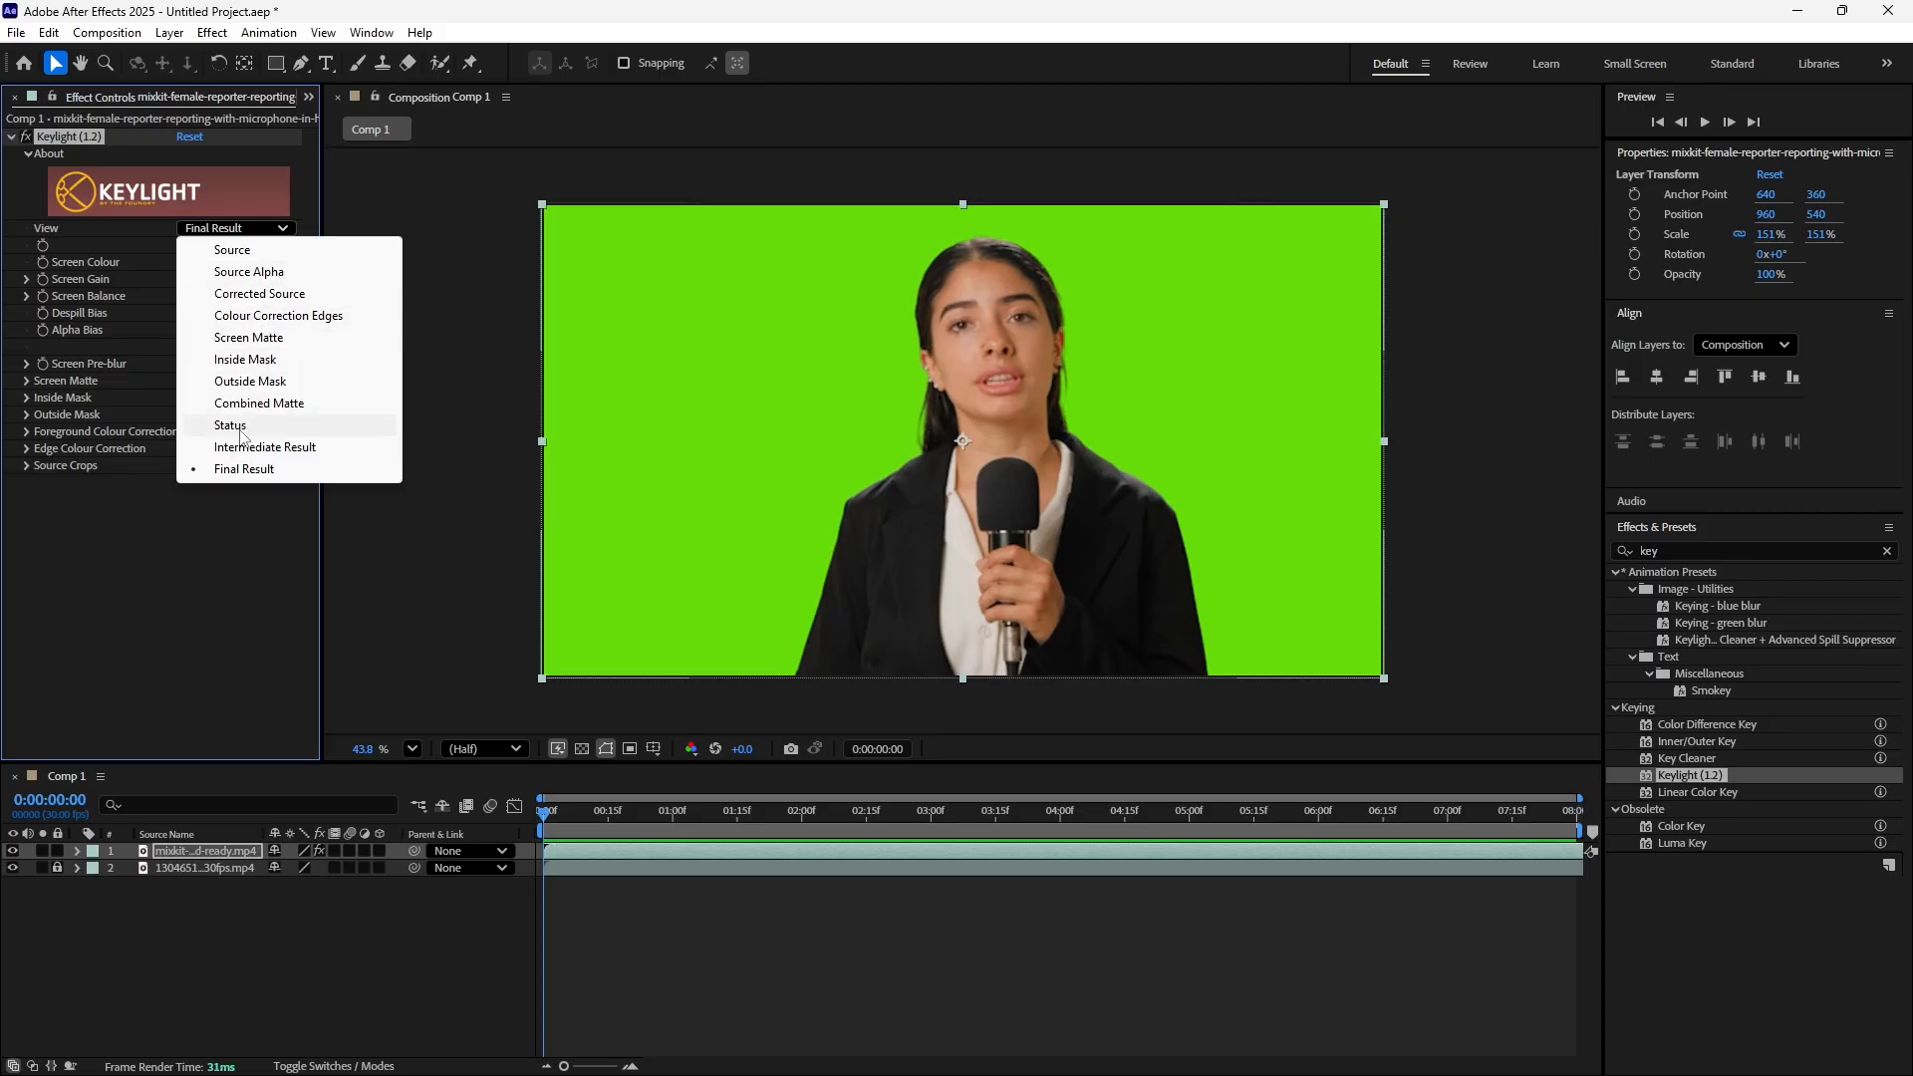
click(235, 520)
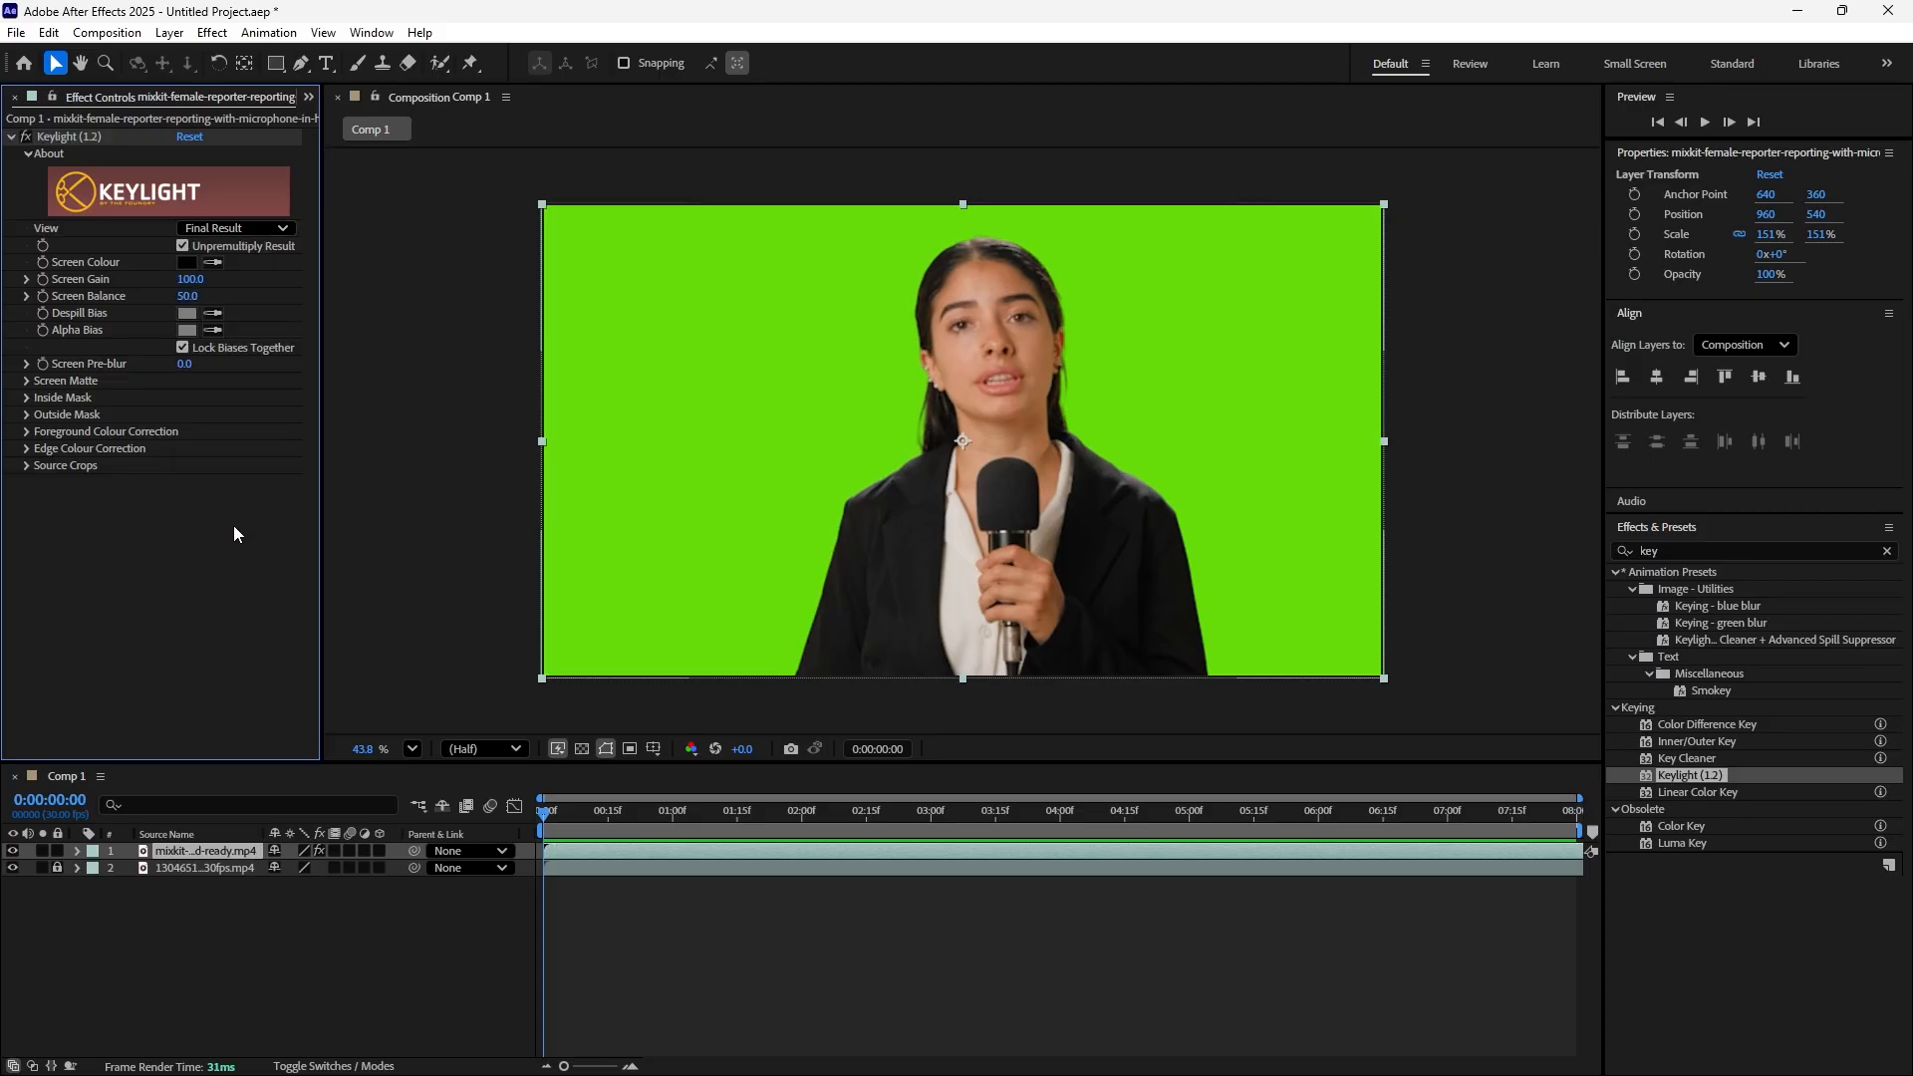
click(218, 265)
click(740, 363)
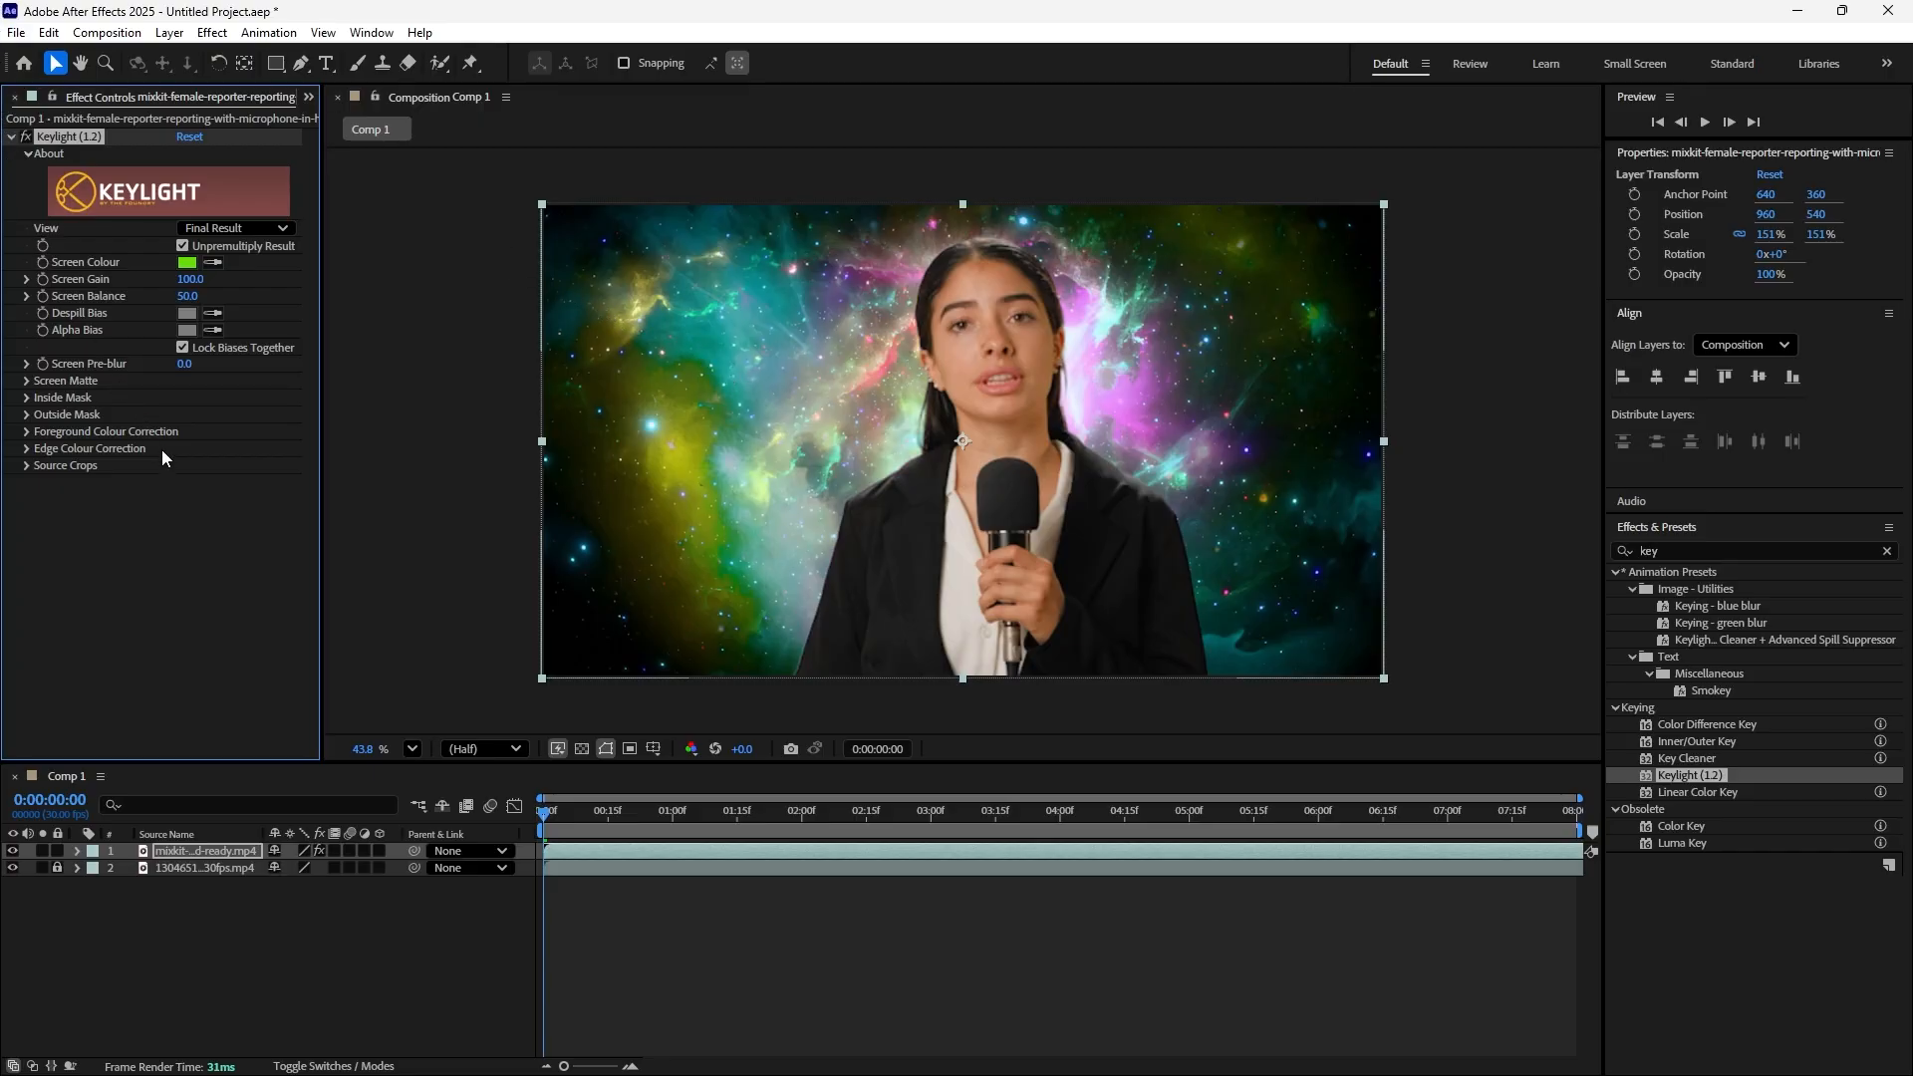
Hide the nebula layer and inspect the keyed edges around the reporter's hair, shoulders and jacket
click(13, 868)
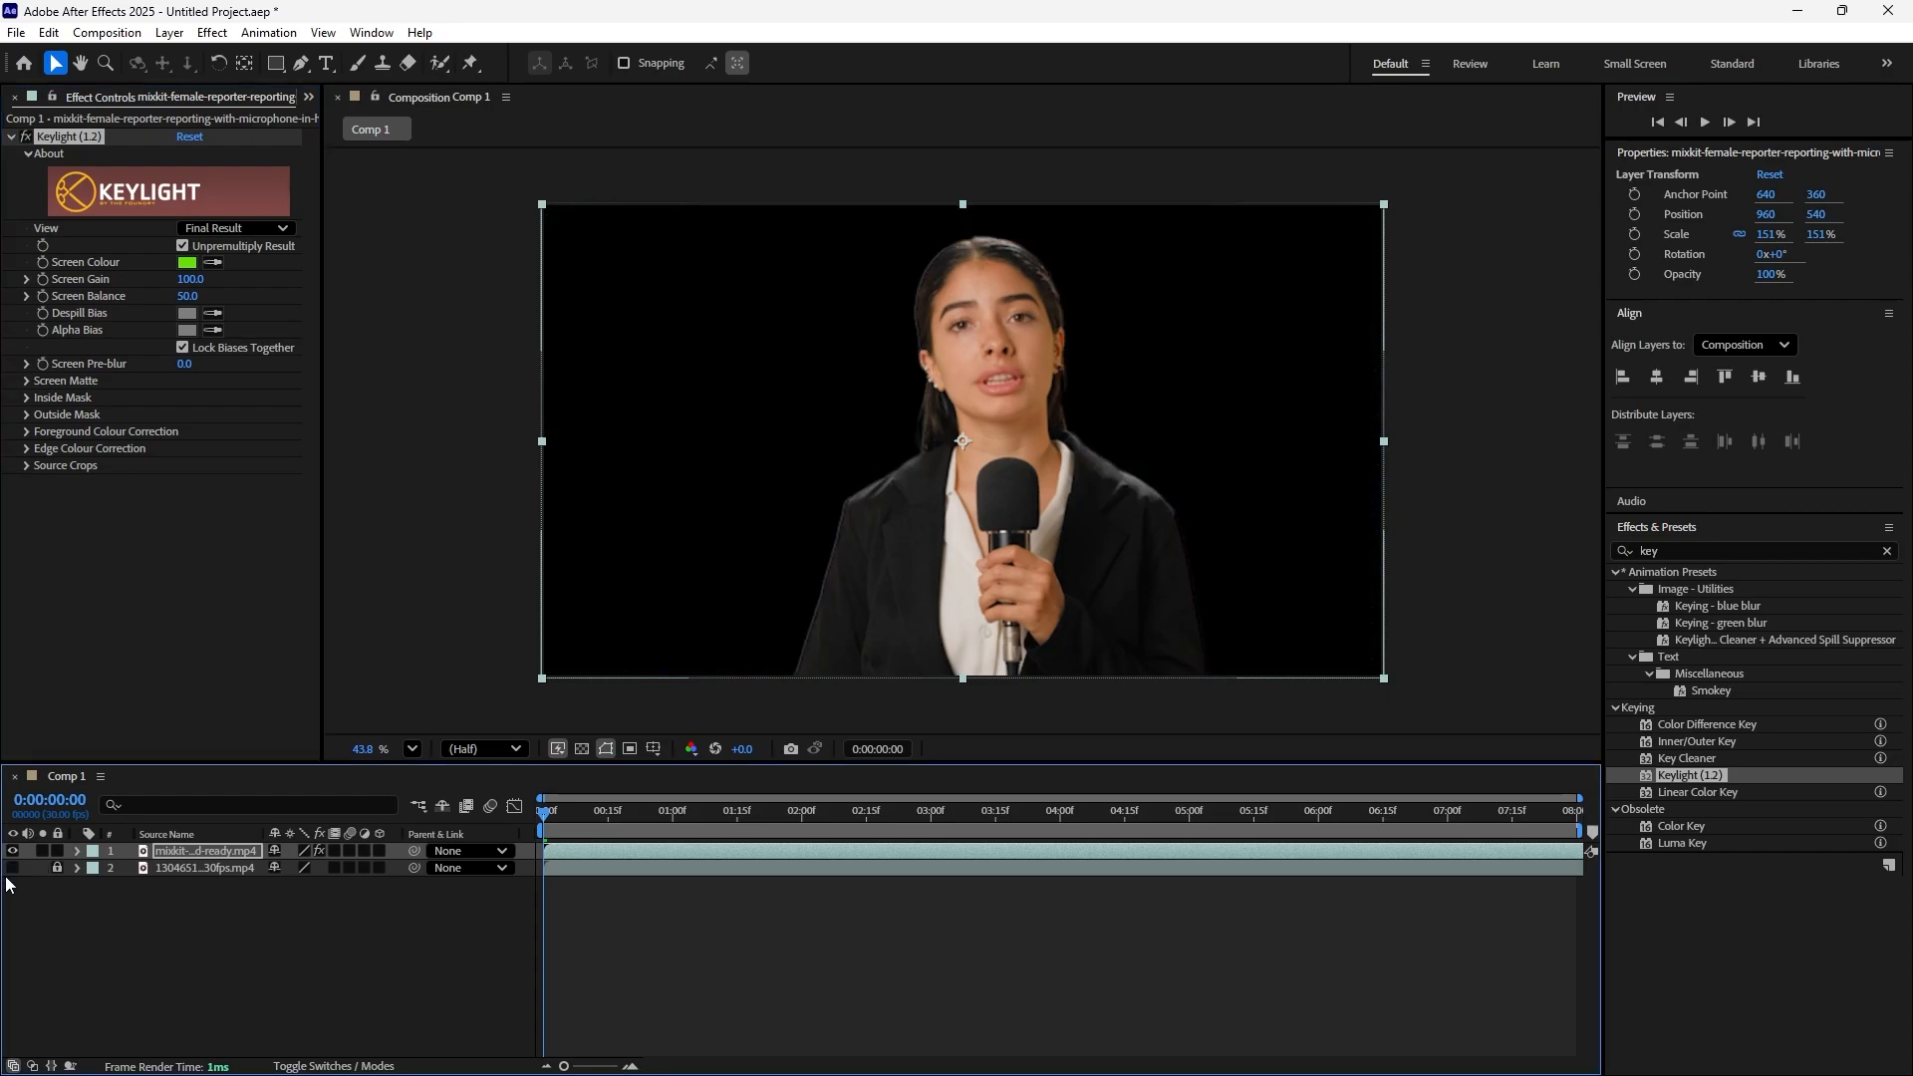
scroll(930, 483, up, 5)
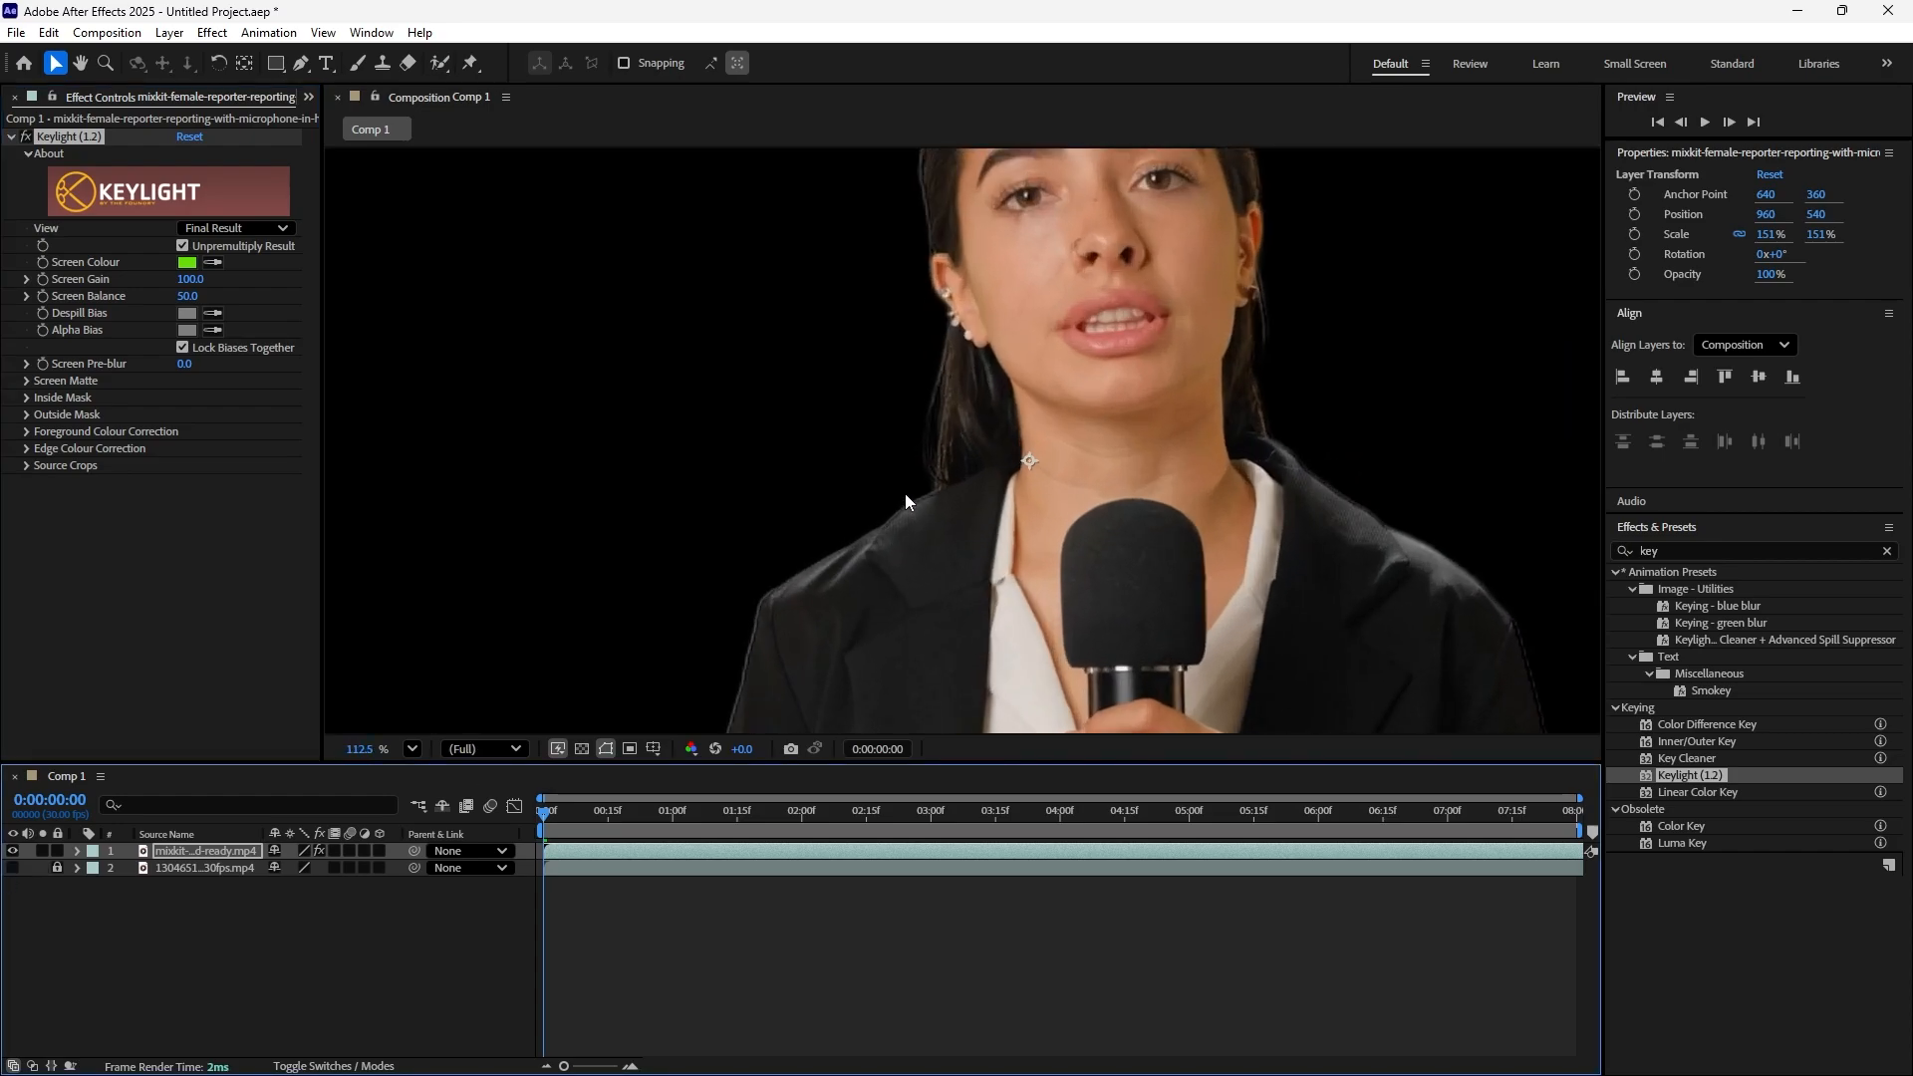
scroll(942, 507, up, 2)
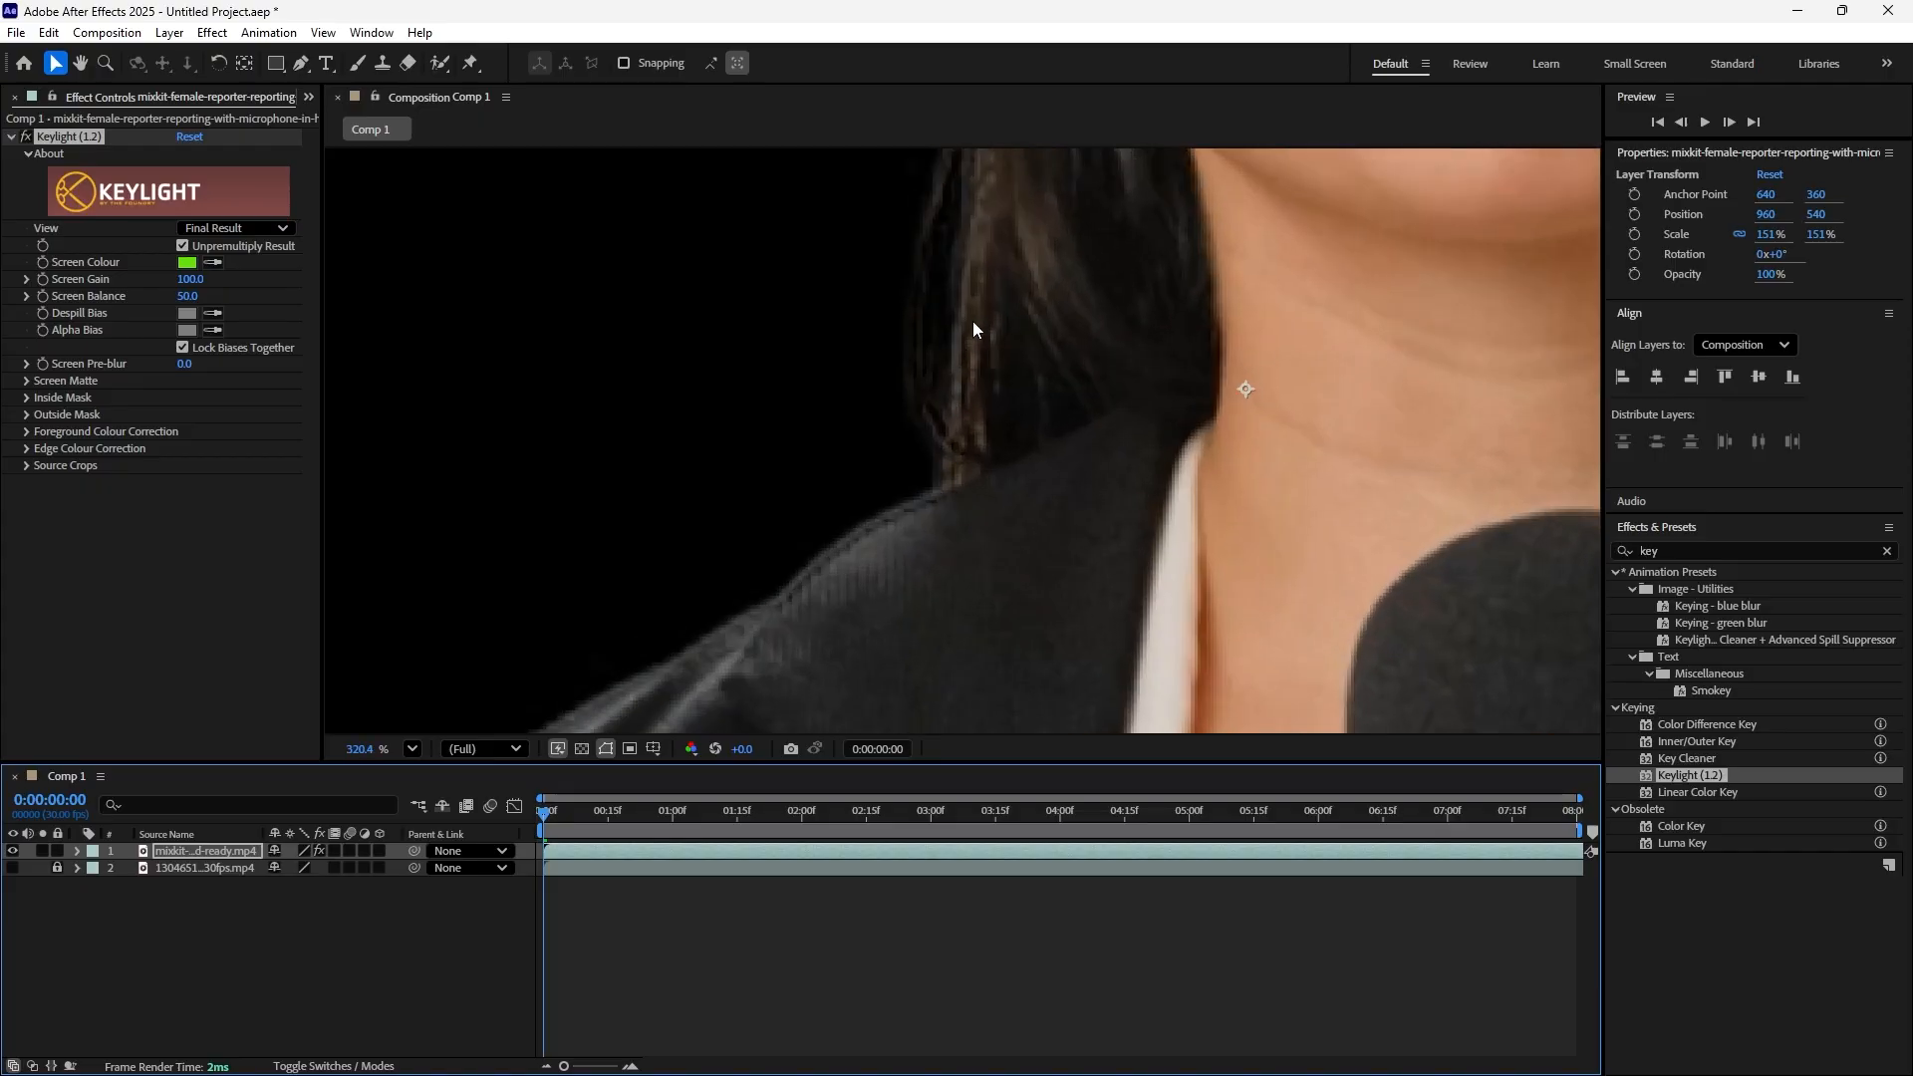
scroll(975, 329, down, 3)
scroll(737, 528, up, 4)
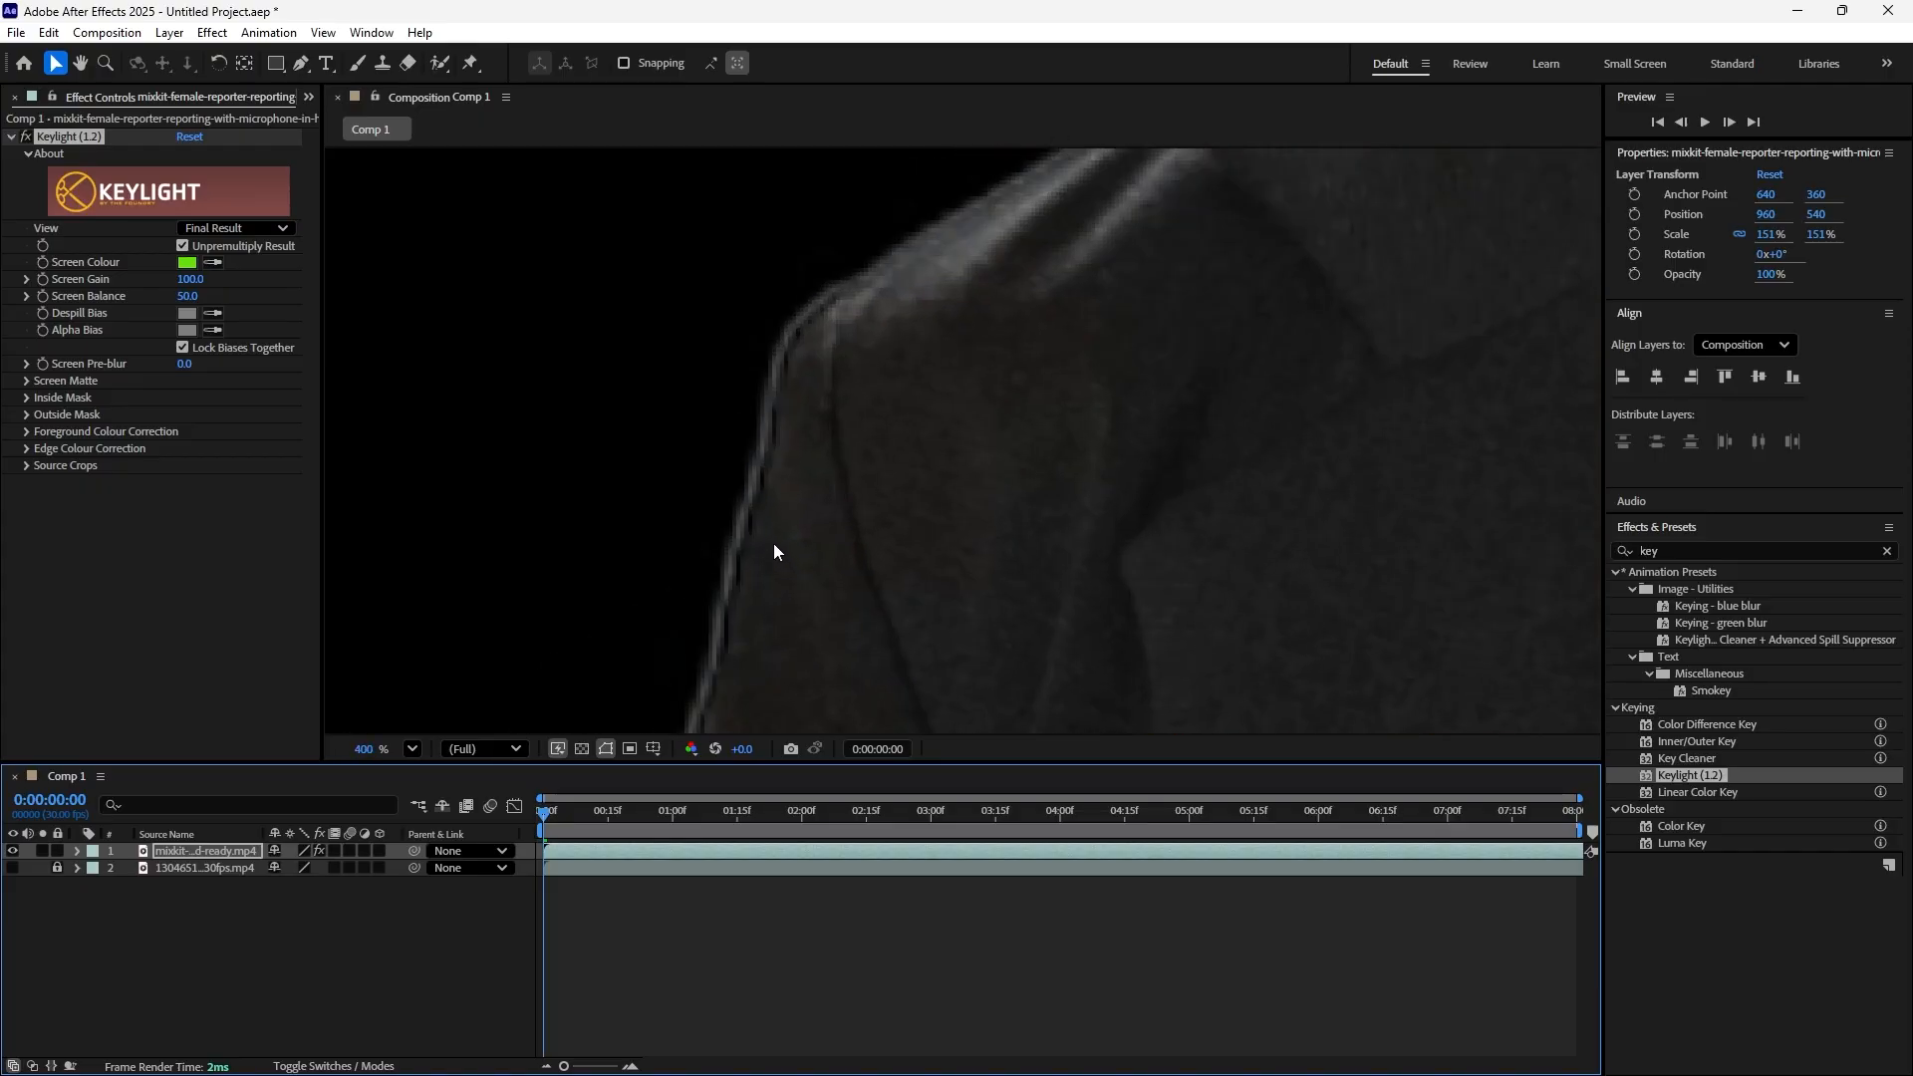
scroll(775, 551, down, 5)
scroll(1133, 488, down, 3)
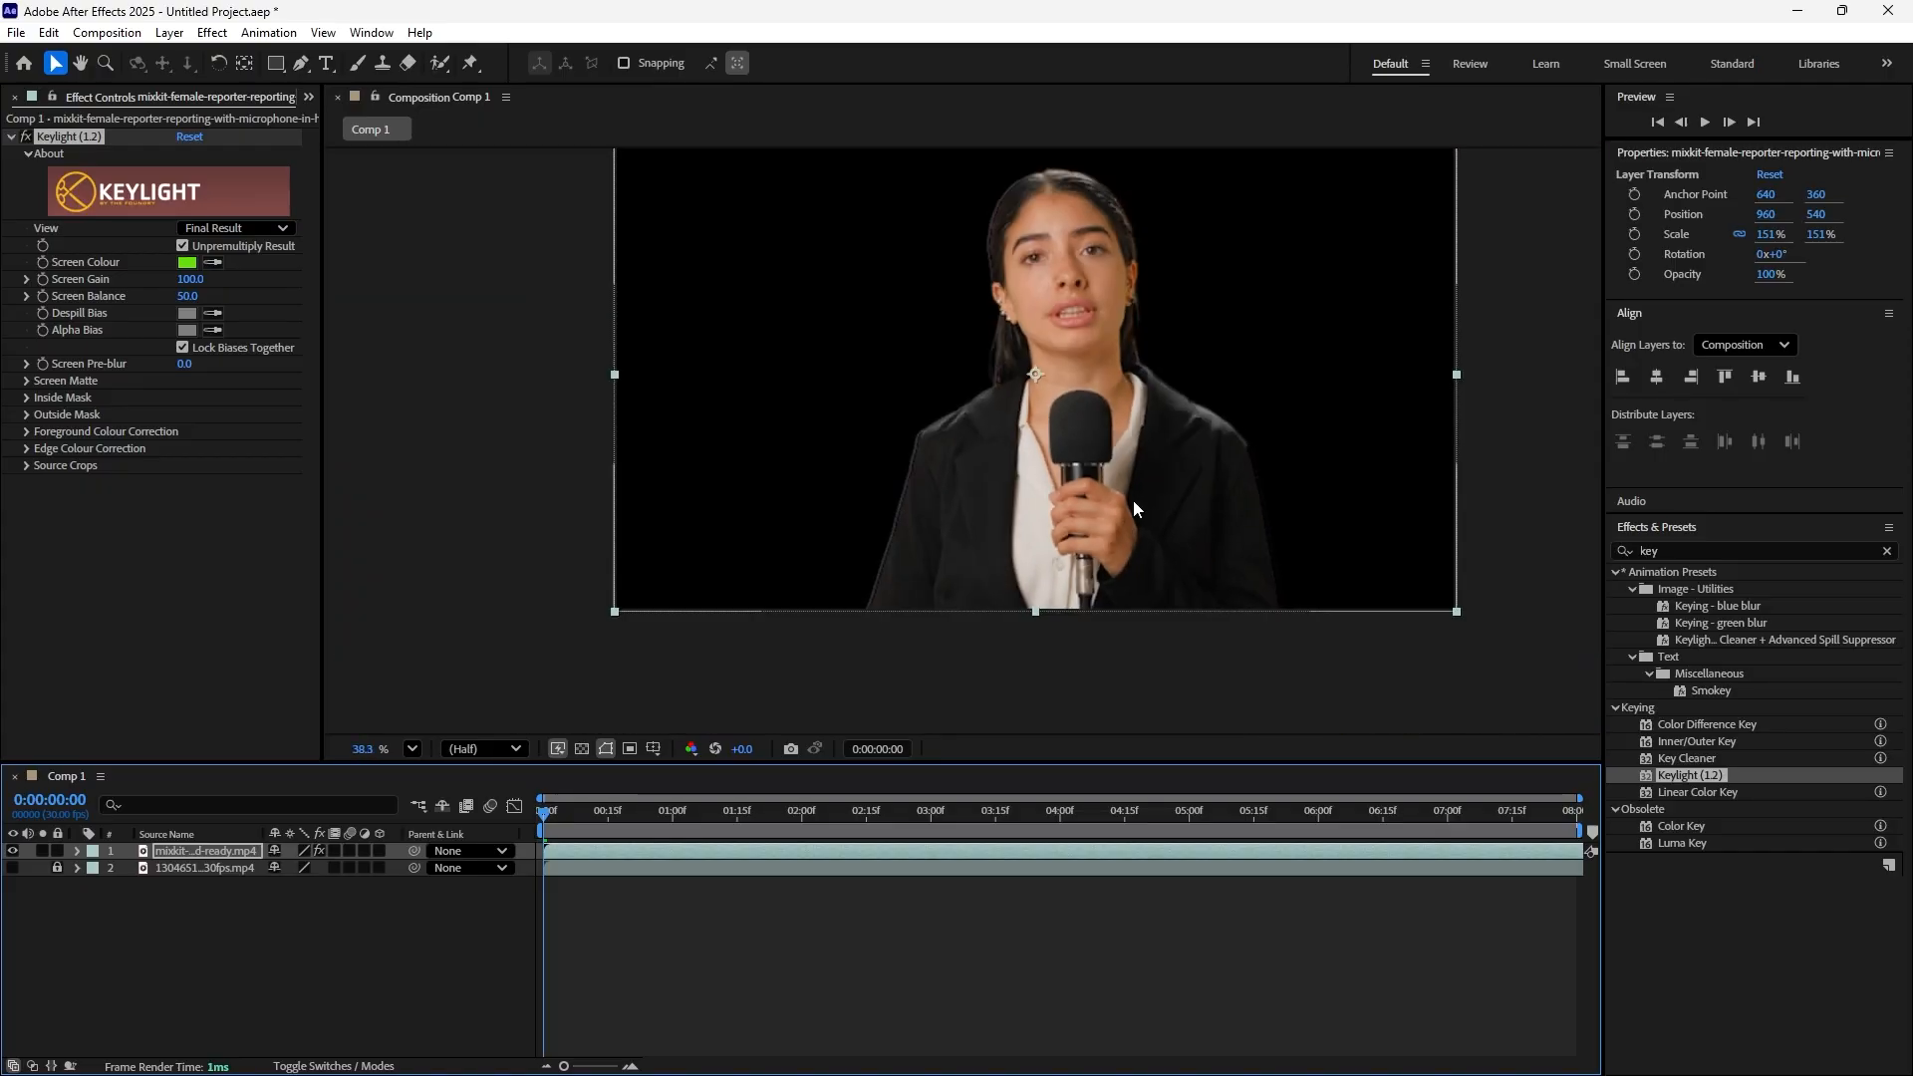
scroll(1053, 213, up, 7)
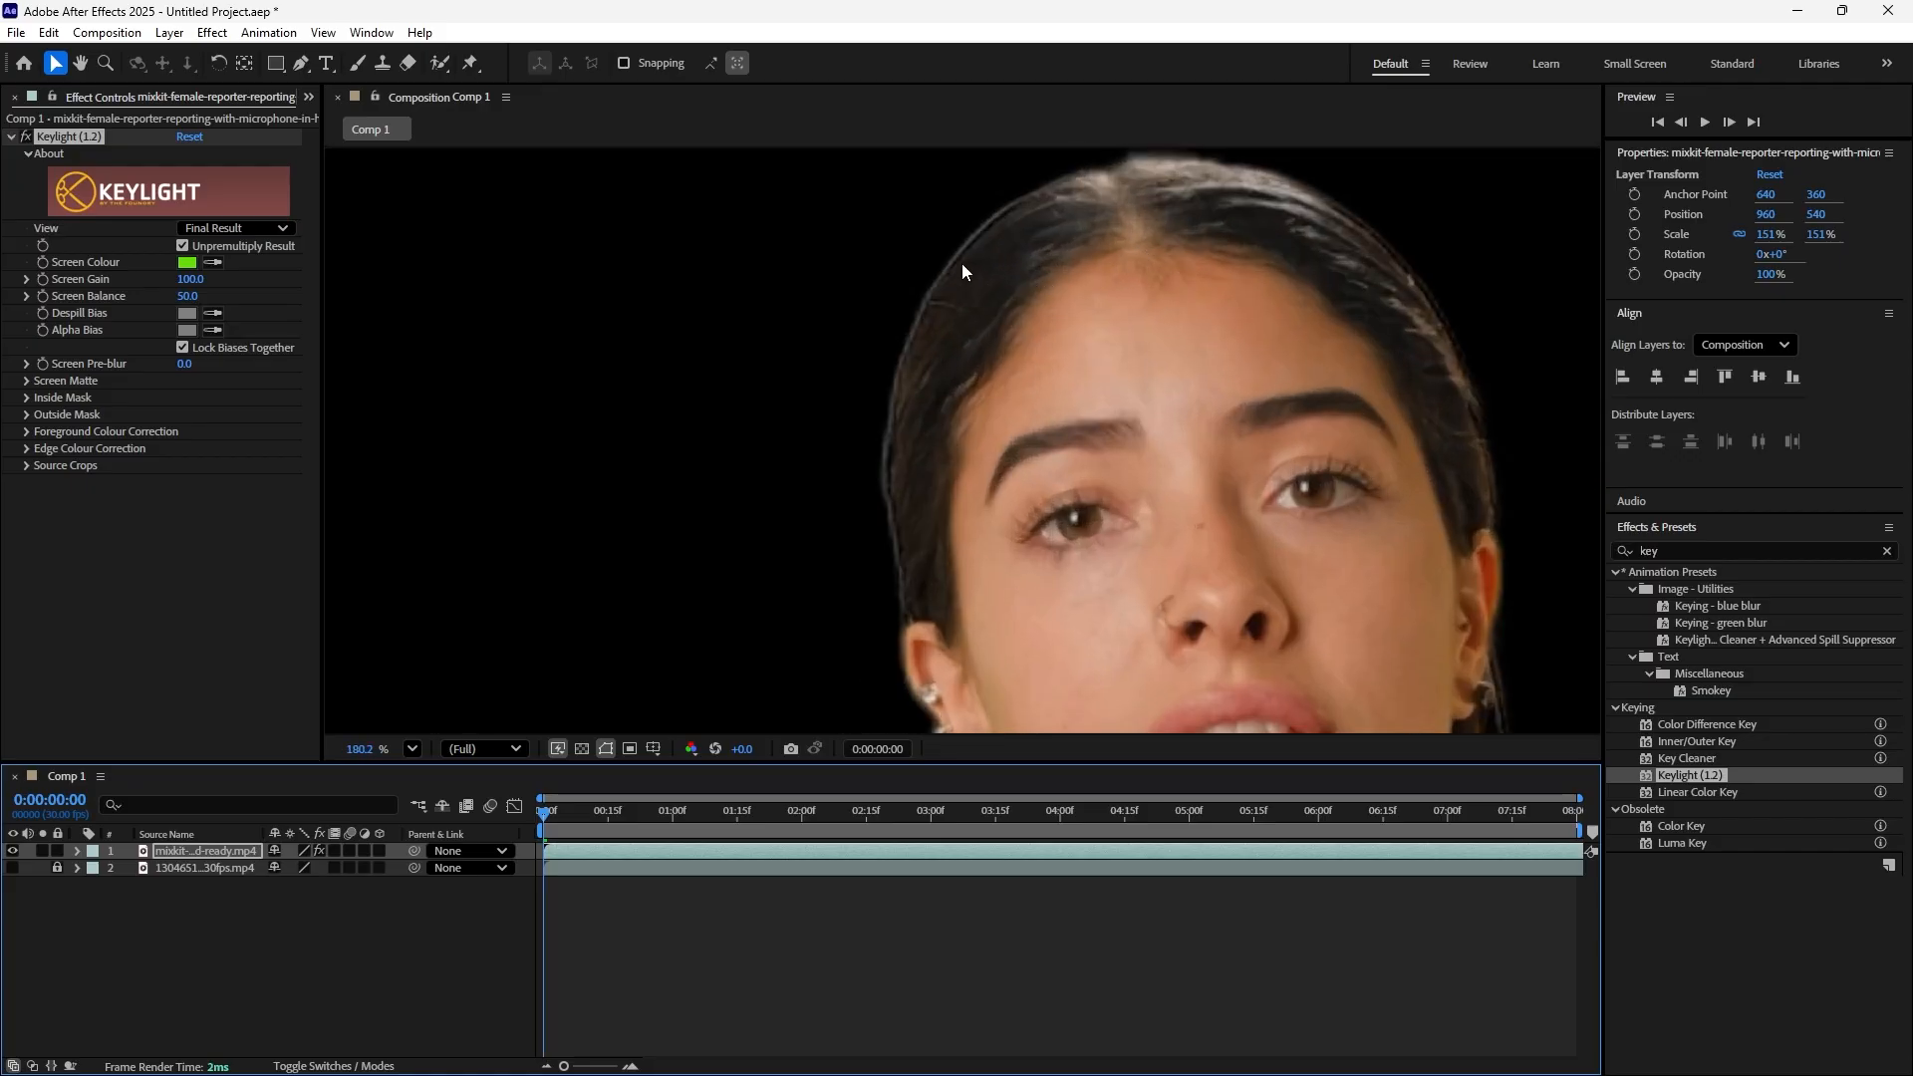
scroll(941, 321, down, 4)
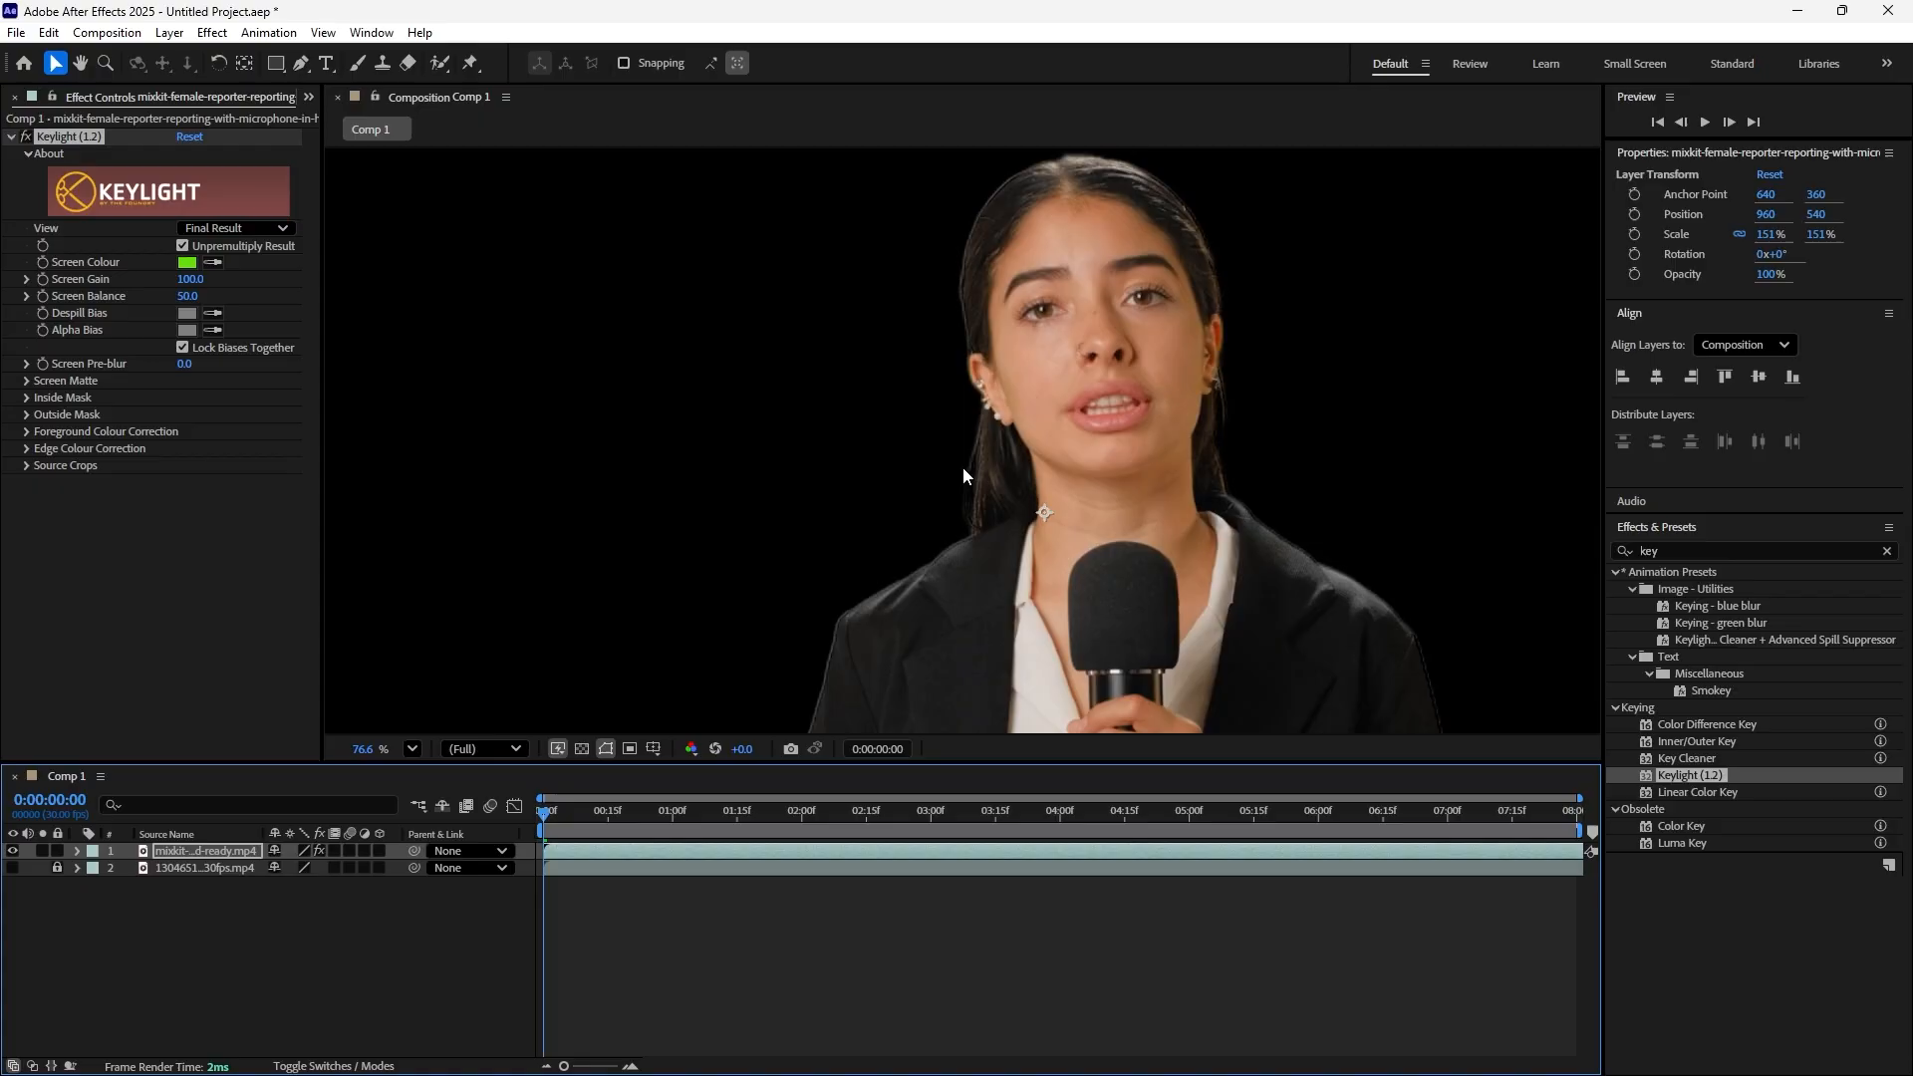
scroll(963, 468, down, 2)
scroll(868, 558, up, 4)
scroll(917, 548, down, 3)
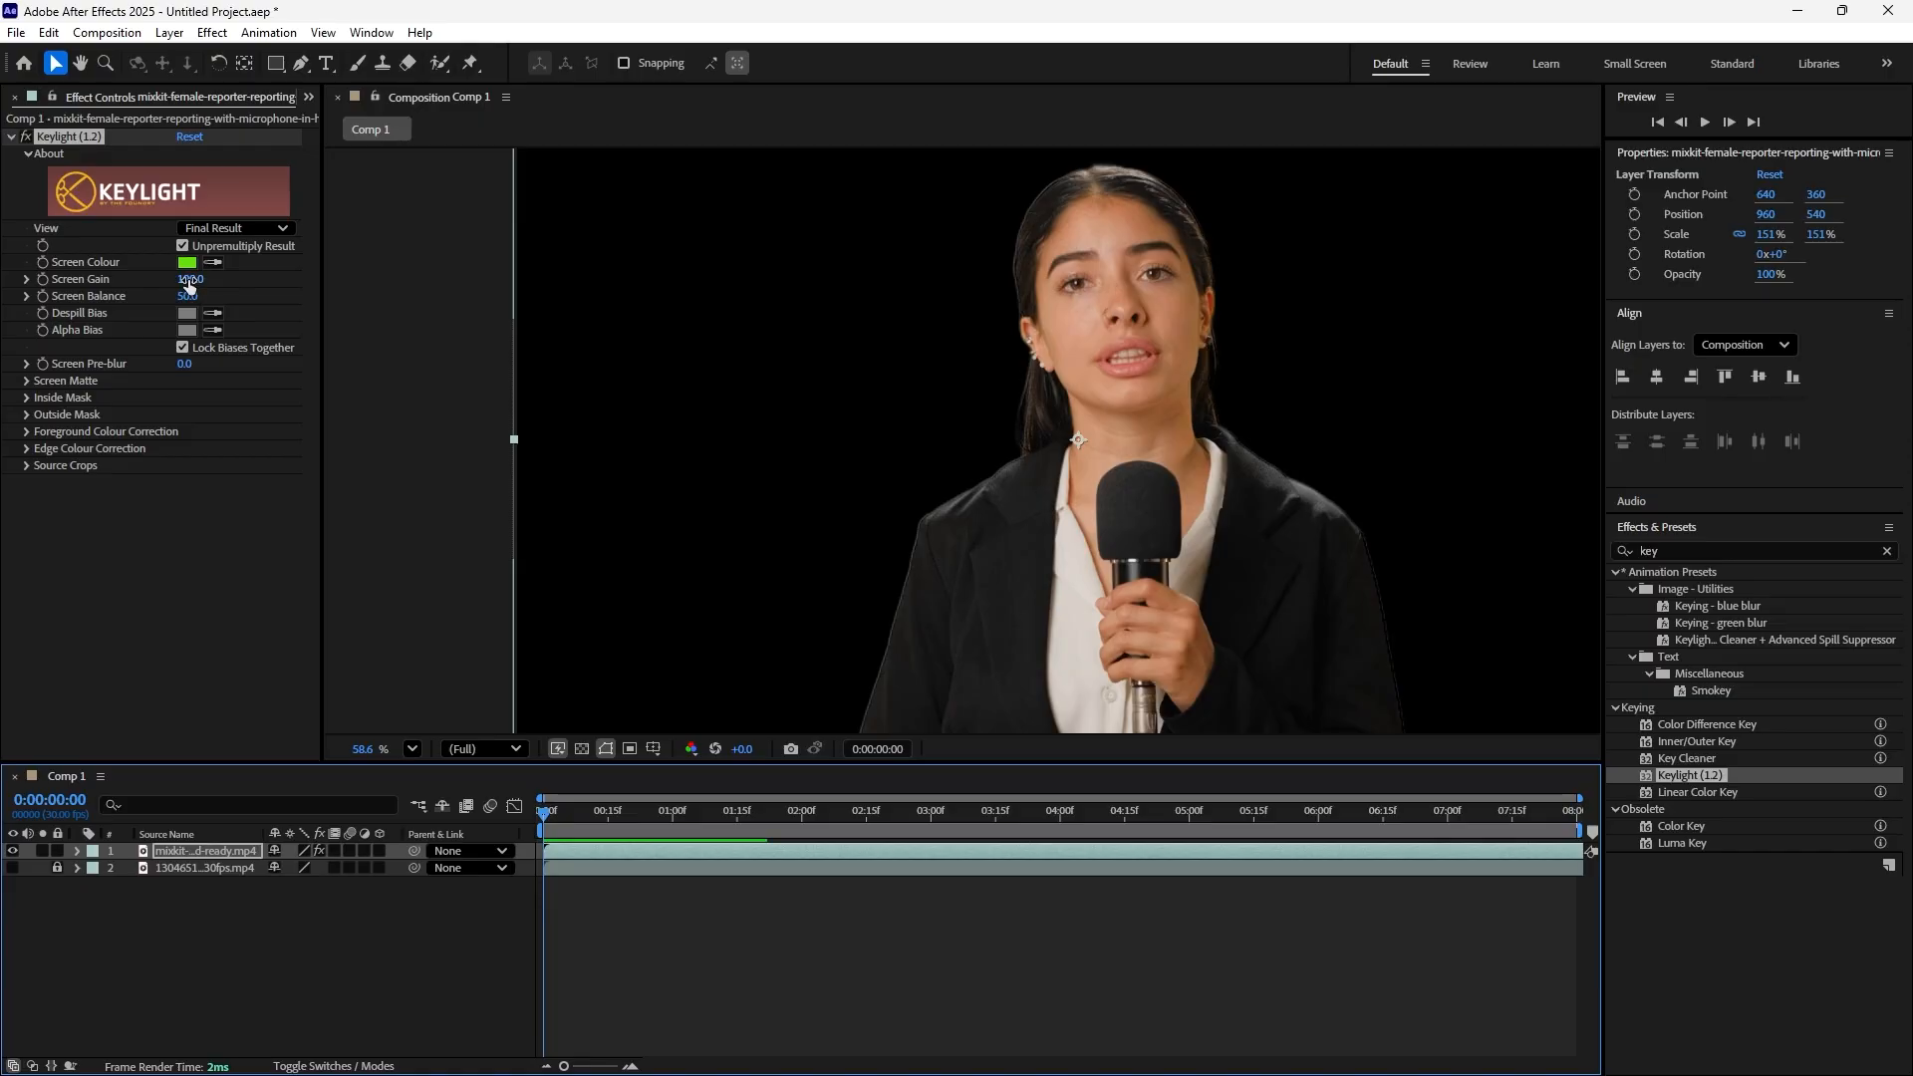
Try Keylight Screen Gain values of 79 and 404, inspecting how each affects the backdrop and jacket
mouse_move(189, 279)
mouse_down()
mouse_move(350, 304)
mouse_move(180, 296)
mouse_up()
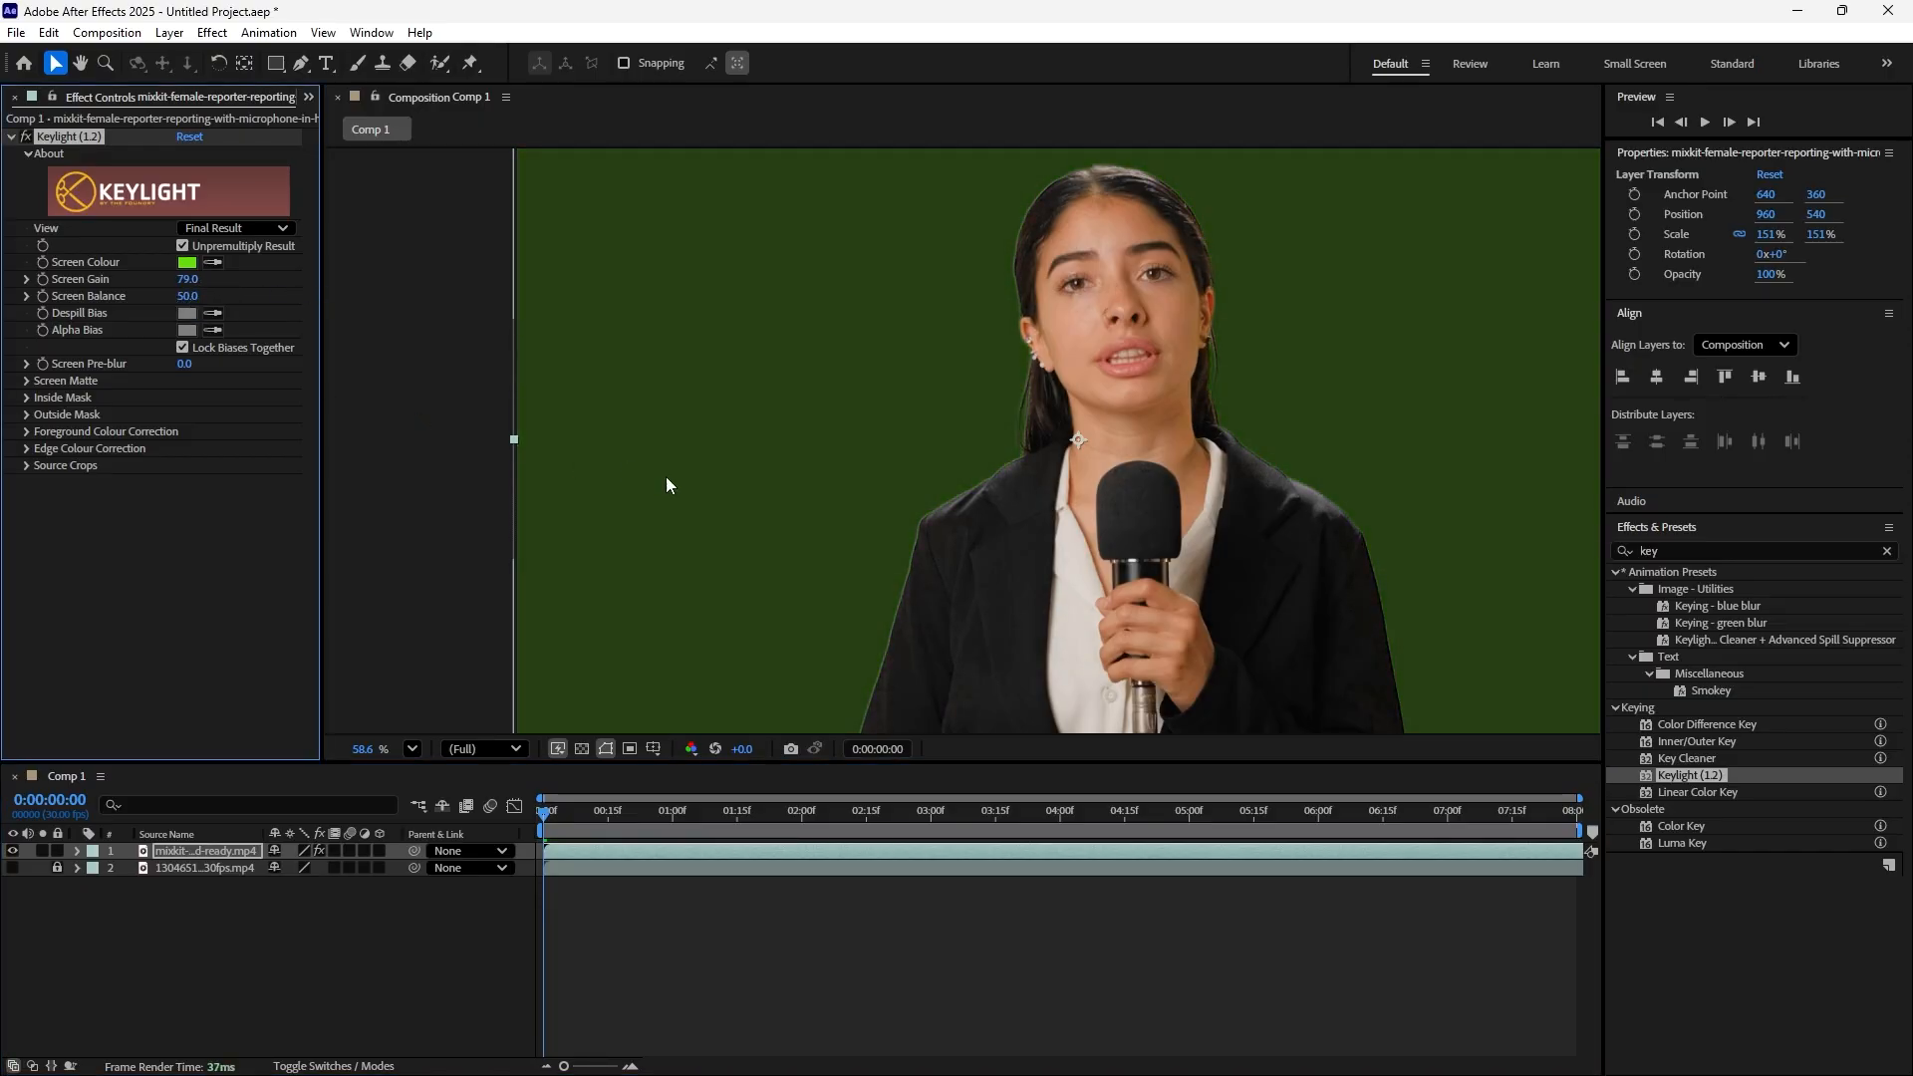
scroll(914, 581, up, 2)
scroll(916, 582, up, 3)
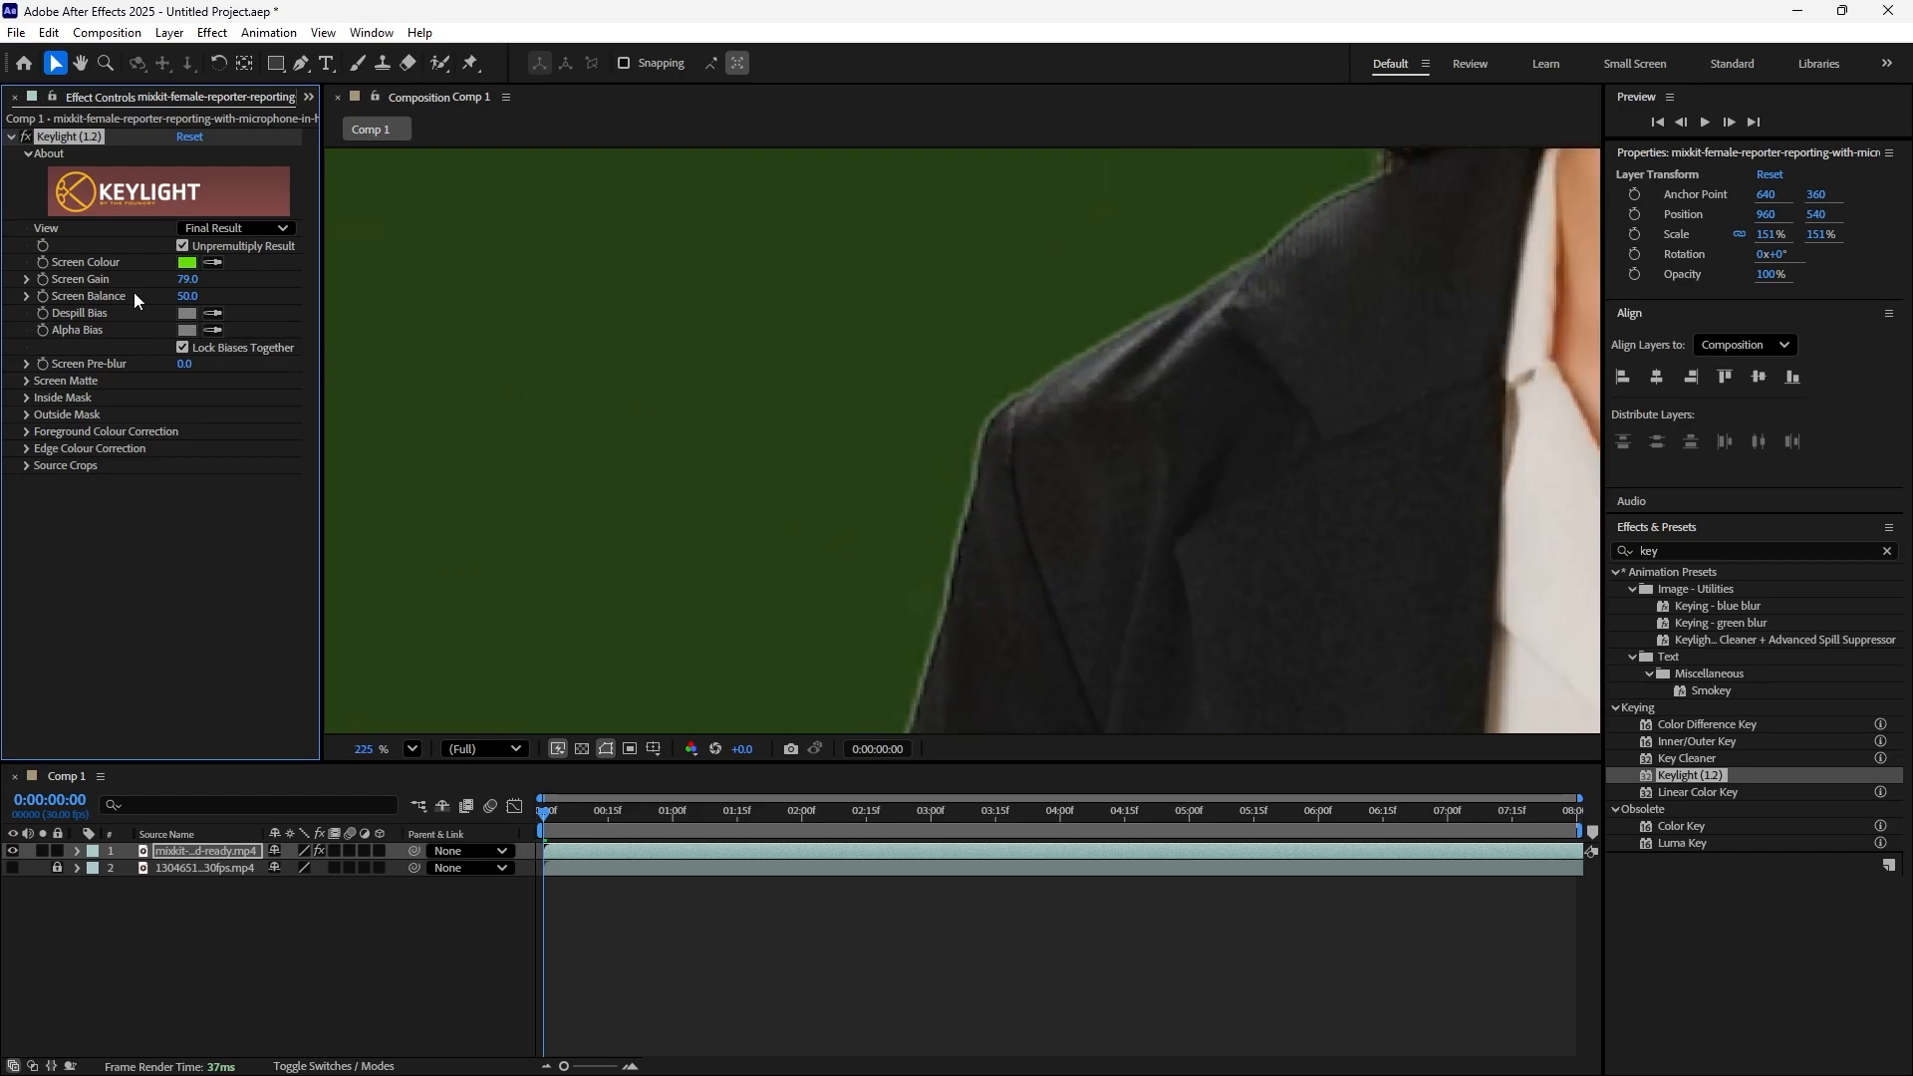
drag(187, 279, 619, 381)
scroll(970, 457, down, 5)
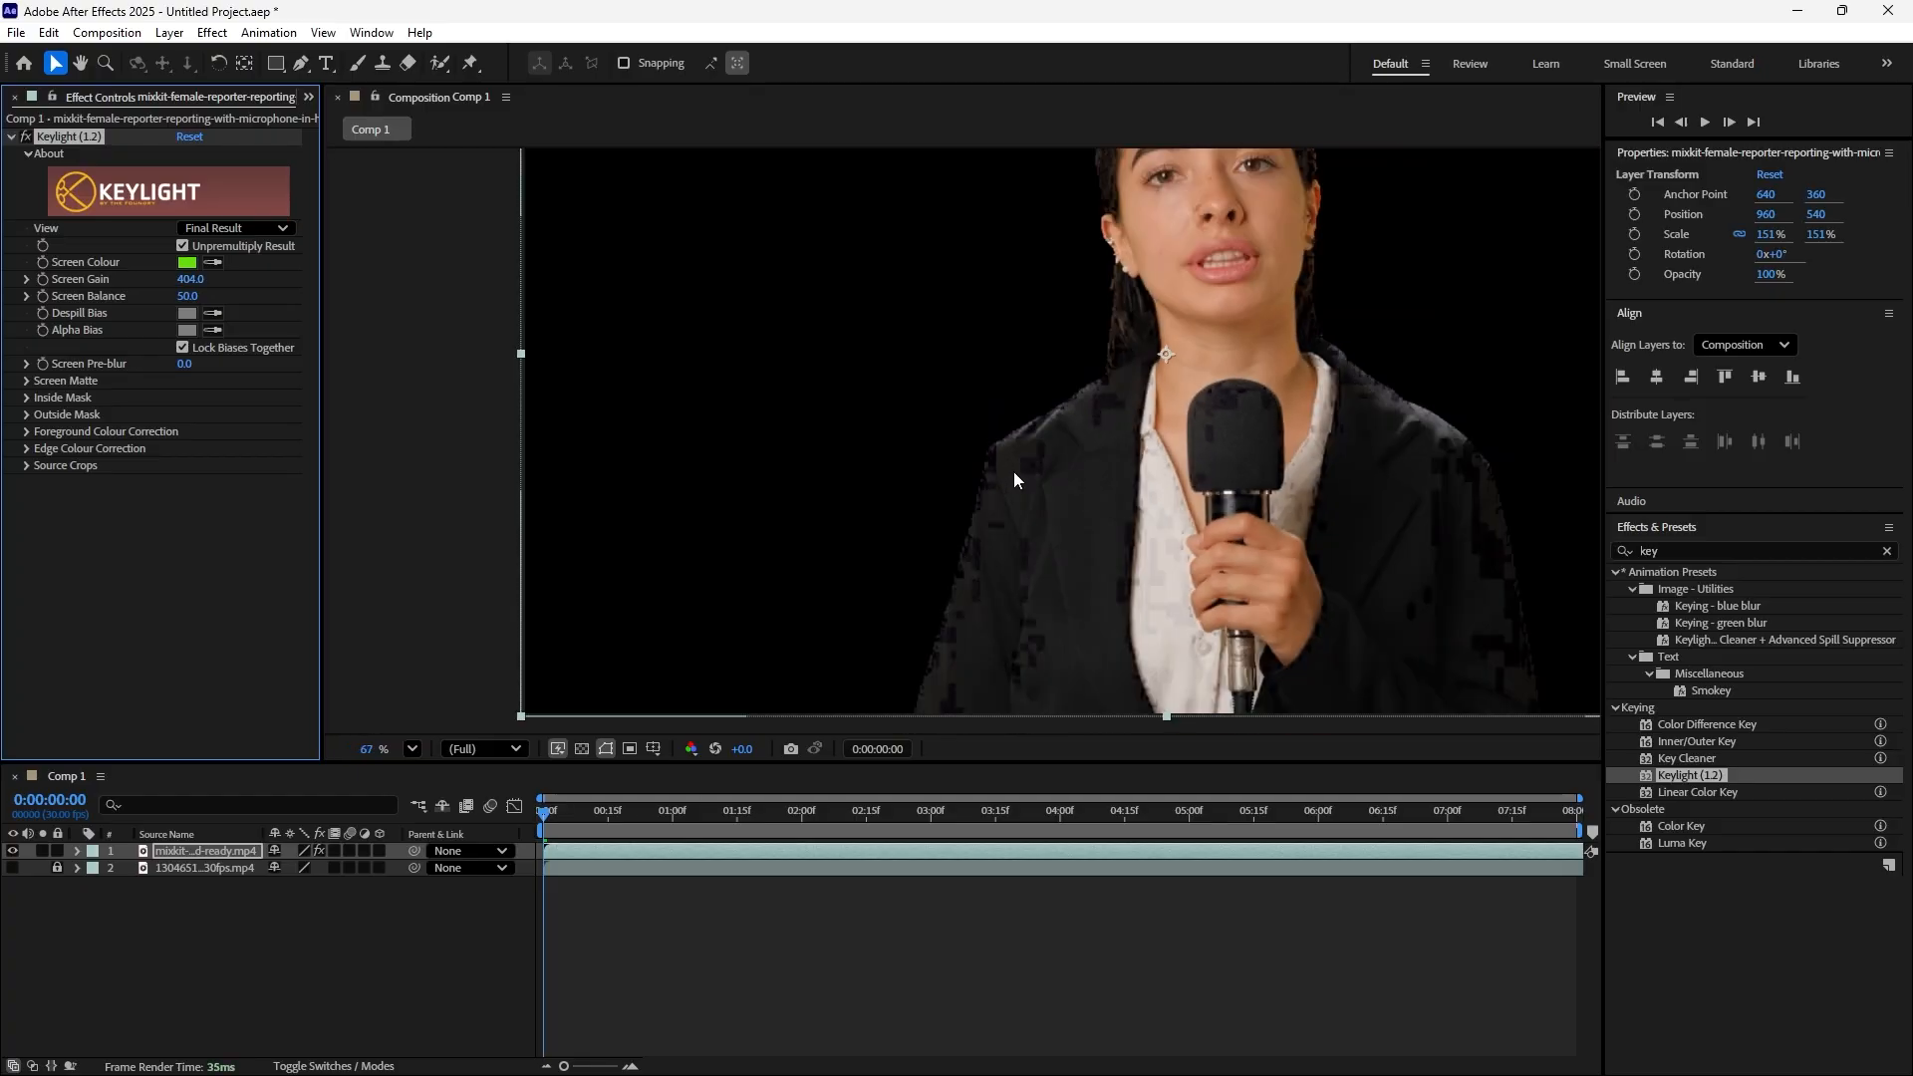
scroll(1001, 493, up, 3)
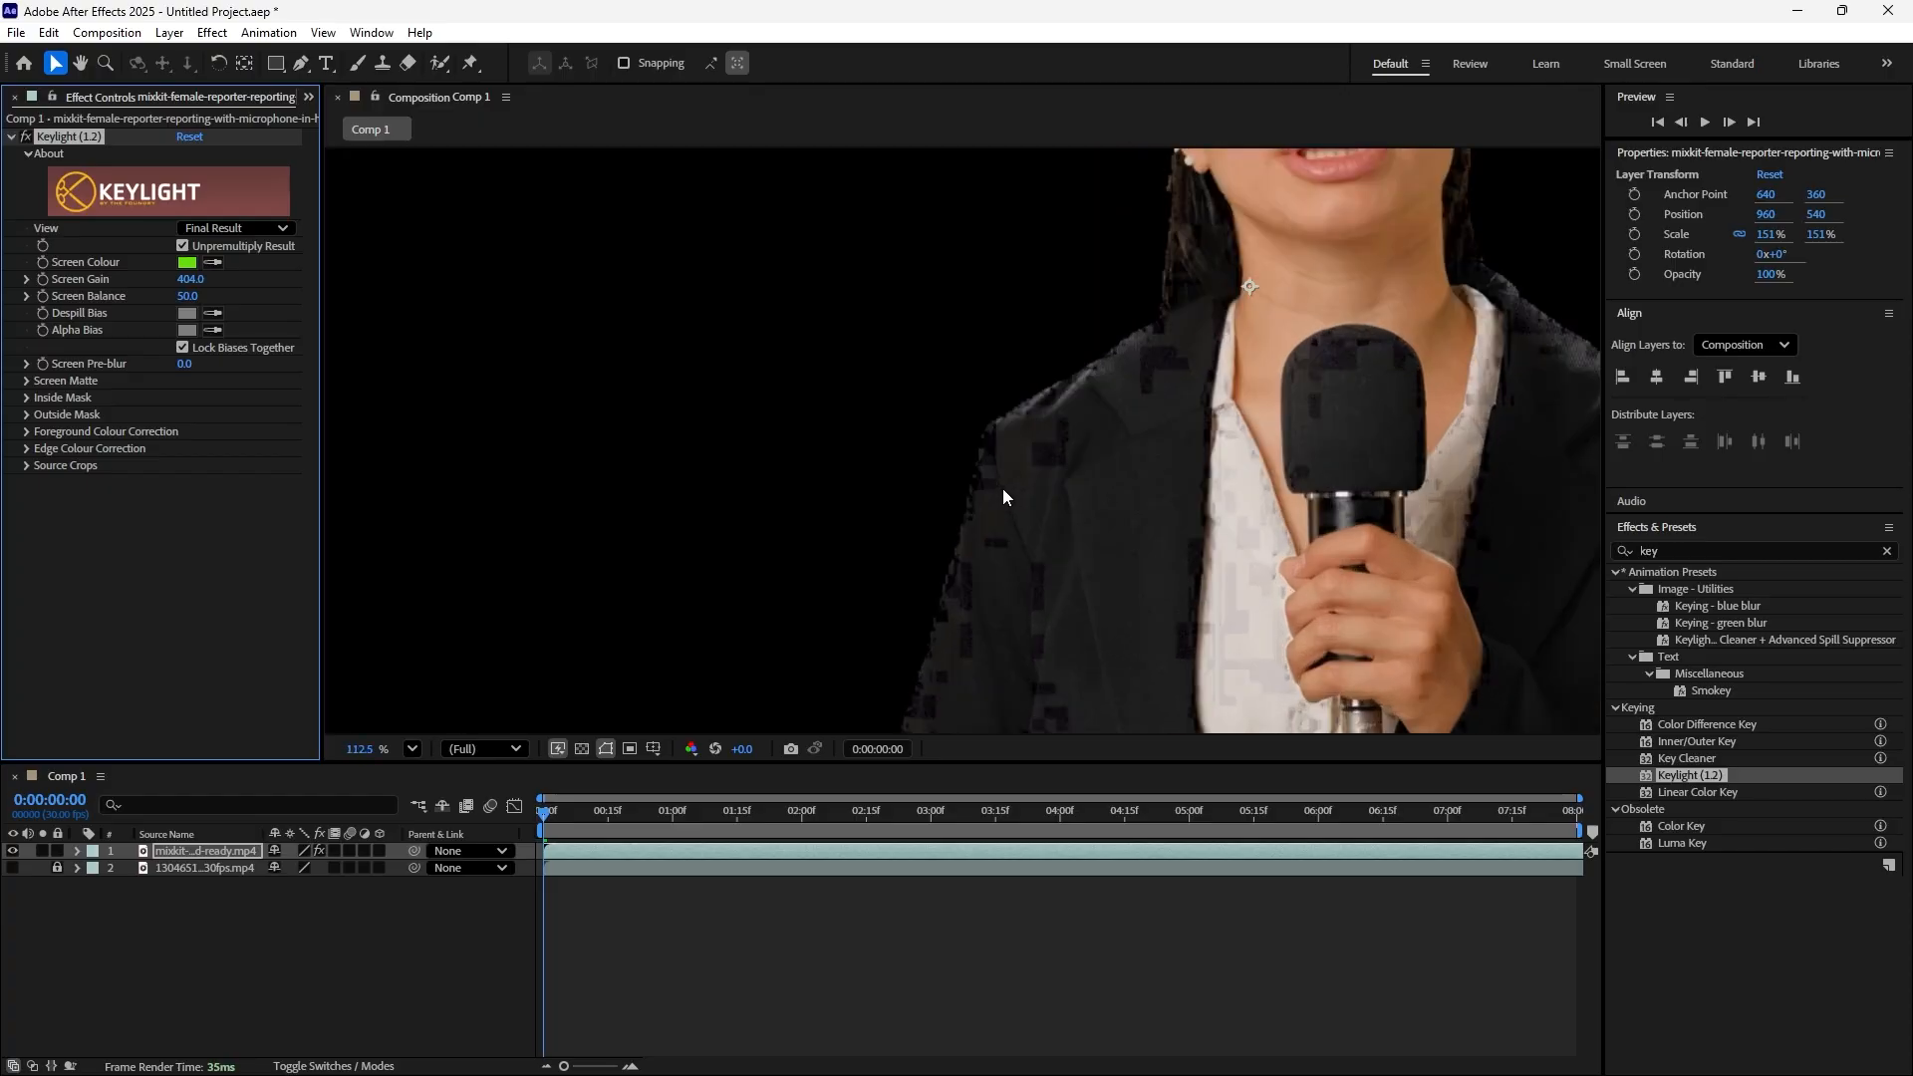
Try a Screen Gain of 135 and inspect the hair edges around the reporter's face and neck
drag(193, 282, 108, 310)
scroll(760, 414, down, 5)
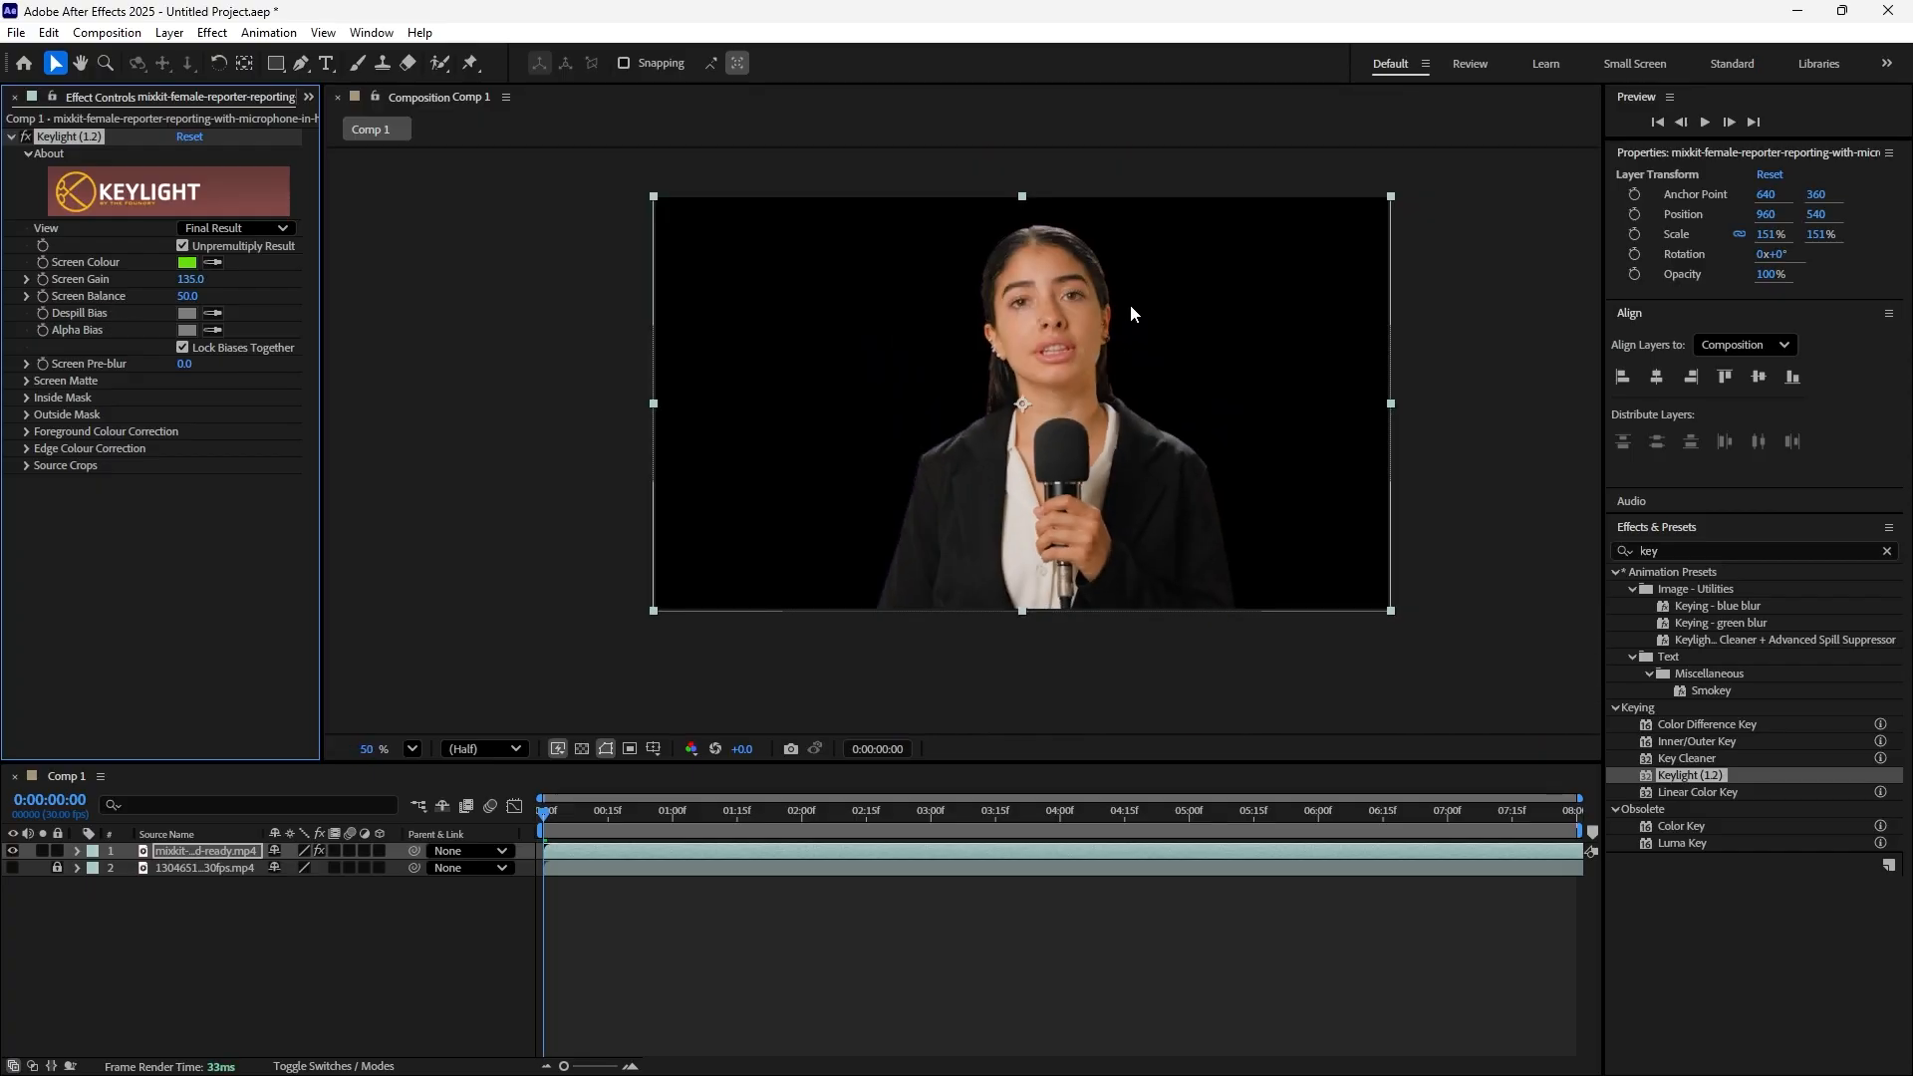
scroll(1131, 306, up, 4)
scroll(765, 518, up, 2)
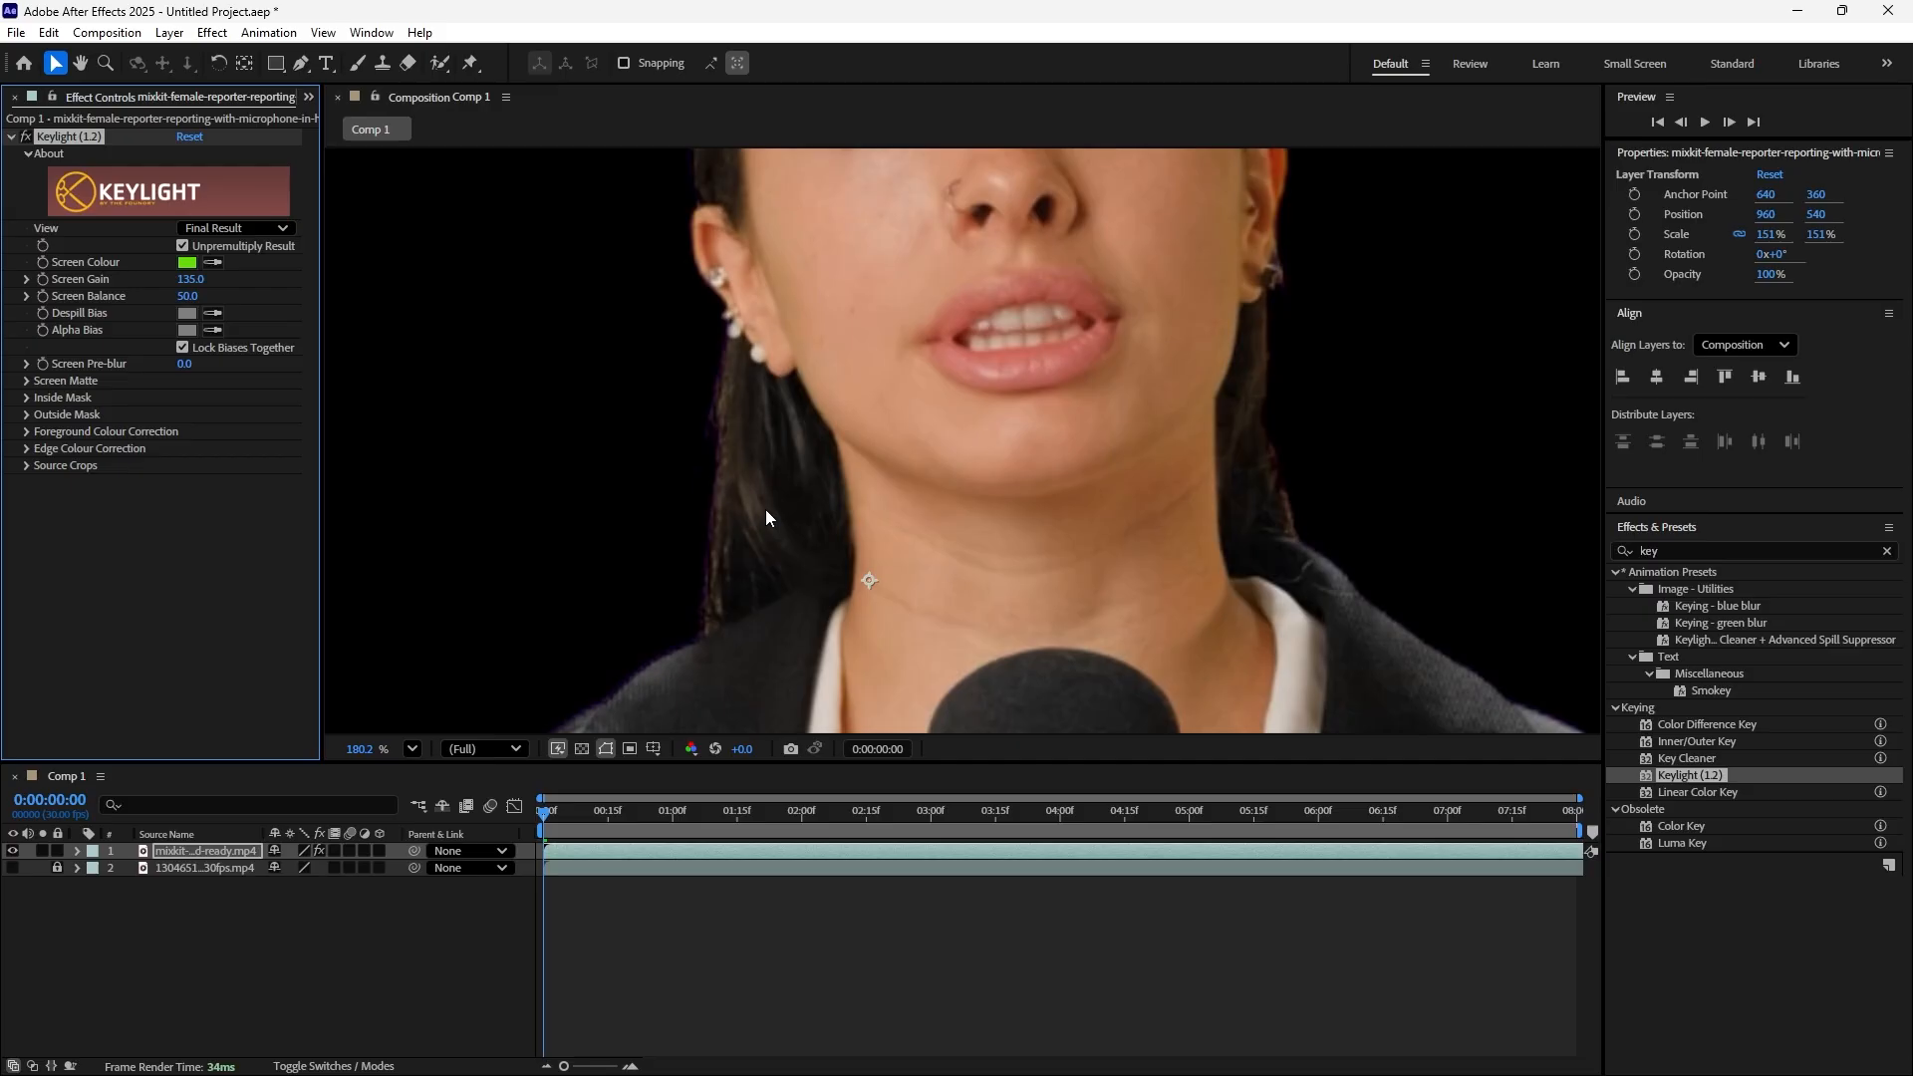
scroll(705, 540, up, 2)
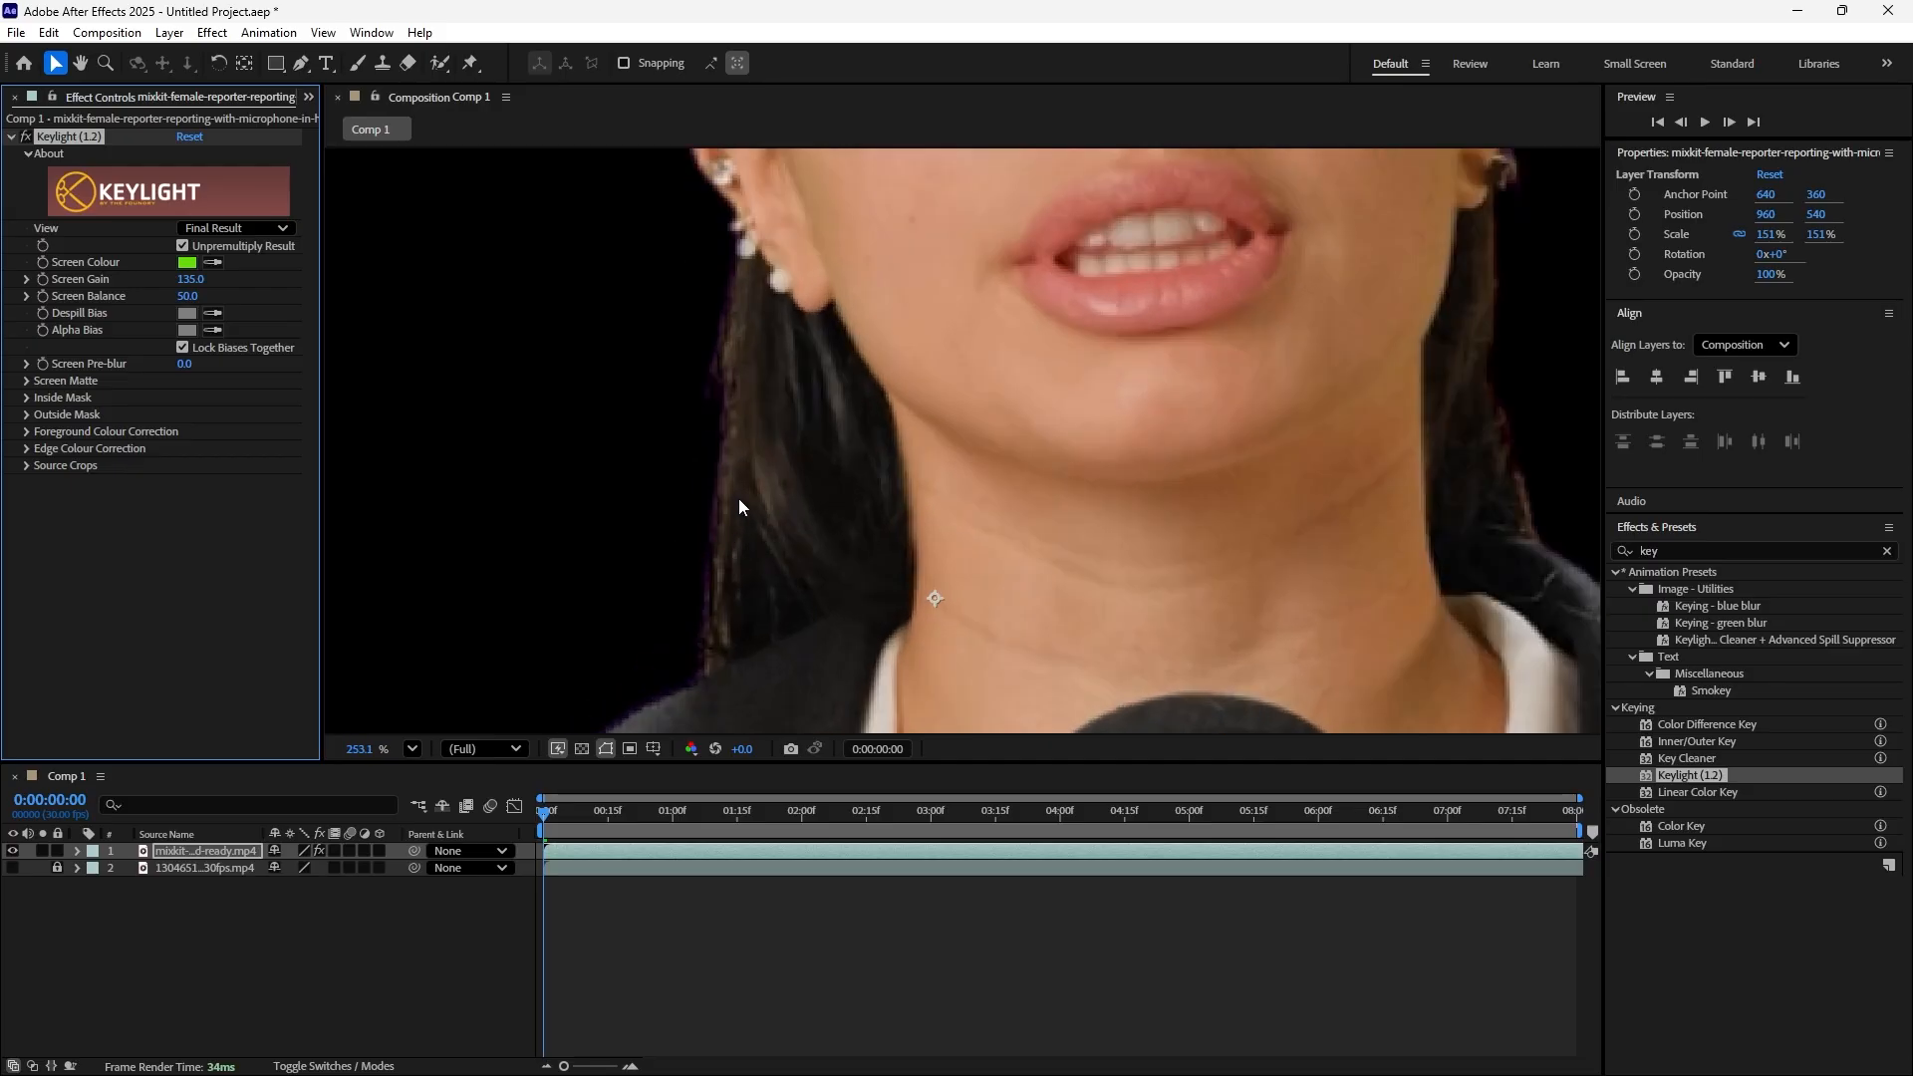
Try a lower Screen Gain, and undo all of the Screen Gain changes
drag(182, 284, 225, 350)
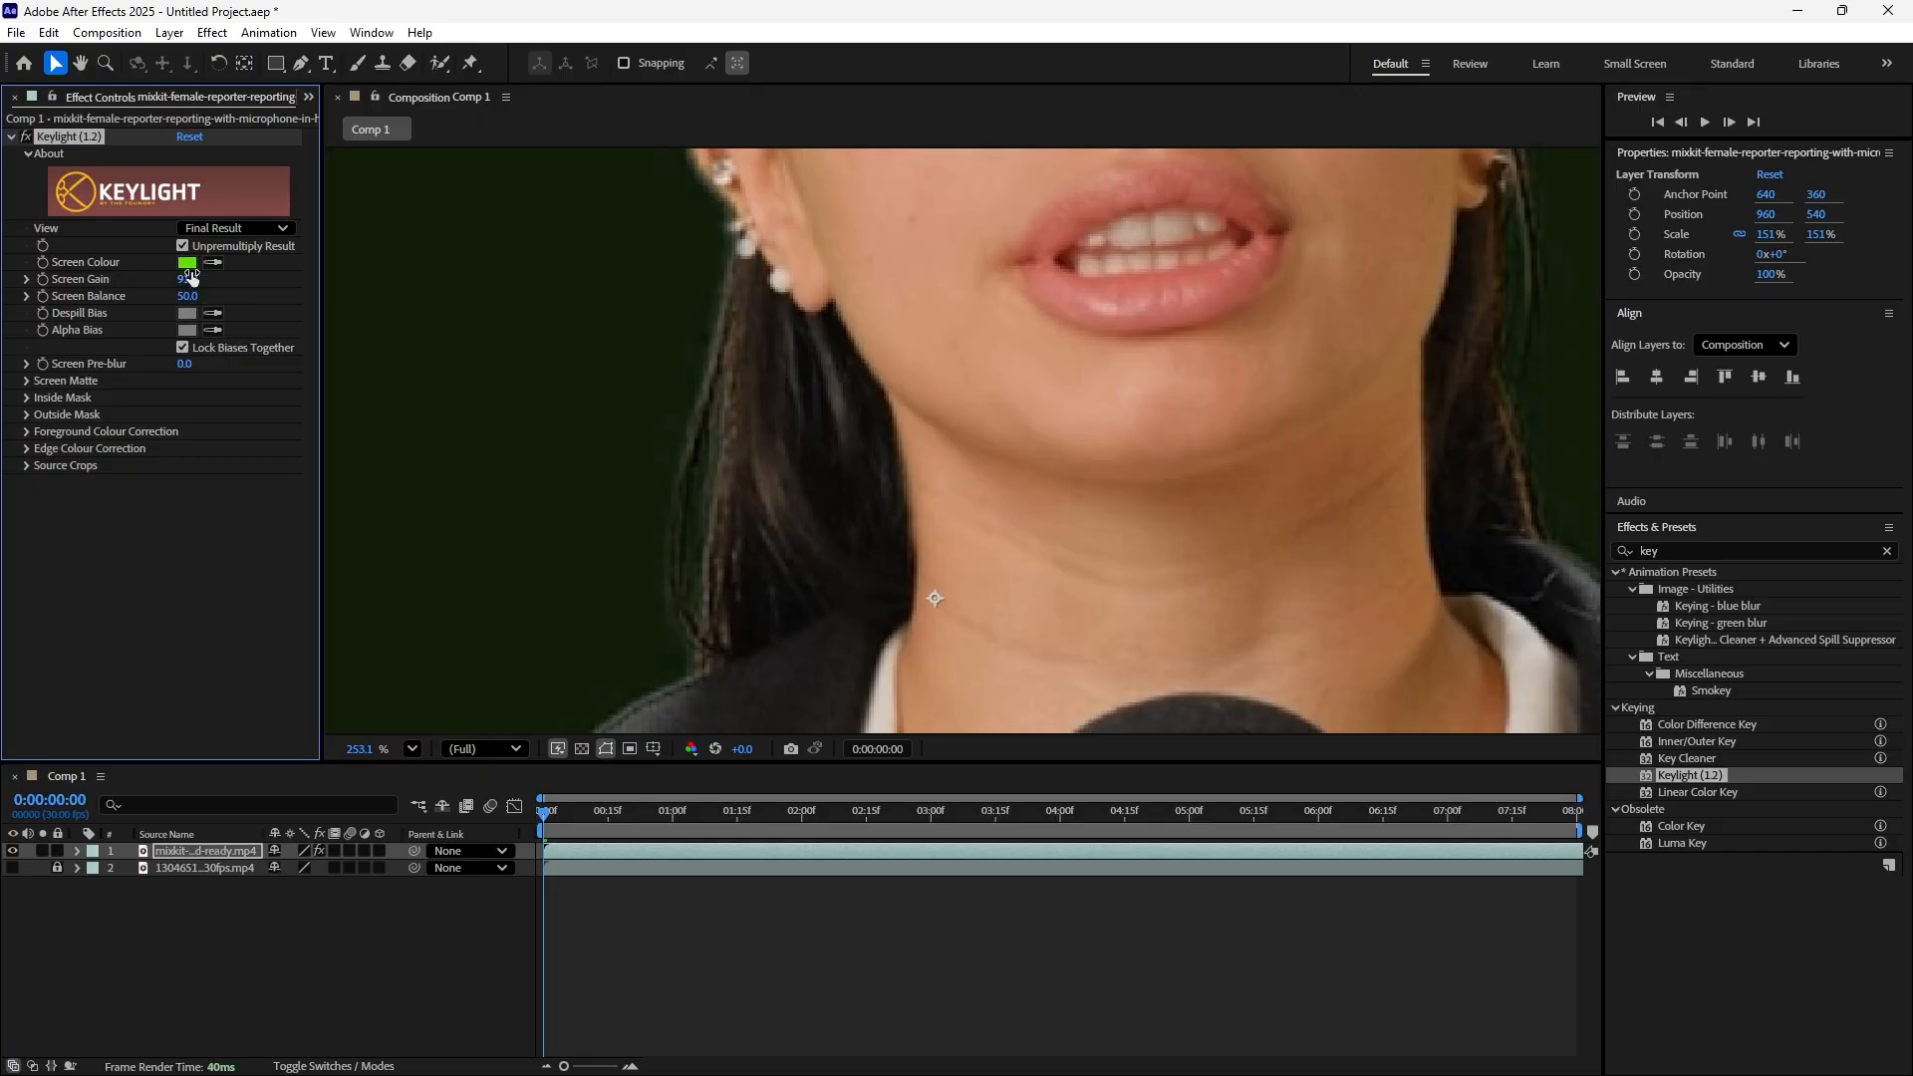
key(ctrl+z)
key(ctrl+z)
key(ctrl+z)
key(ctrl+z)
key(ctrl+z)
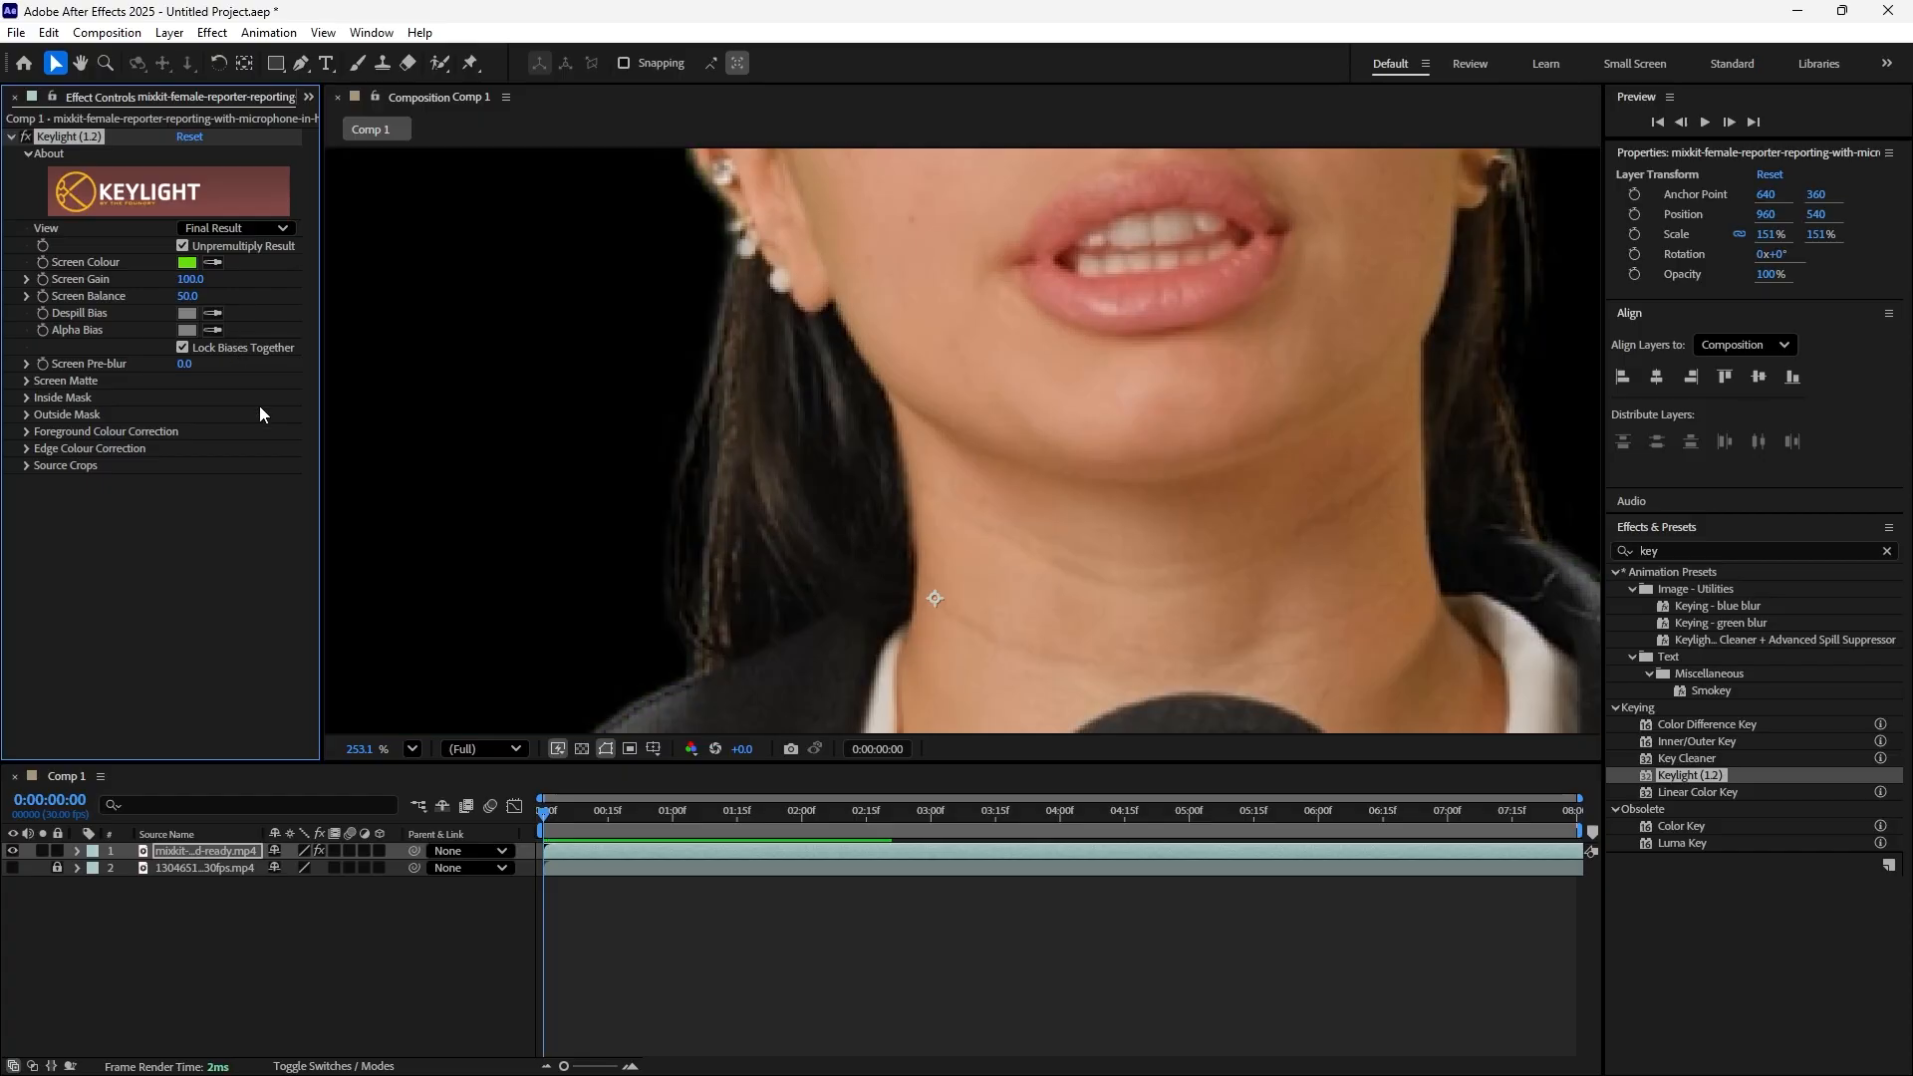
Try a Keylight Screen Balance of 0 and undo the change
scroll(1006, 314, down, 3)
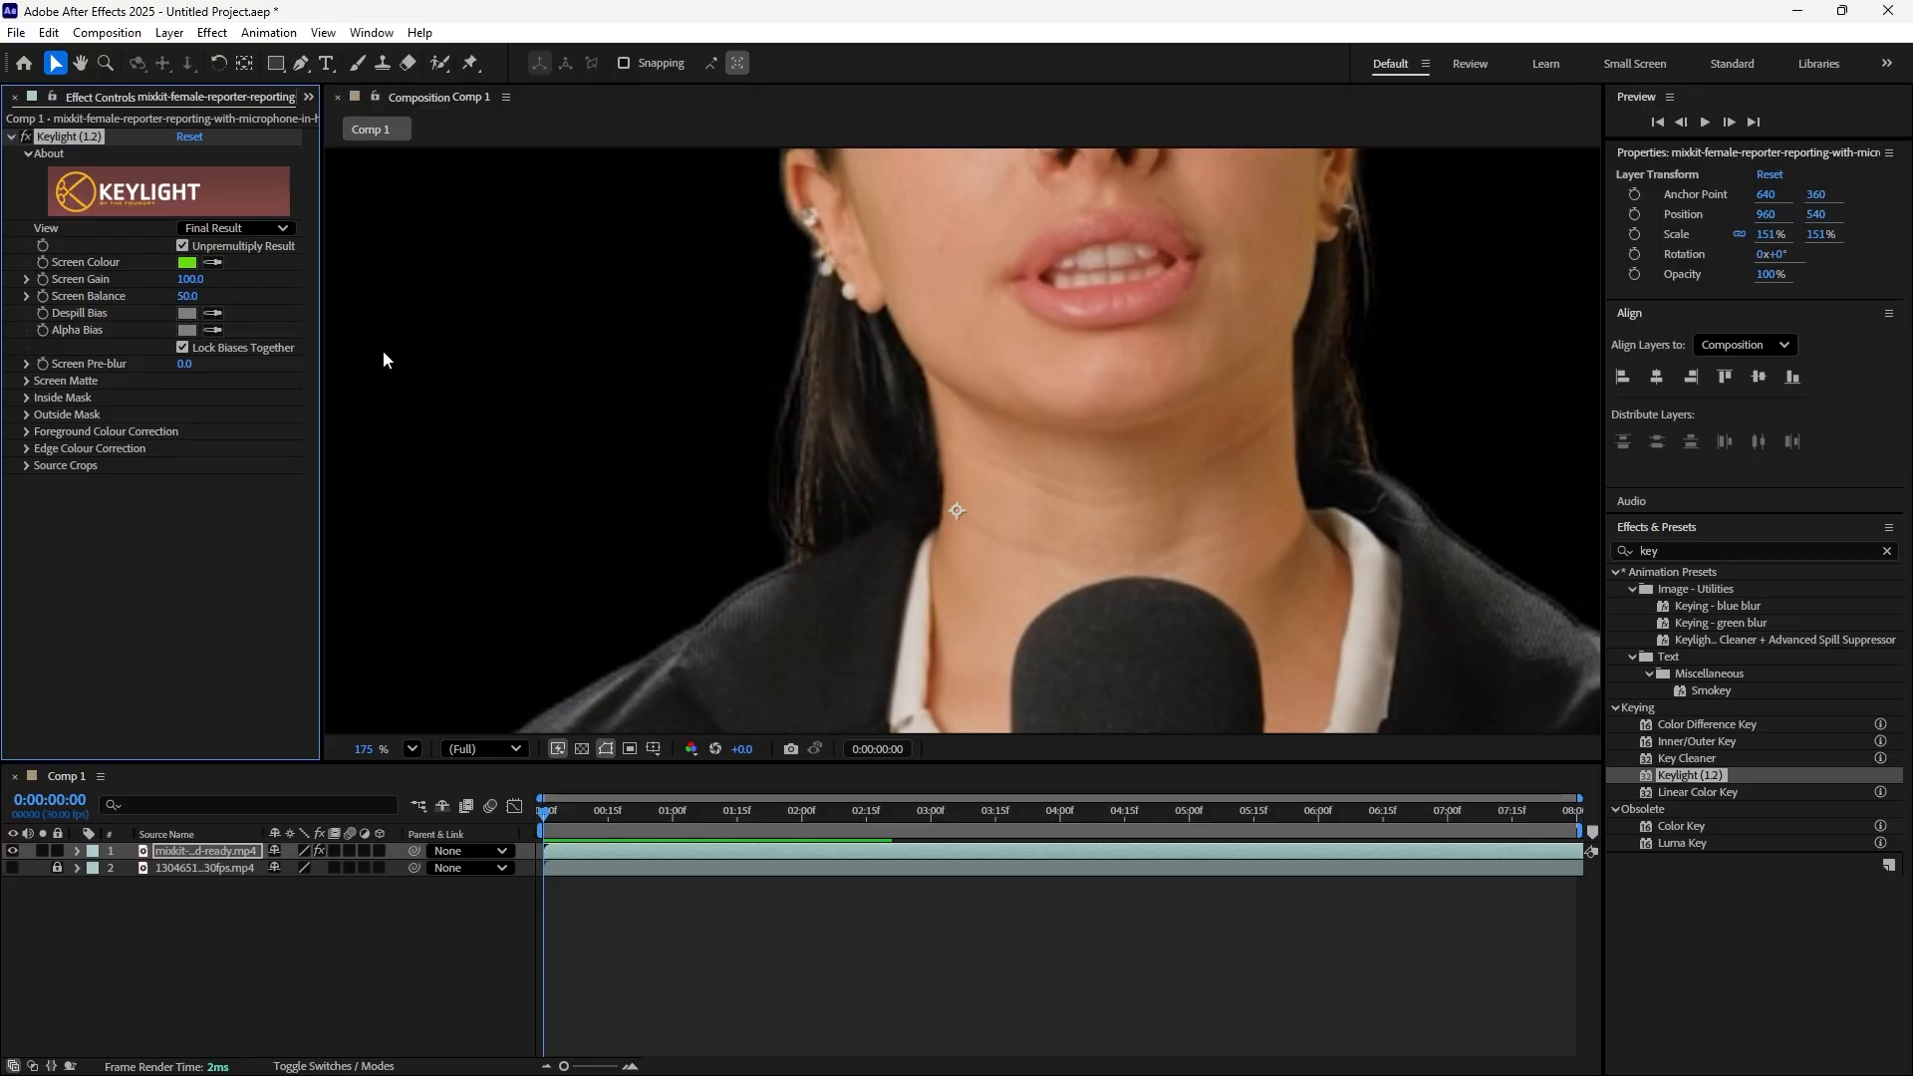
scroll(385, 355, down, 2)
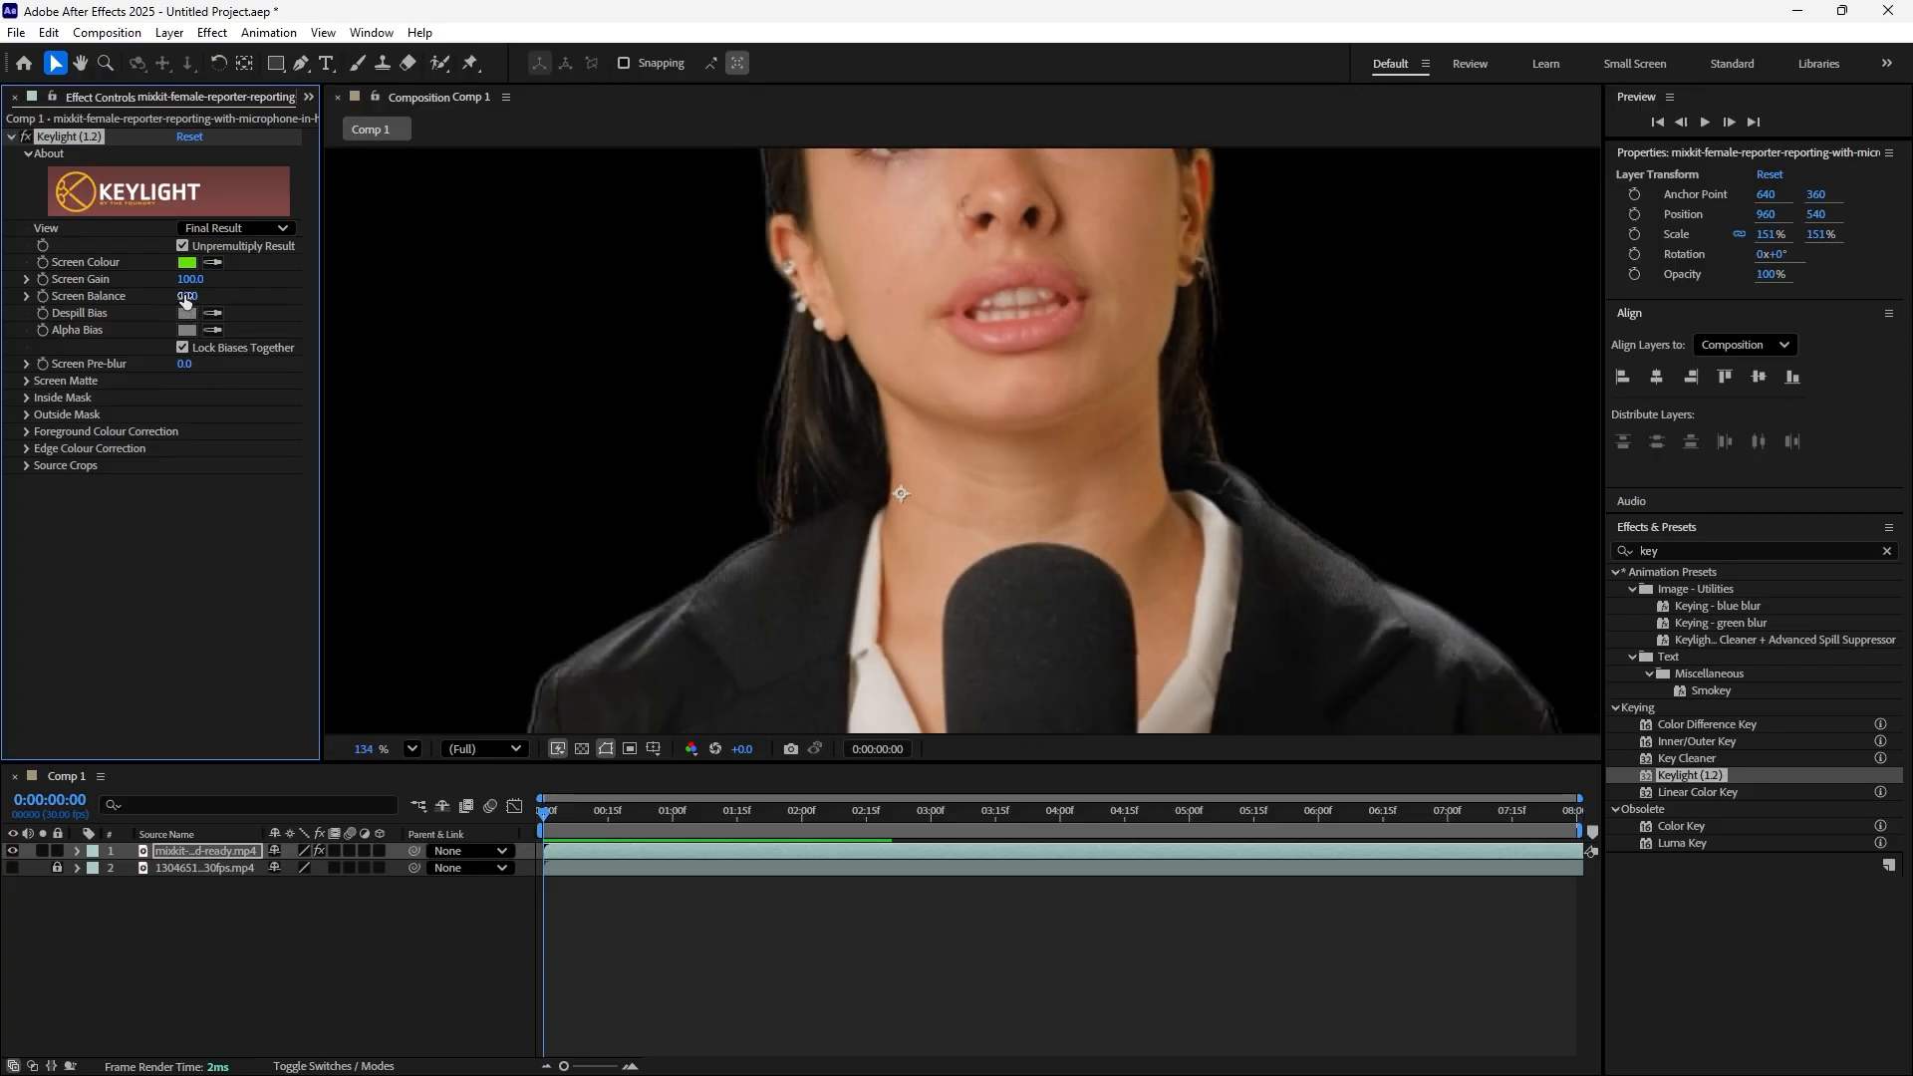
drag(187, 296, 362, 339)
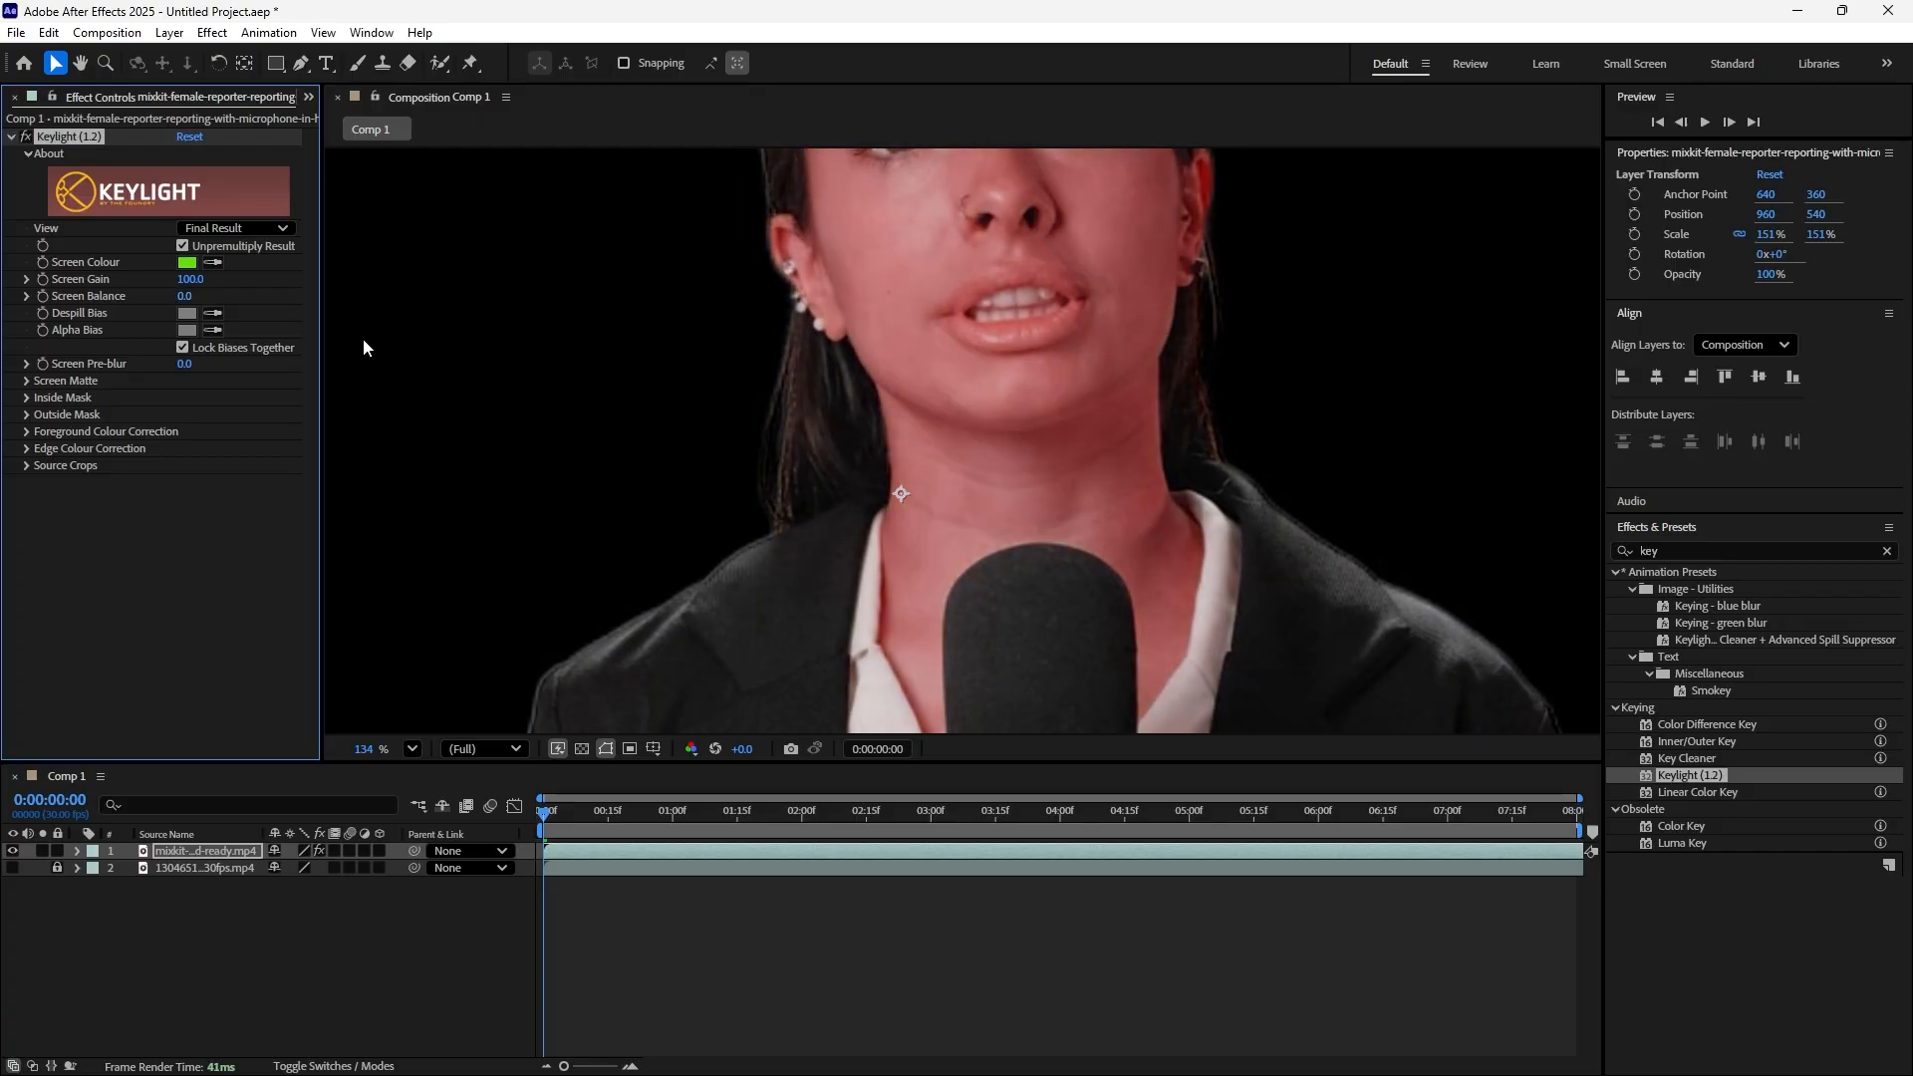
key(ctrl+z)
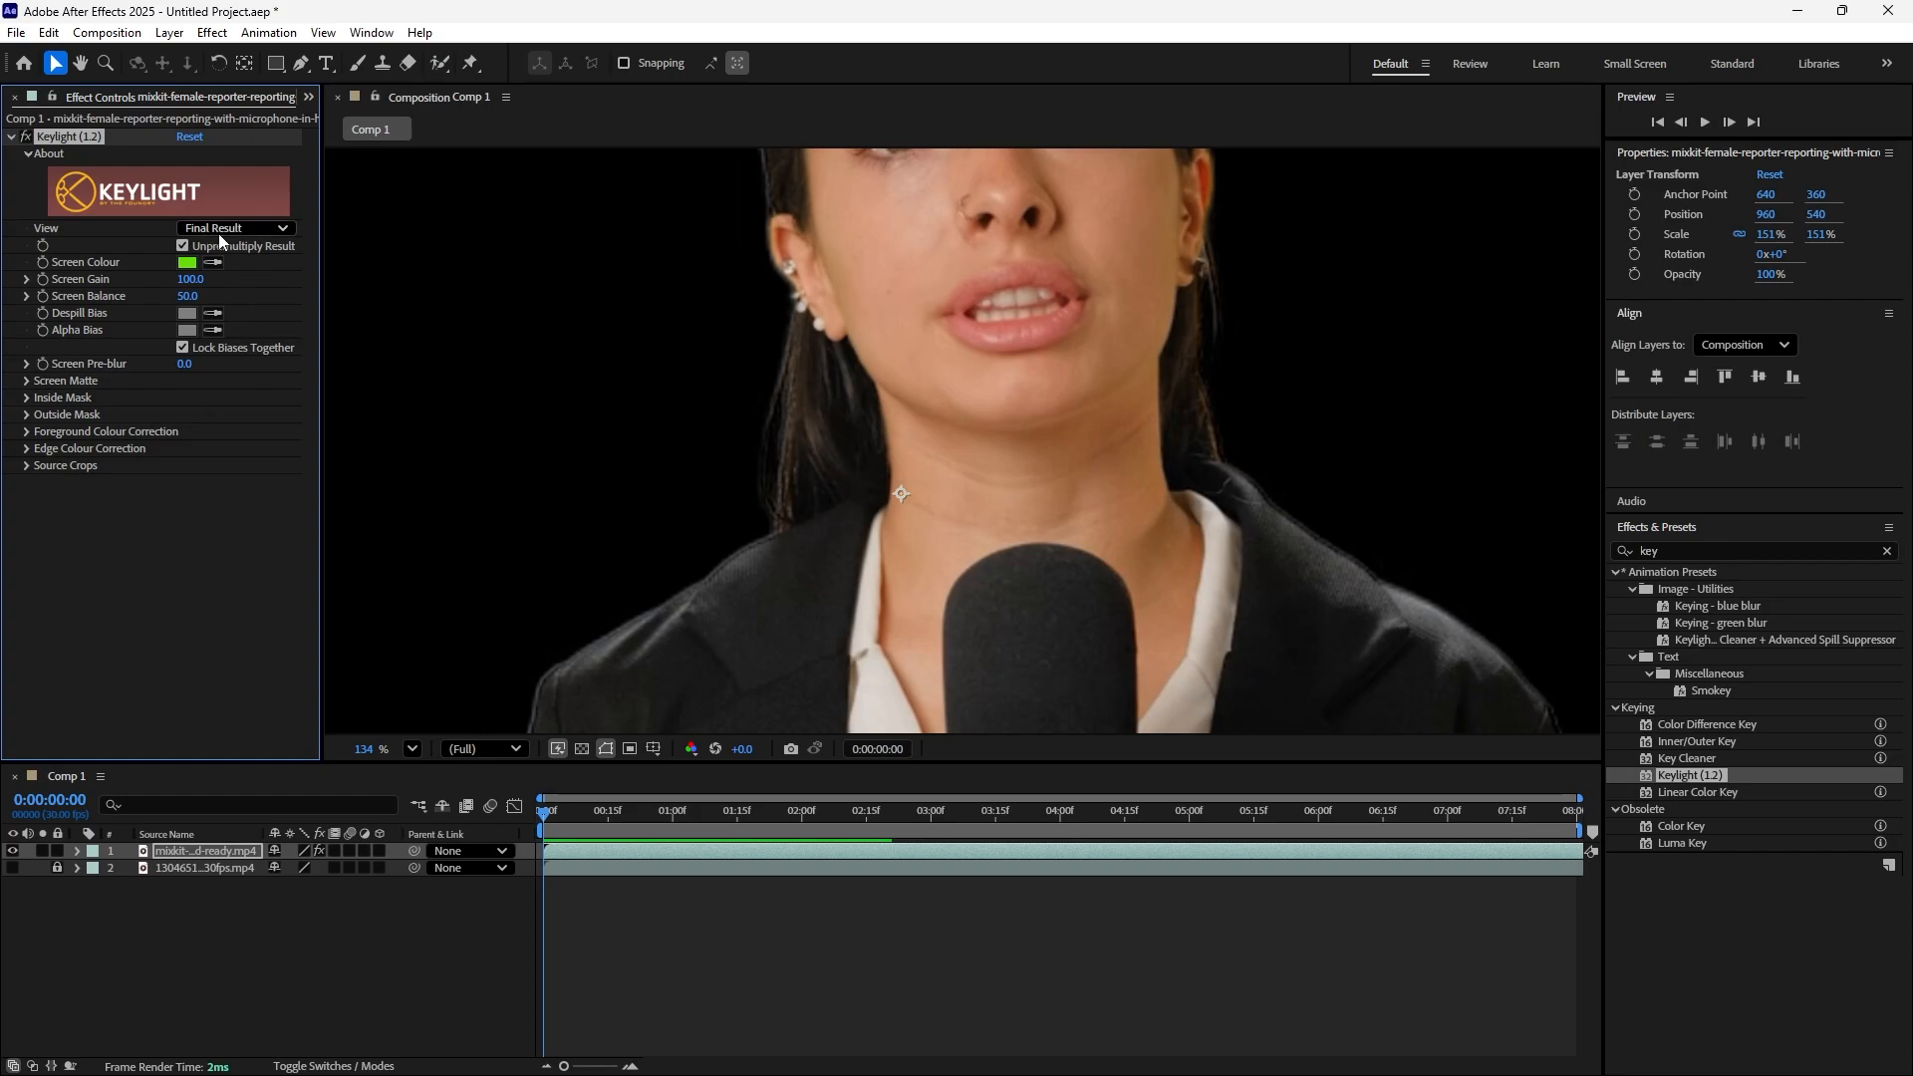
Set Keylight's View to Screen Matte and inspect the matte's edges around the hair and neck
click(285, 230)
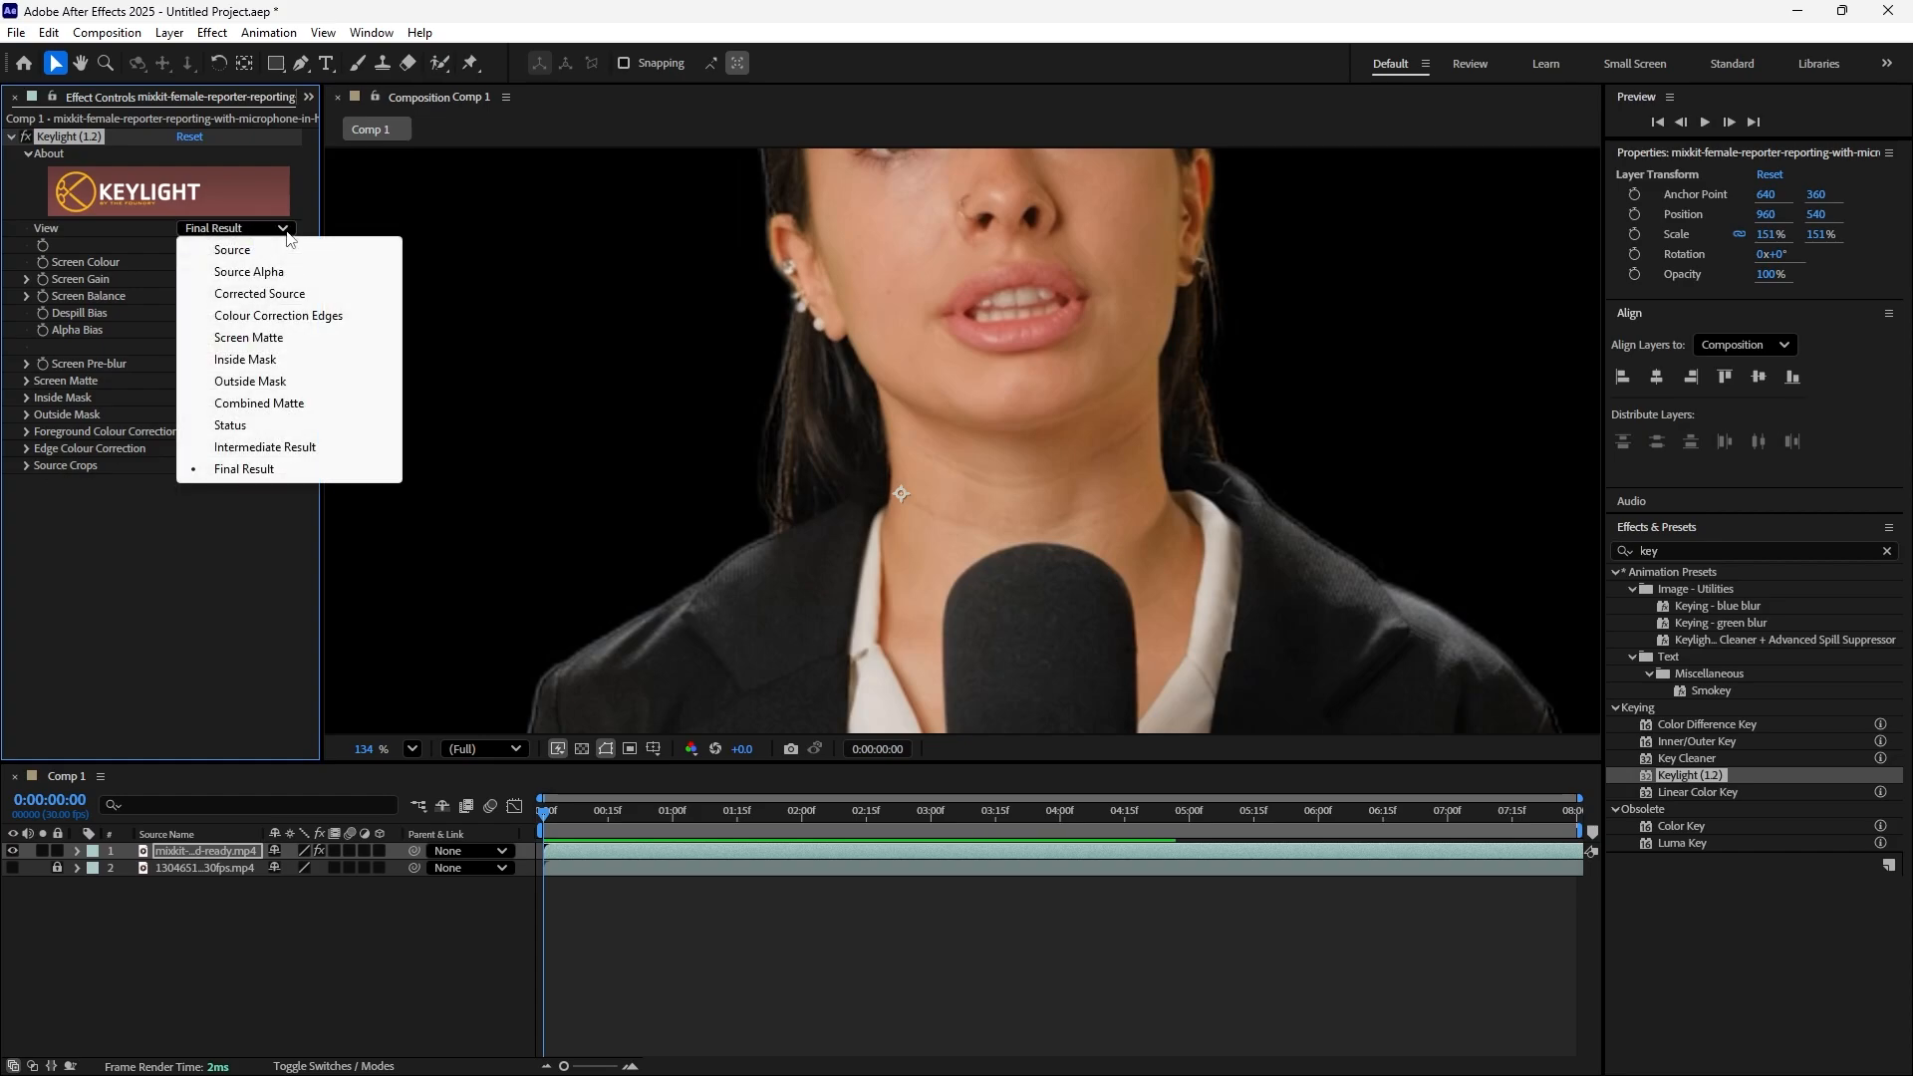
click(282, 342)
scroll(1036, 493, down, 2)
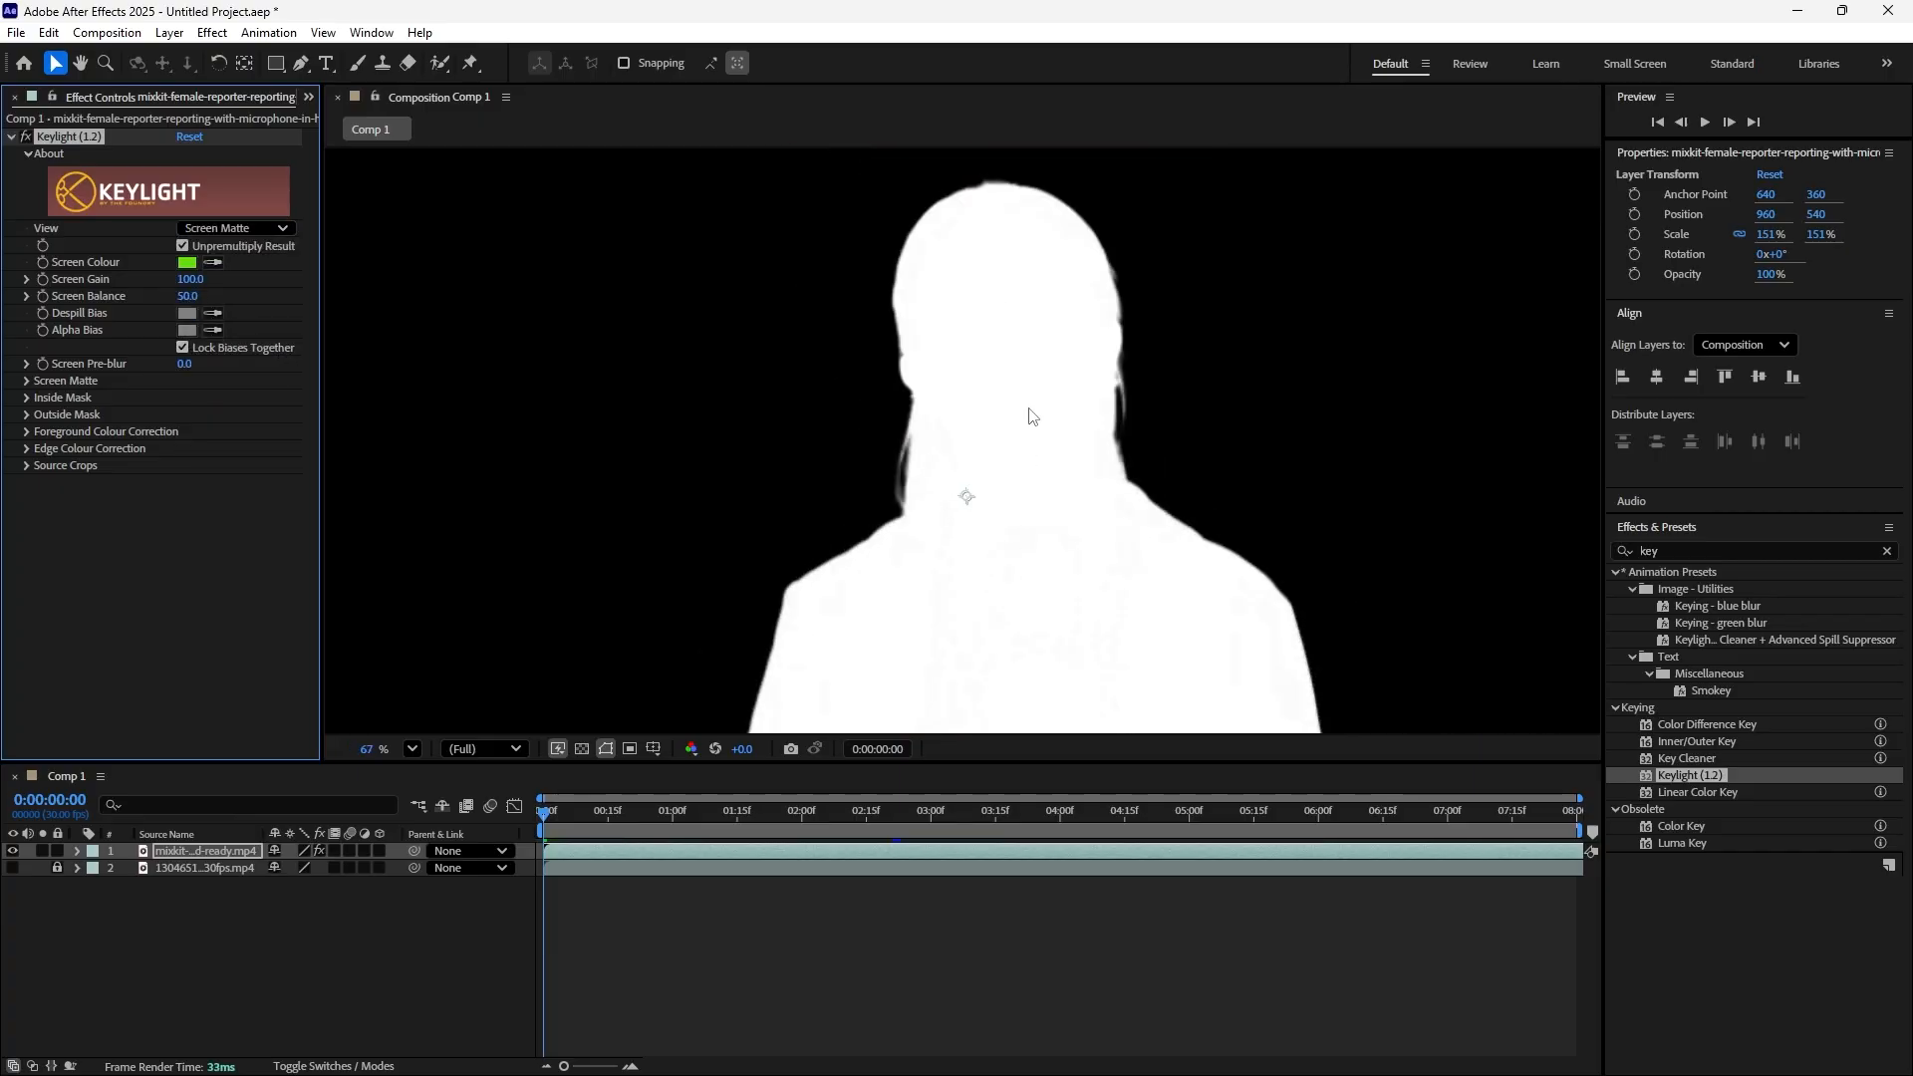
scroll(975, 359, up, 2)
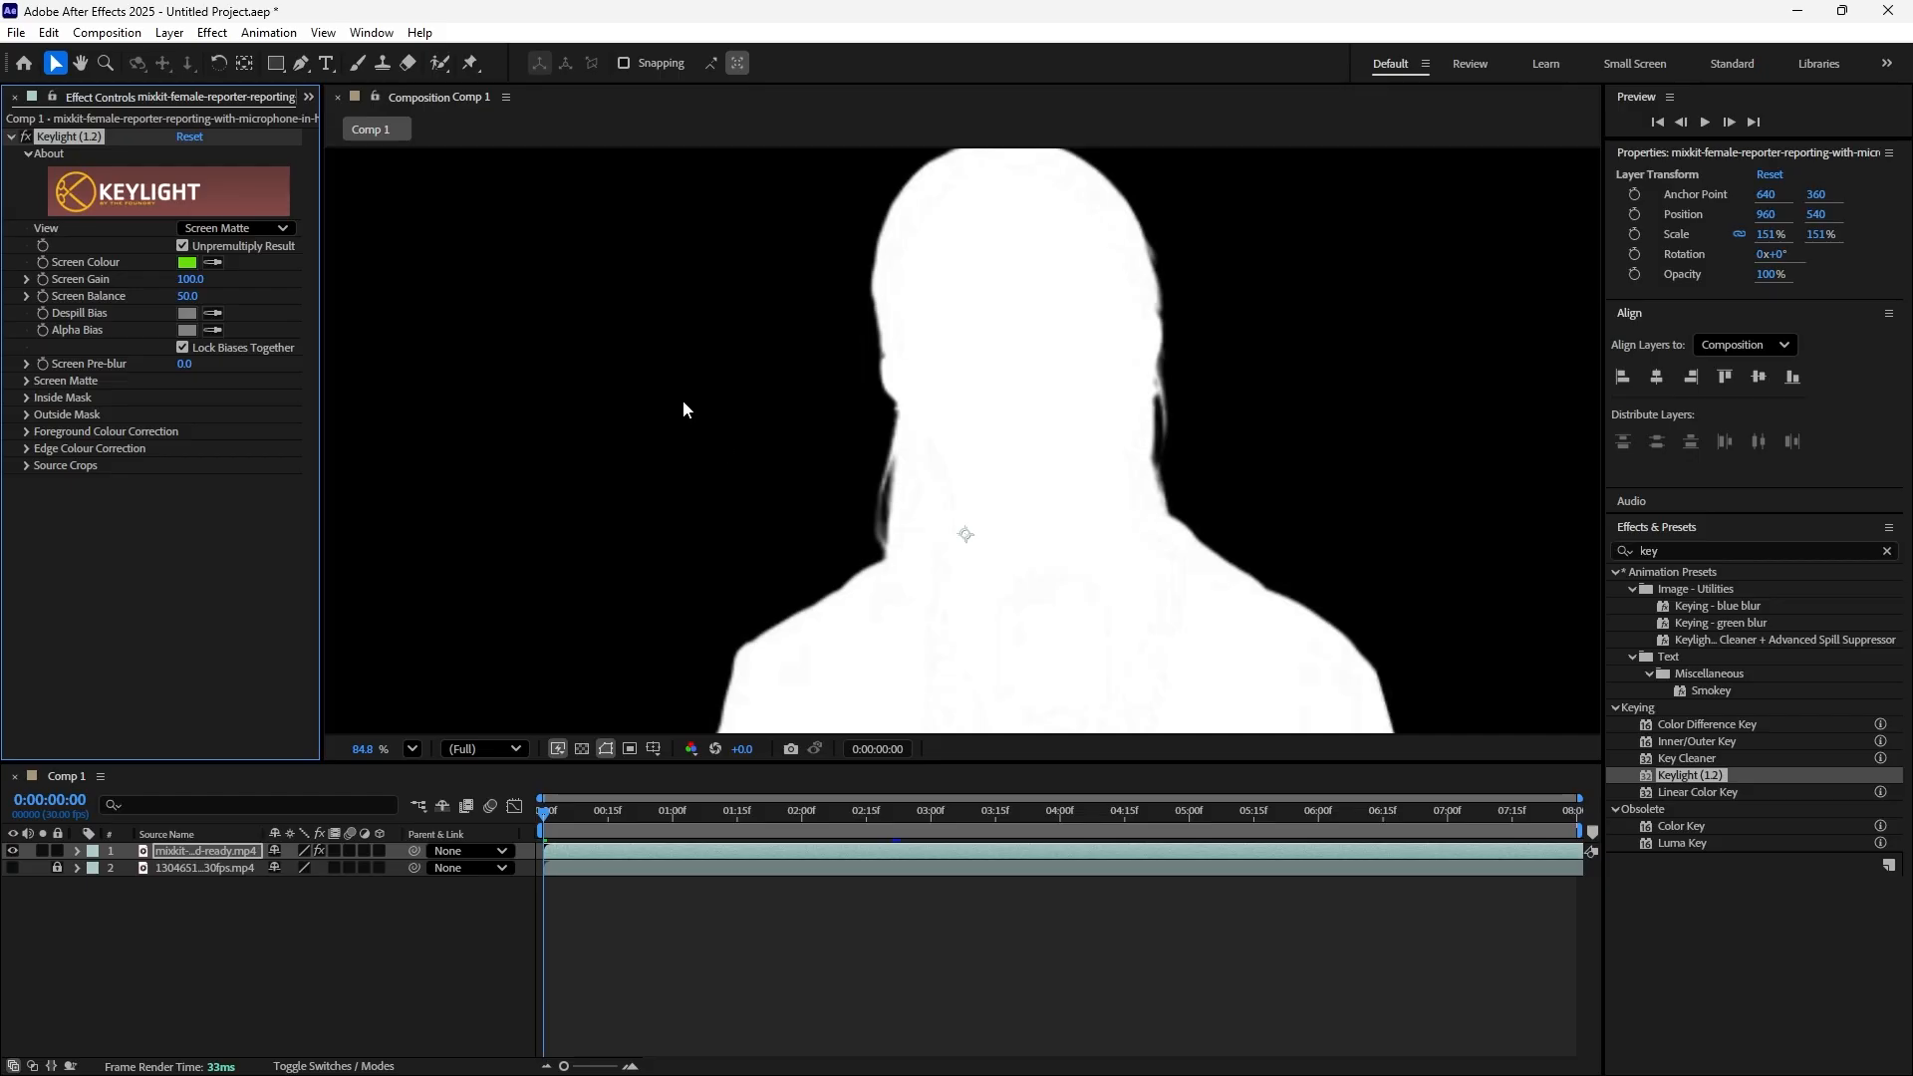
scroll(847, 513, up, 3)
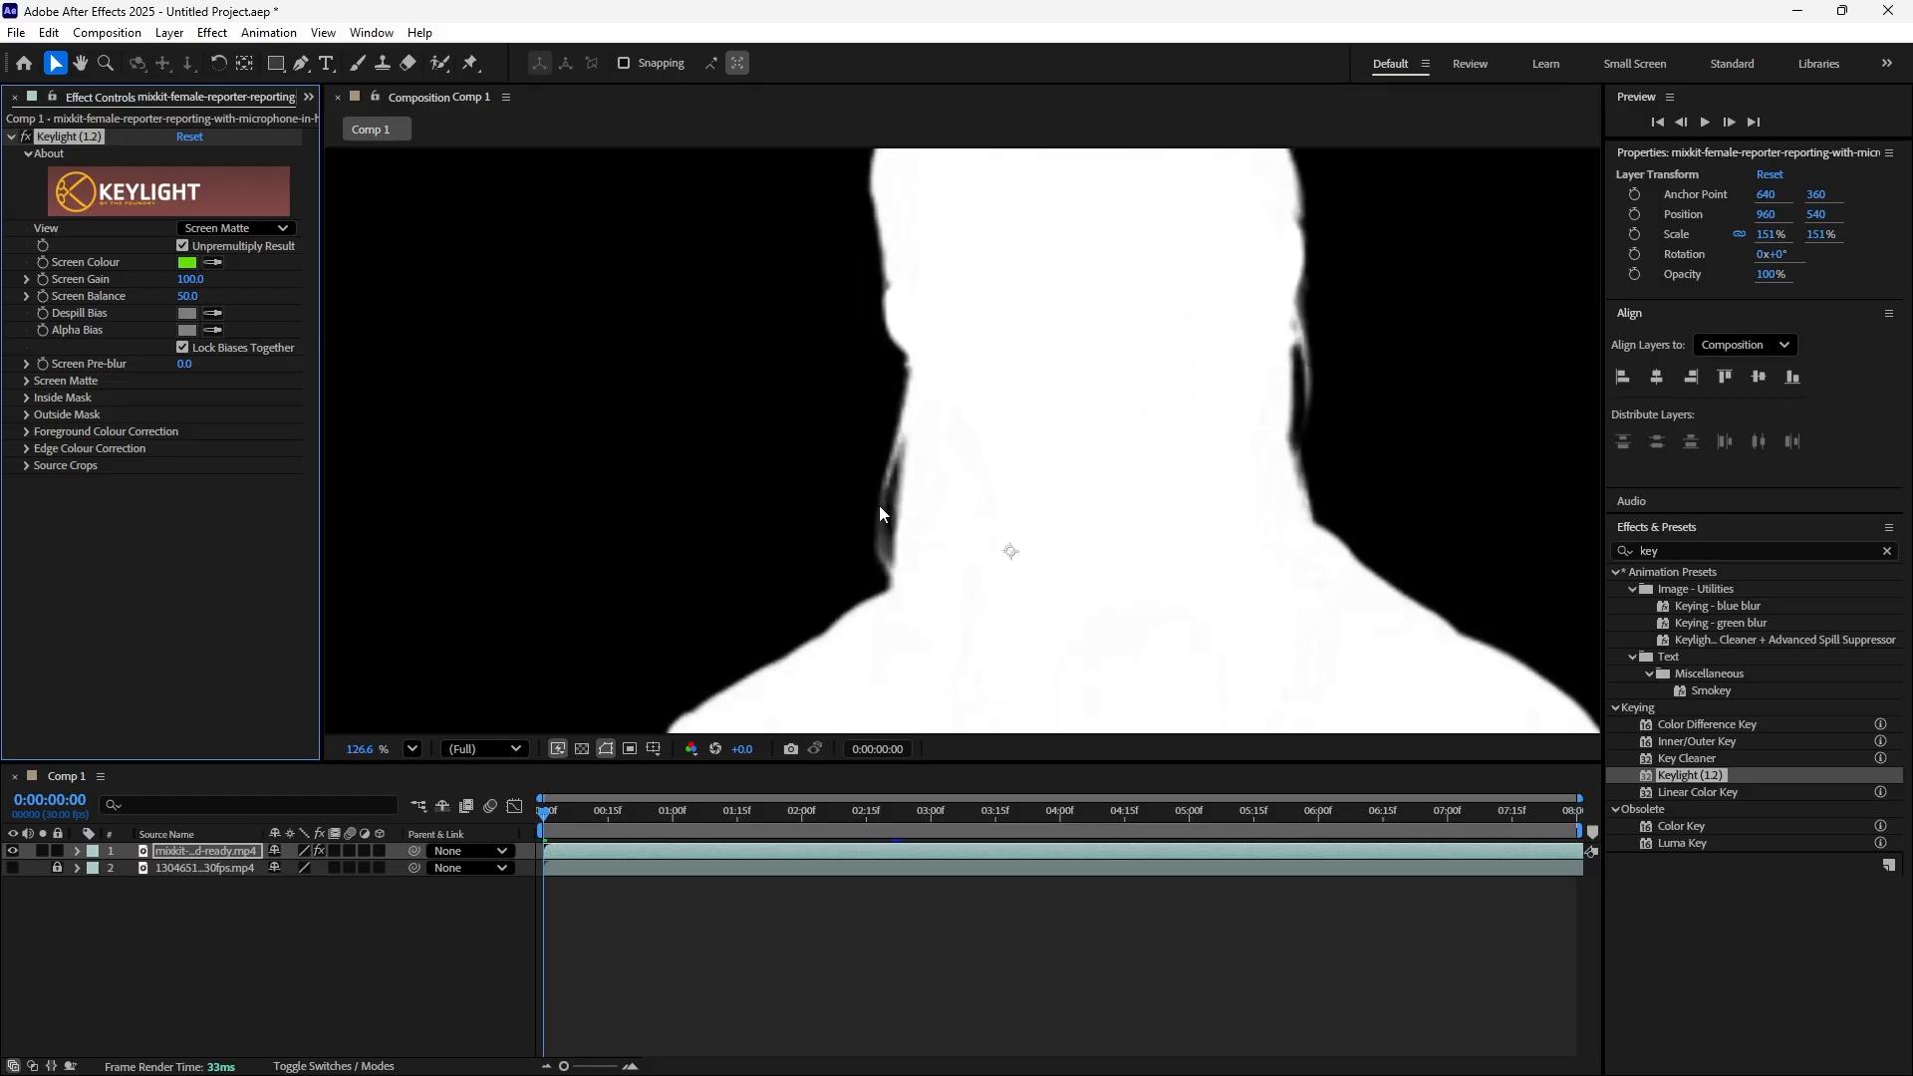
scroll(1309, 322, up, 2)
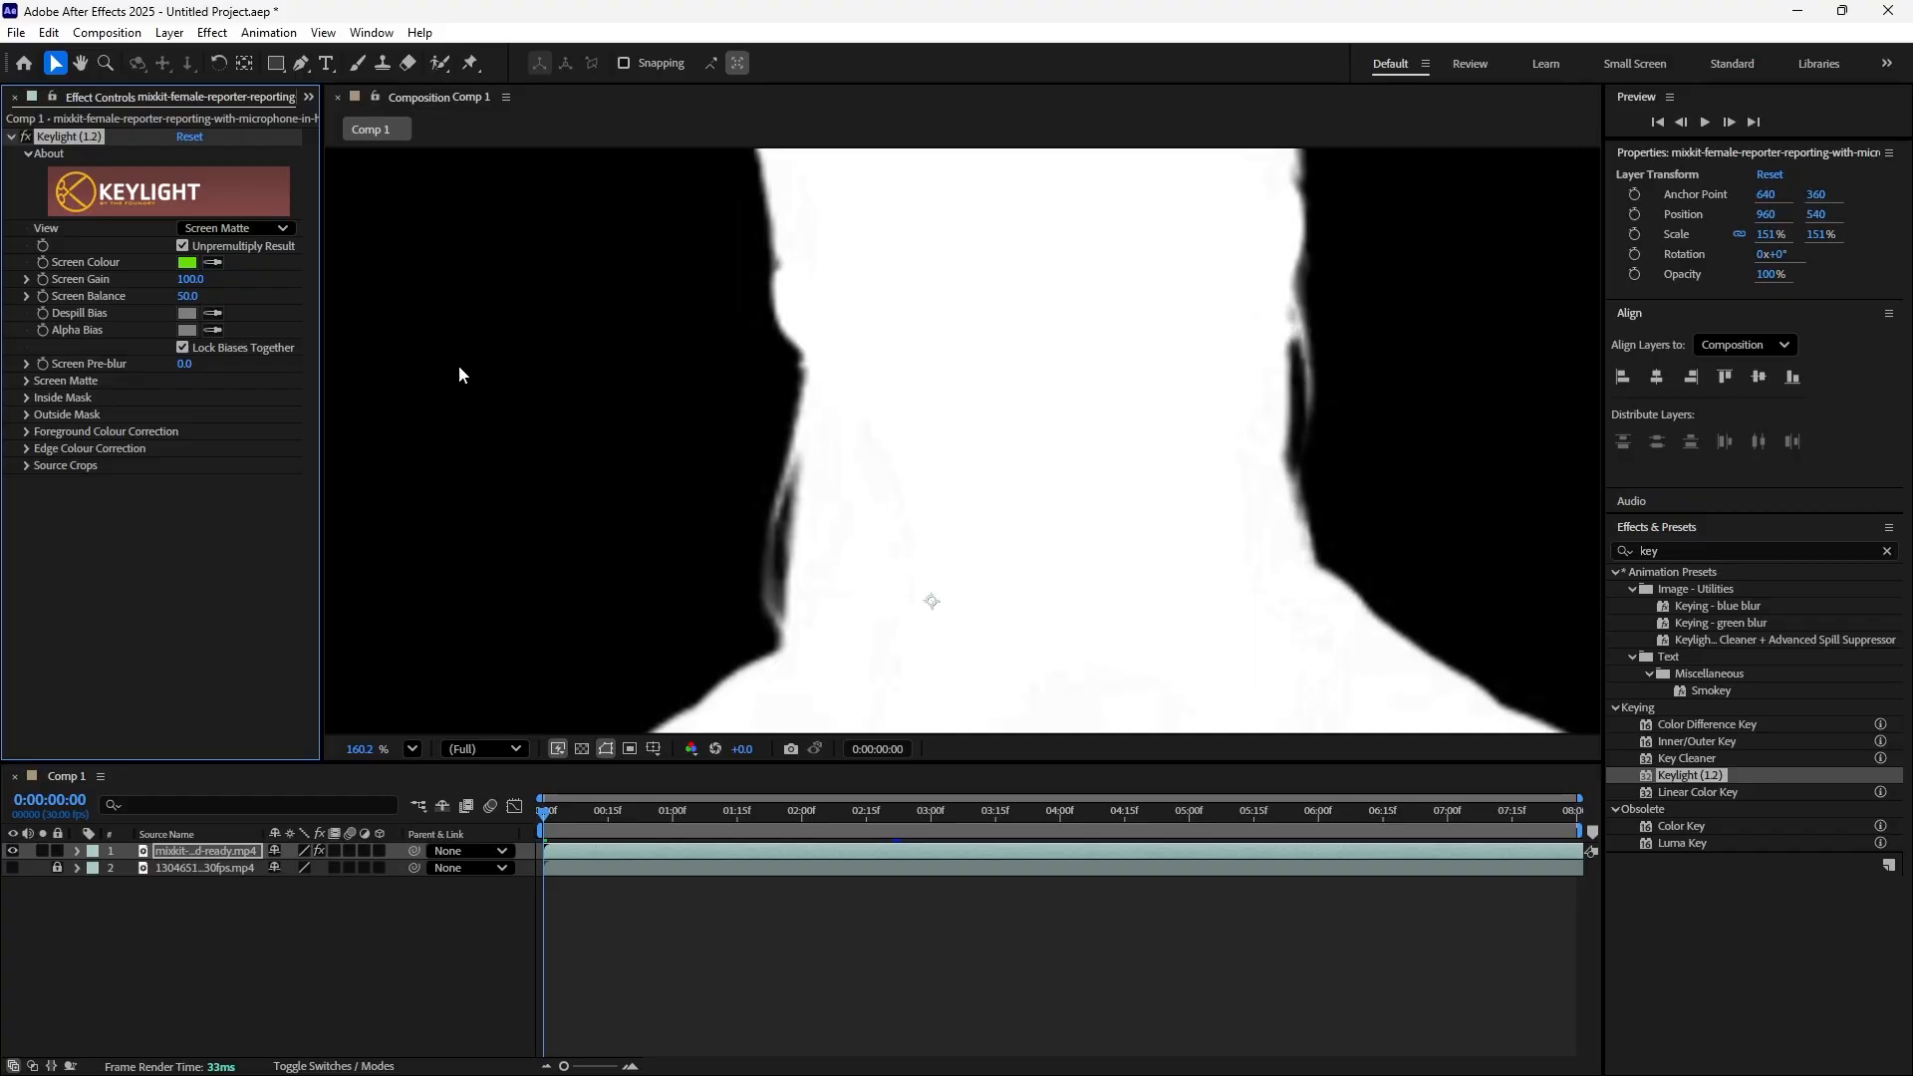
Try a Keylight Screen Gain of 90 and restore it to 100
drag(189, 279, 270, 375)
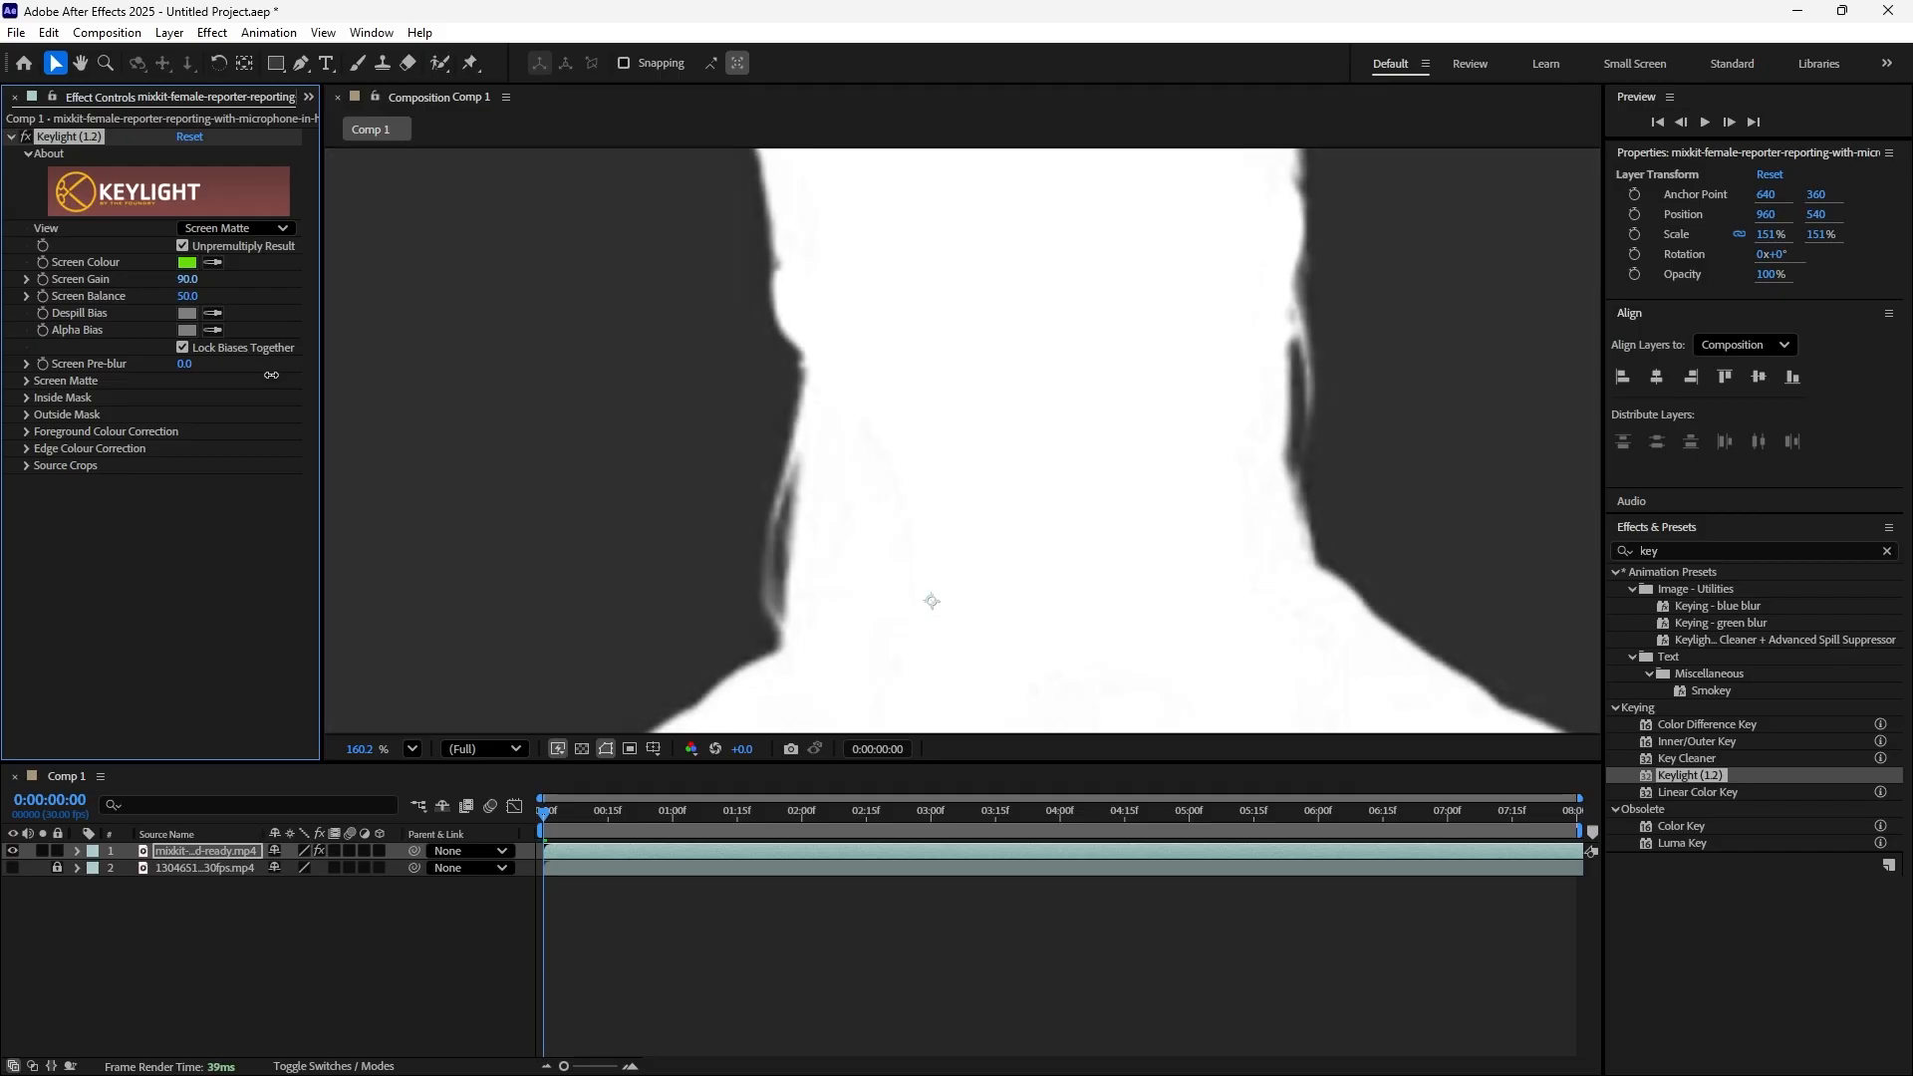
click(188, 279)
text(100)
key(Return)
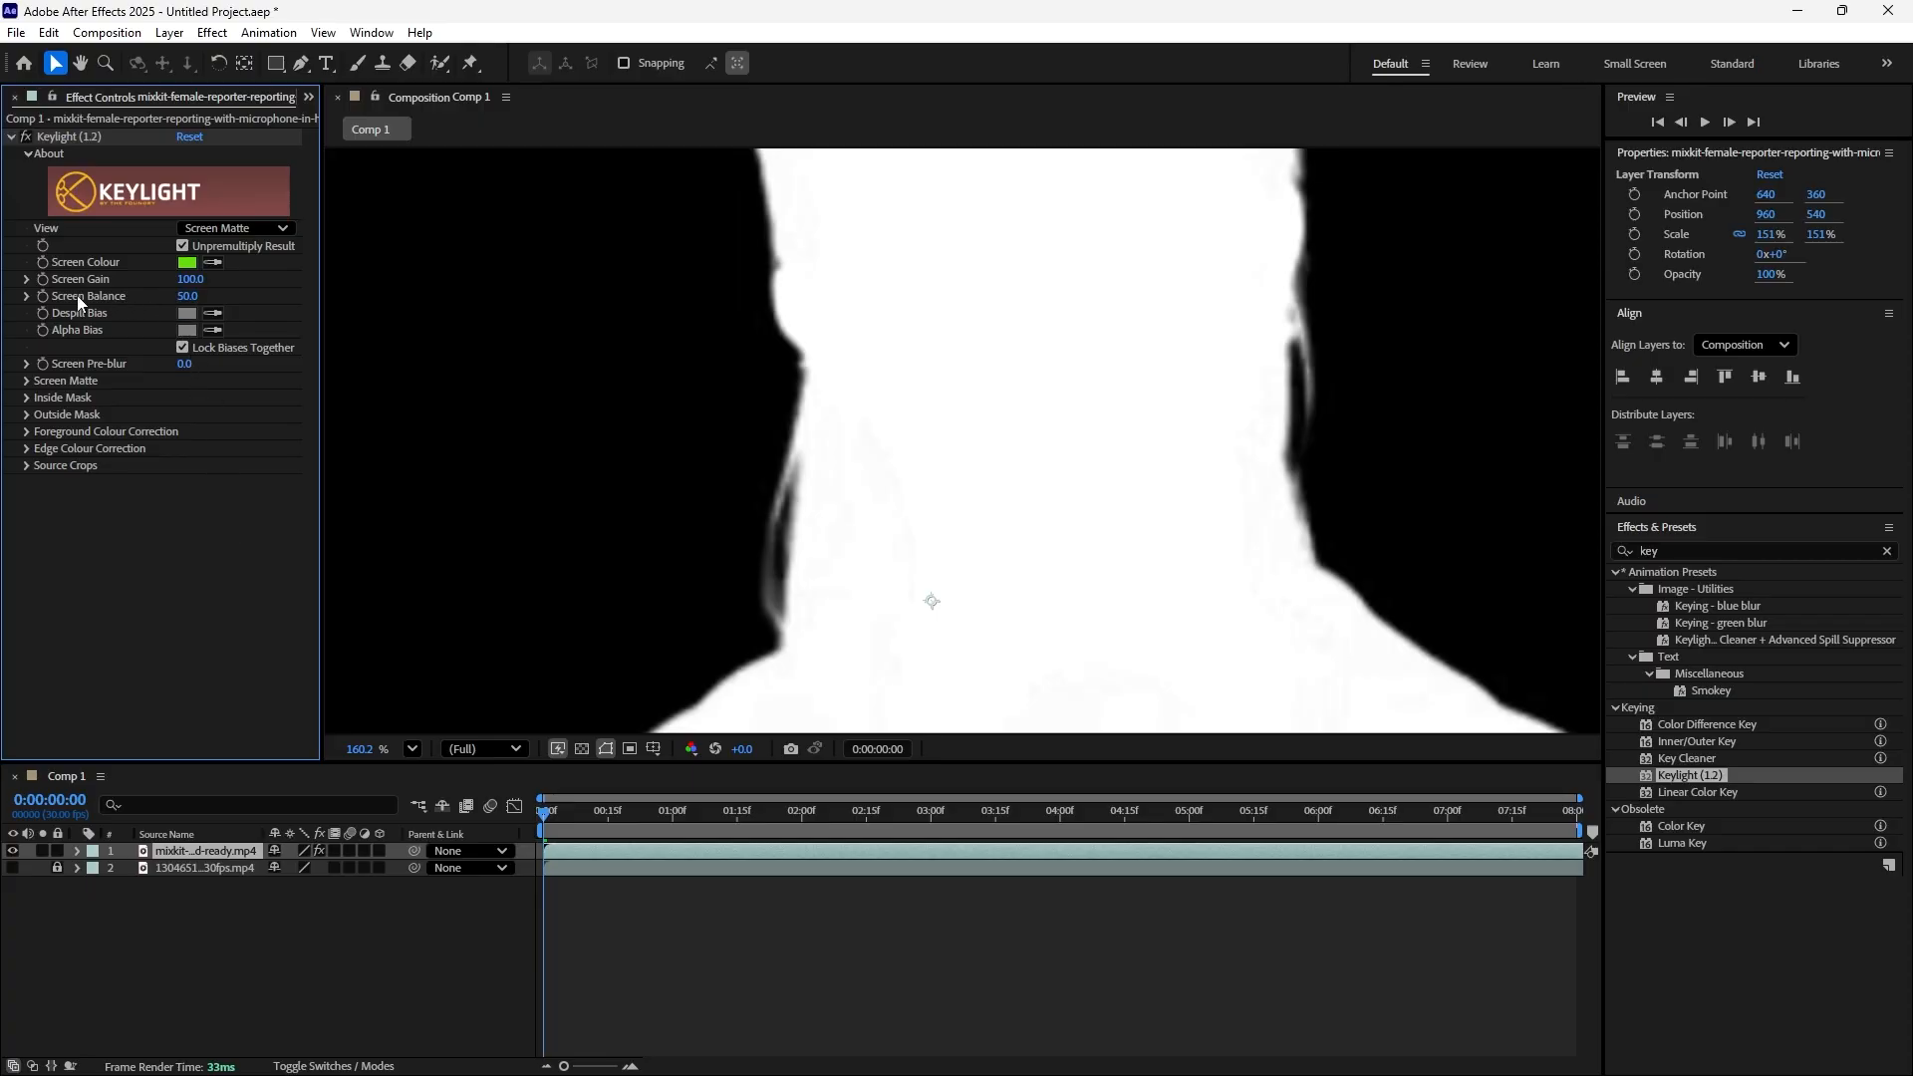
Try Keylight Screen Balance values of 99, 100 and 46, and restore it to 50
drag(187, 298, 1187, 444)
scroll(1313, 414, up, 3)
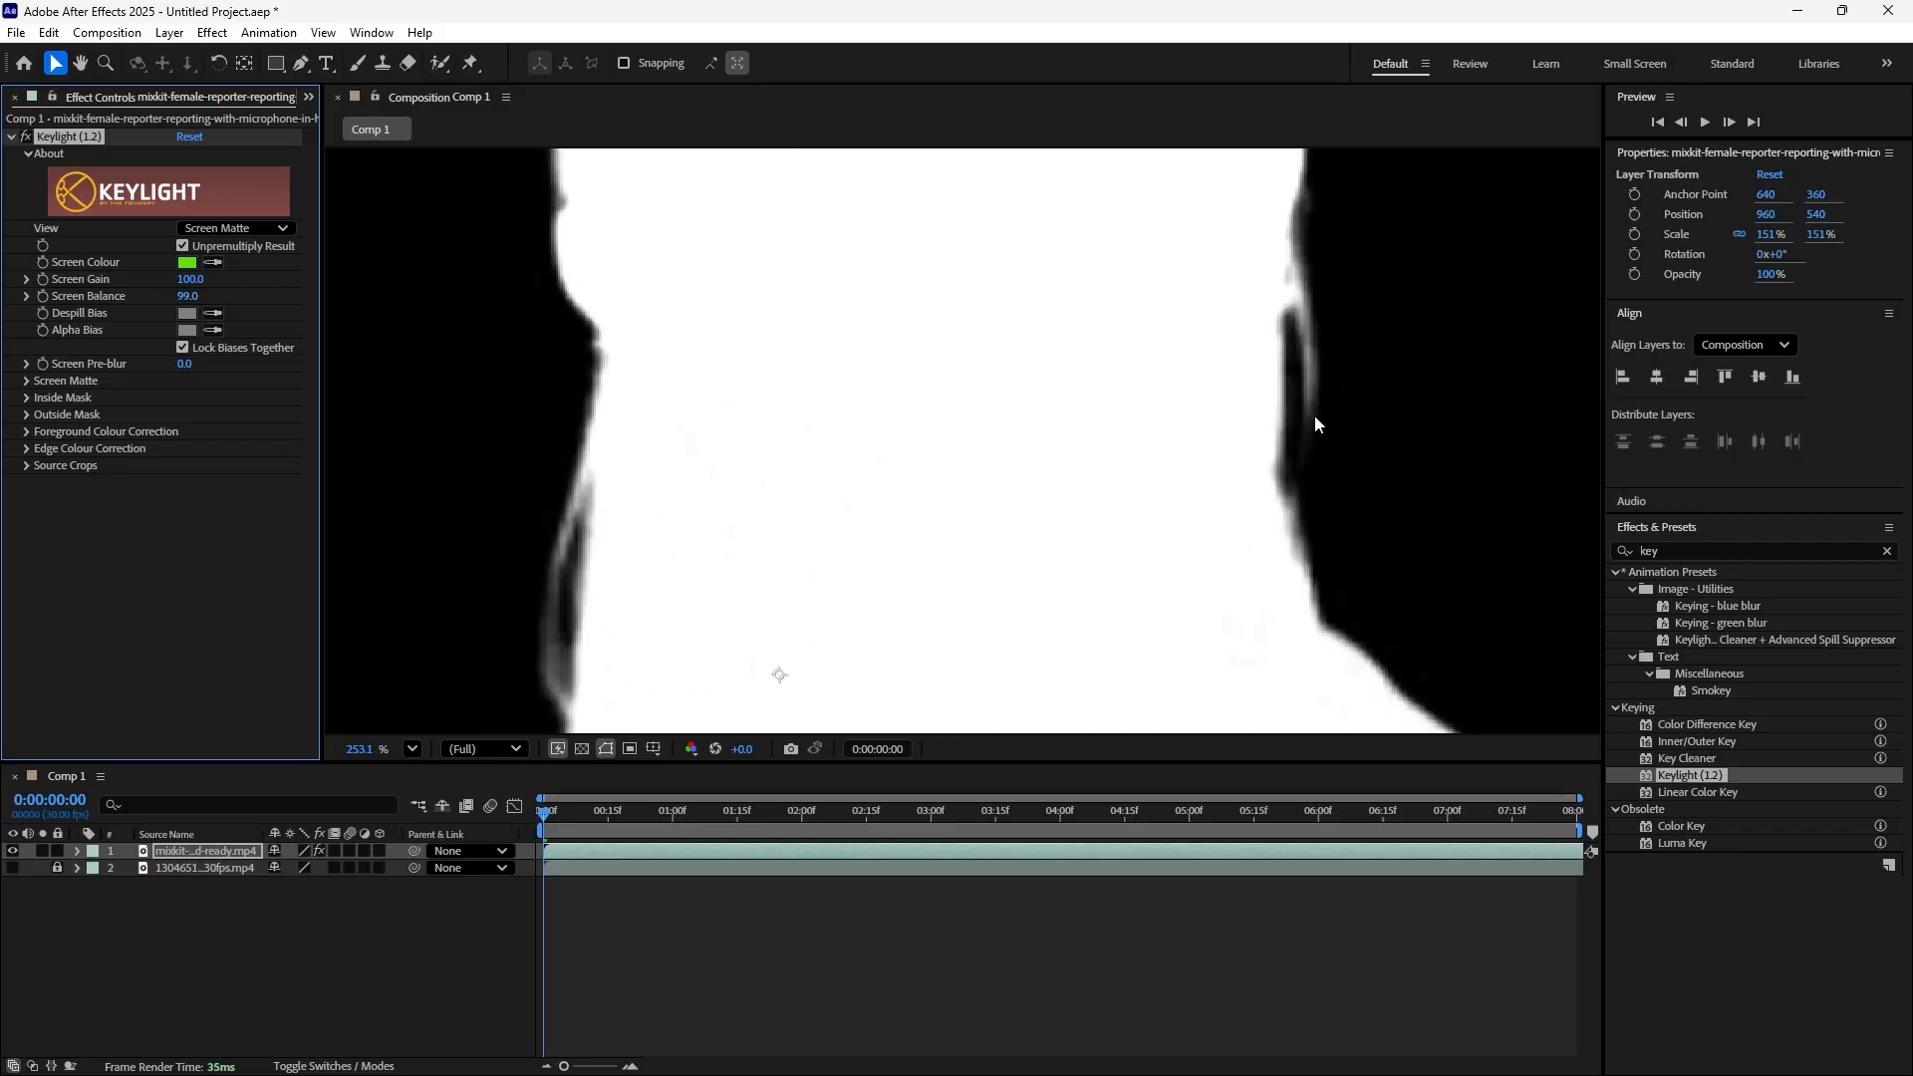
click(188, 296)
text(36)
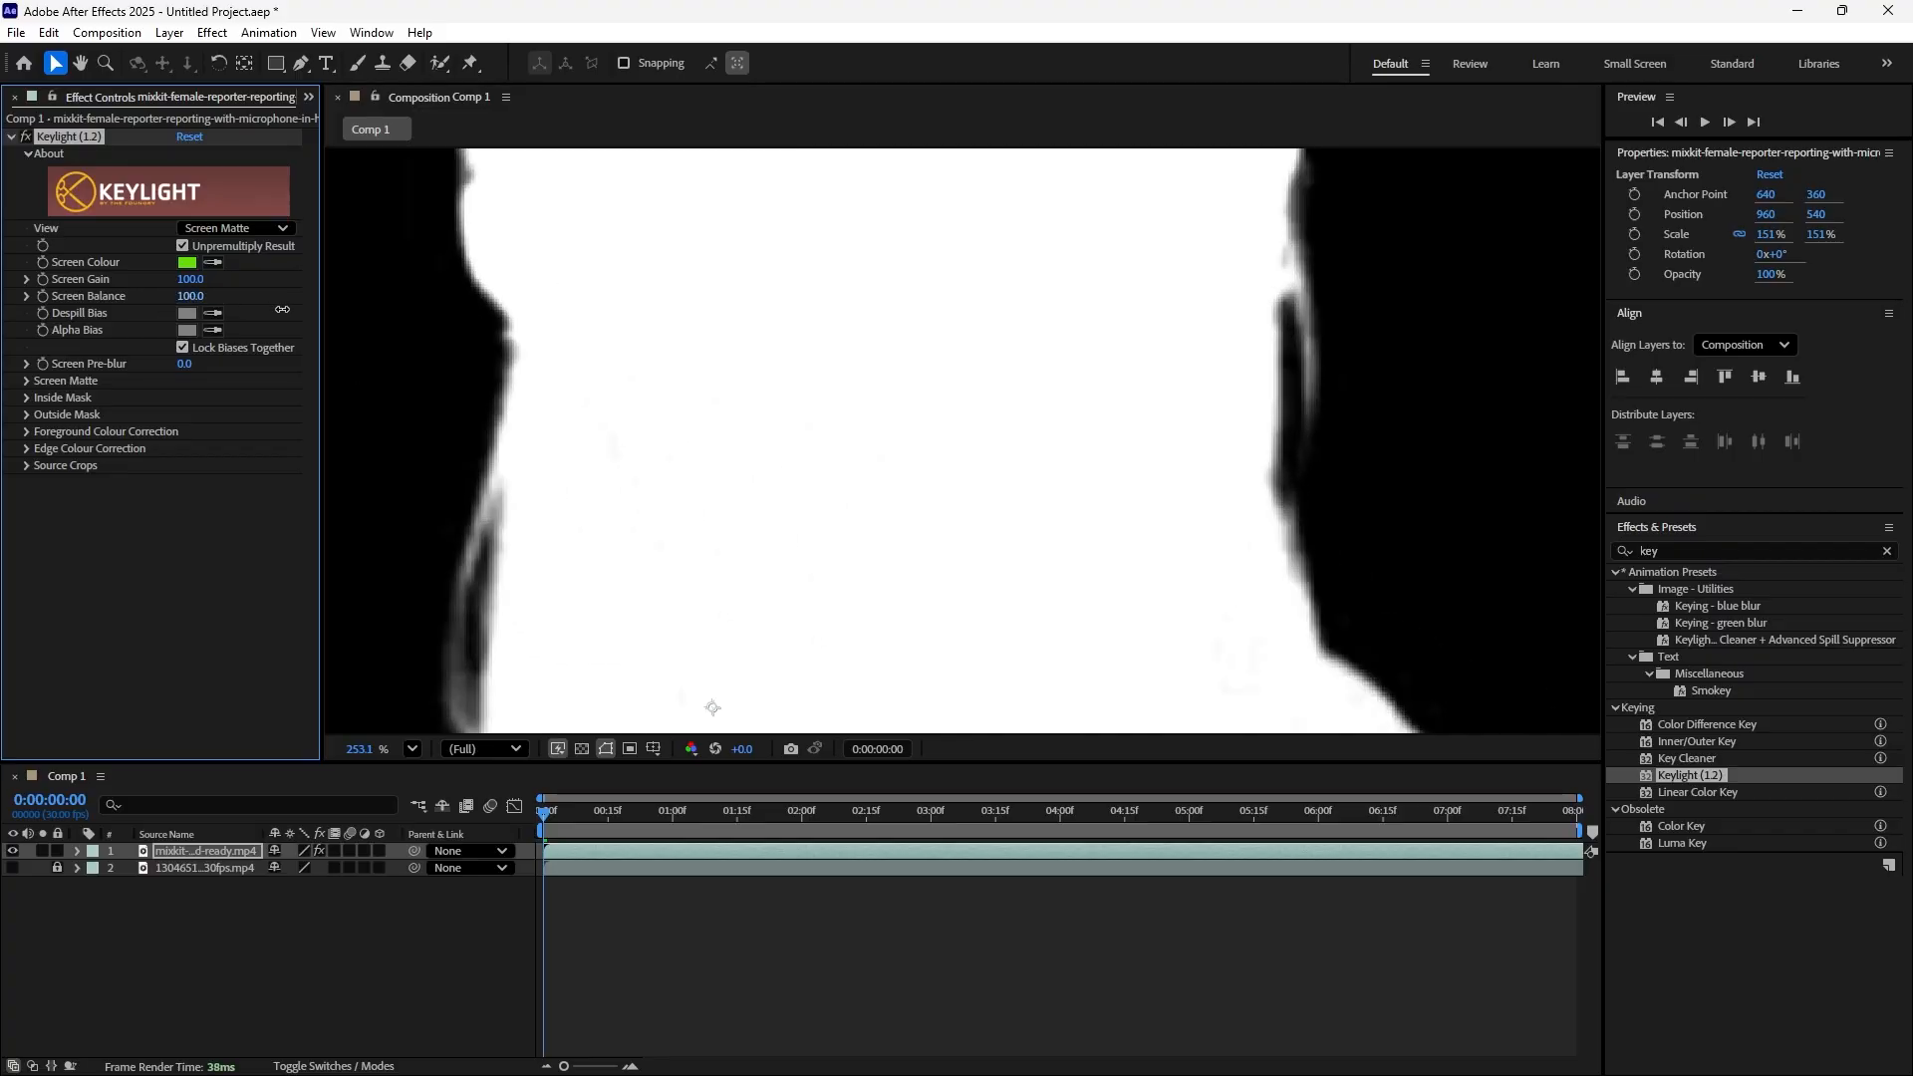
key(Return)
mouse_move(327, 324)
mouse_down()
mouse_move(206, 315)
mouse_move(376, 360)
mouse_move(324, 361)
mouse_up()
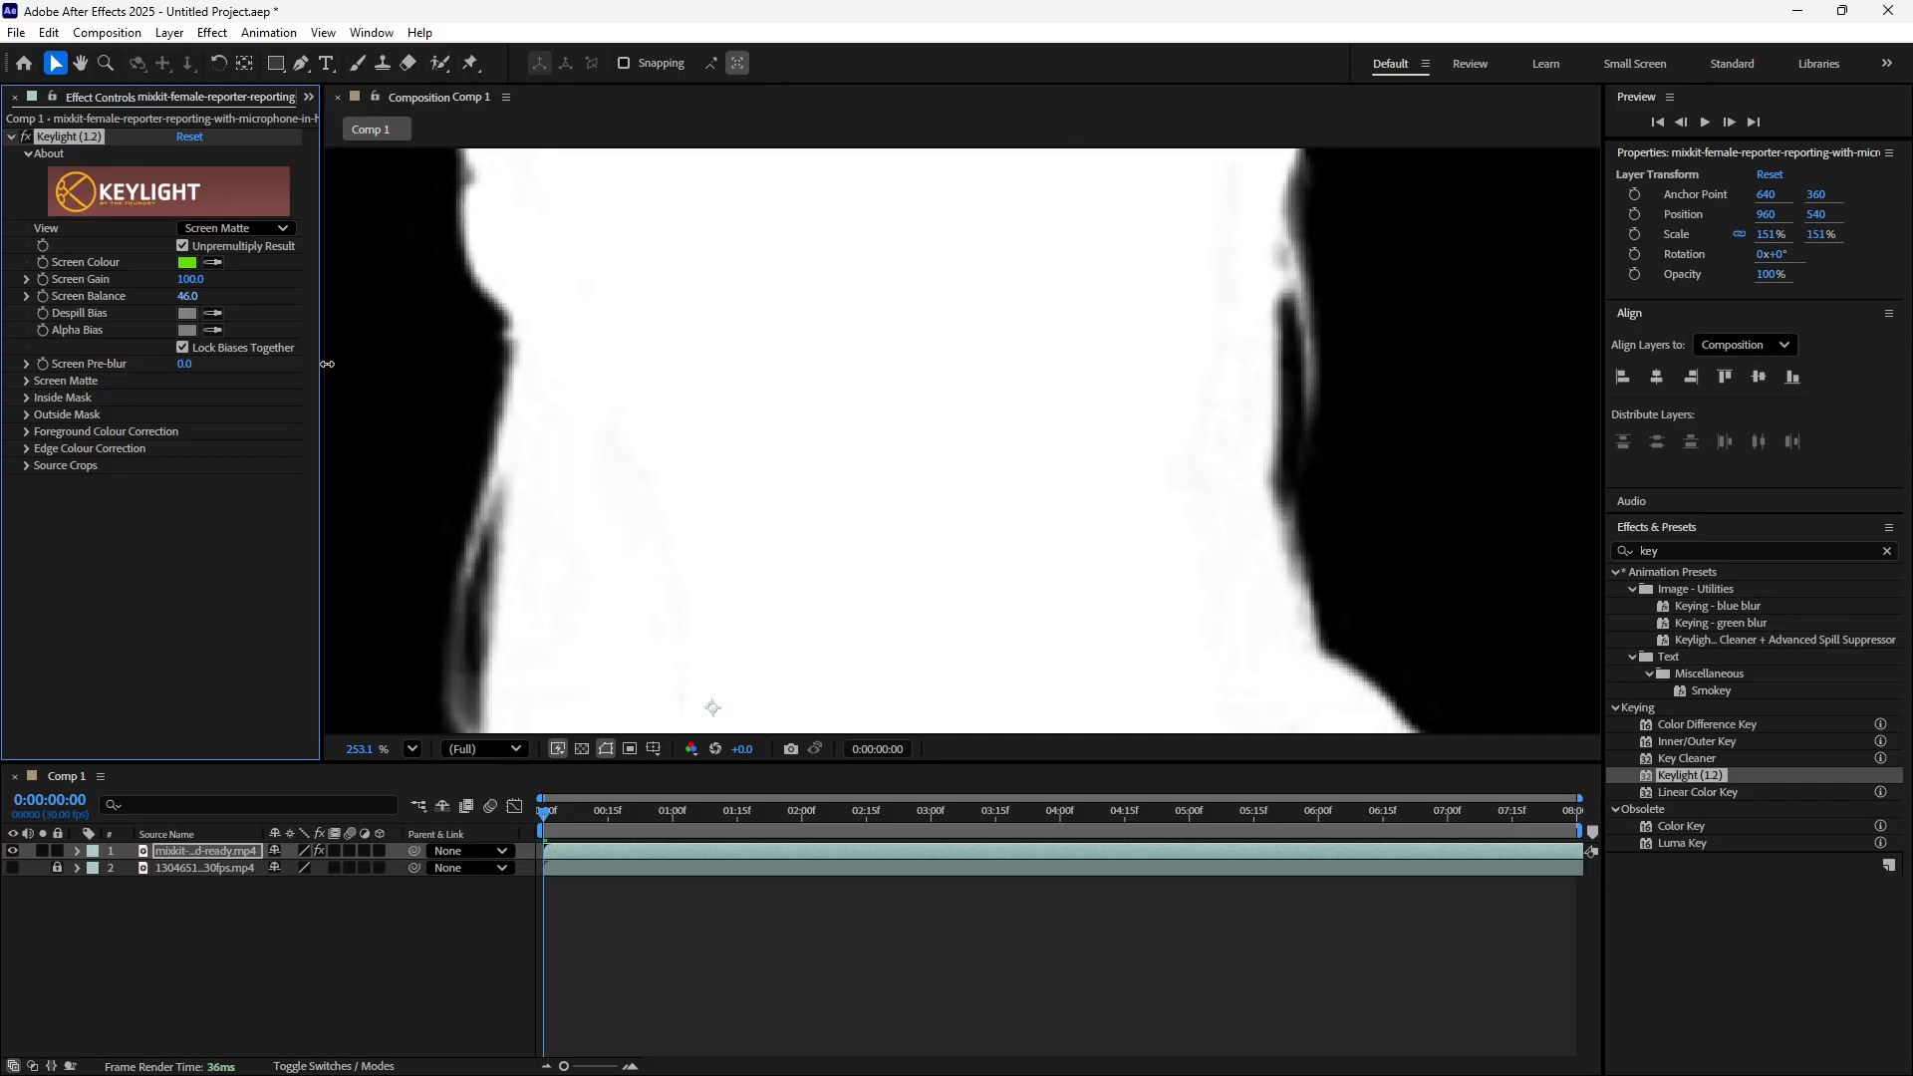
click(189, 296)
text(50)
click(158, 592)
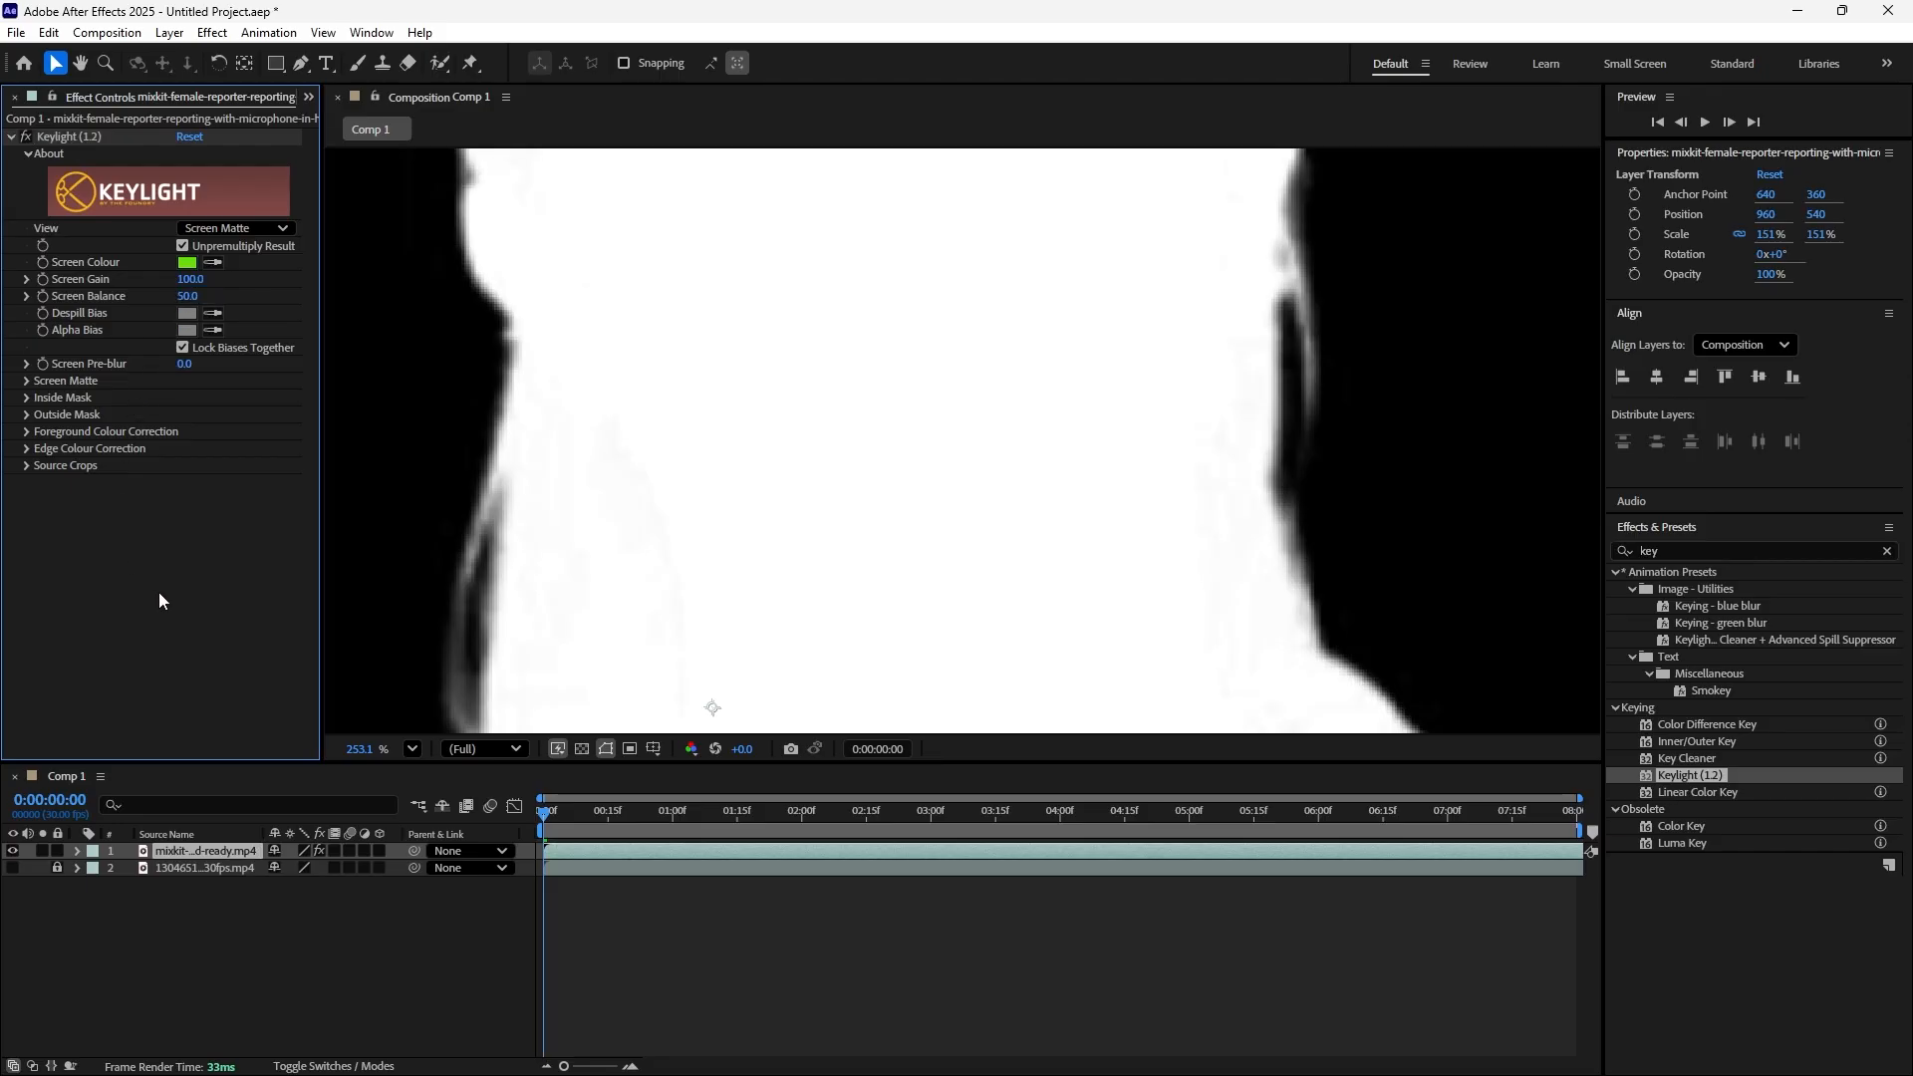
Try a Screen Pre-blur of 9.5 on the matte and return it to 0
scroll(1146, 279, down, 3)
scroll(1252, 261, down, 2)
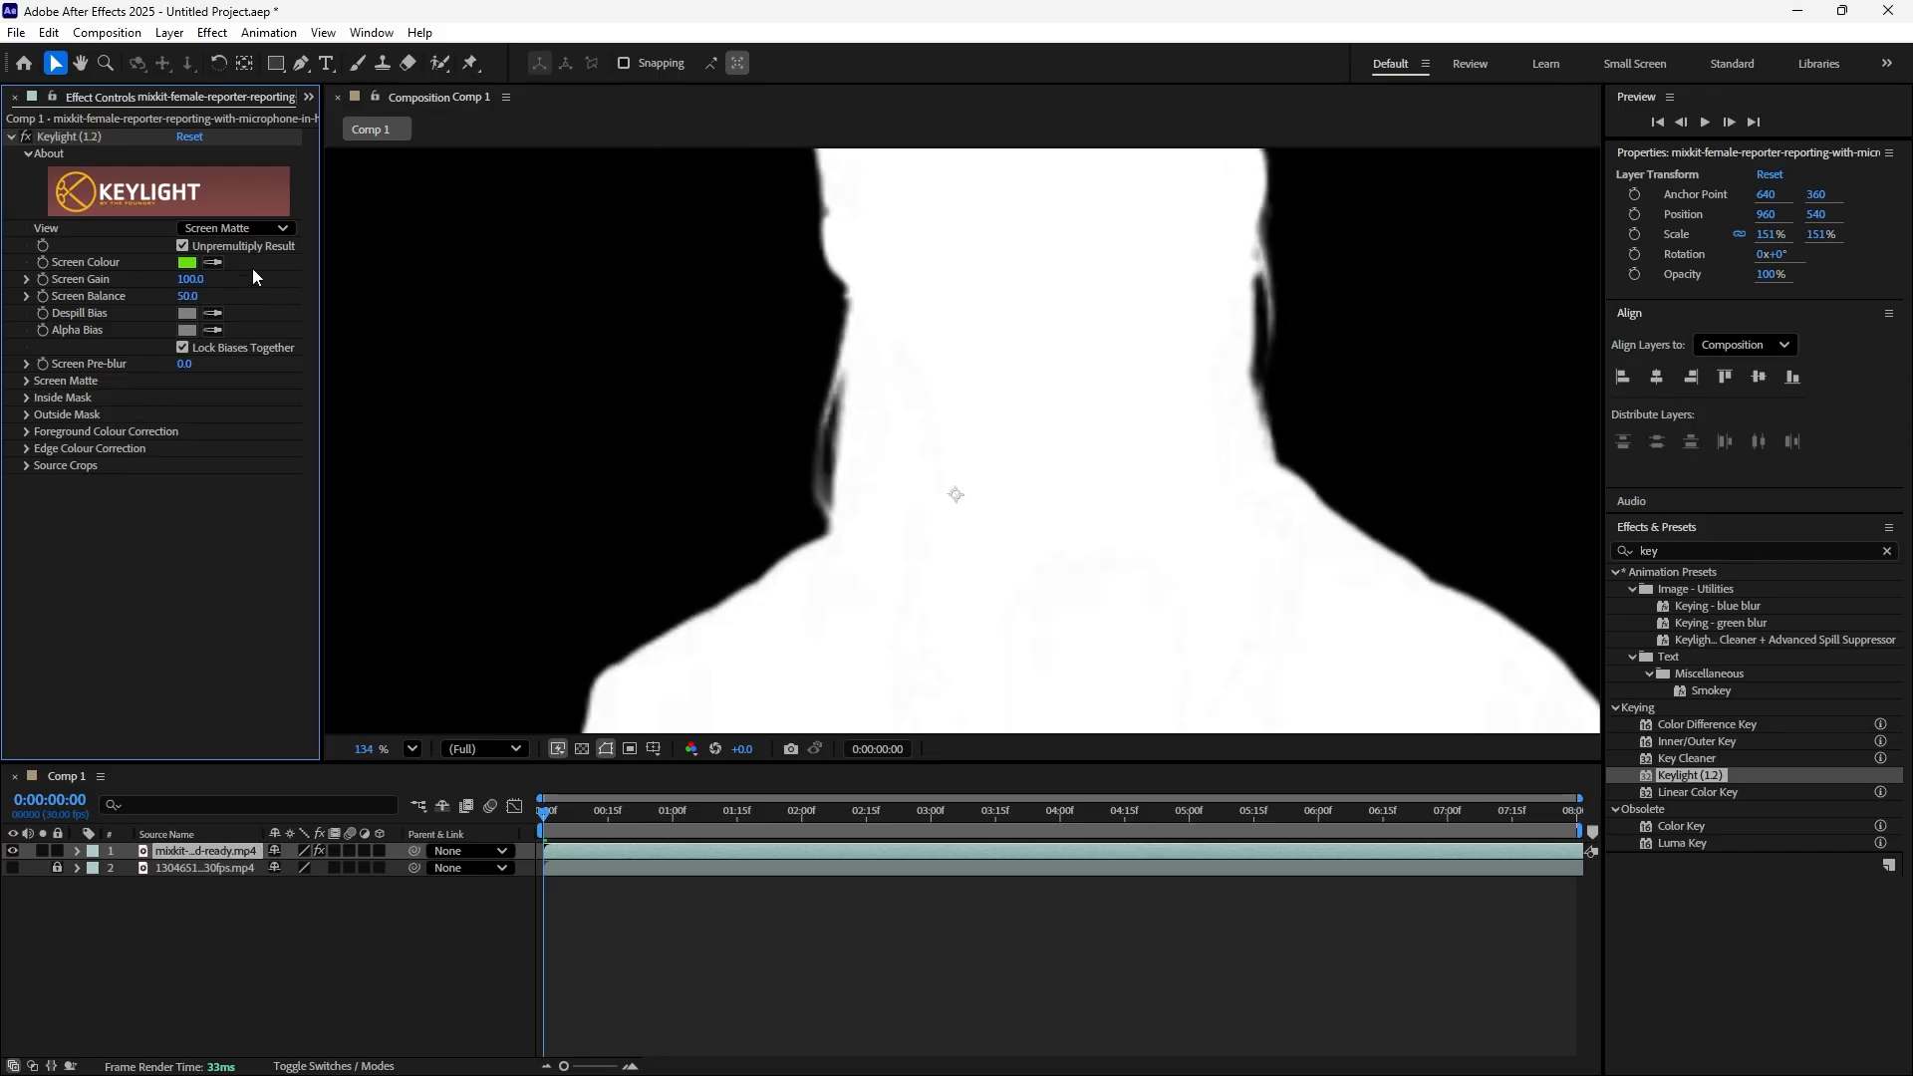
scroll(657, 439, down, 2)
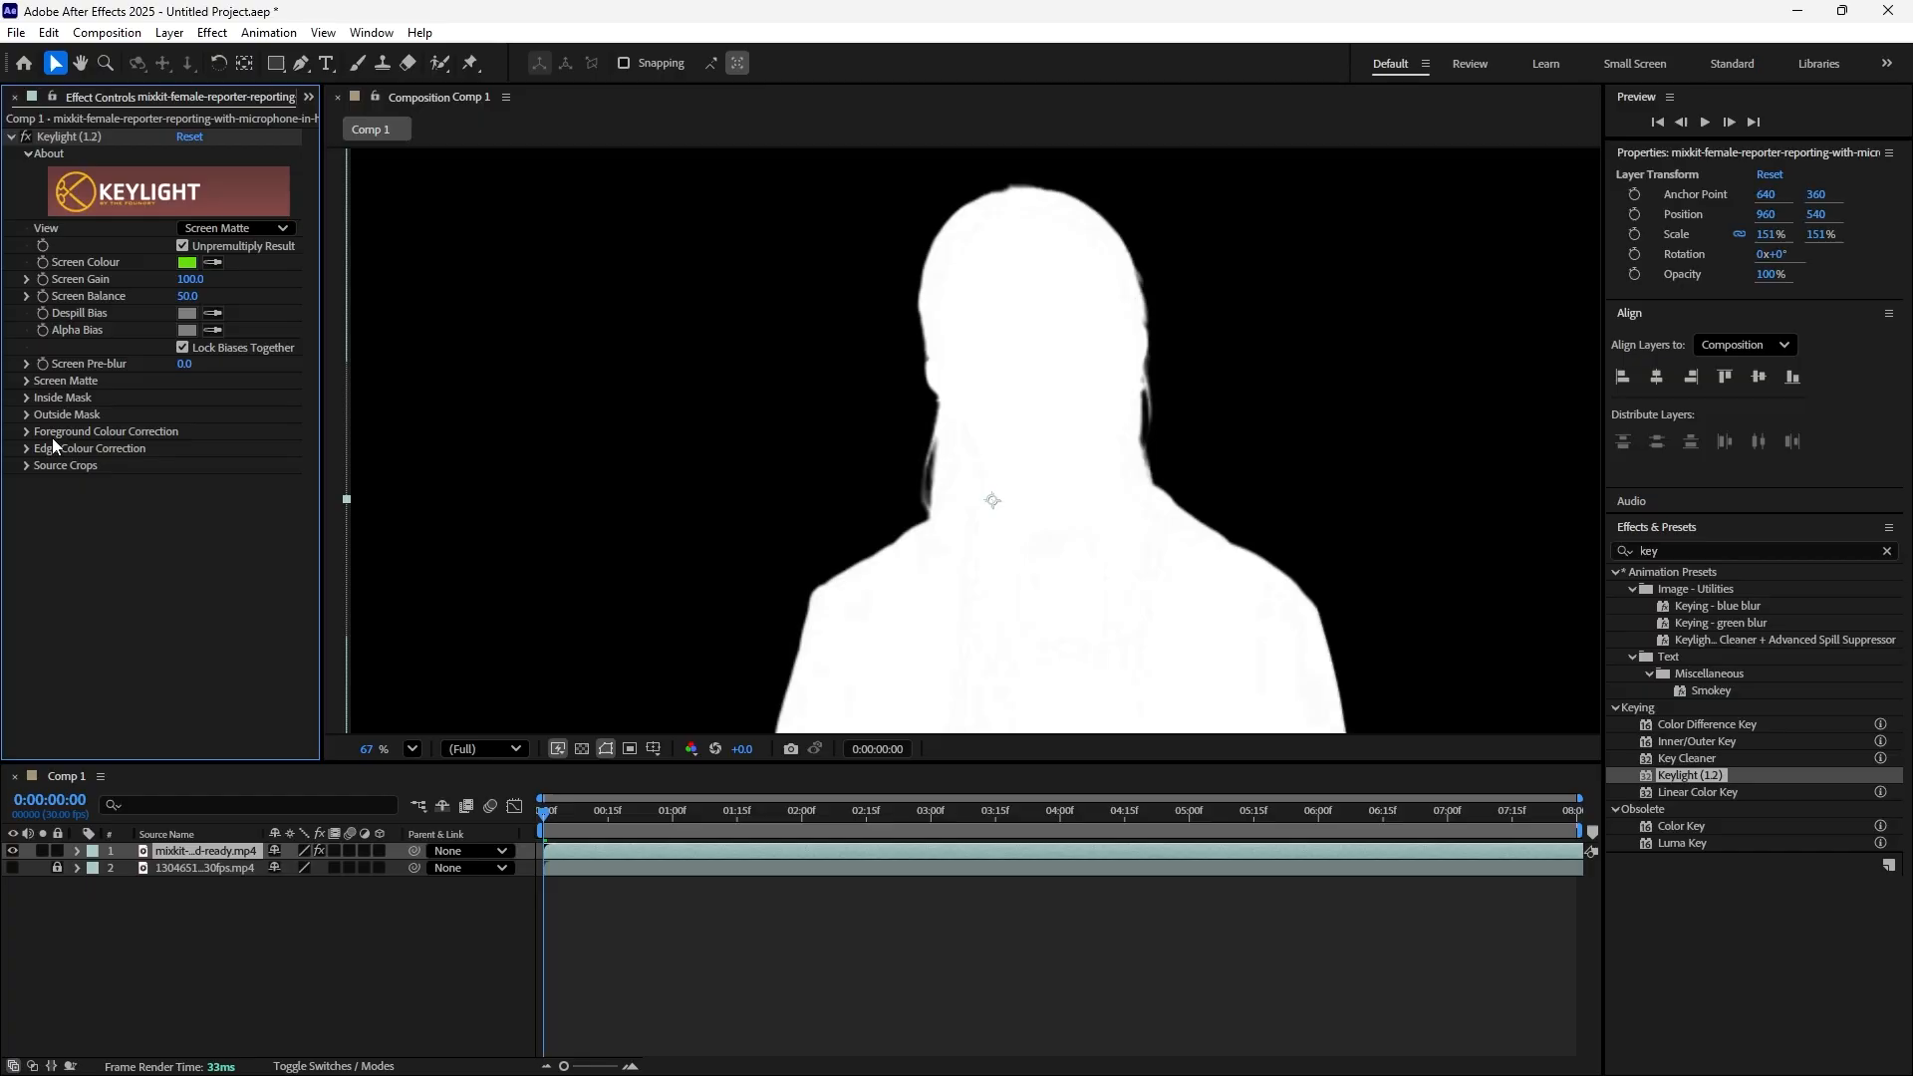
click(28, 382)
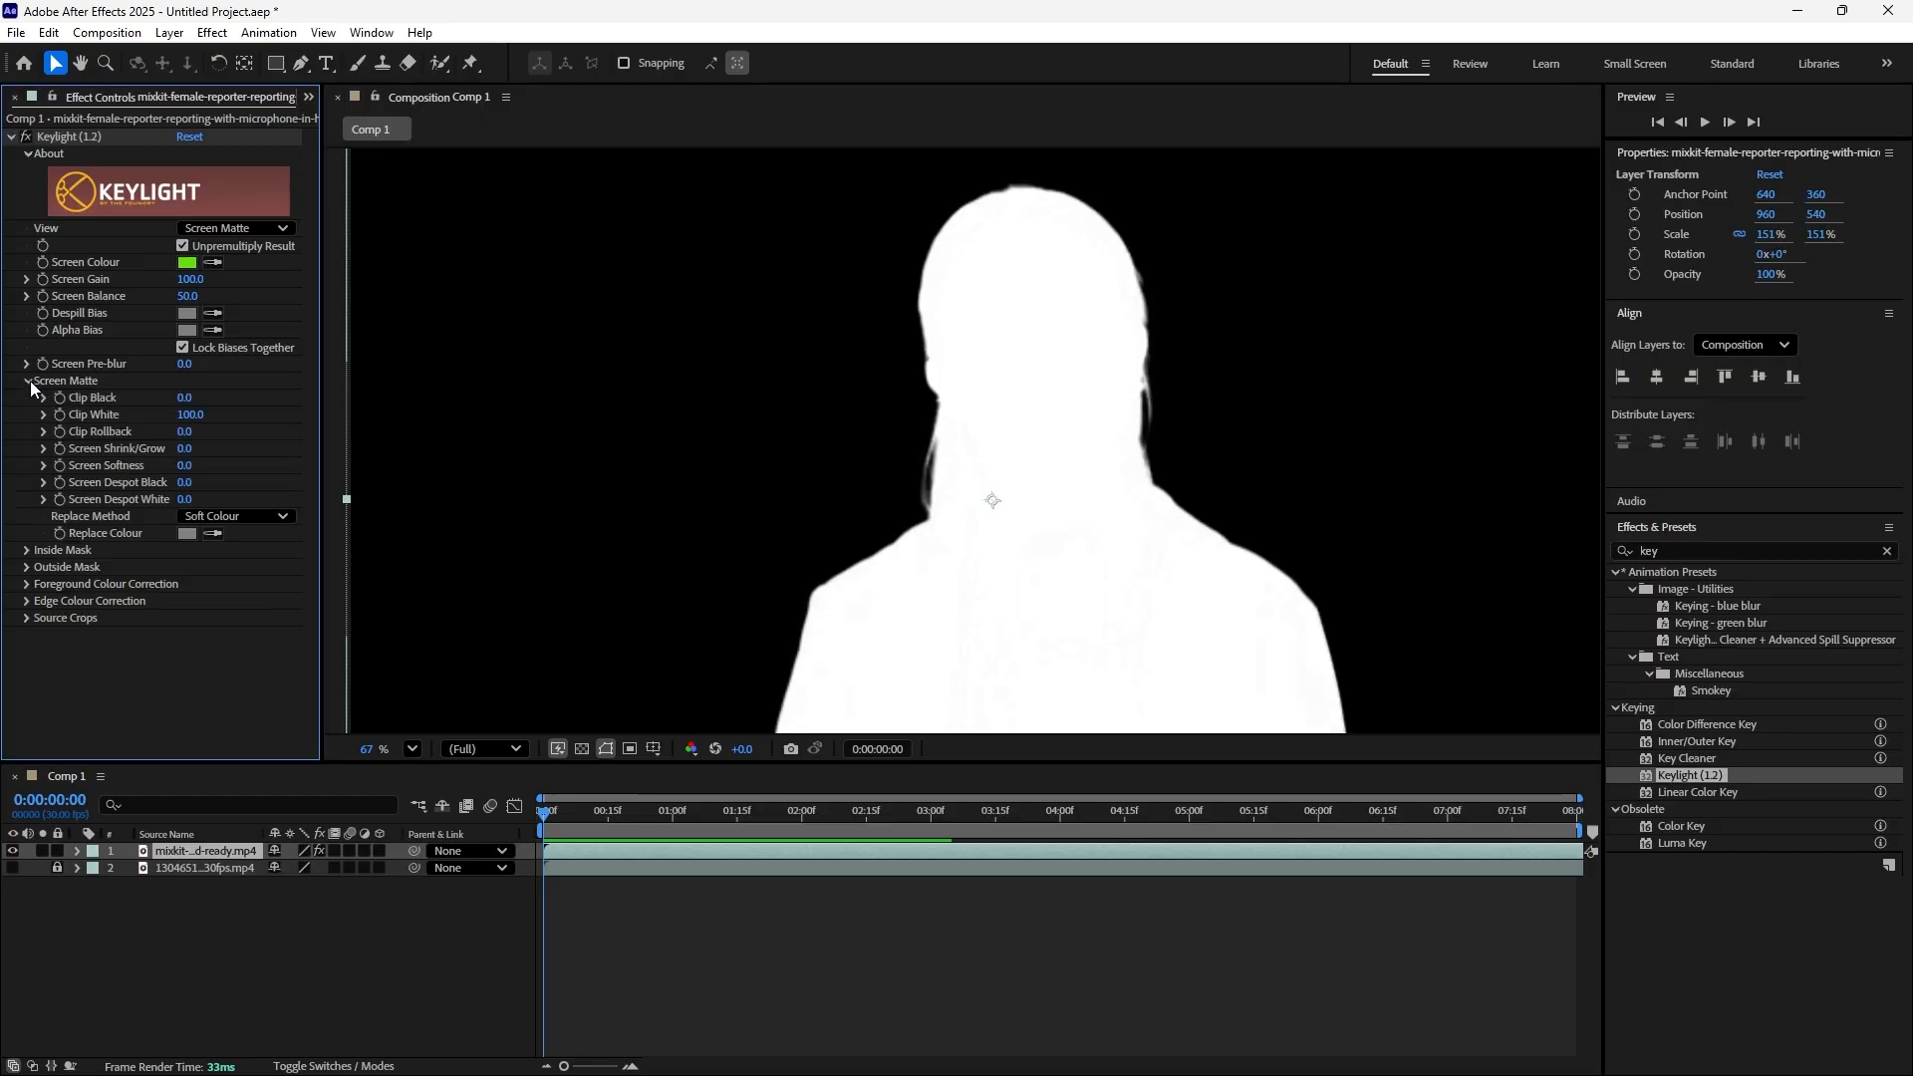
click(26, 365)
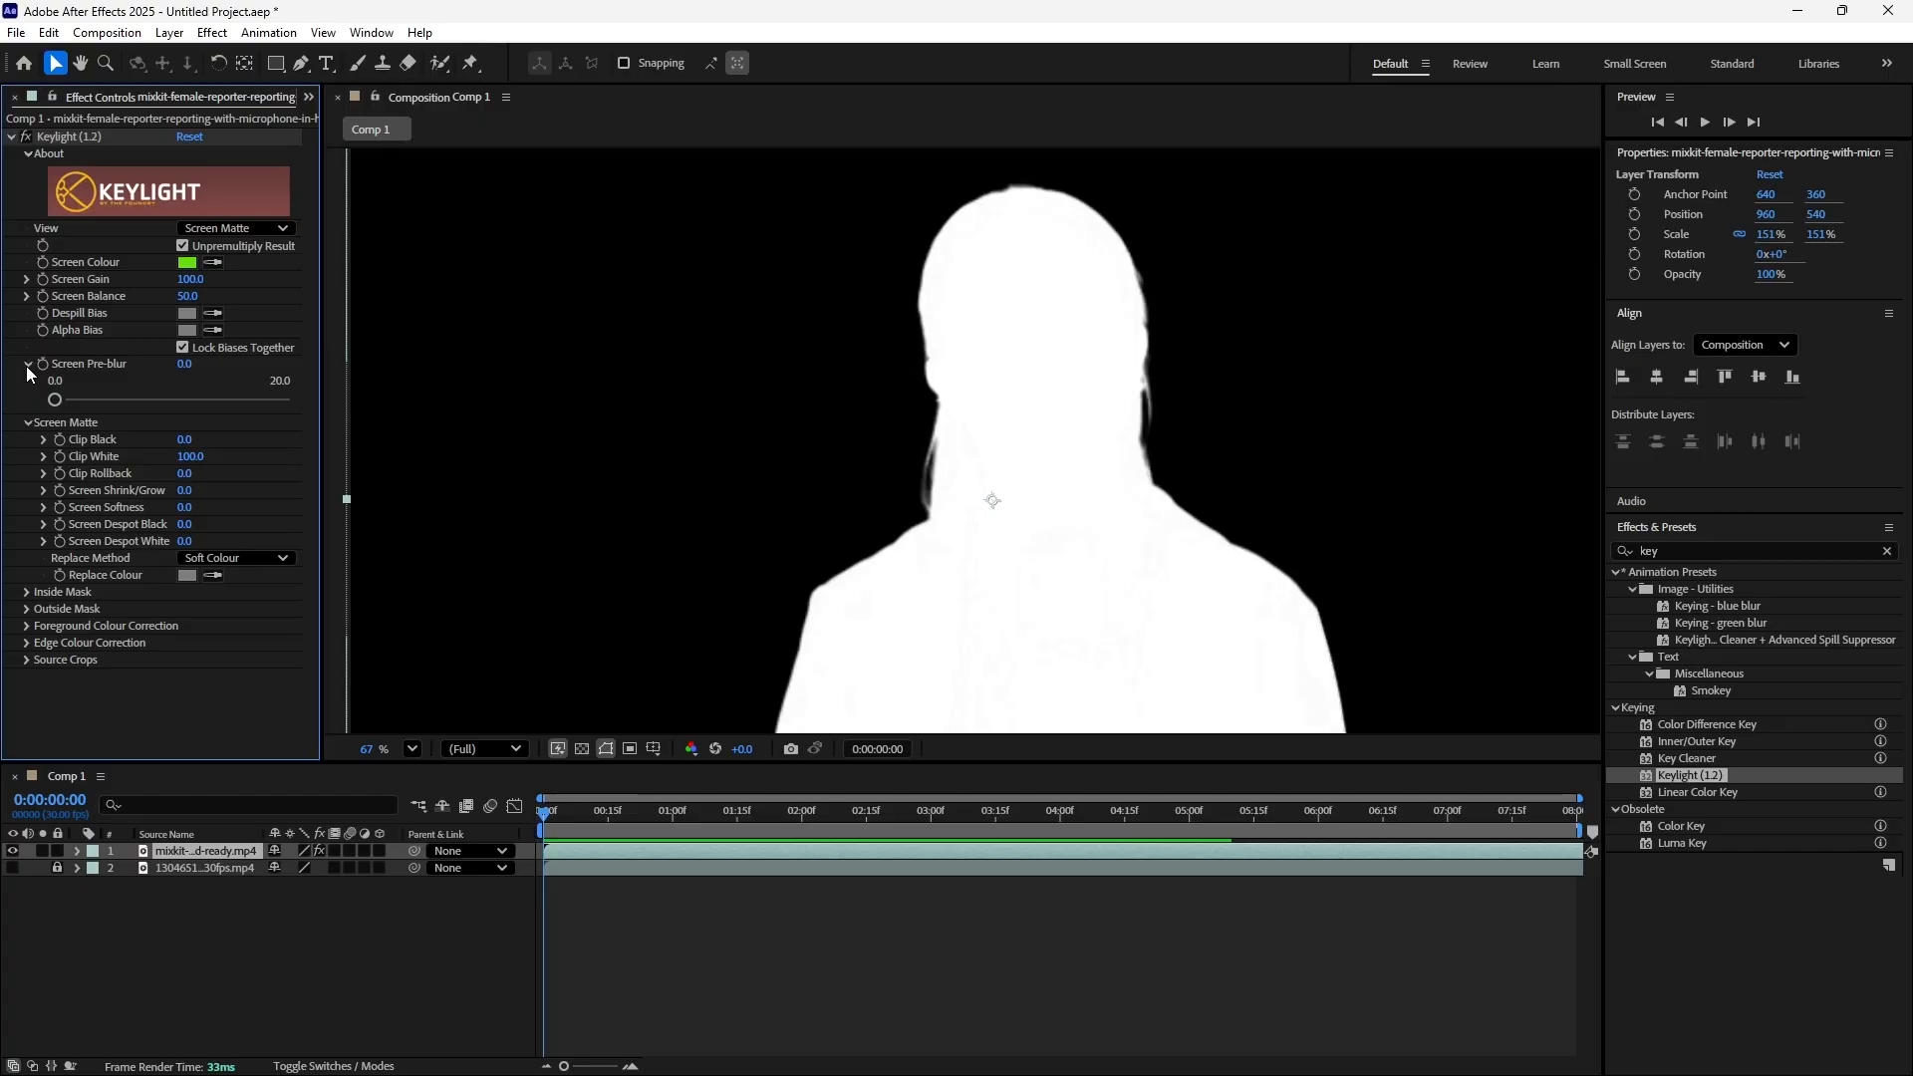
click(55, 399)
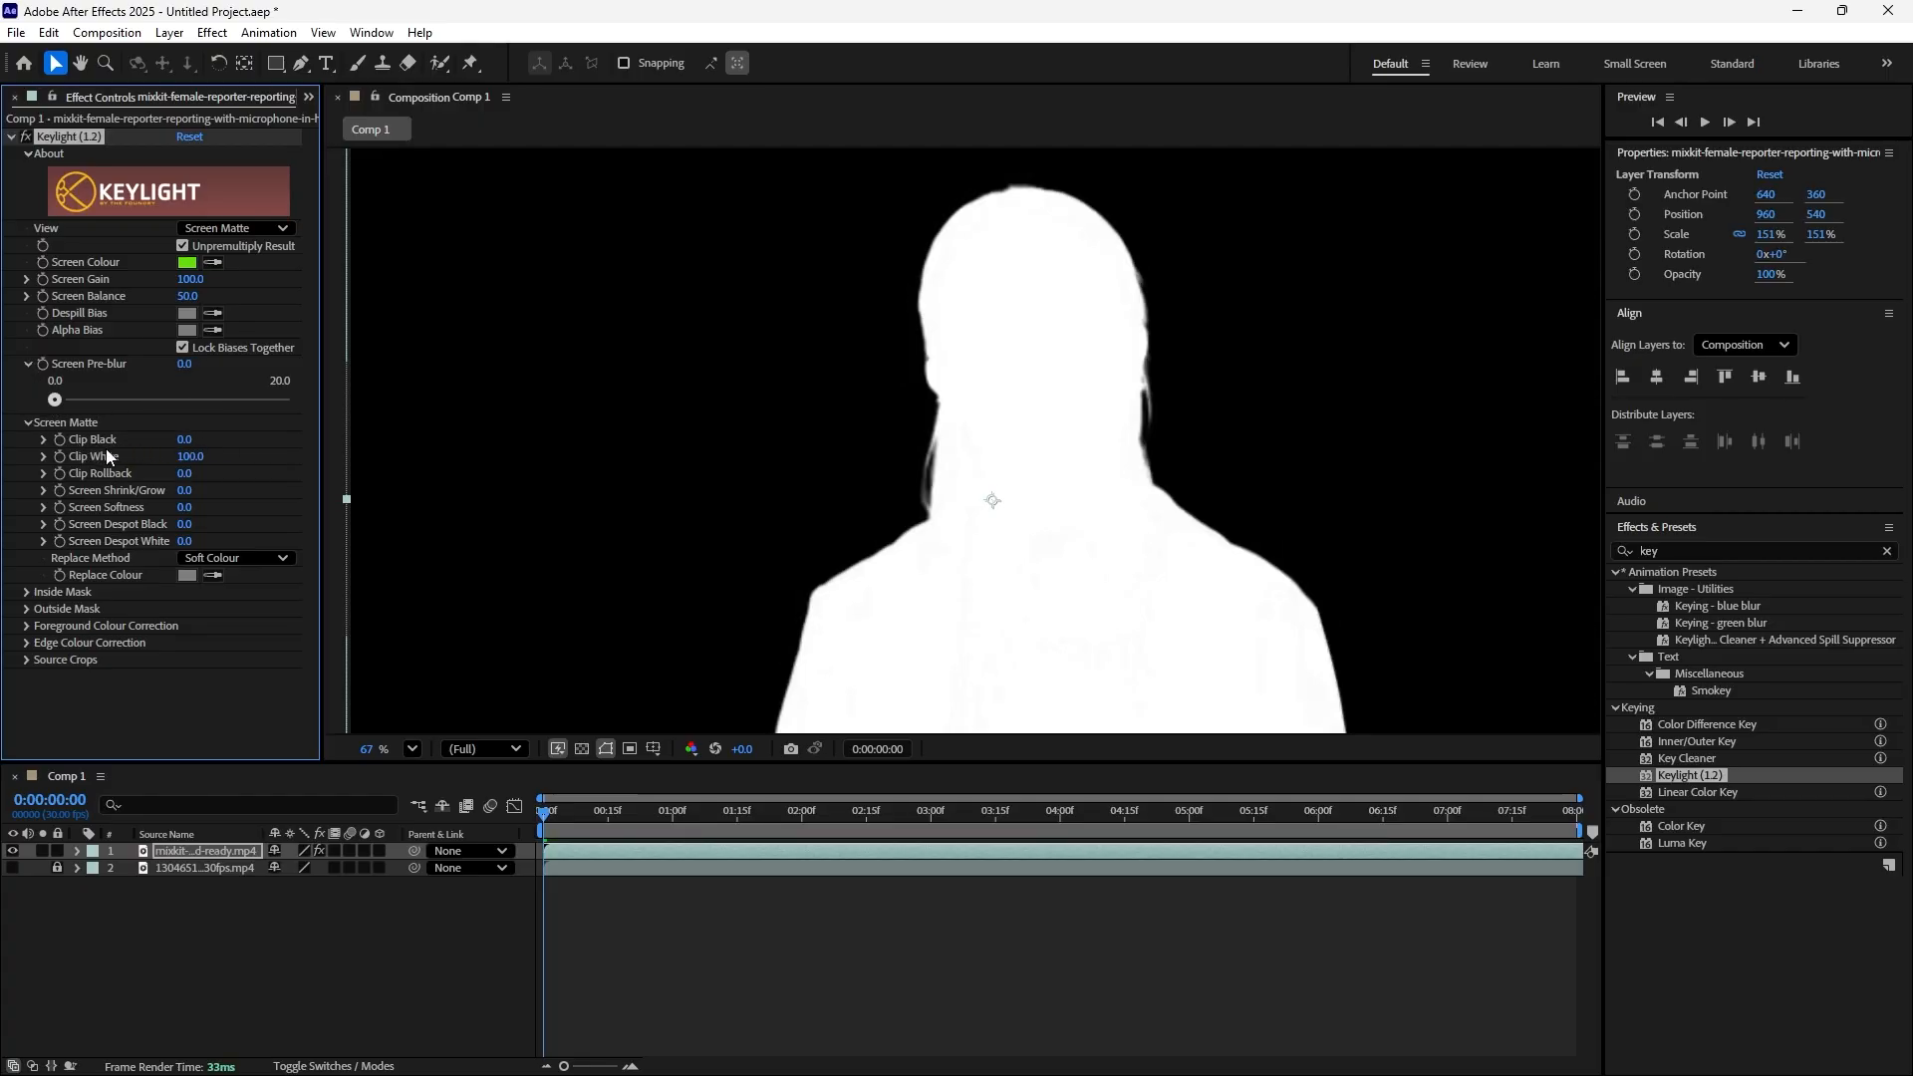
drag(55, 399, 166, 400)
scroll(914, 446, up, 1)
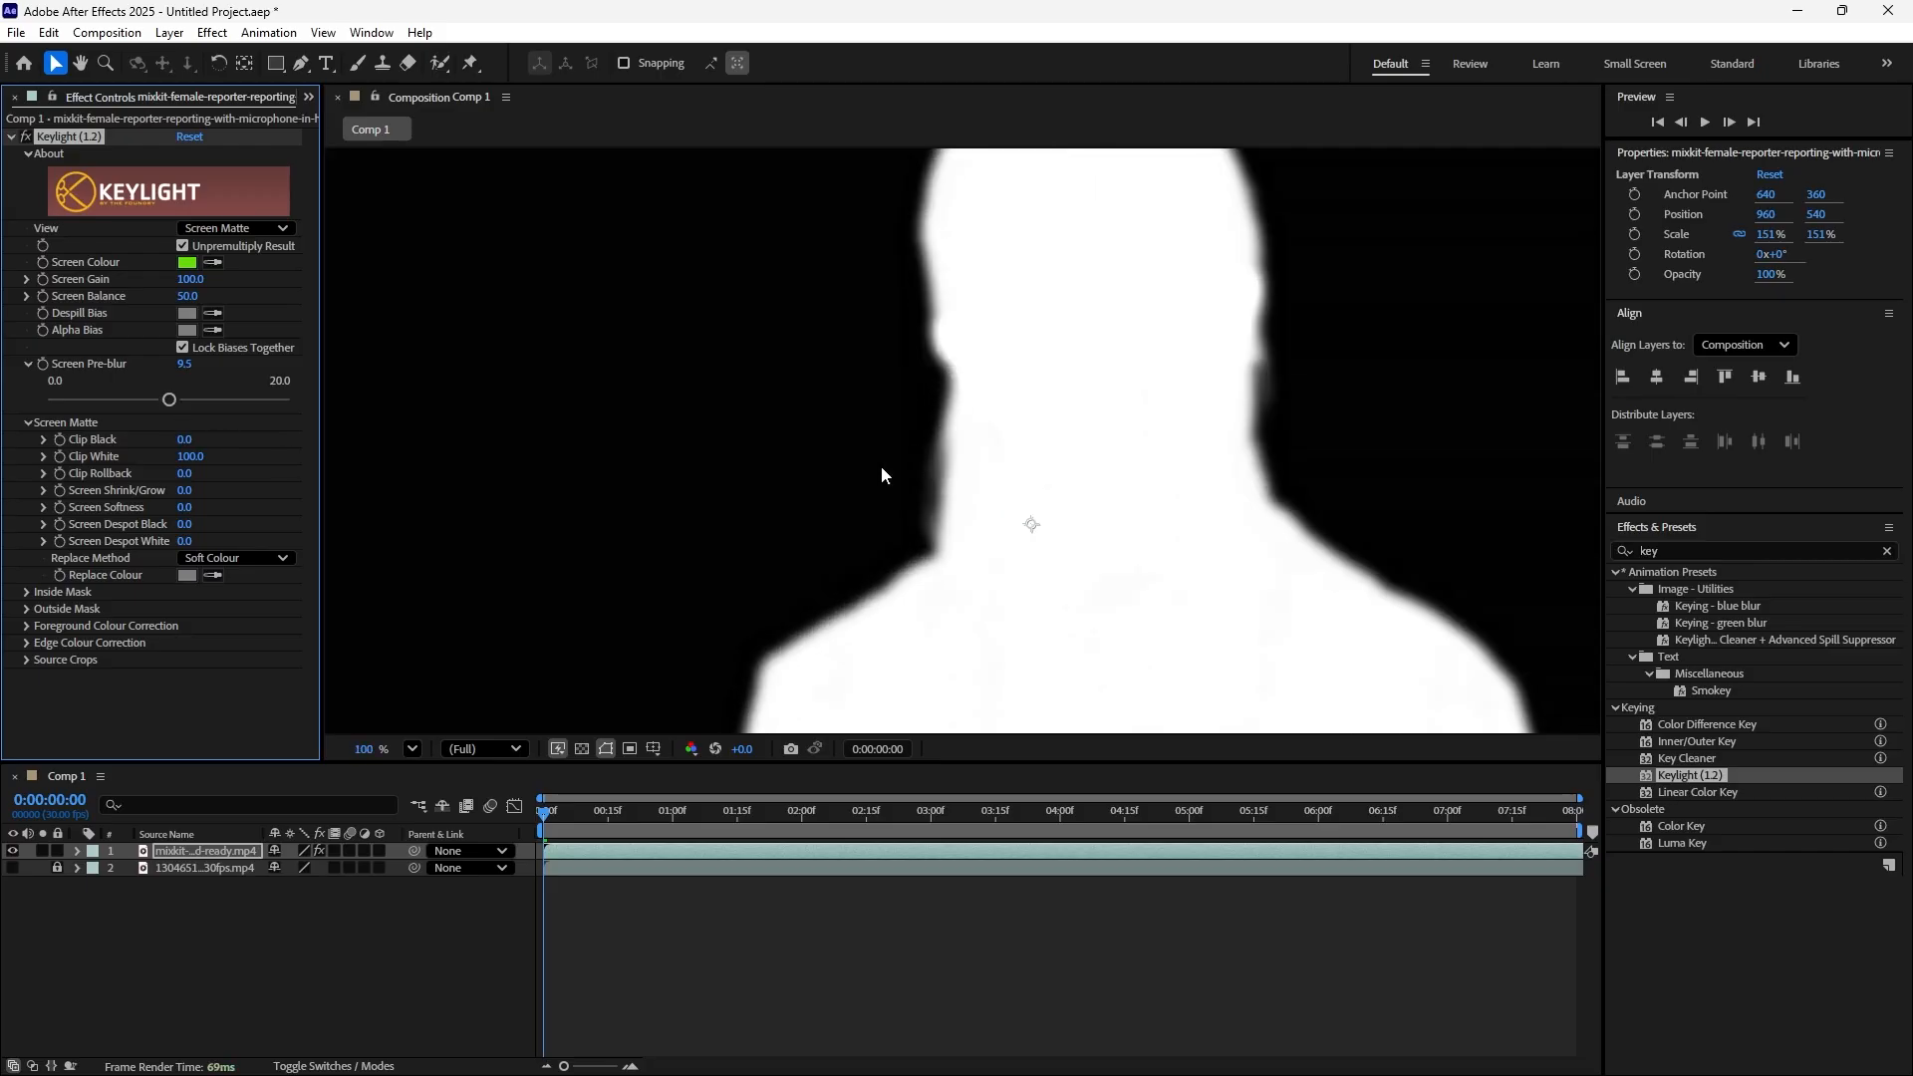
drag(64, 400, 4, 405)
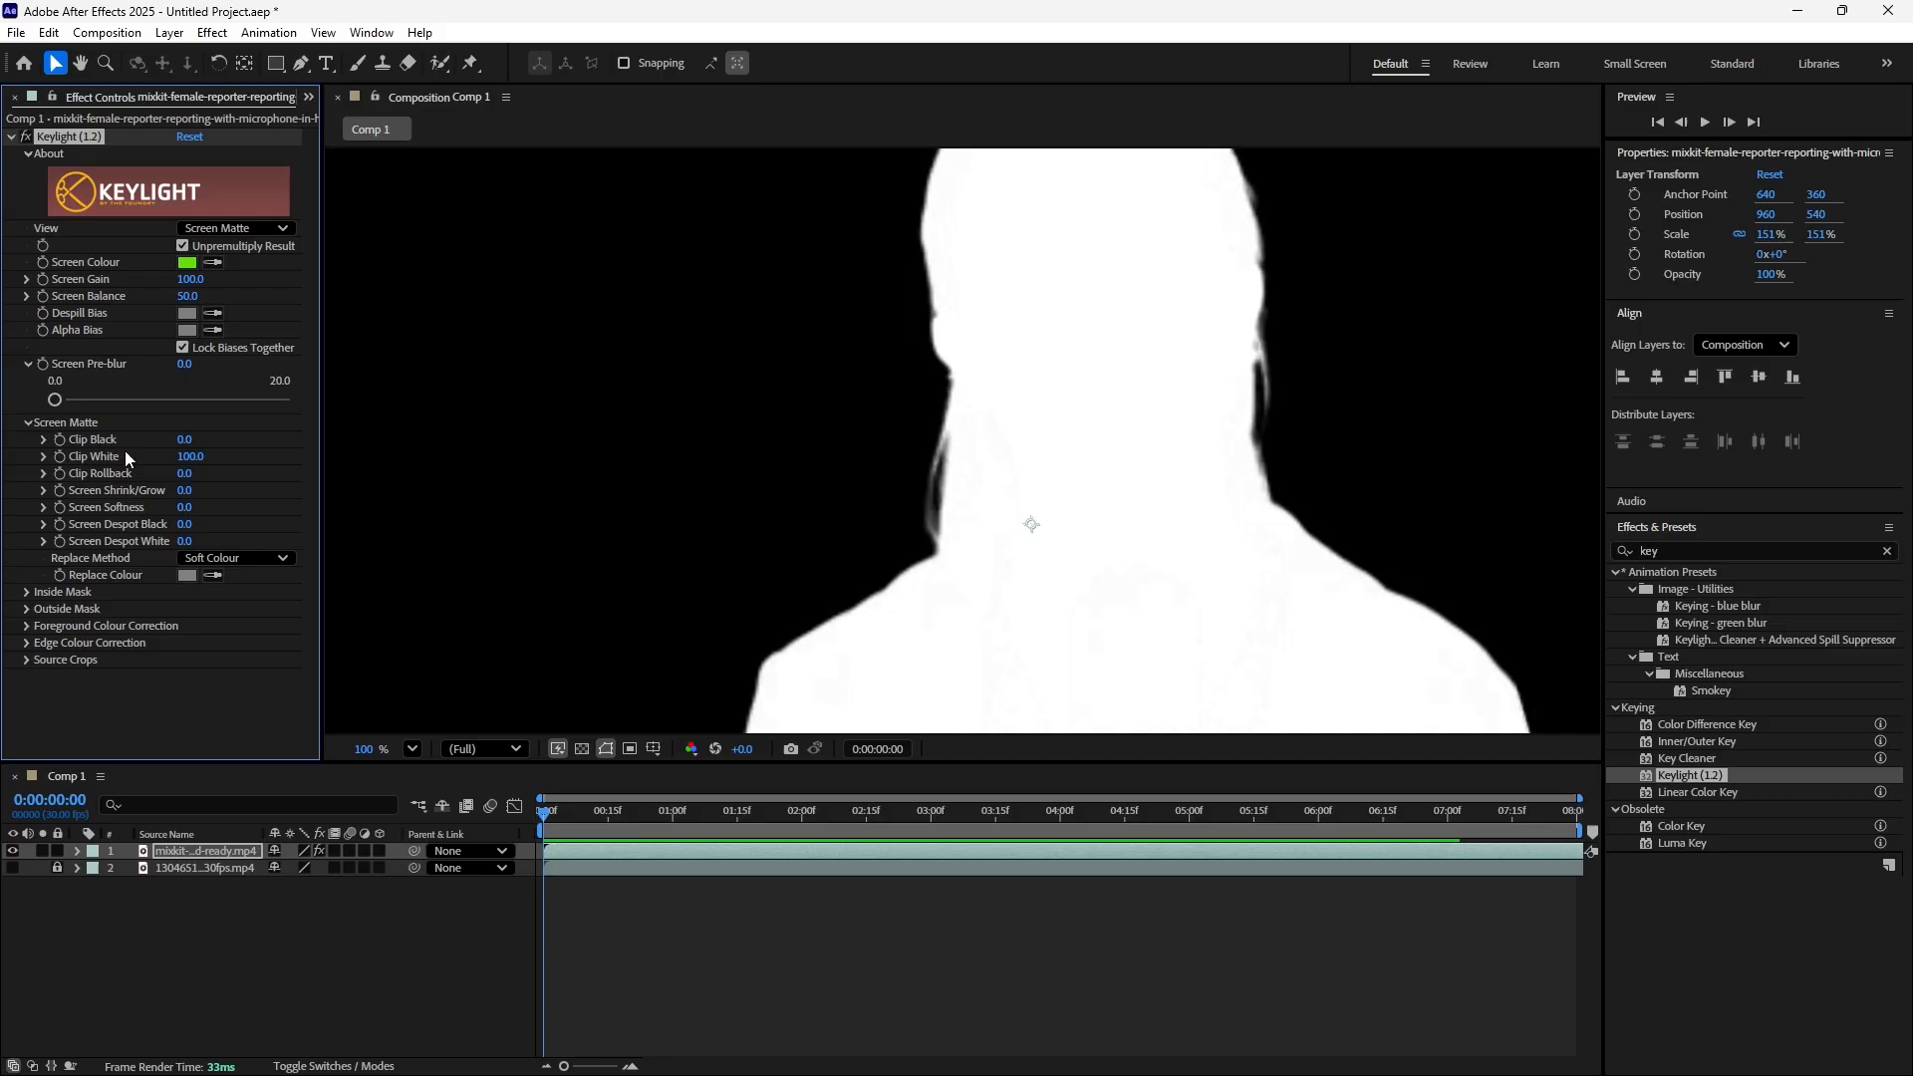
Try changing the Screen Matte's Clip Black, Clip White and Shrink/Grow plus a Softness of 1.6, and undo the changes
mouse_move(184, 440)
mouse_down()
mouse_move(309, 461)
mouse_move(195, 455)
mouse_up()
drag(187, 460, 227, 495)
key(ctrl+z)
drag(184, 490, 209, 541)
key(ctrl+z)
drag(182, 511, 228, 537)
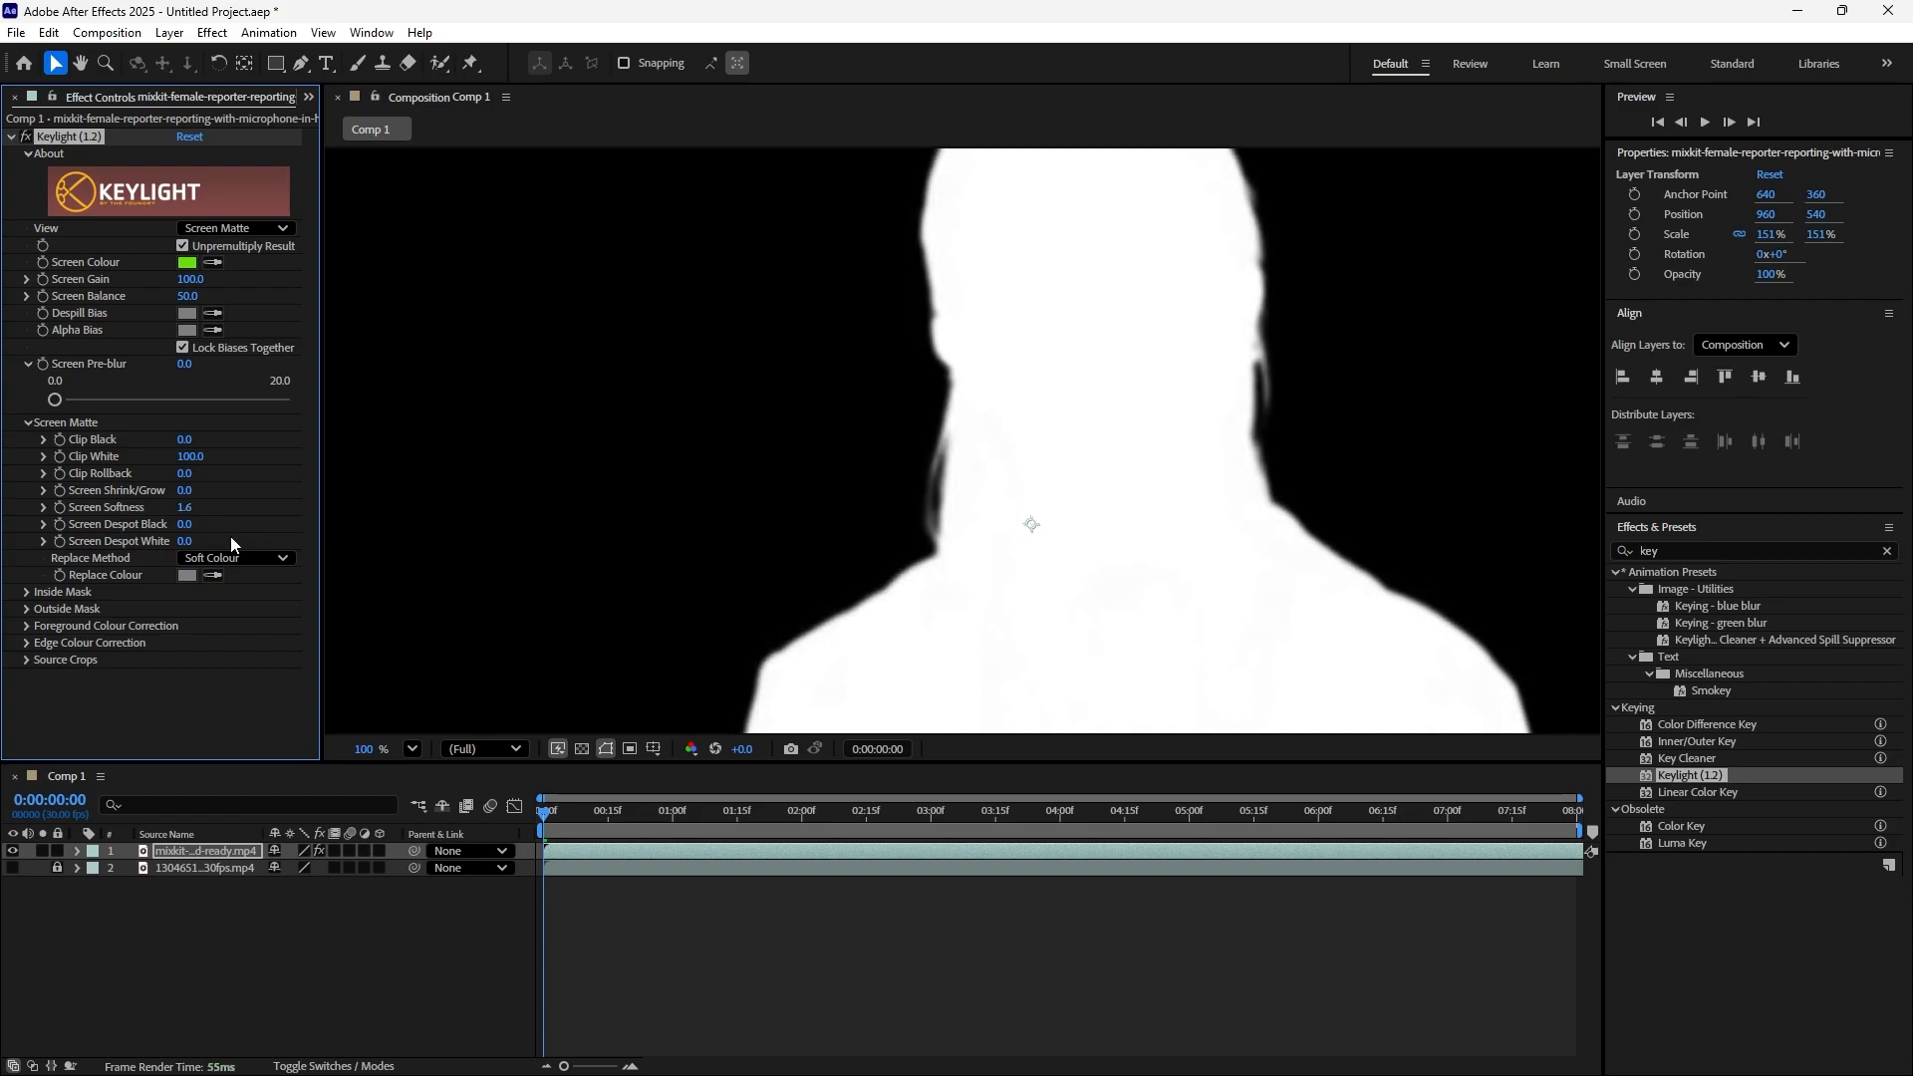
key(ctrl+z)
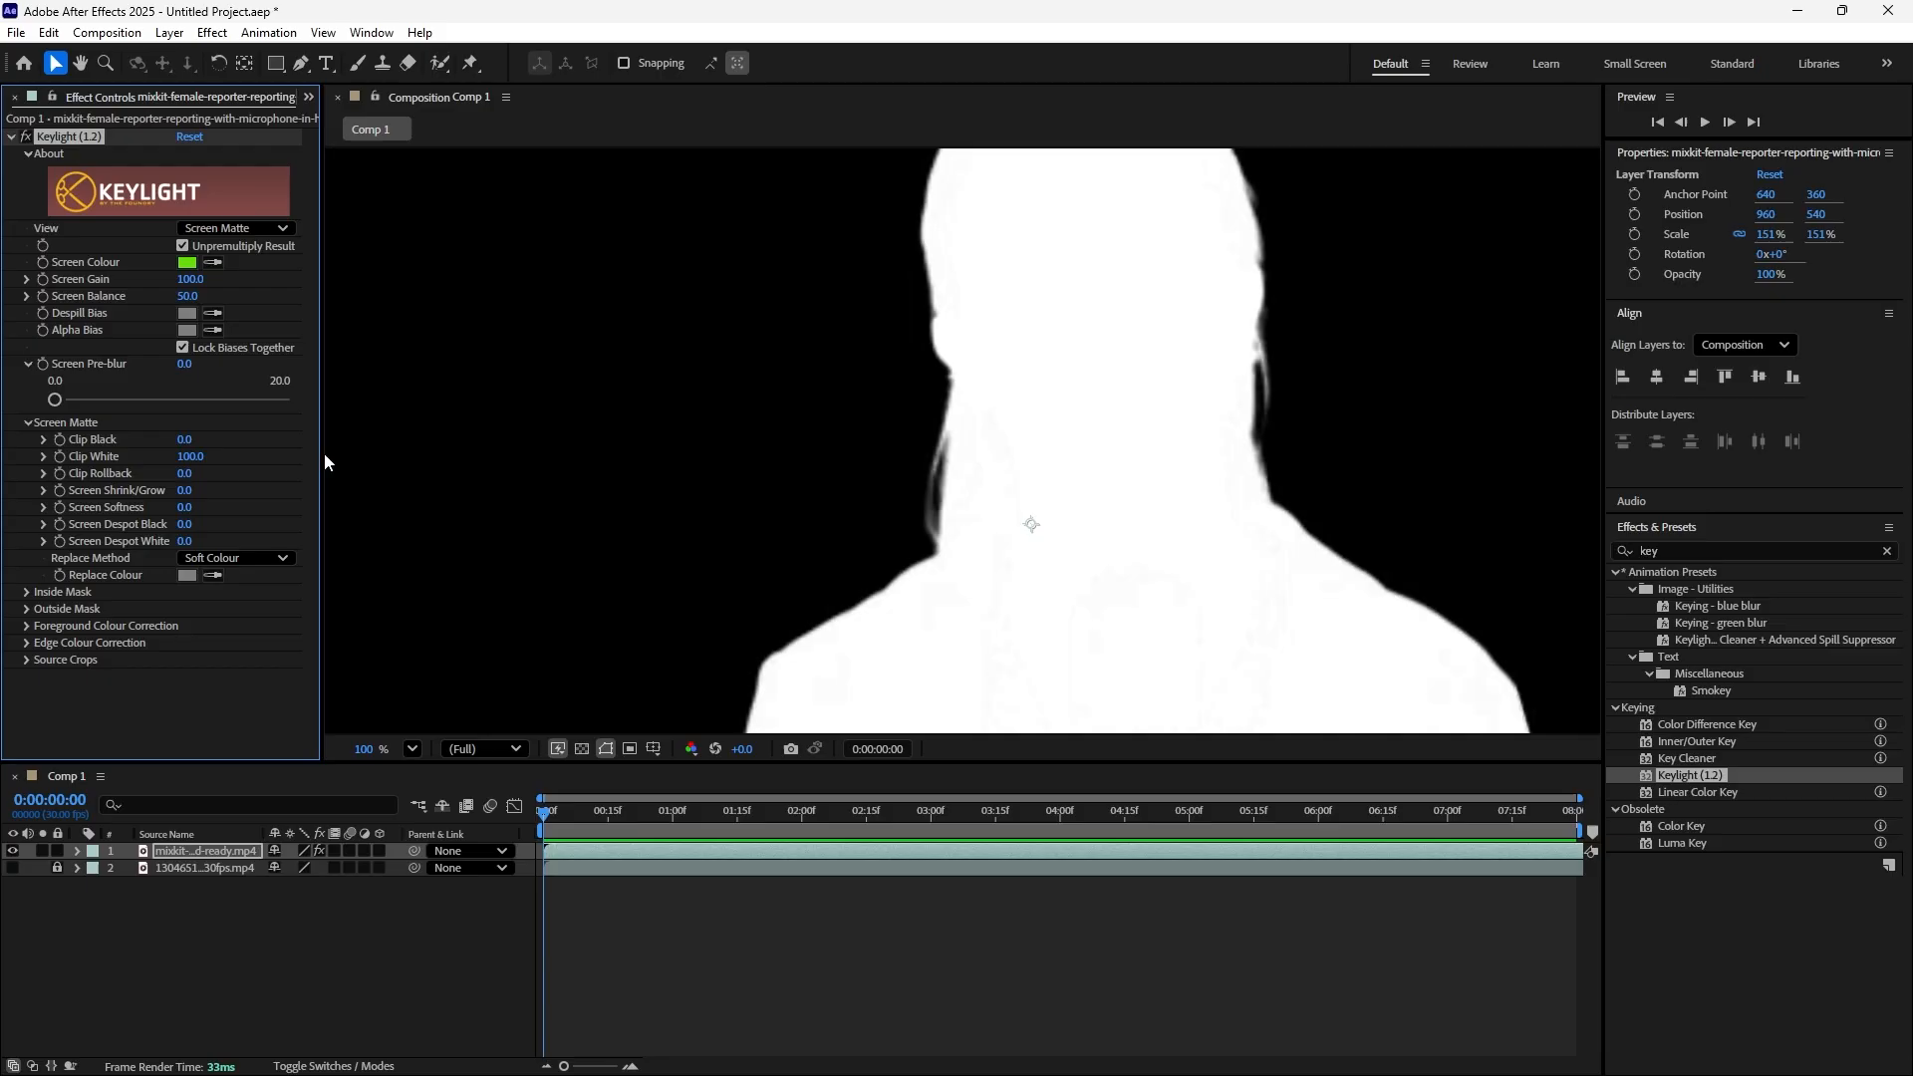
Enable Keylight's Edge Colour Correction
click(28, 643)
scroll(247, 551, down, 2)
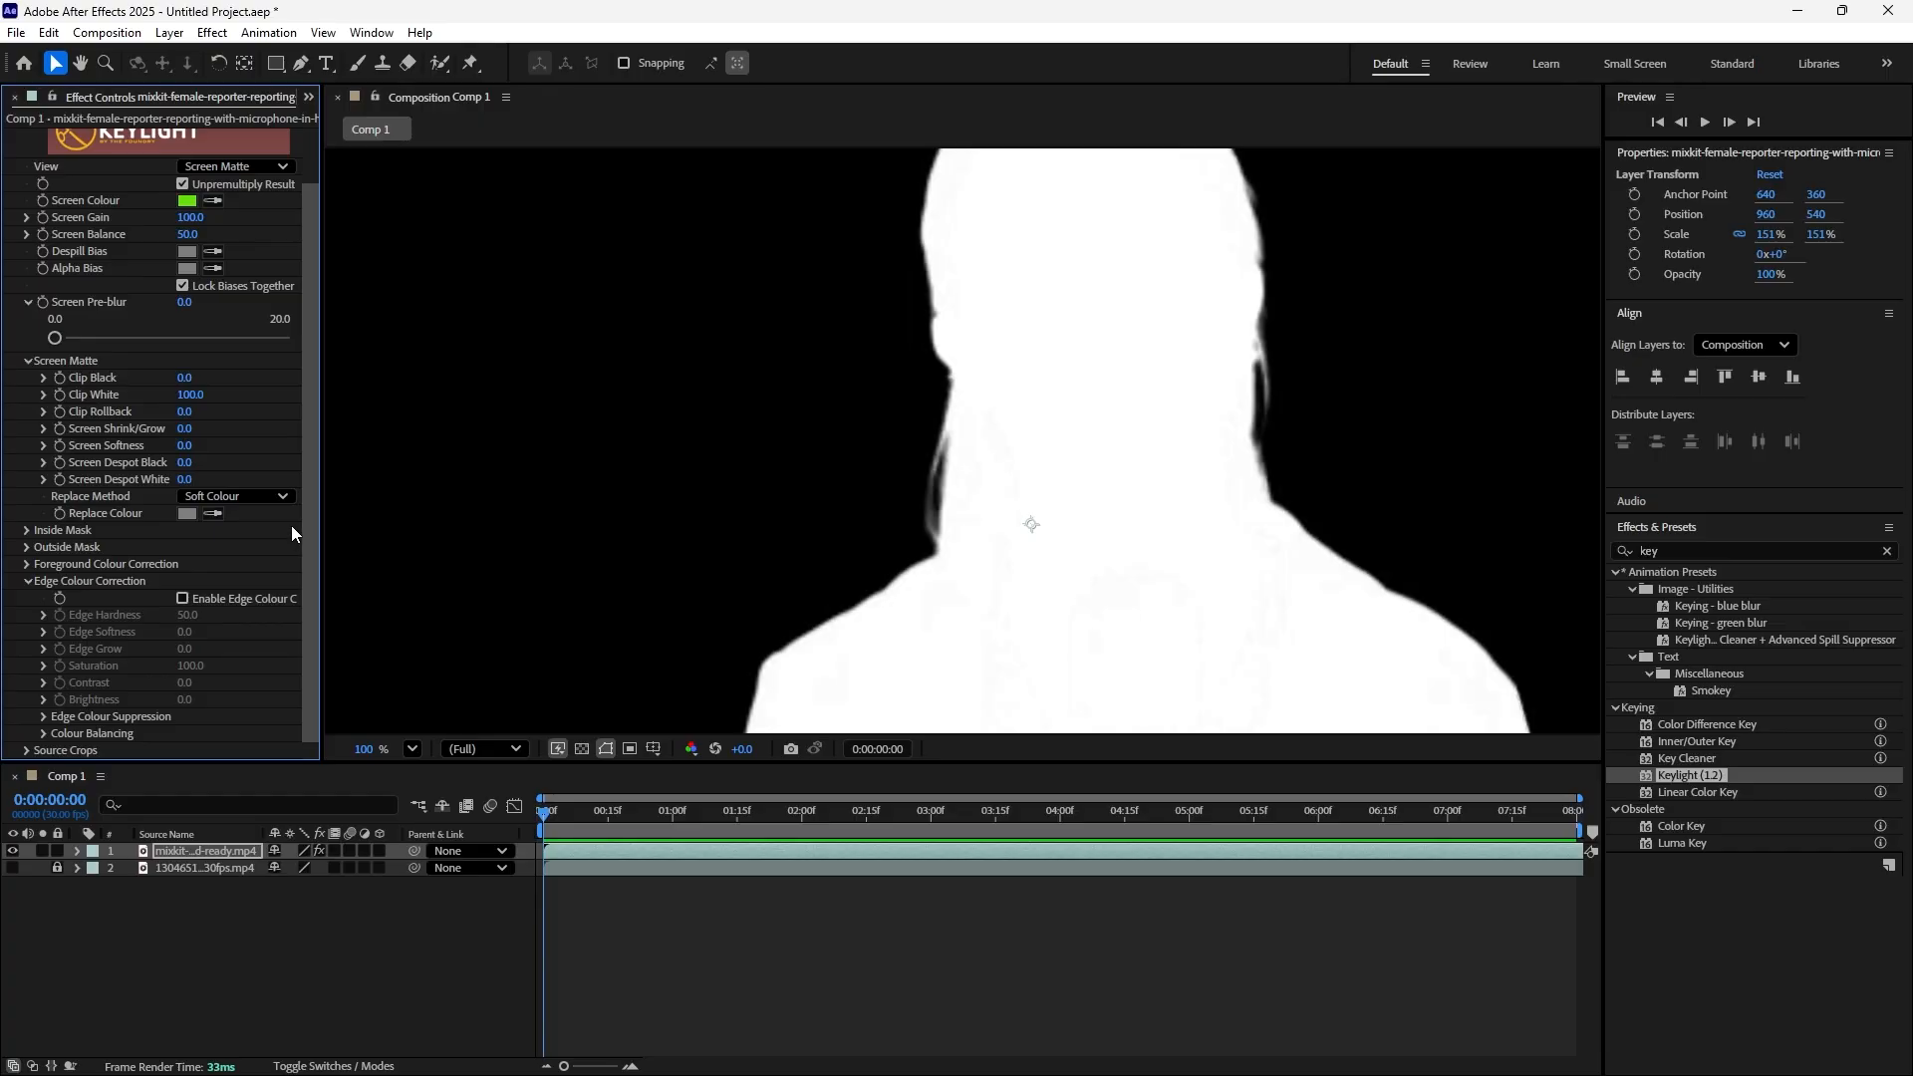
click(182, 599)
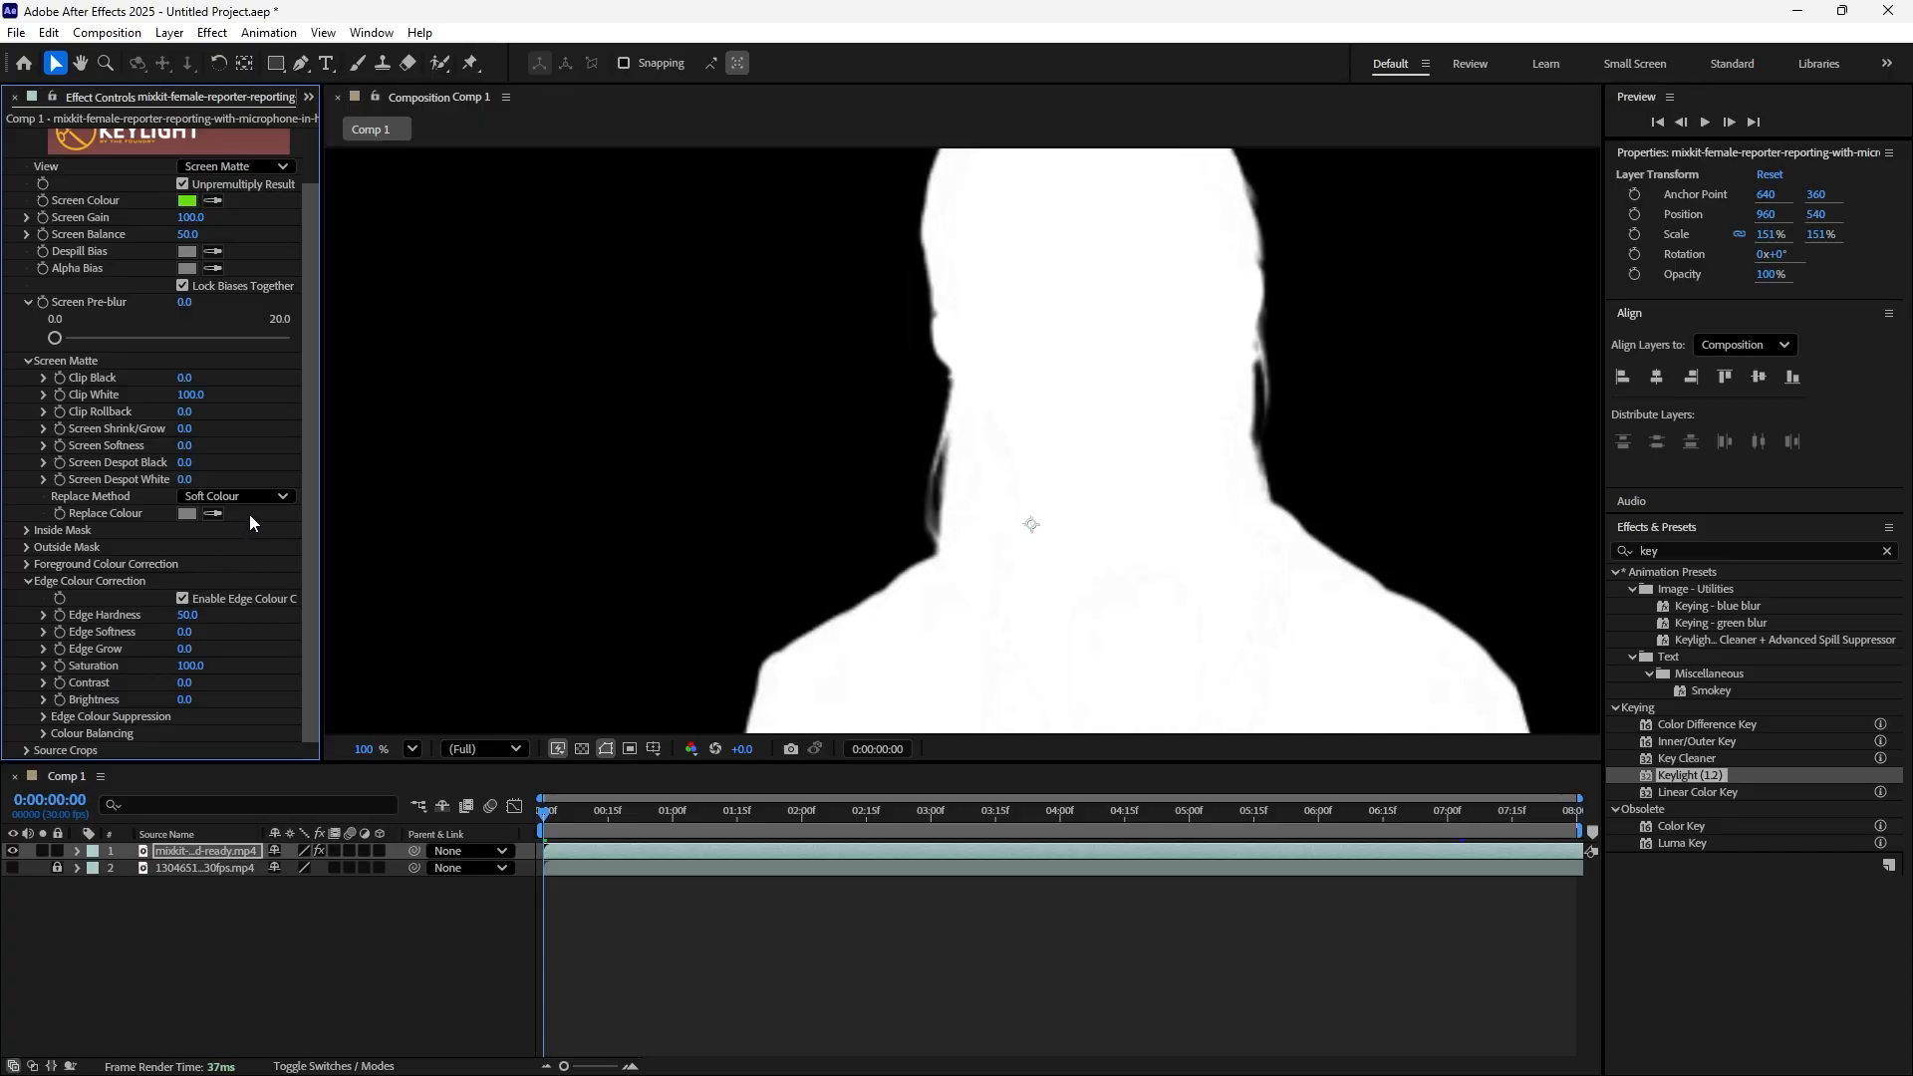
Set Keylight's View to Source and inspect the reporter's hair and jacket edges against the green screen
scroll(284, 197, up, 2)
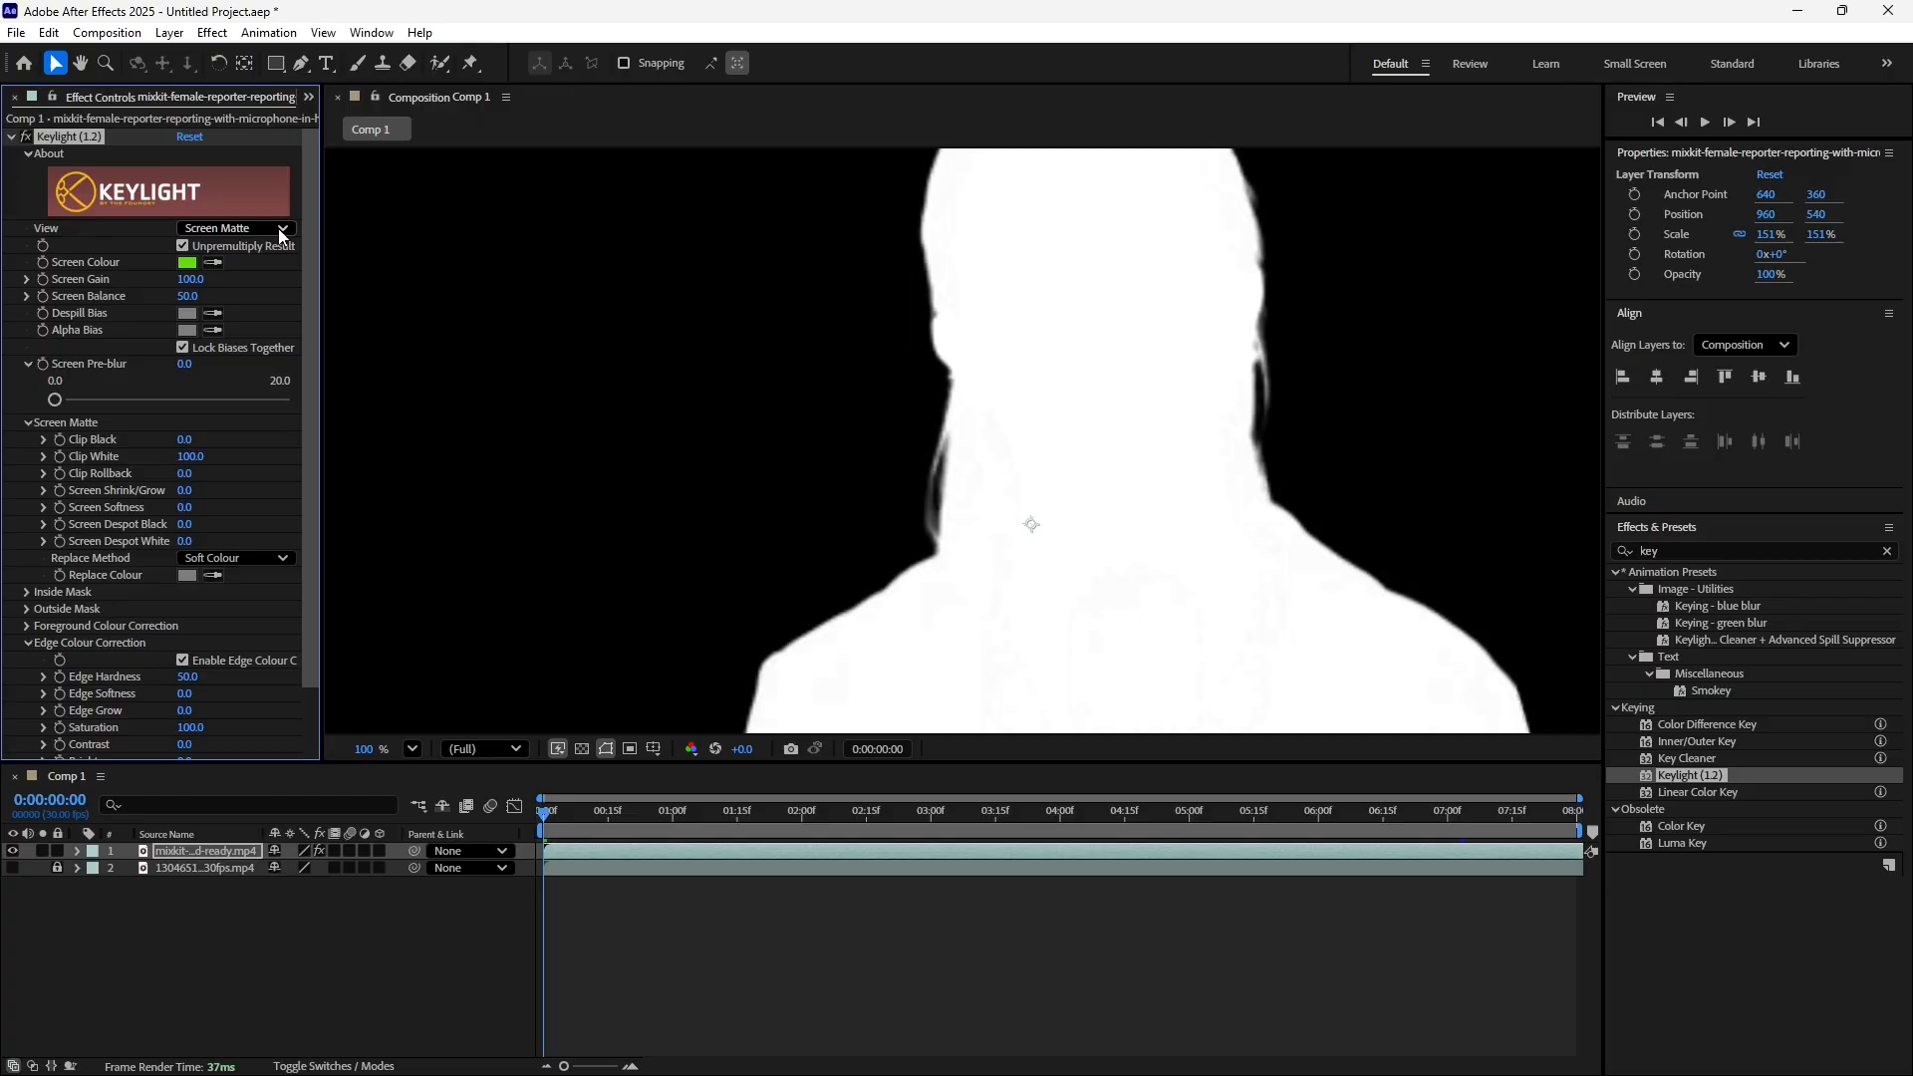
click(281, 230)
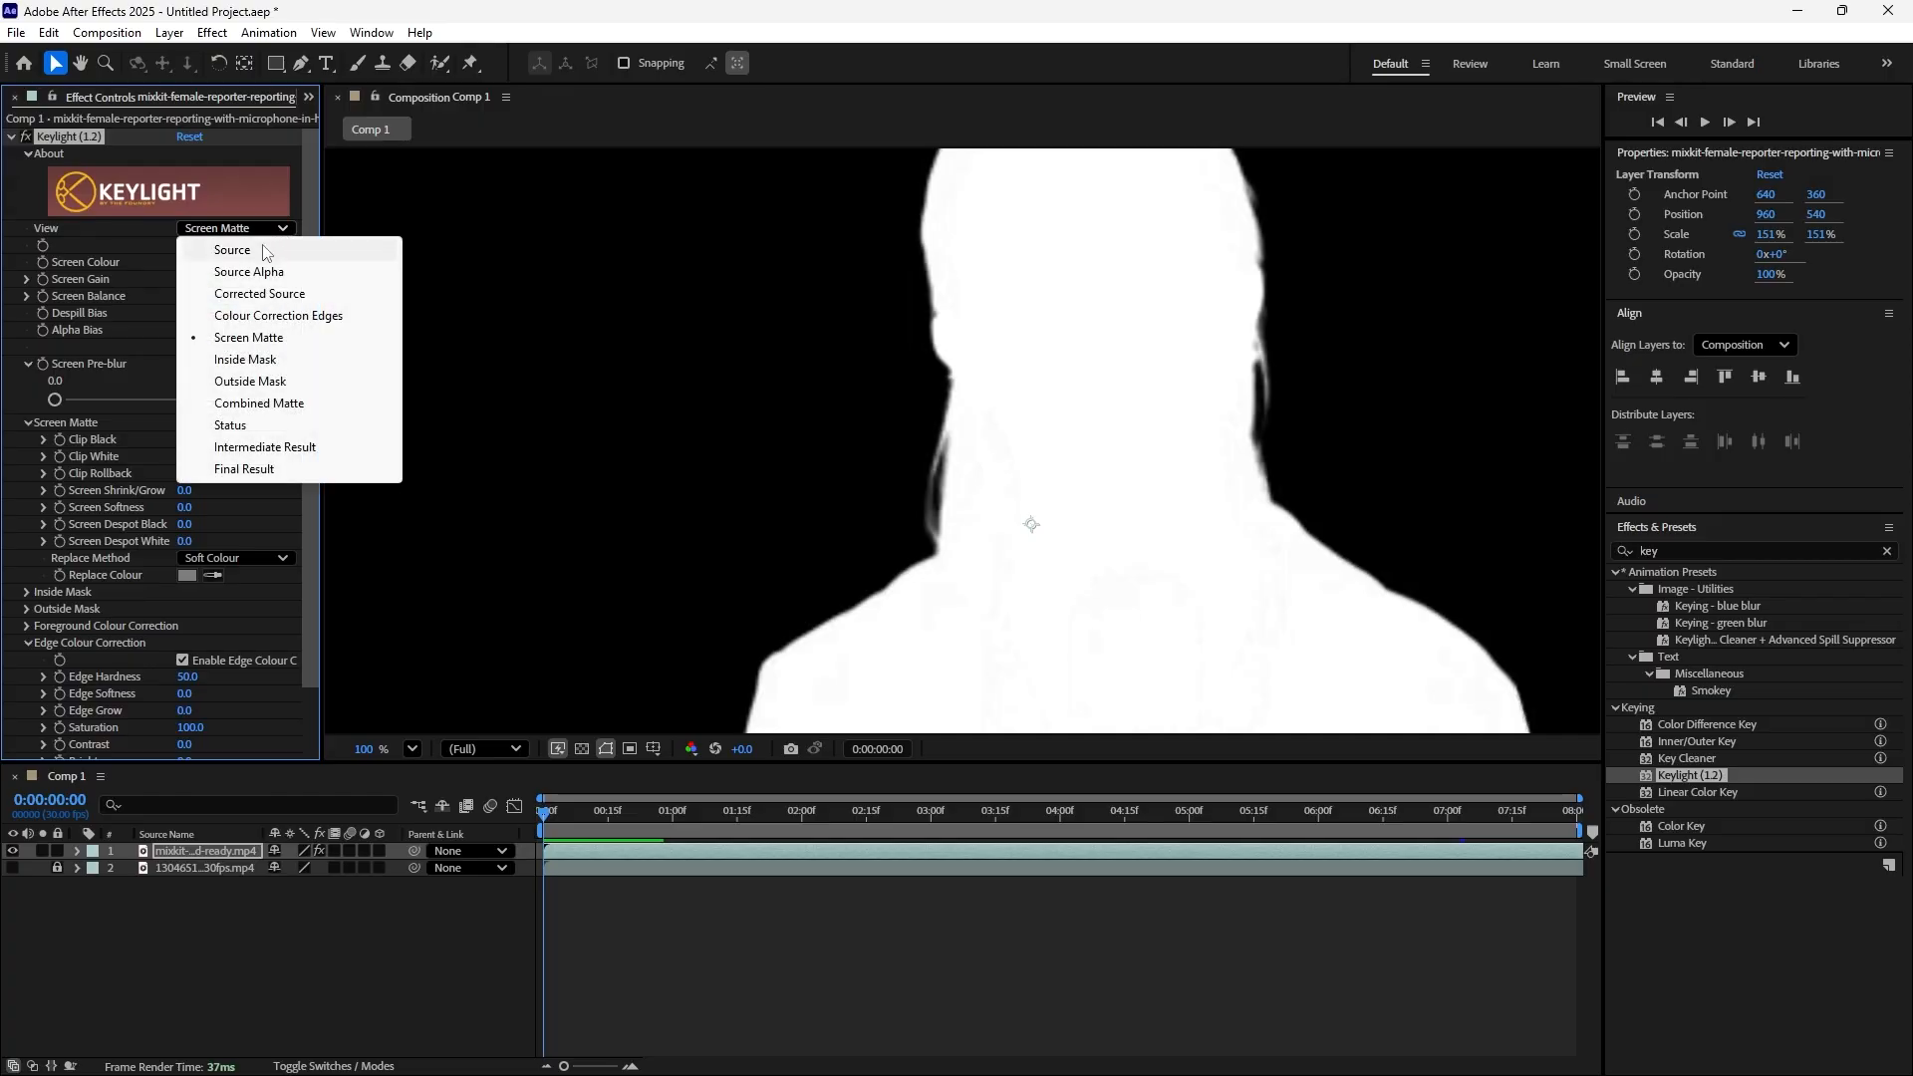
click(262, 250)
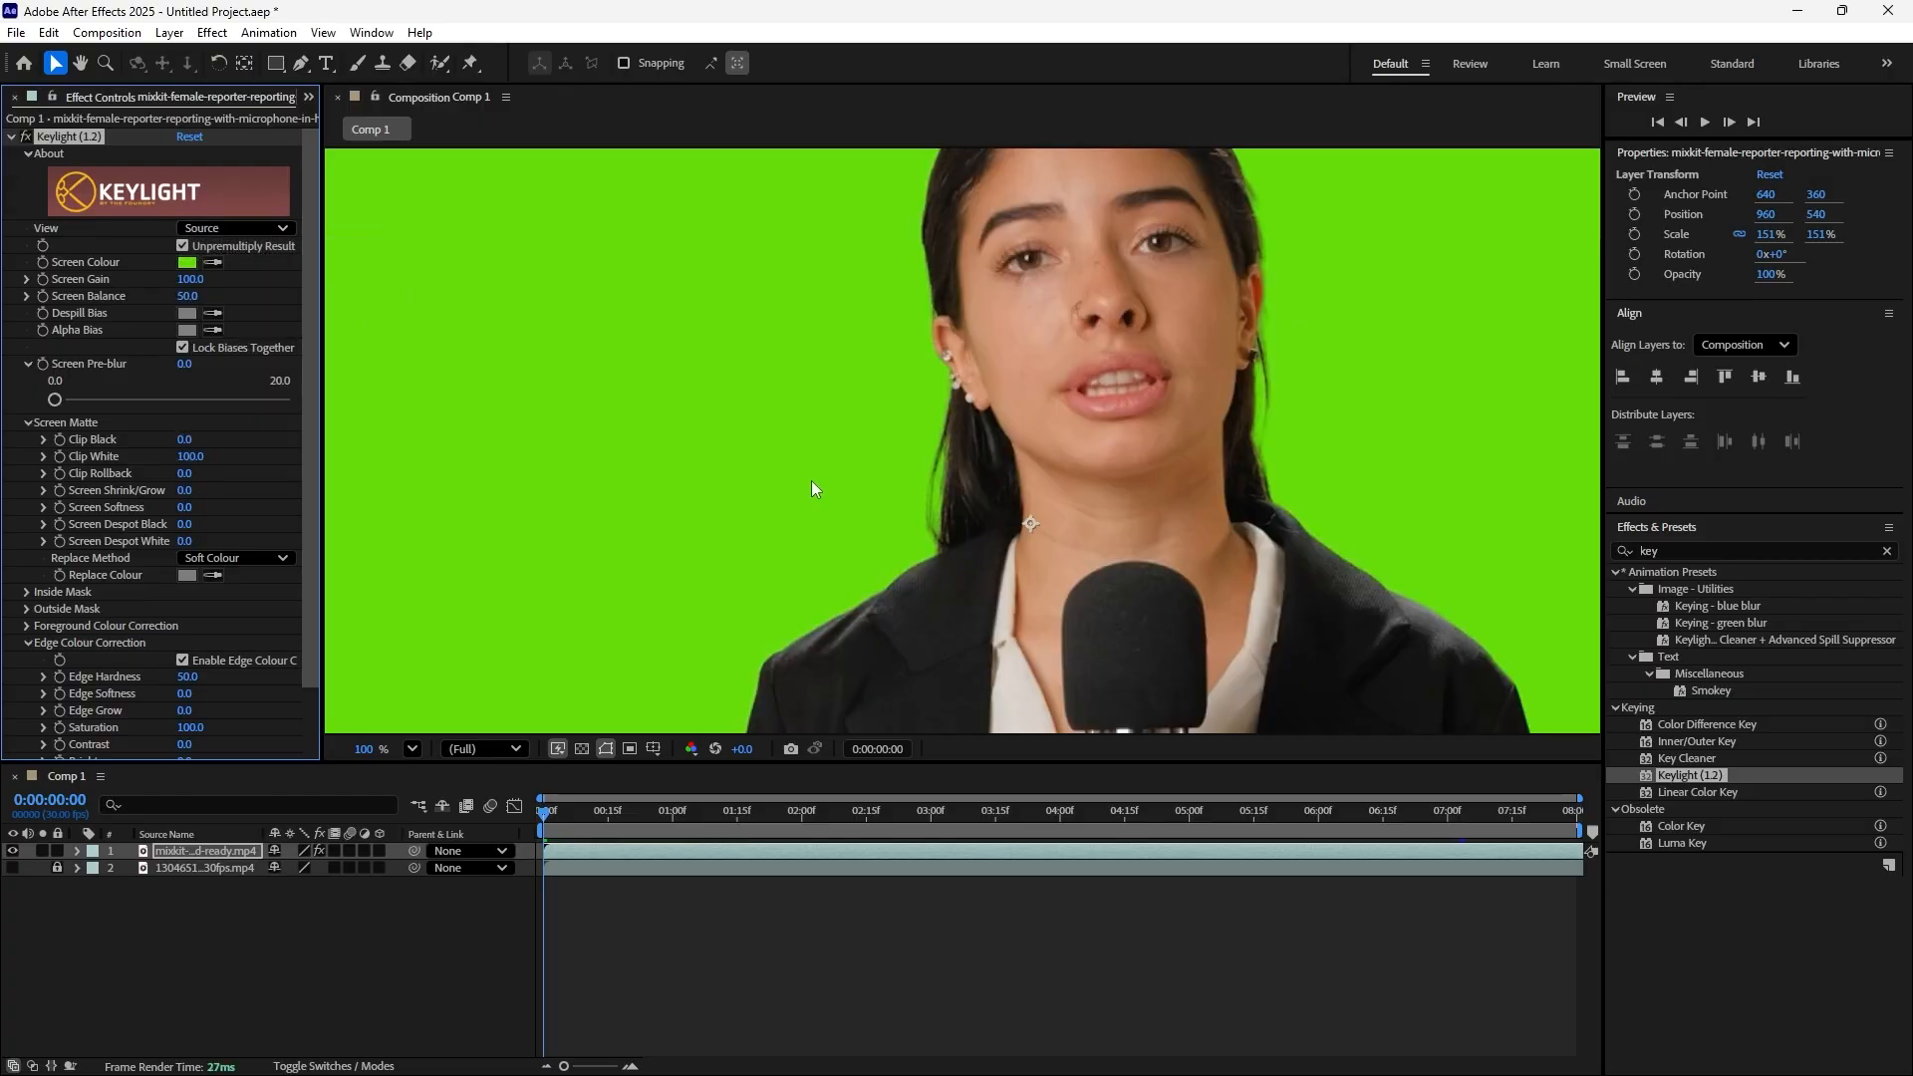
scroll(938, 464, up, 8)
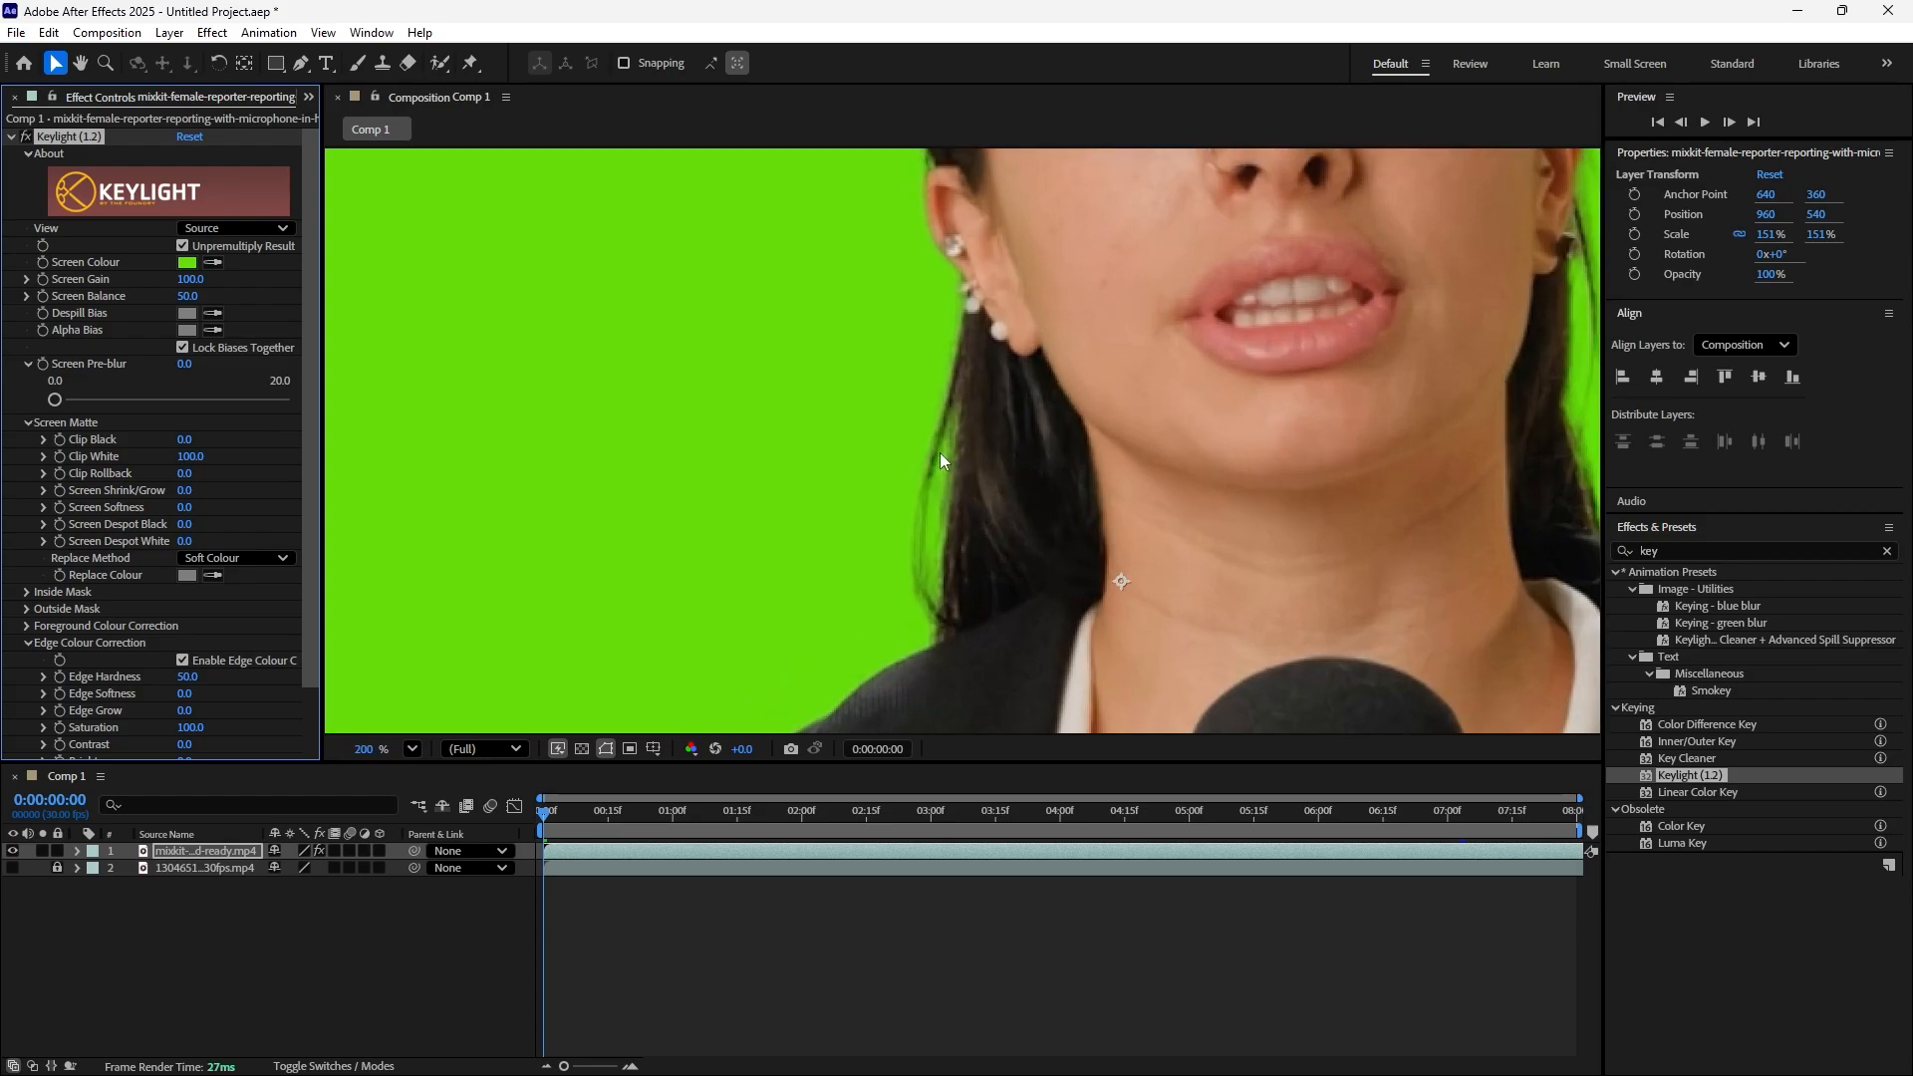
scroll(924, 444, down, 7)
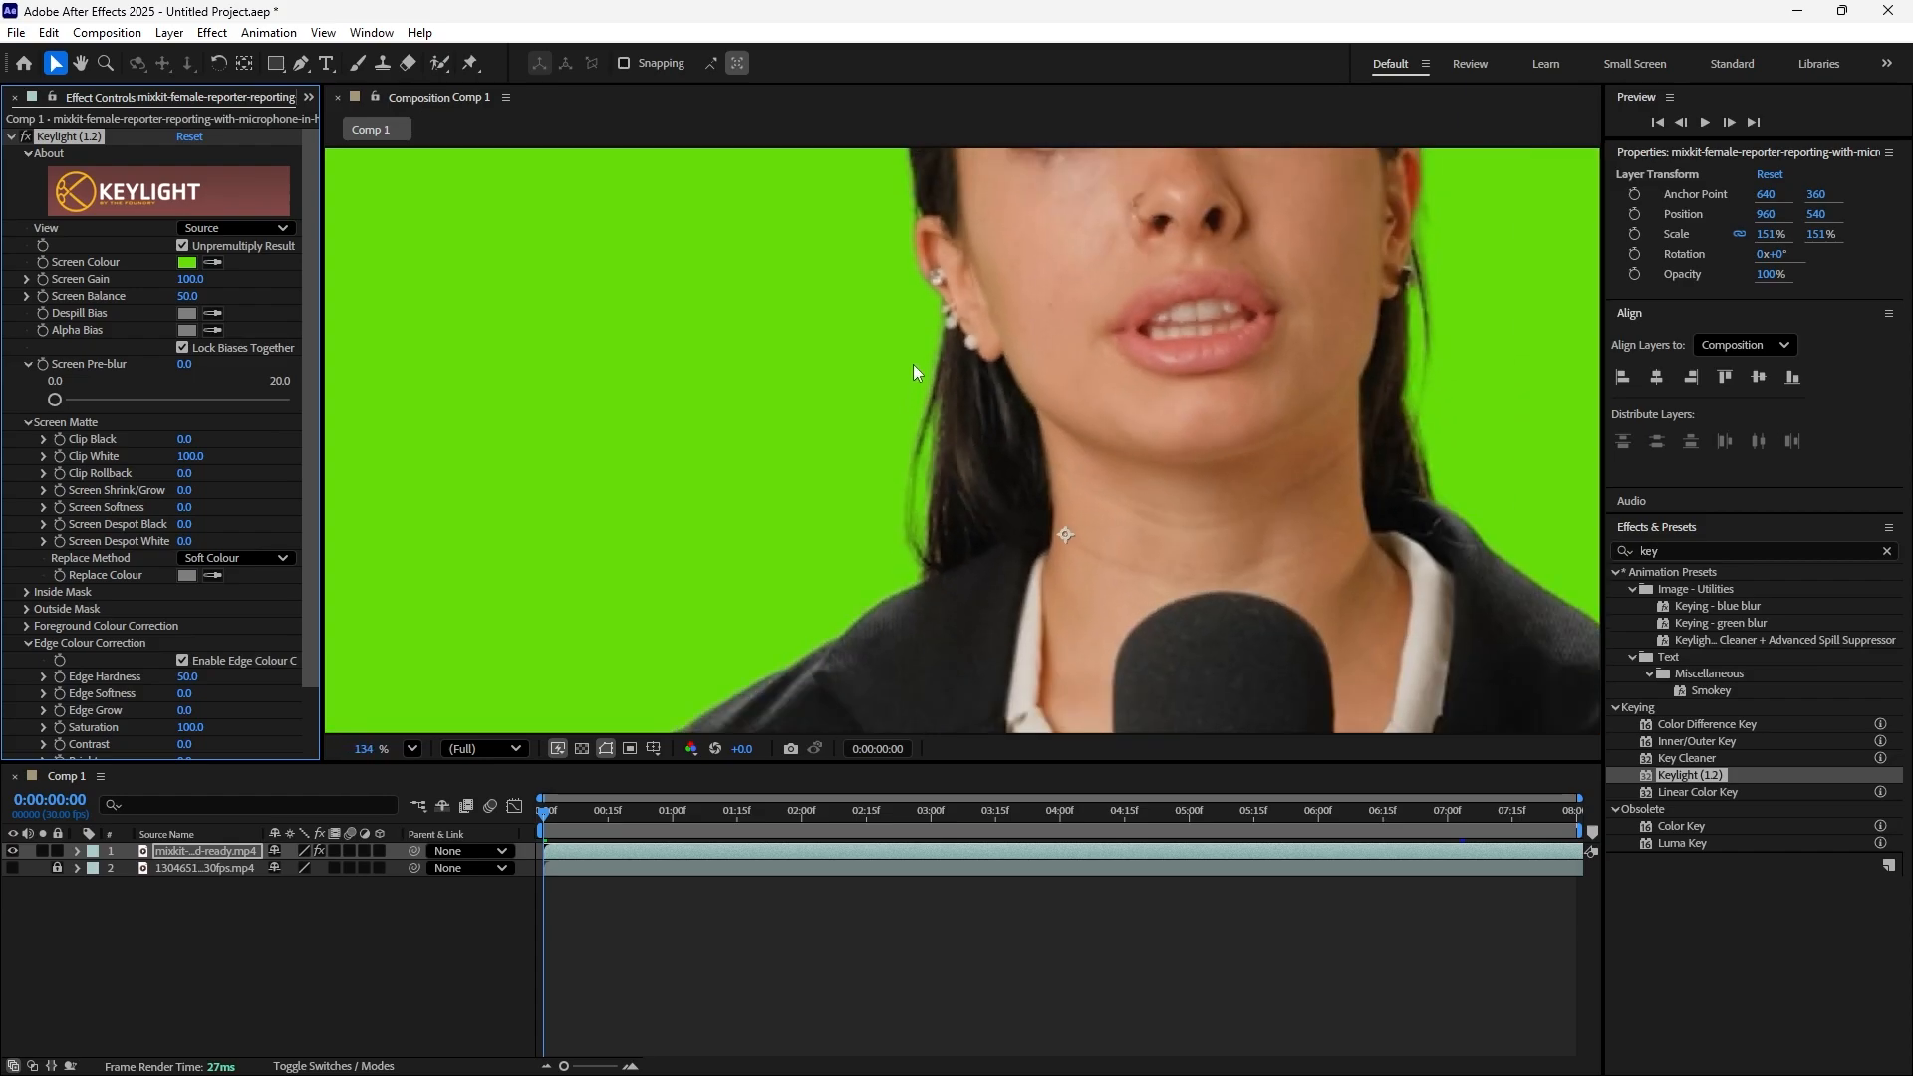
scroll(847, 578, up, 6)
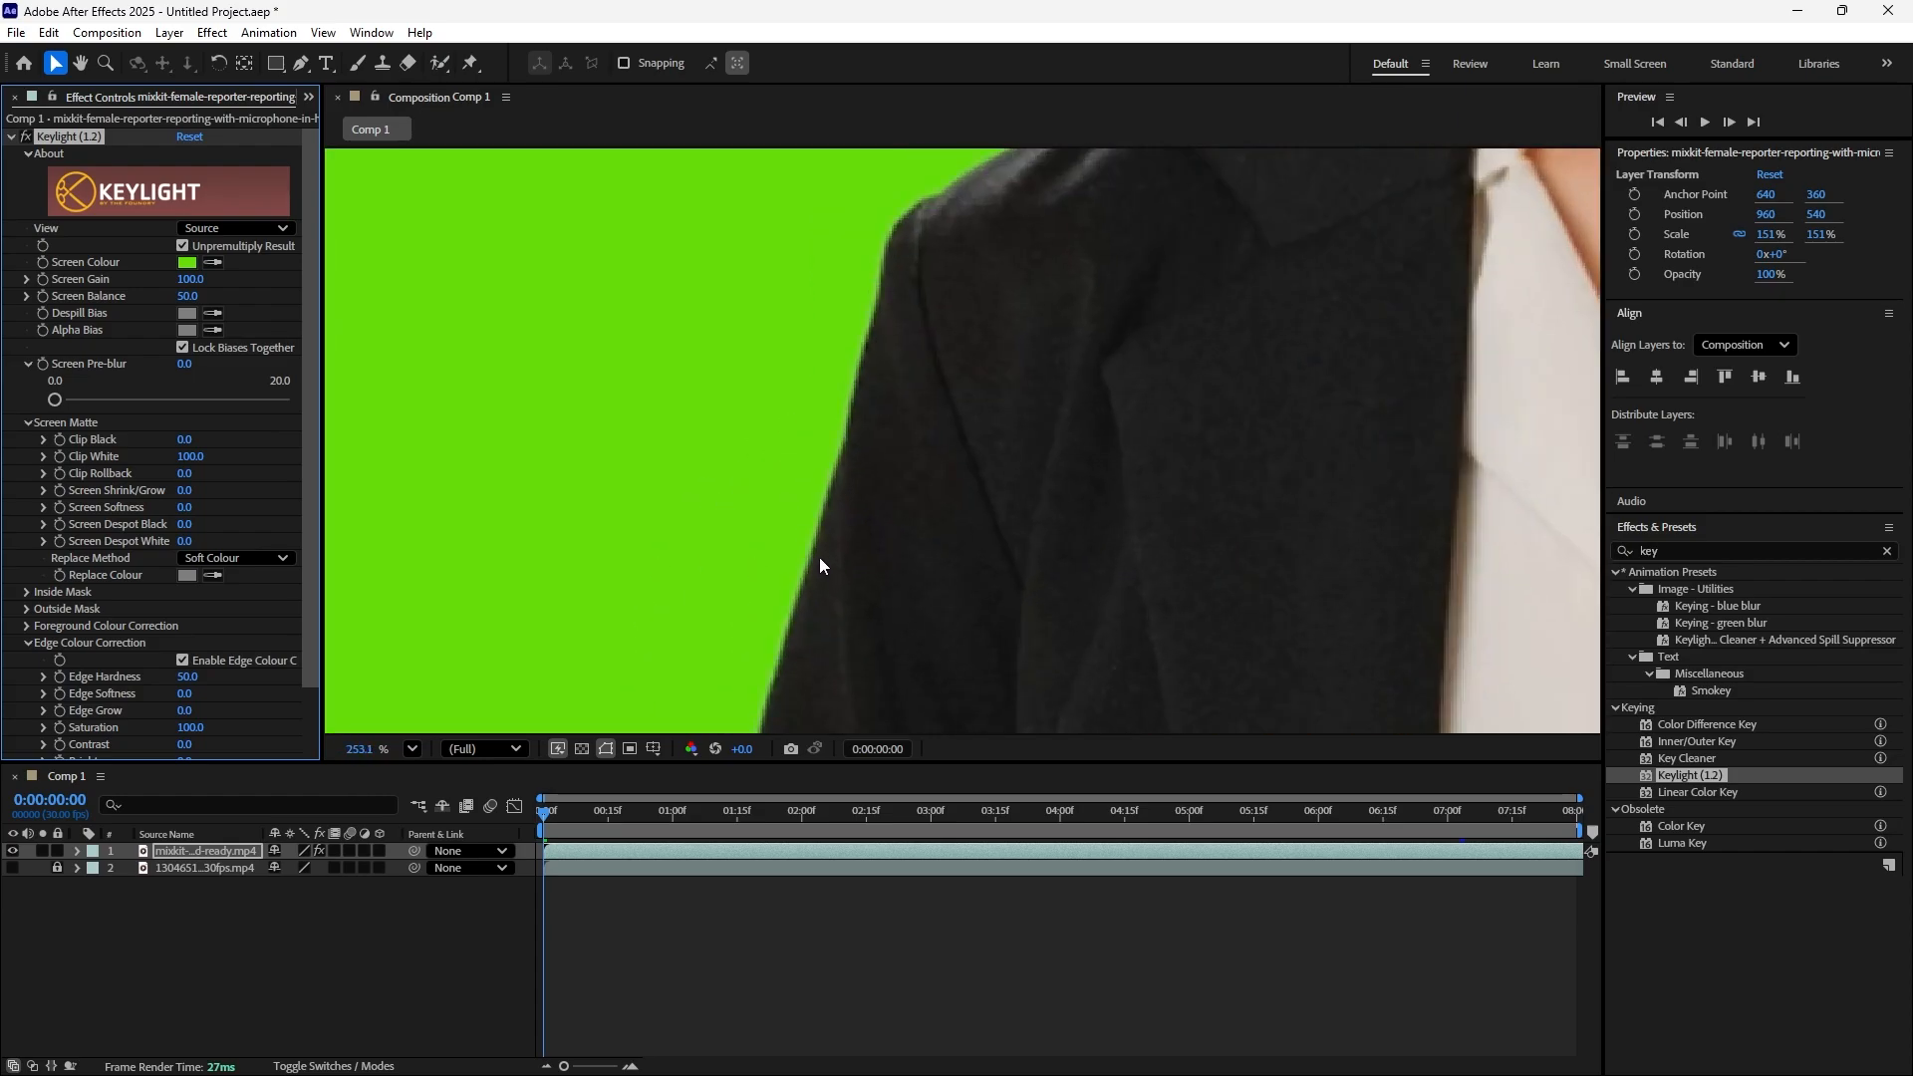
Switch Keylight's View back to Screen Matte and inspect the matte's edges along the shoulders
click(284, 231)
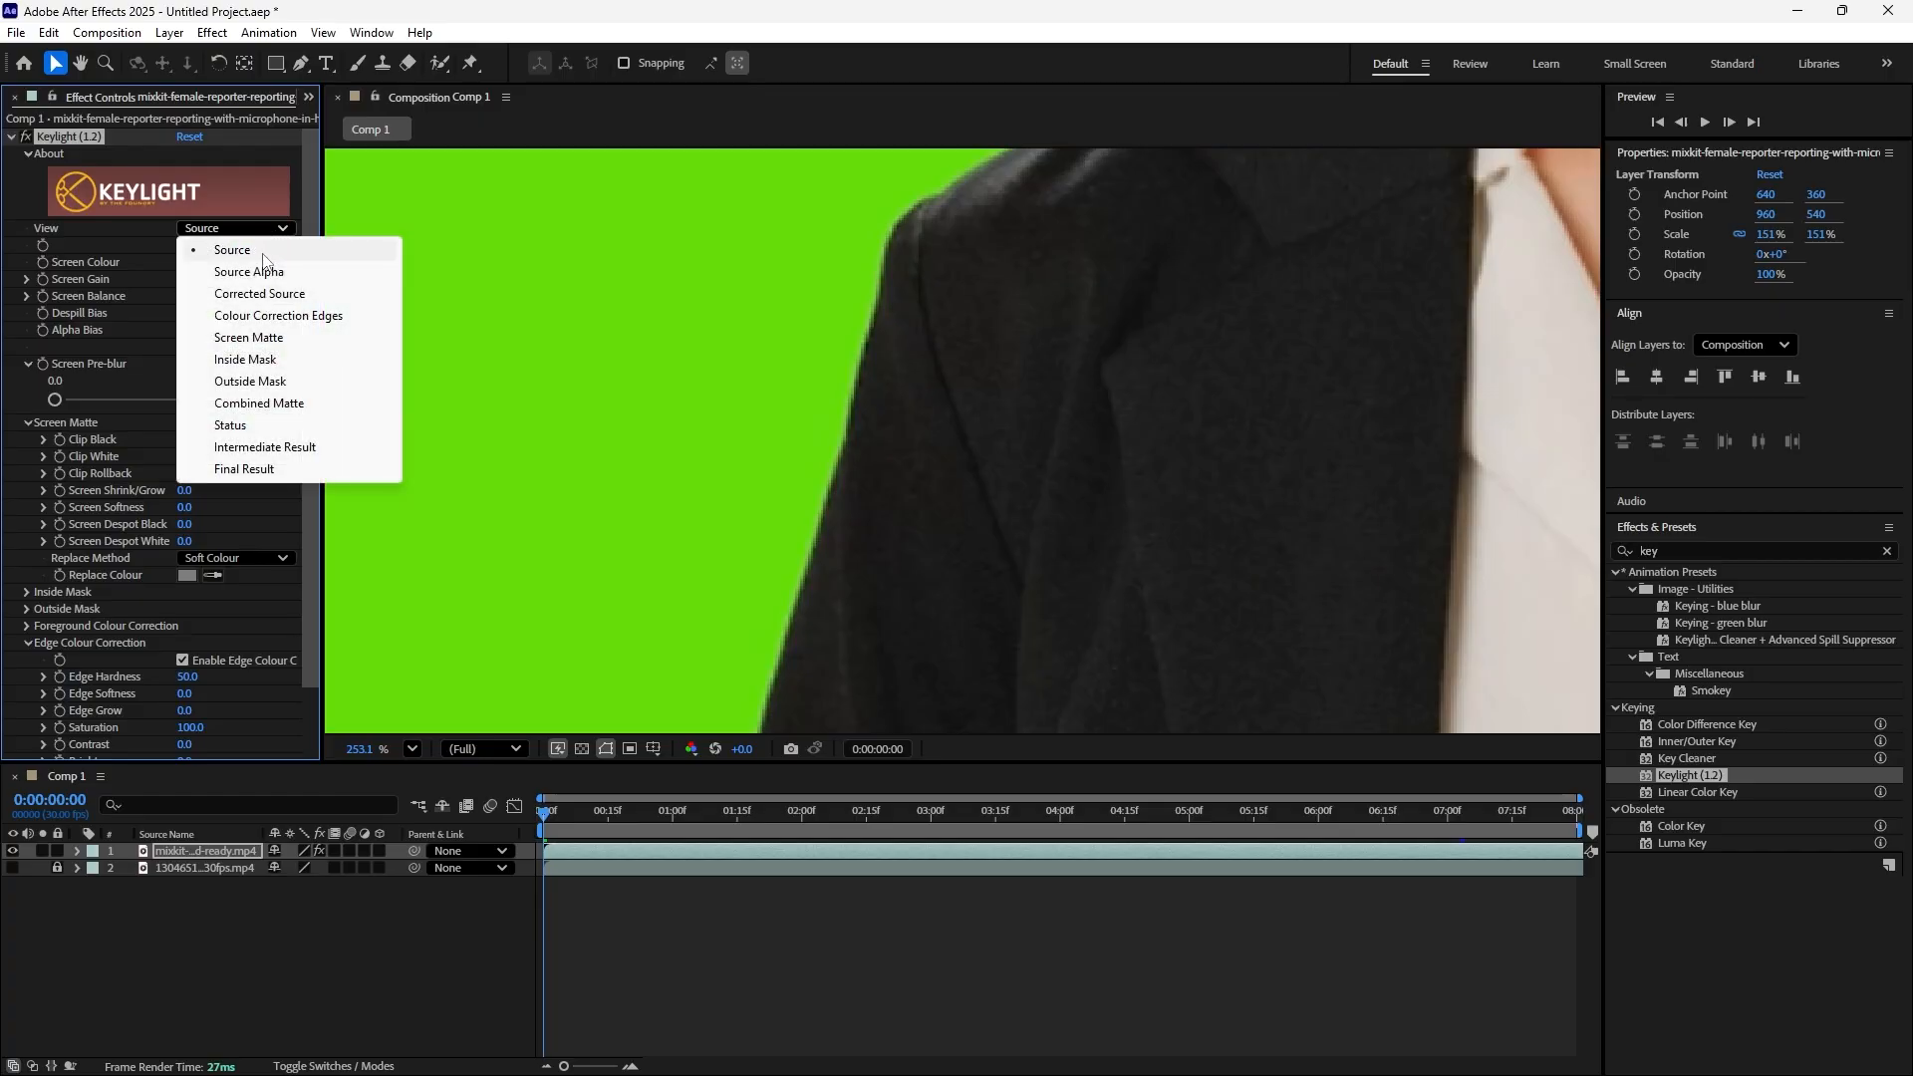
click(265, 344)
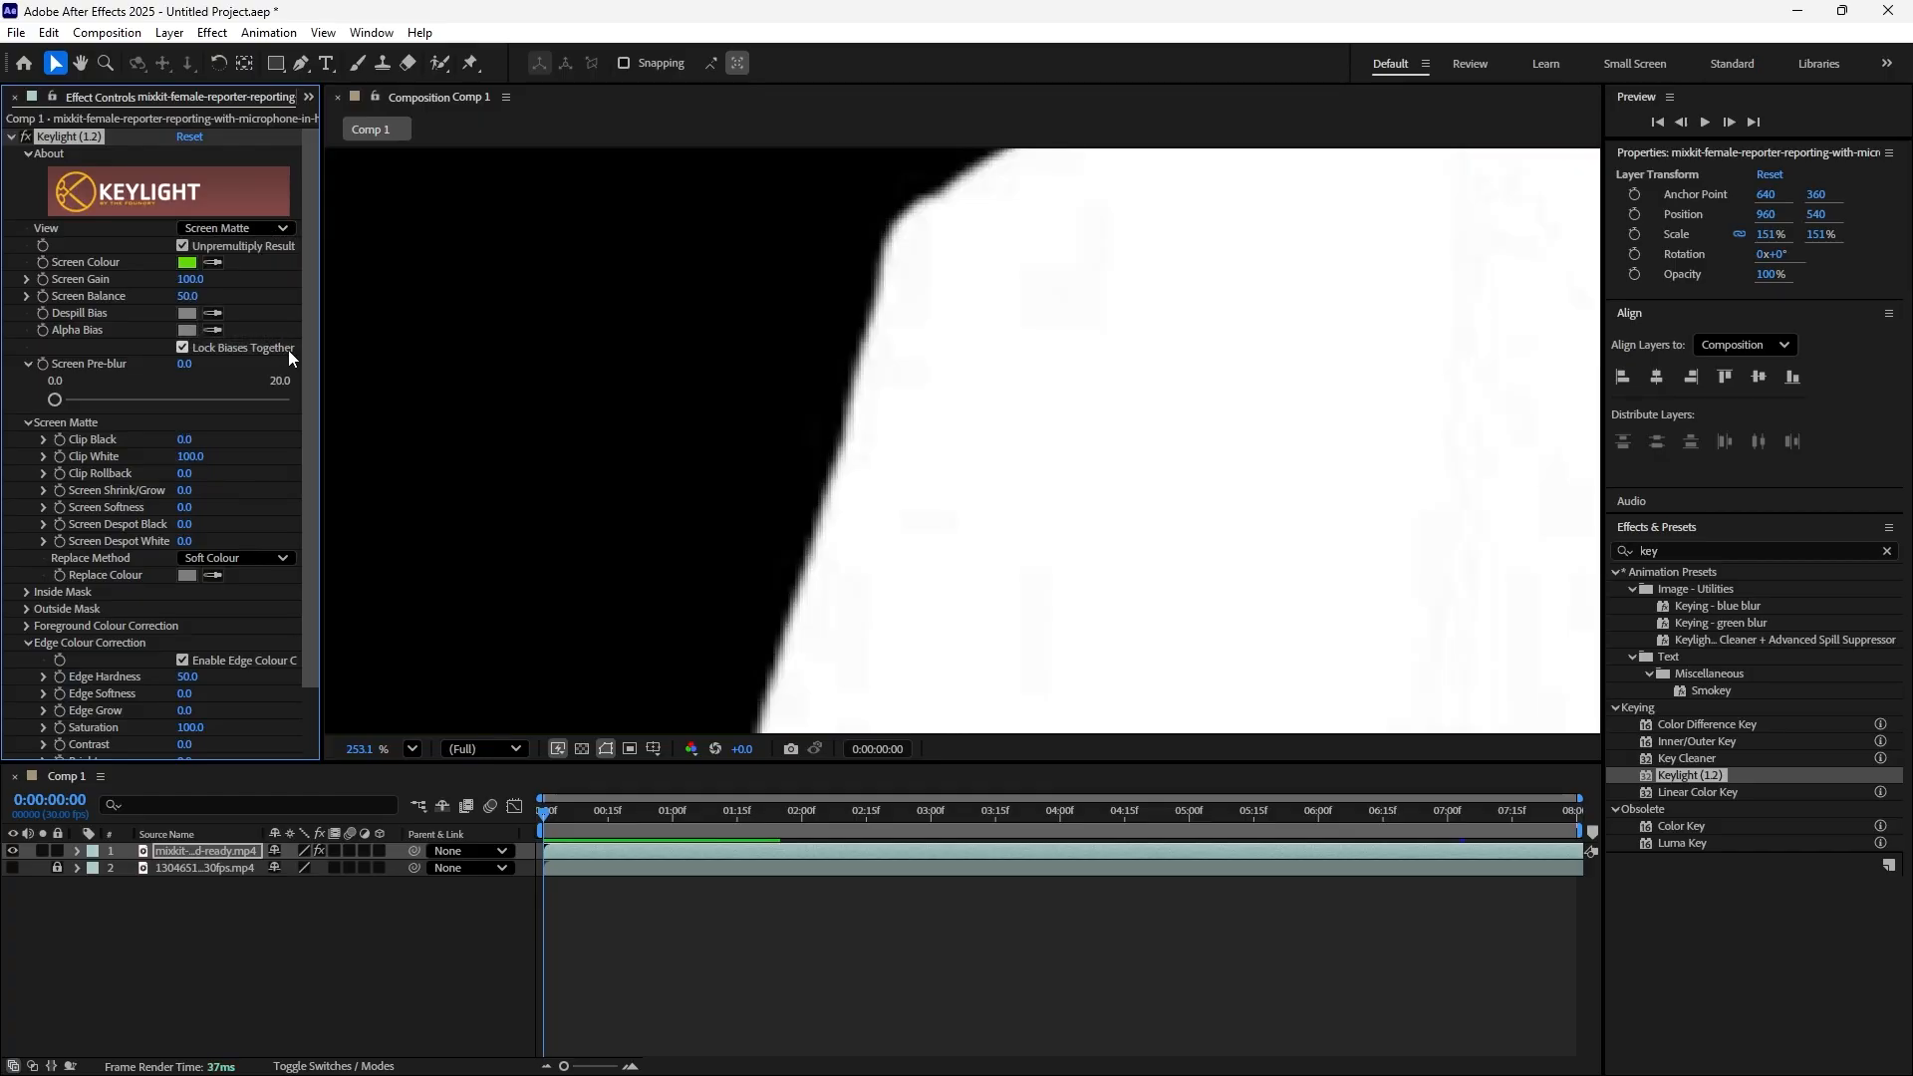
scroll(727, 456, down, 2)
scroll(750, 454, down, 2)
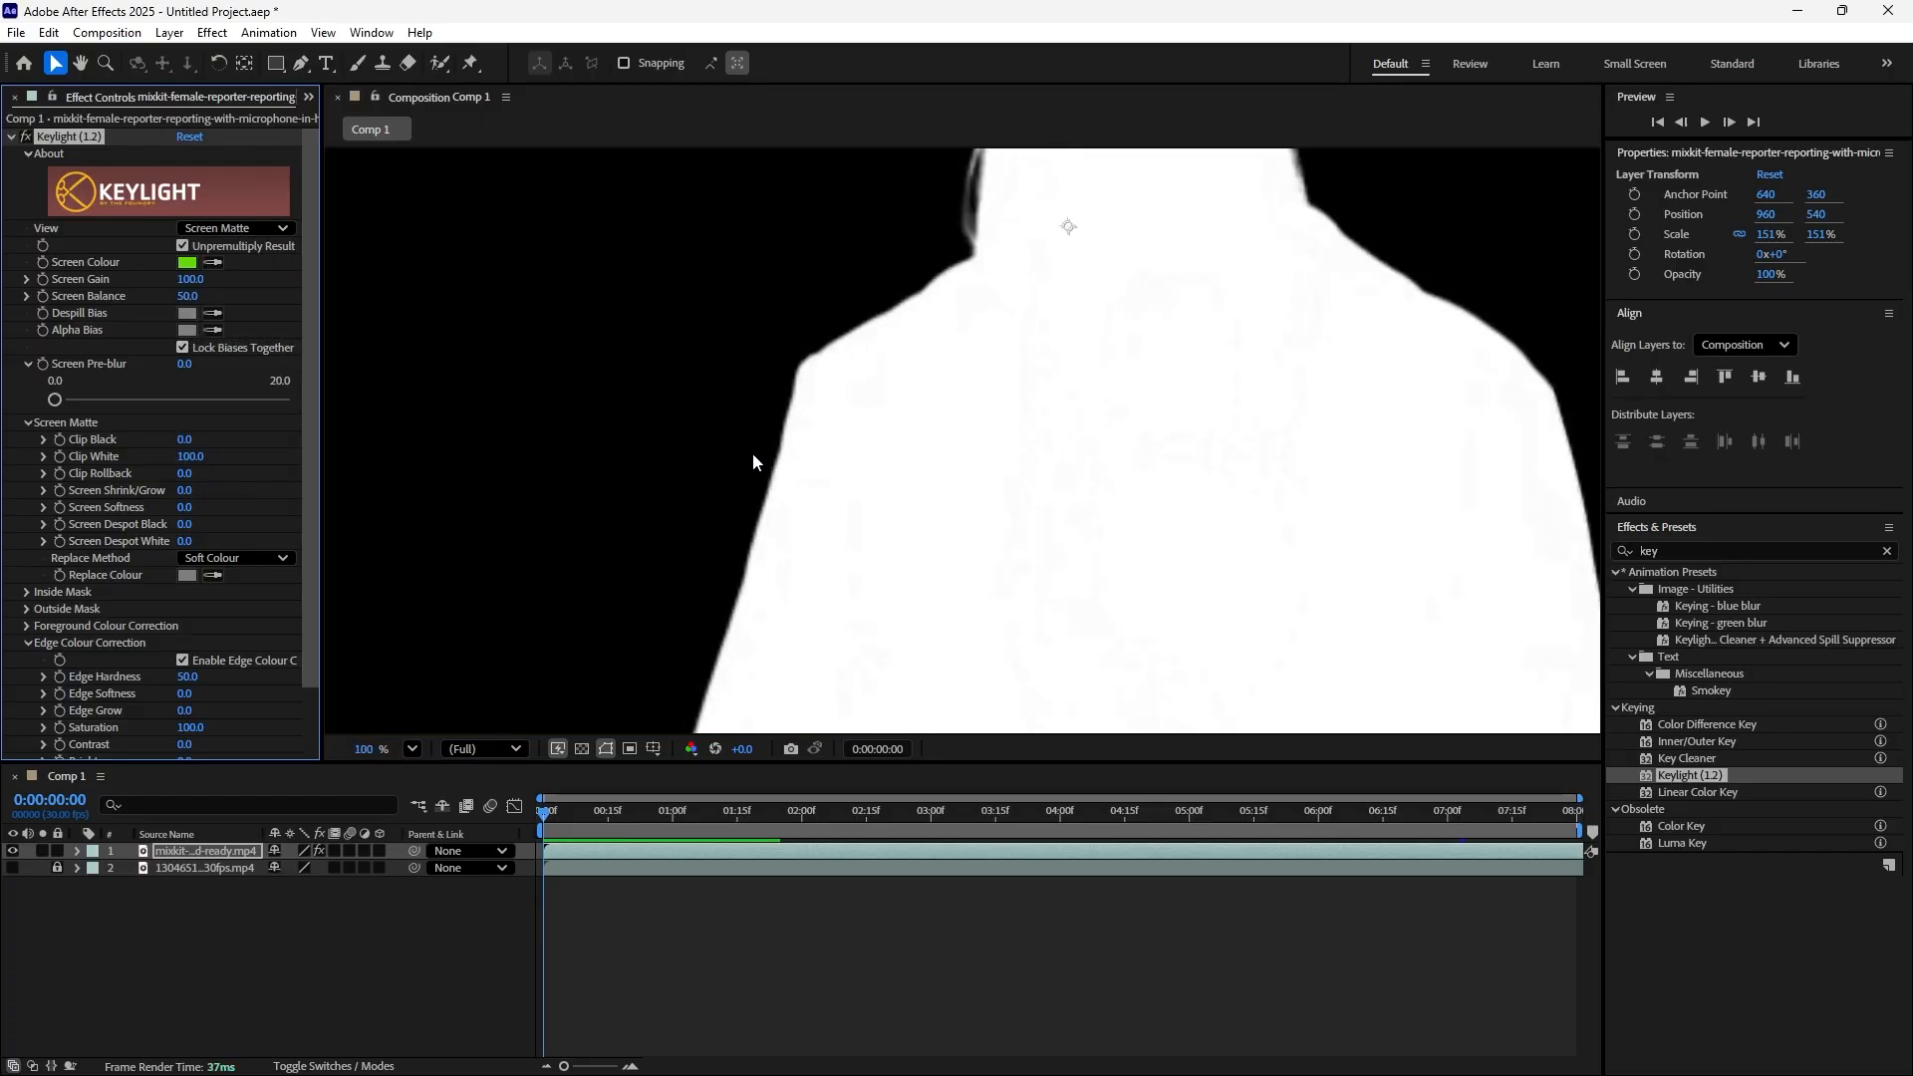
scroll(751, 452, down, 2)
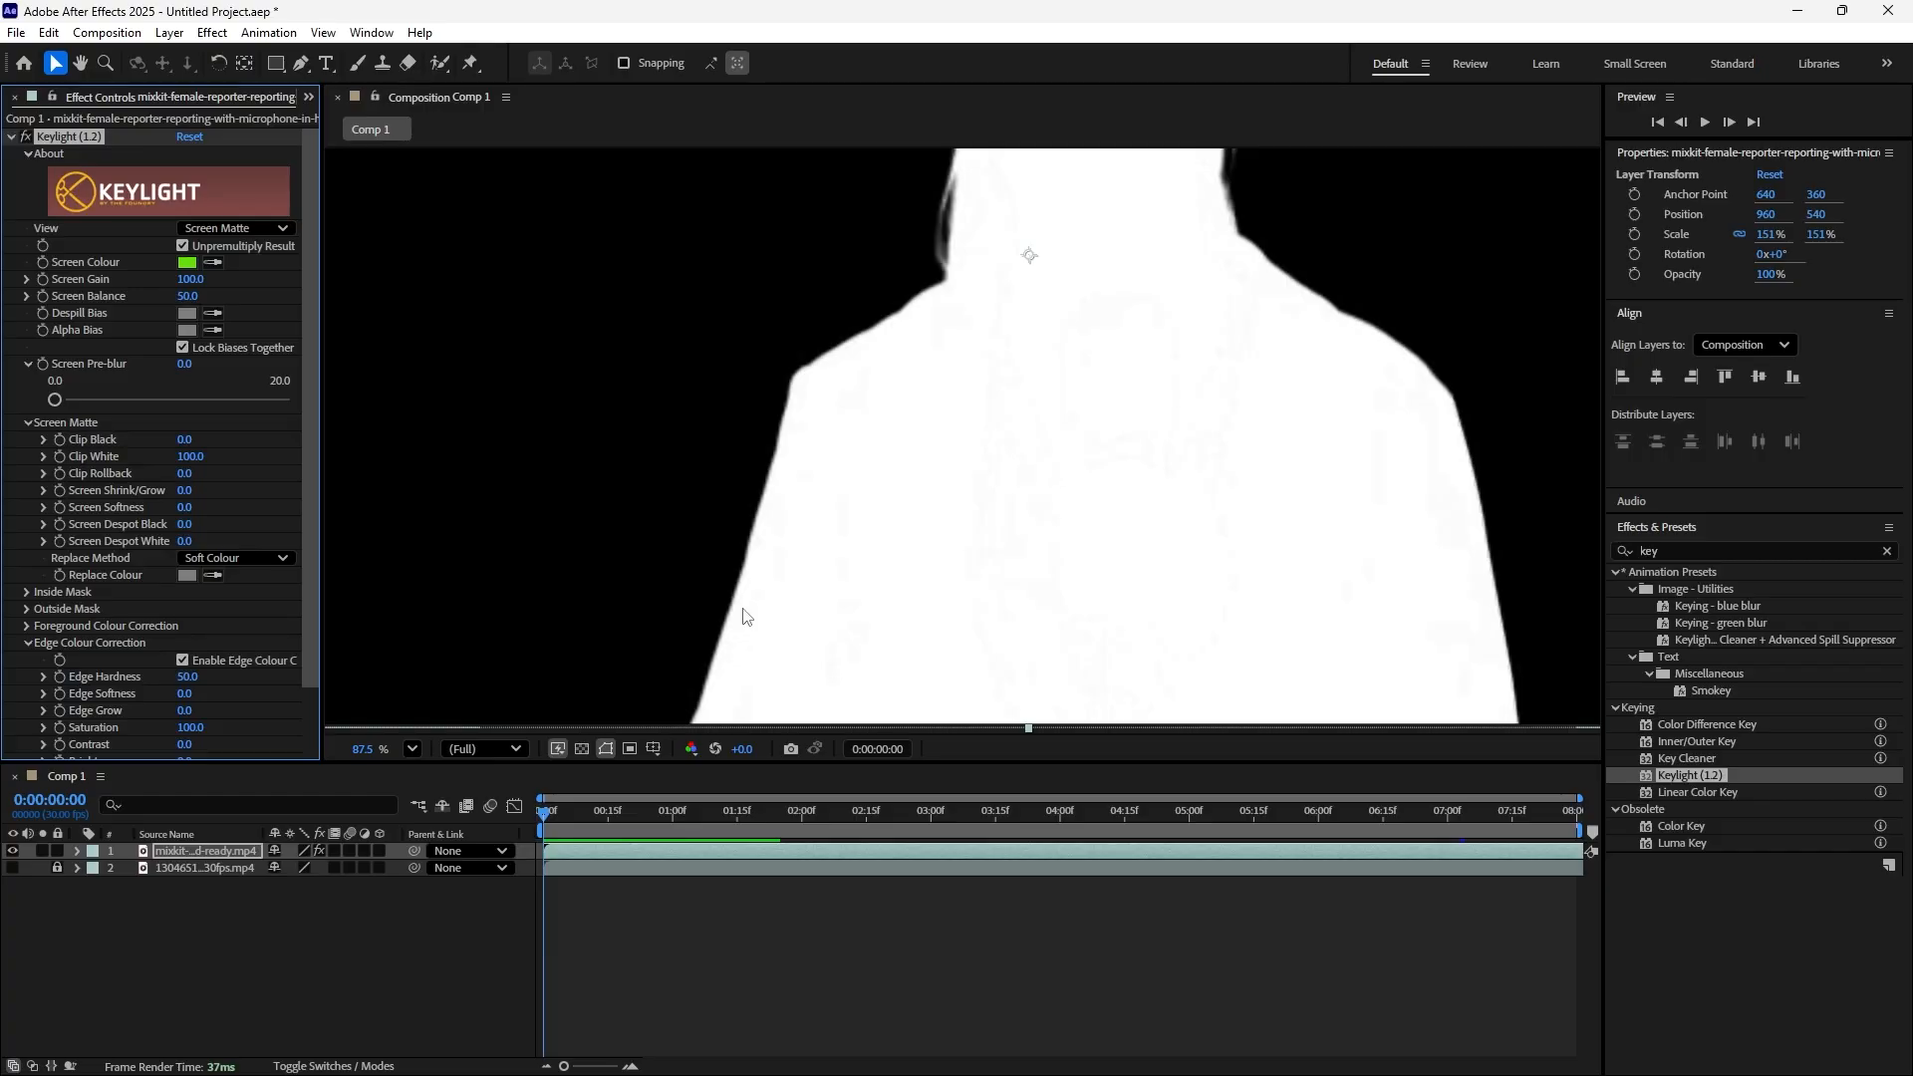
scroll(747, 612, up, 1)
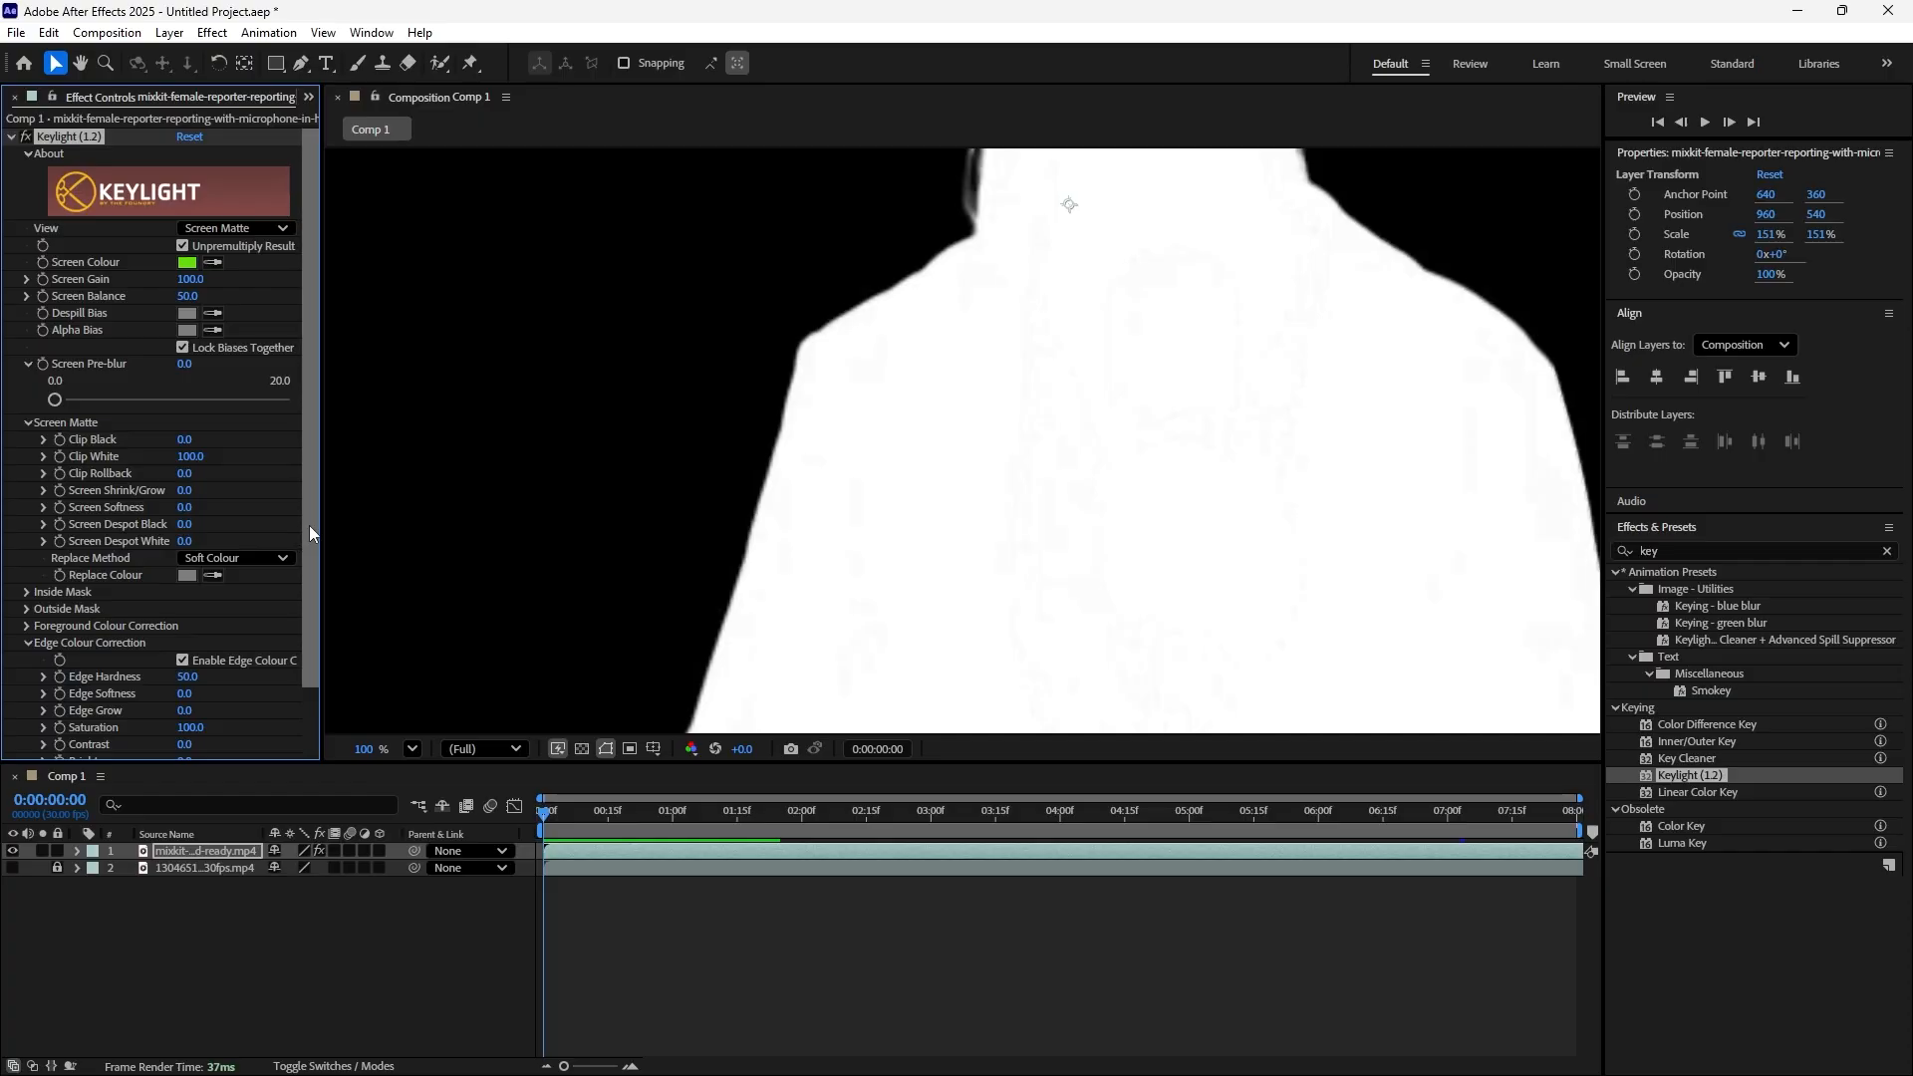
Try Edge Hardness values of 99 and 100 and a higher Edge Softness, and undo these changes
drag(312, 524, 320, 602)
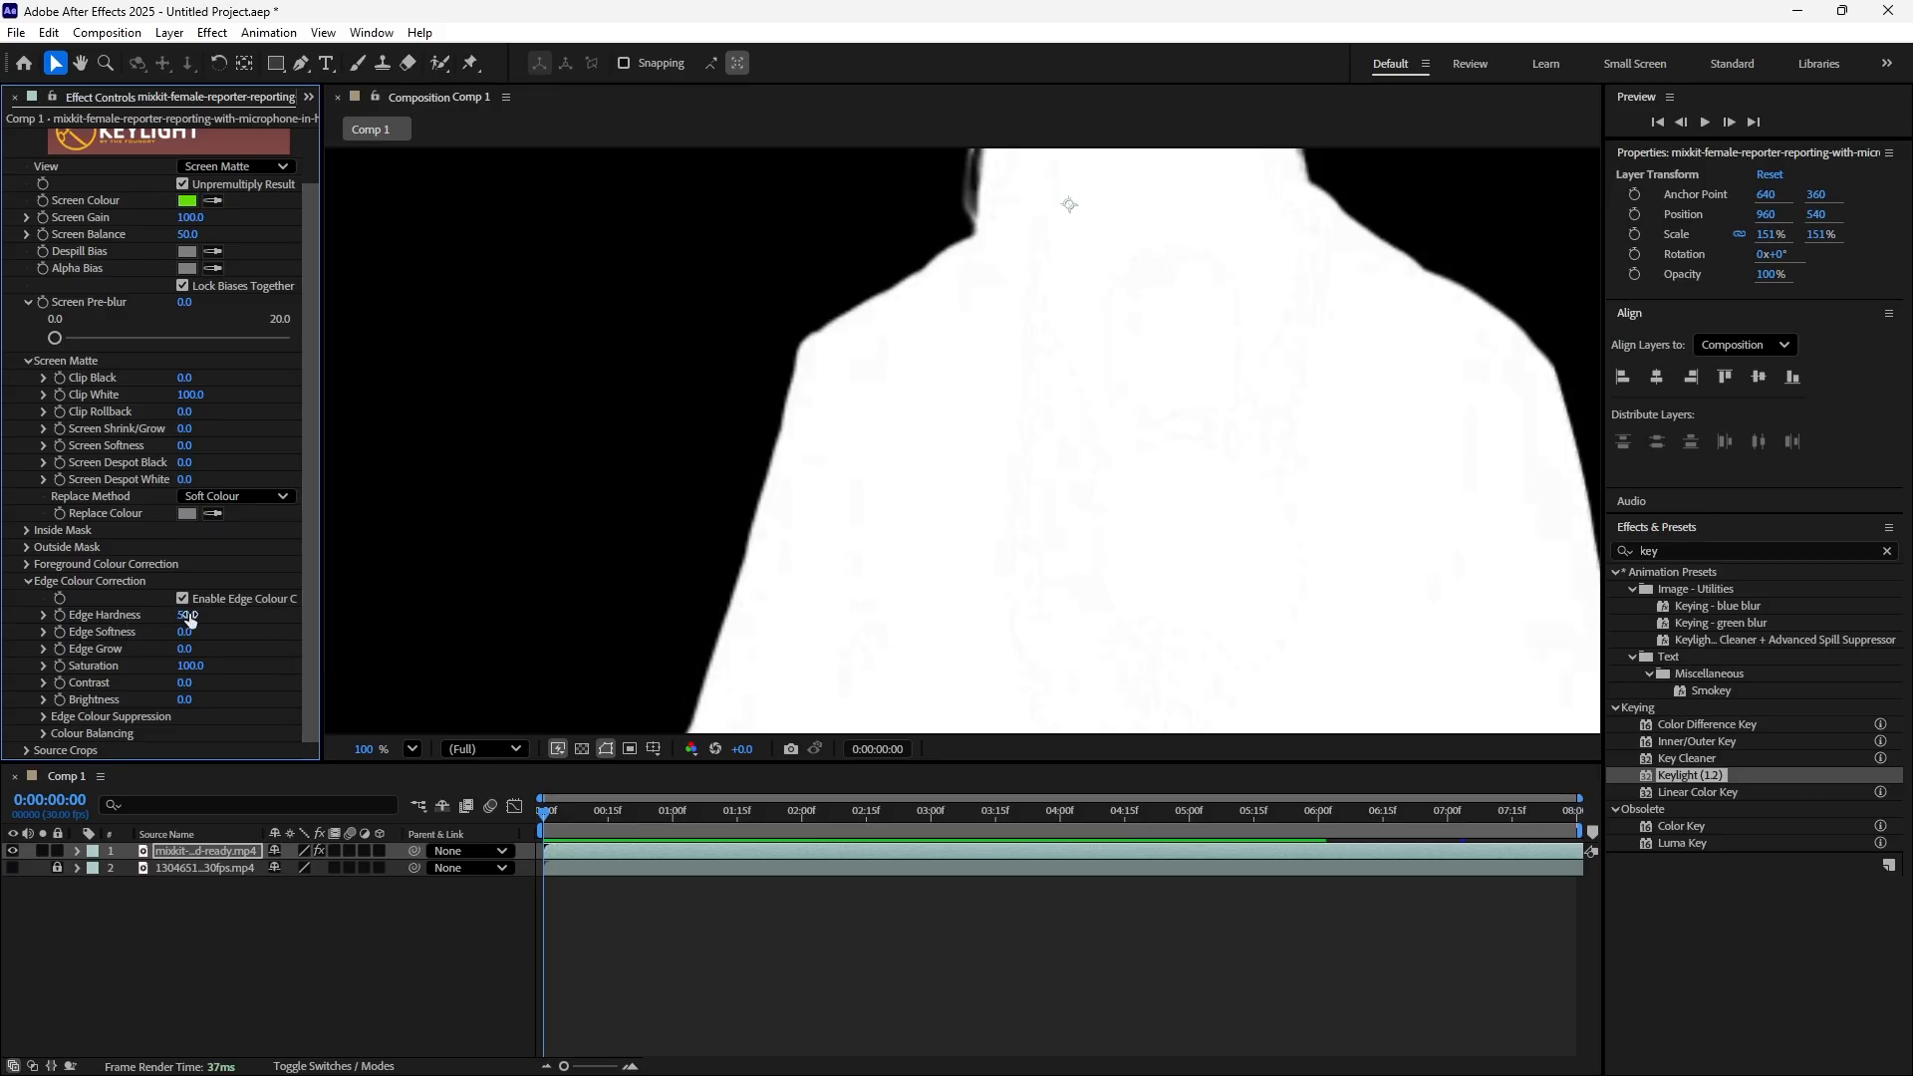
drag(188, 616, 253, 626)
scroll(1115, 428, down, 3)
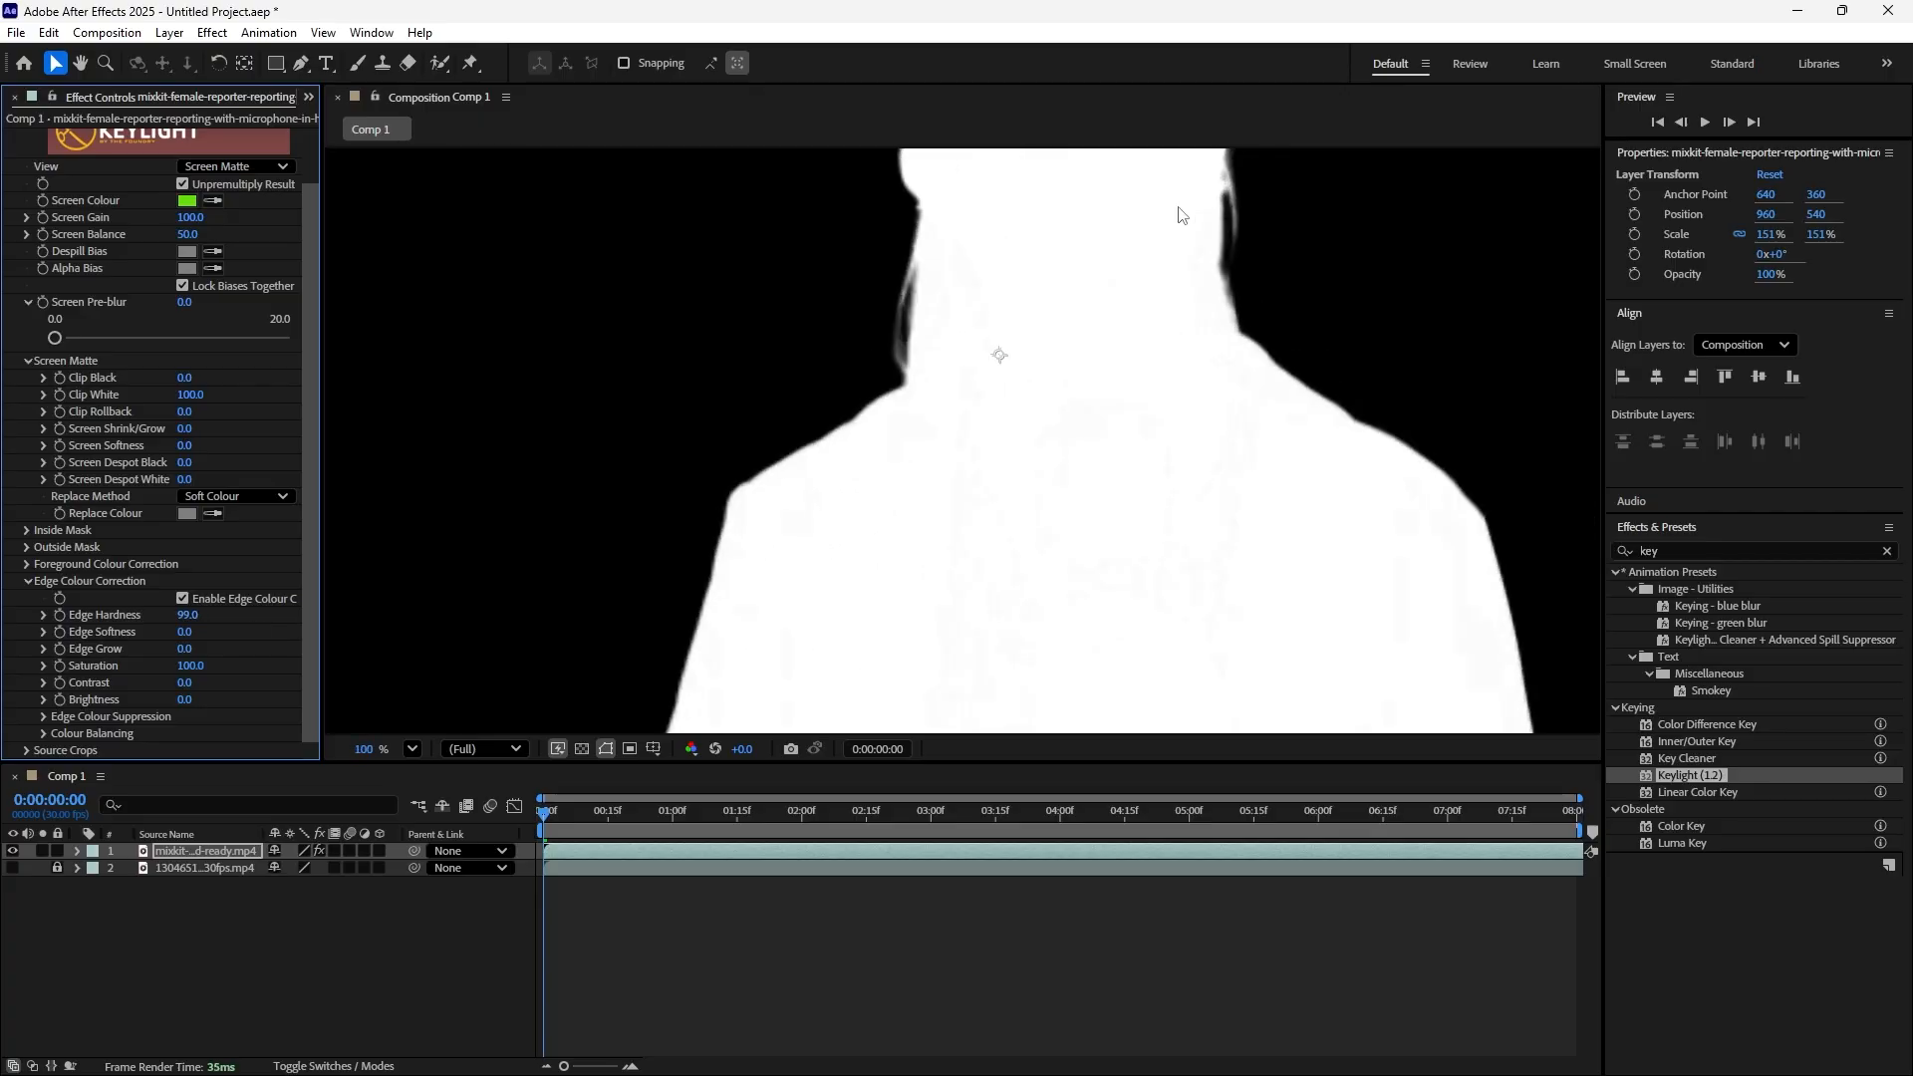
scroll(986, 299, up, 5)
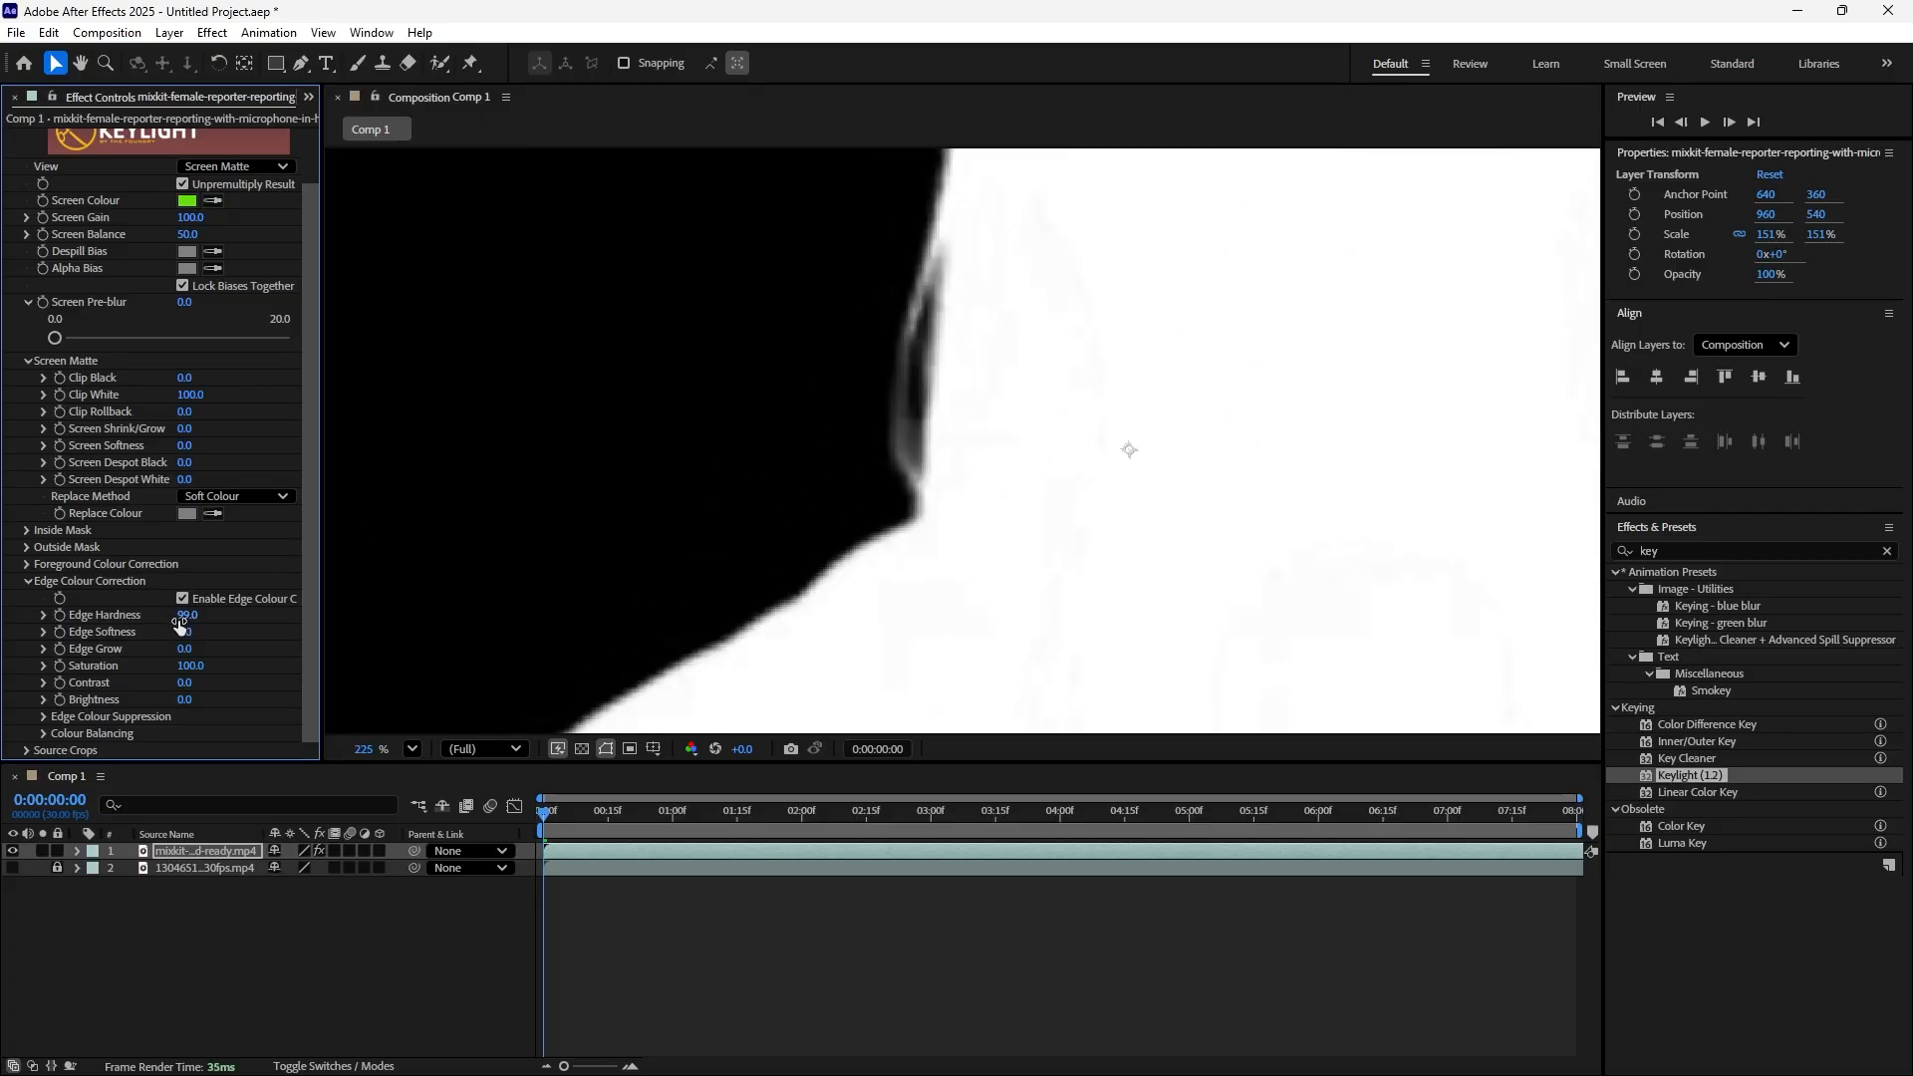
drag(188, 615, 273, 628)
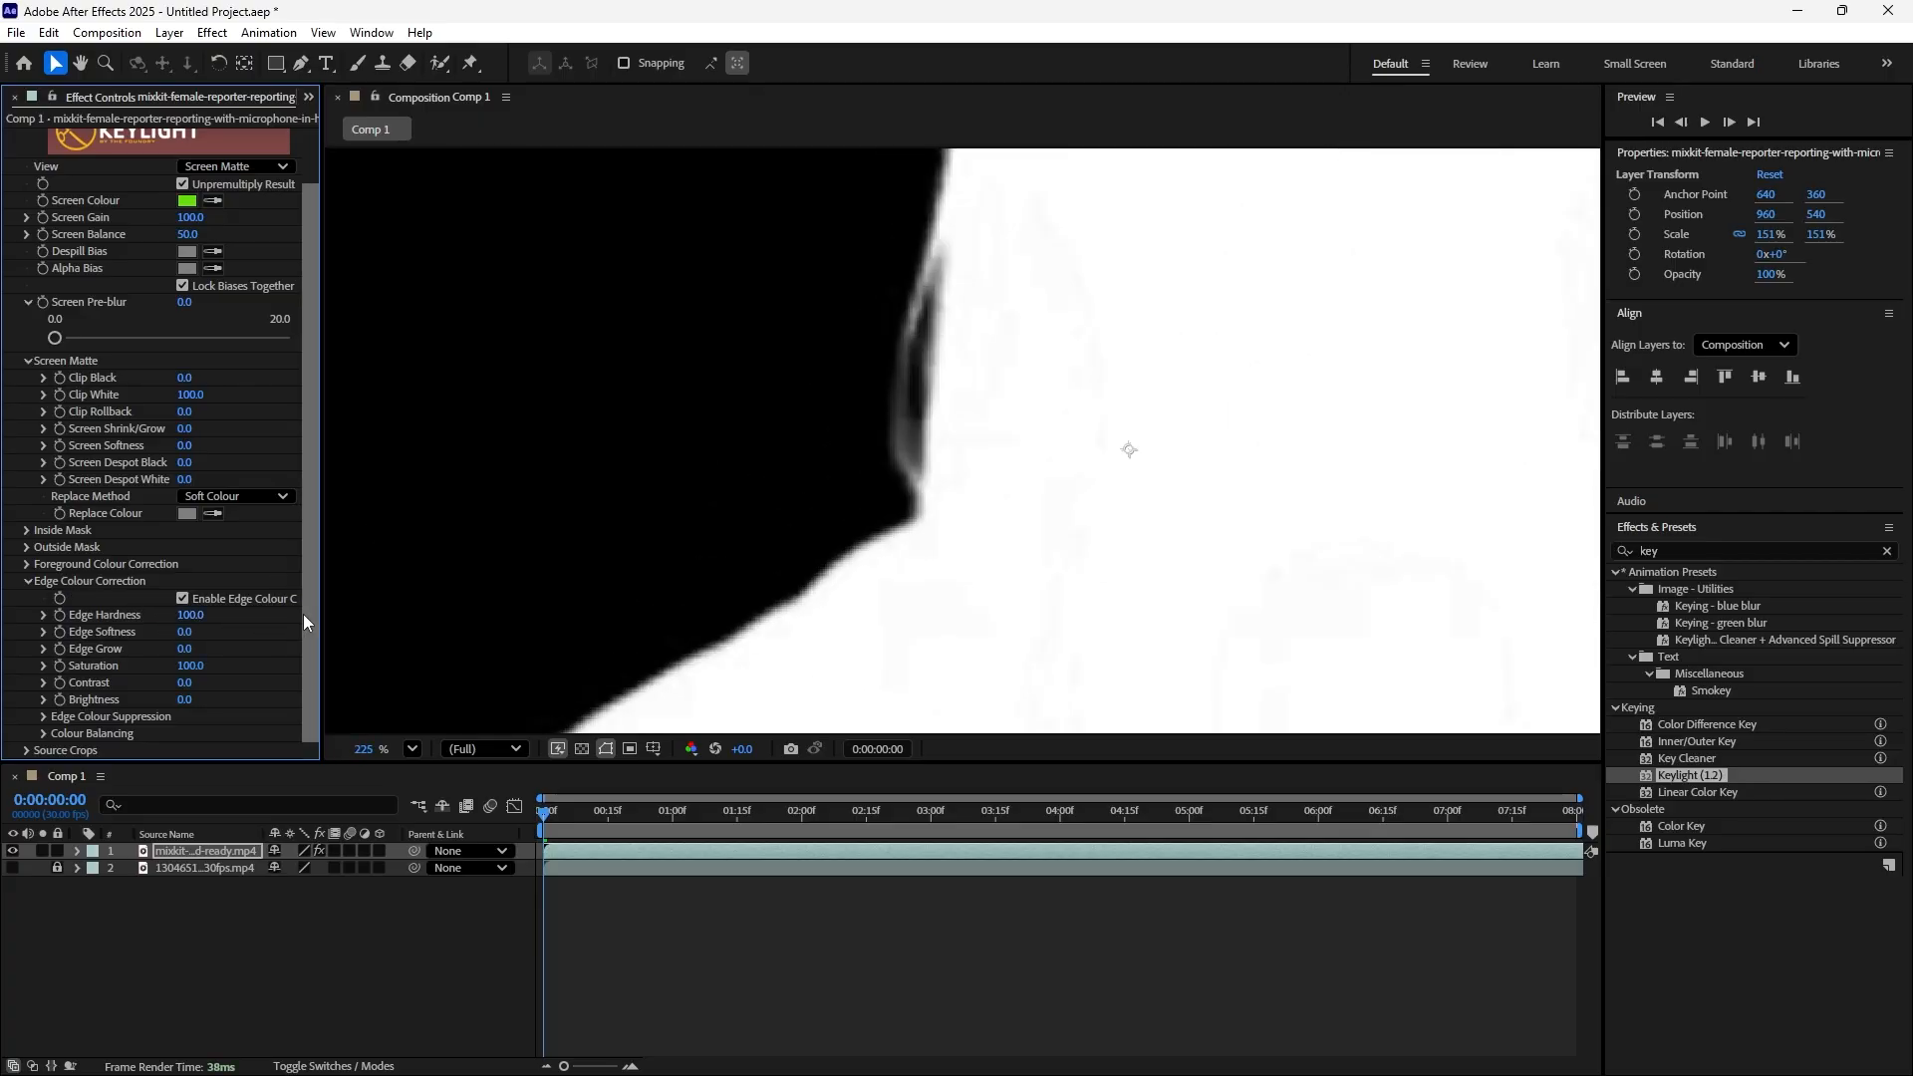
key(ctrl+z)
key(ctrl+z)
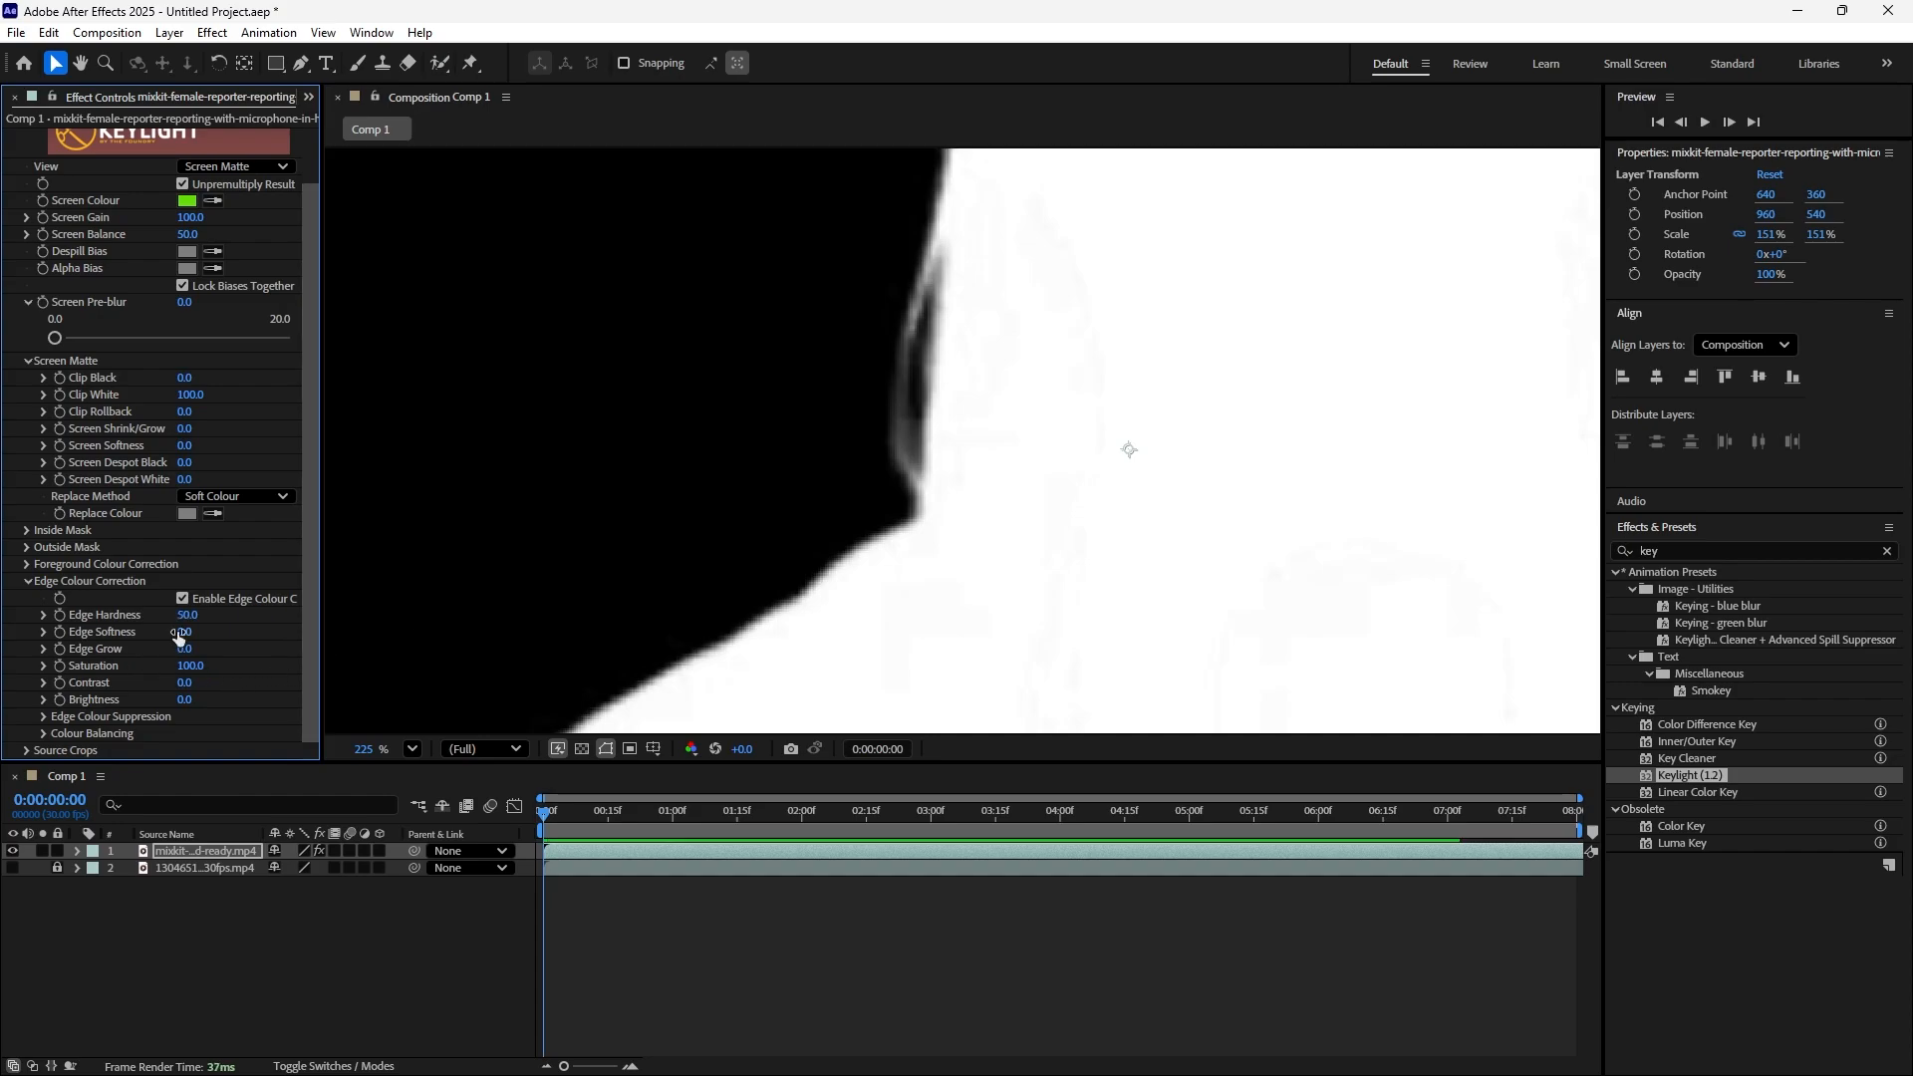
drag(187, 634, 301, 610)
key(ctrl+z)
Expand the Colour Balancing settings under Edge Colour Correction and look through its options
click(44, 735)
scroll(72, 732, down, 3)
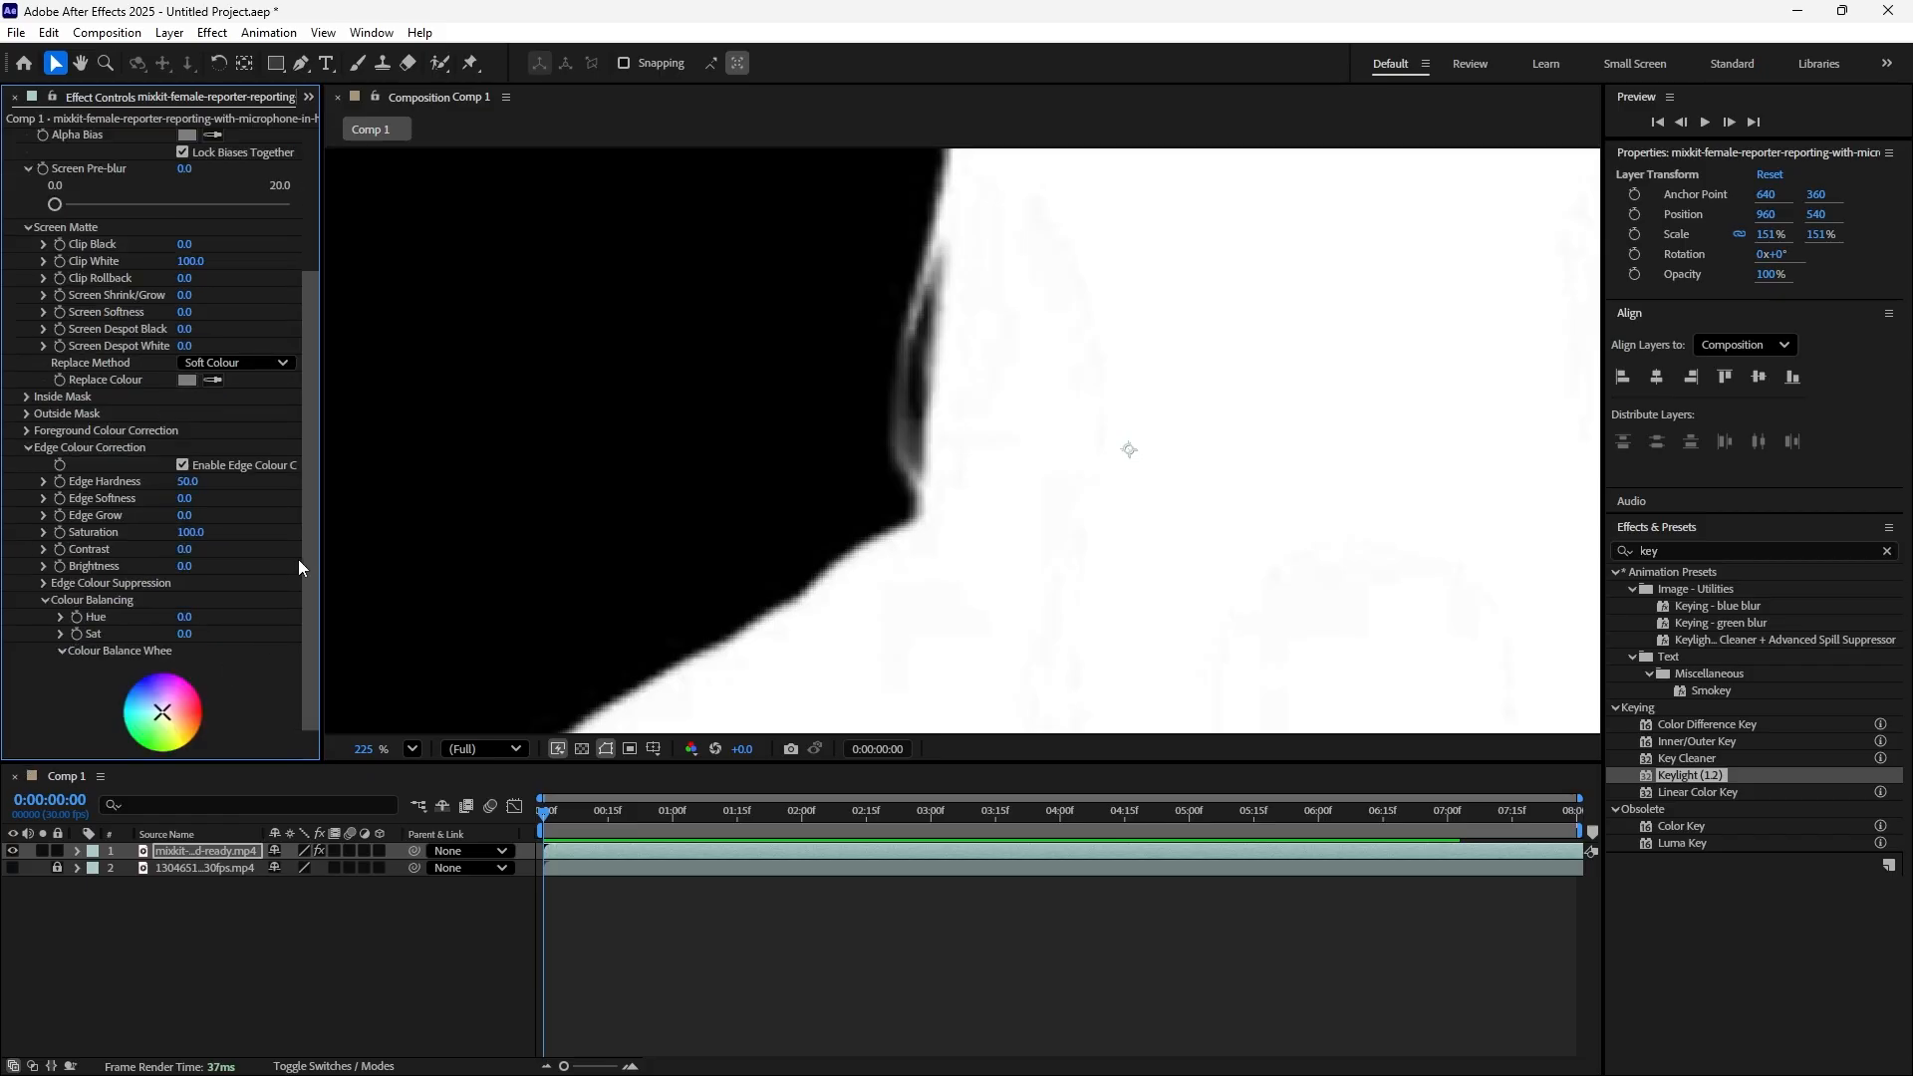
drag(309, 556, 329, 406)
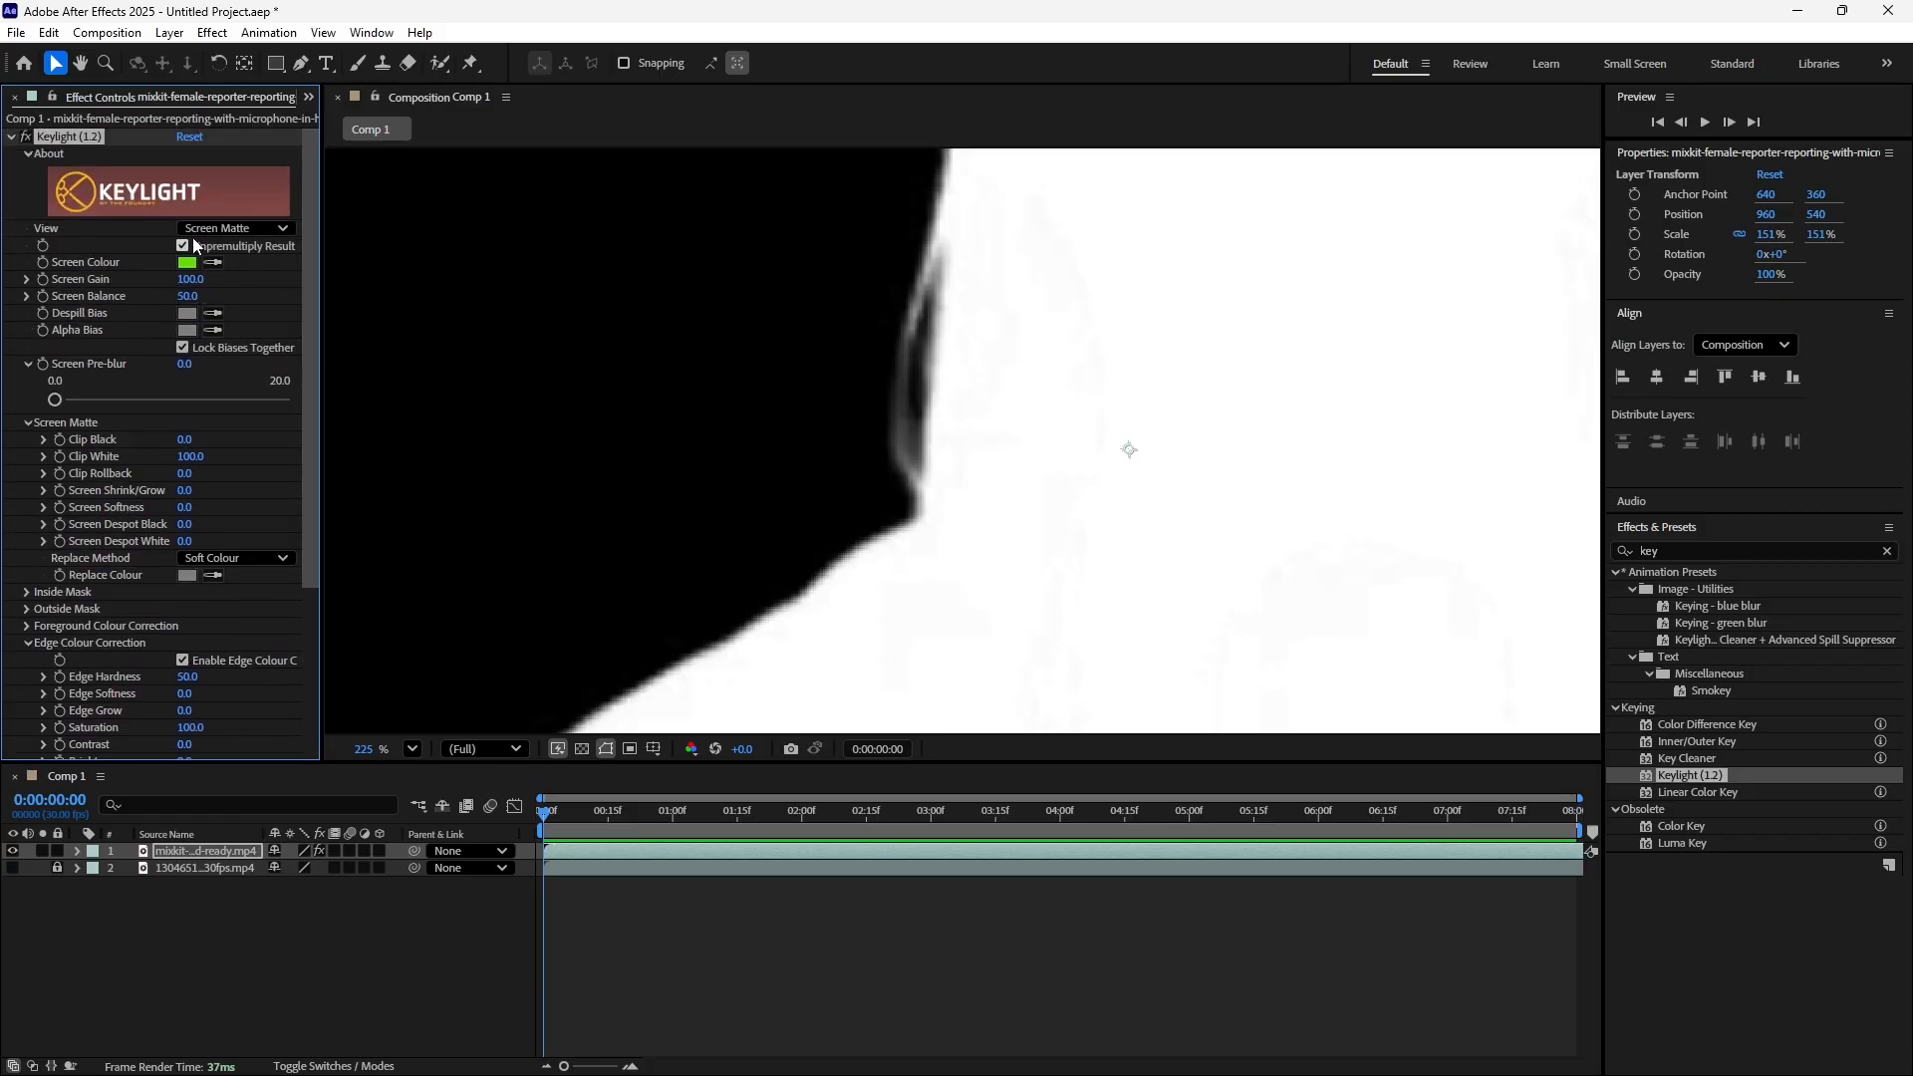
Set Keylight's View to Final Result and inspect the keyed reporter's hair, shoulder and jacket edges
click(281, 231)
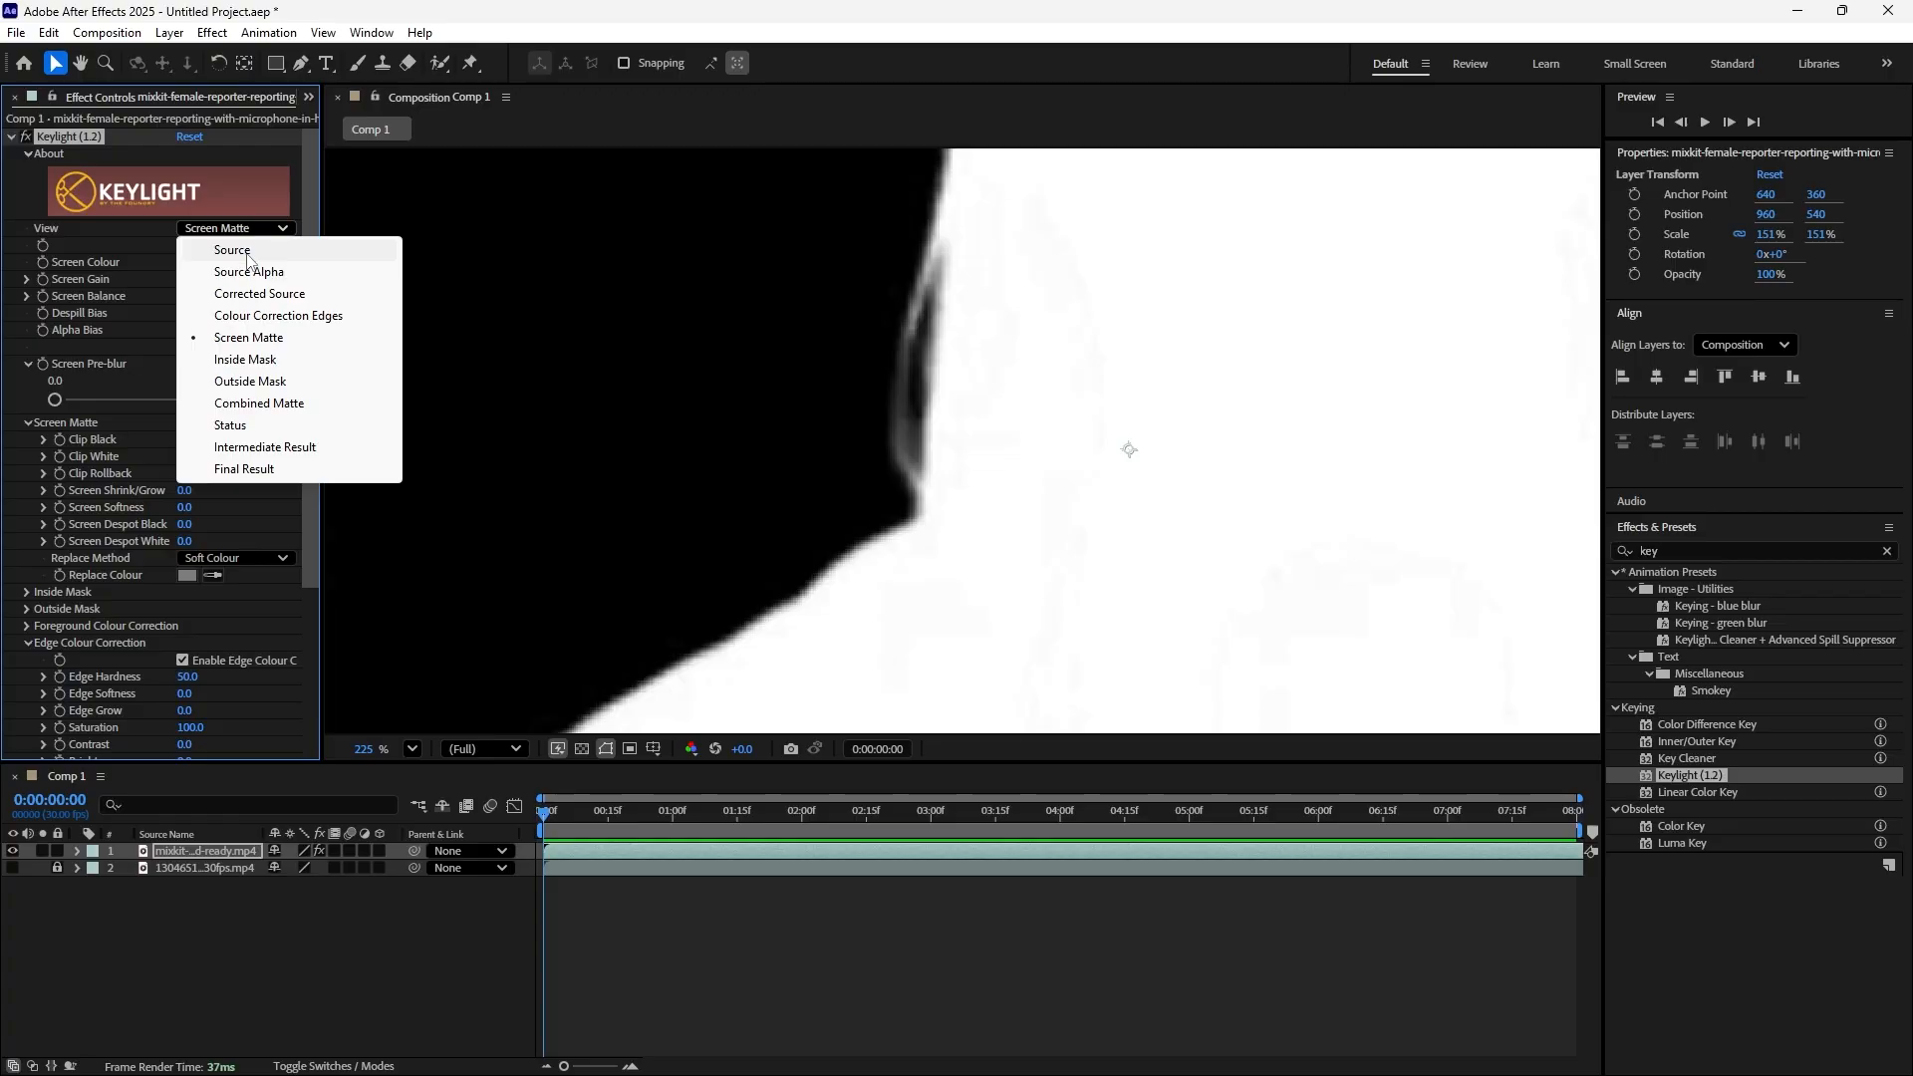
click(269, 468)
scroll(637, 404, down, 2)
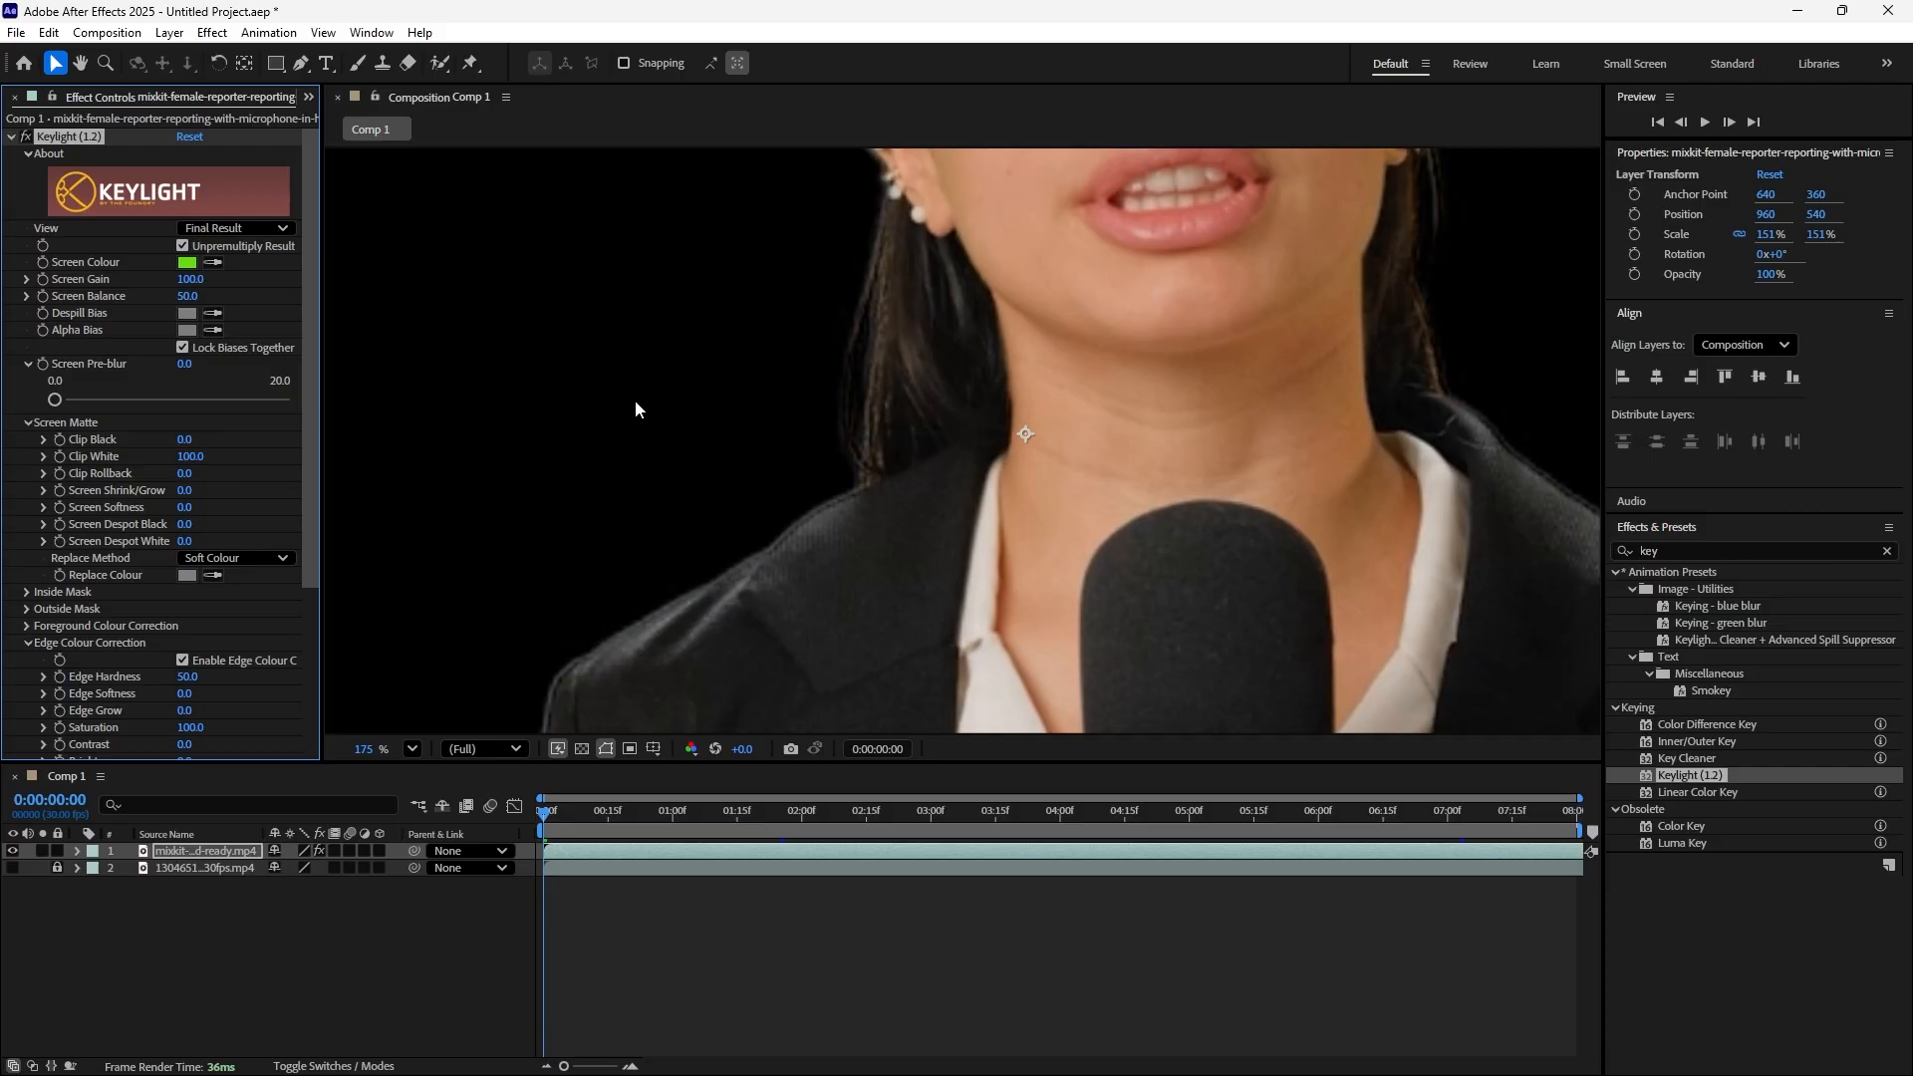
scroll(837, 503, down, 2)
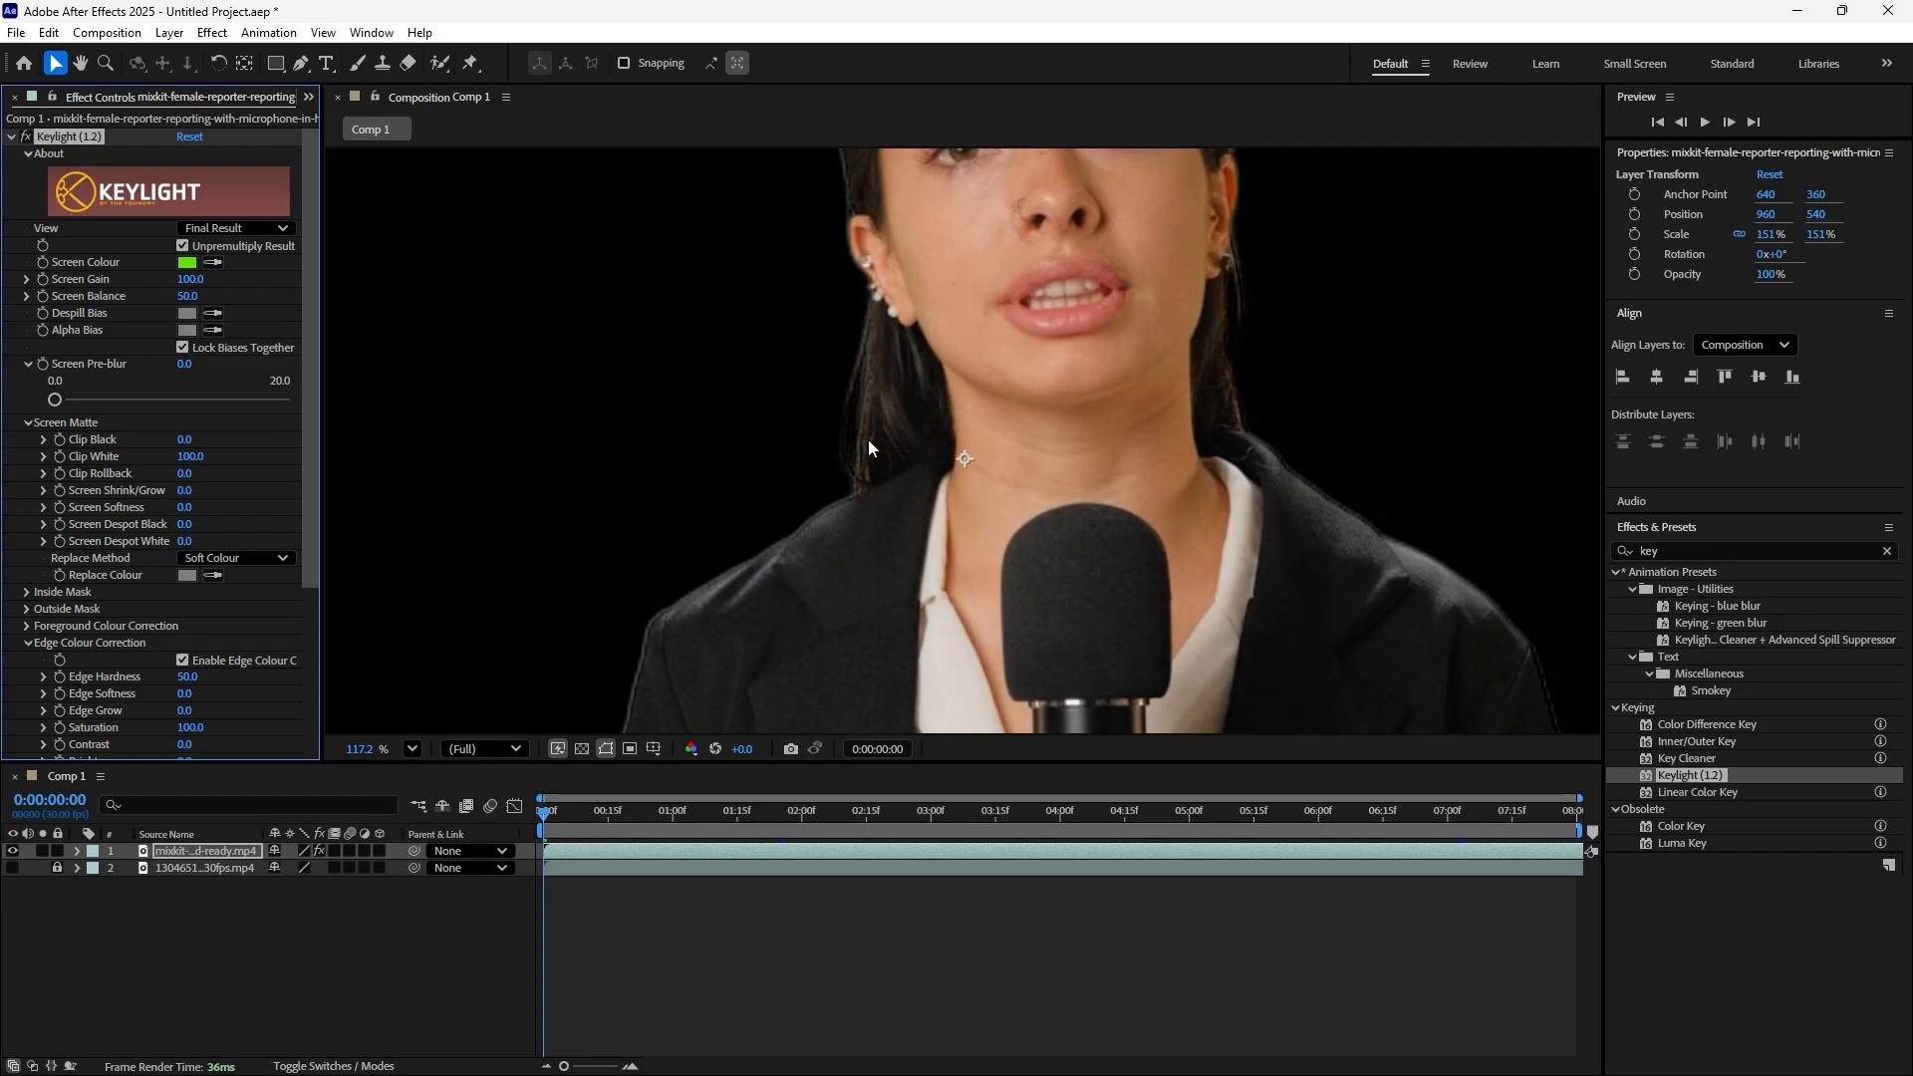
scroll(631, 677, down, 2)
scroll(695, 619, up, 7)
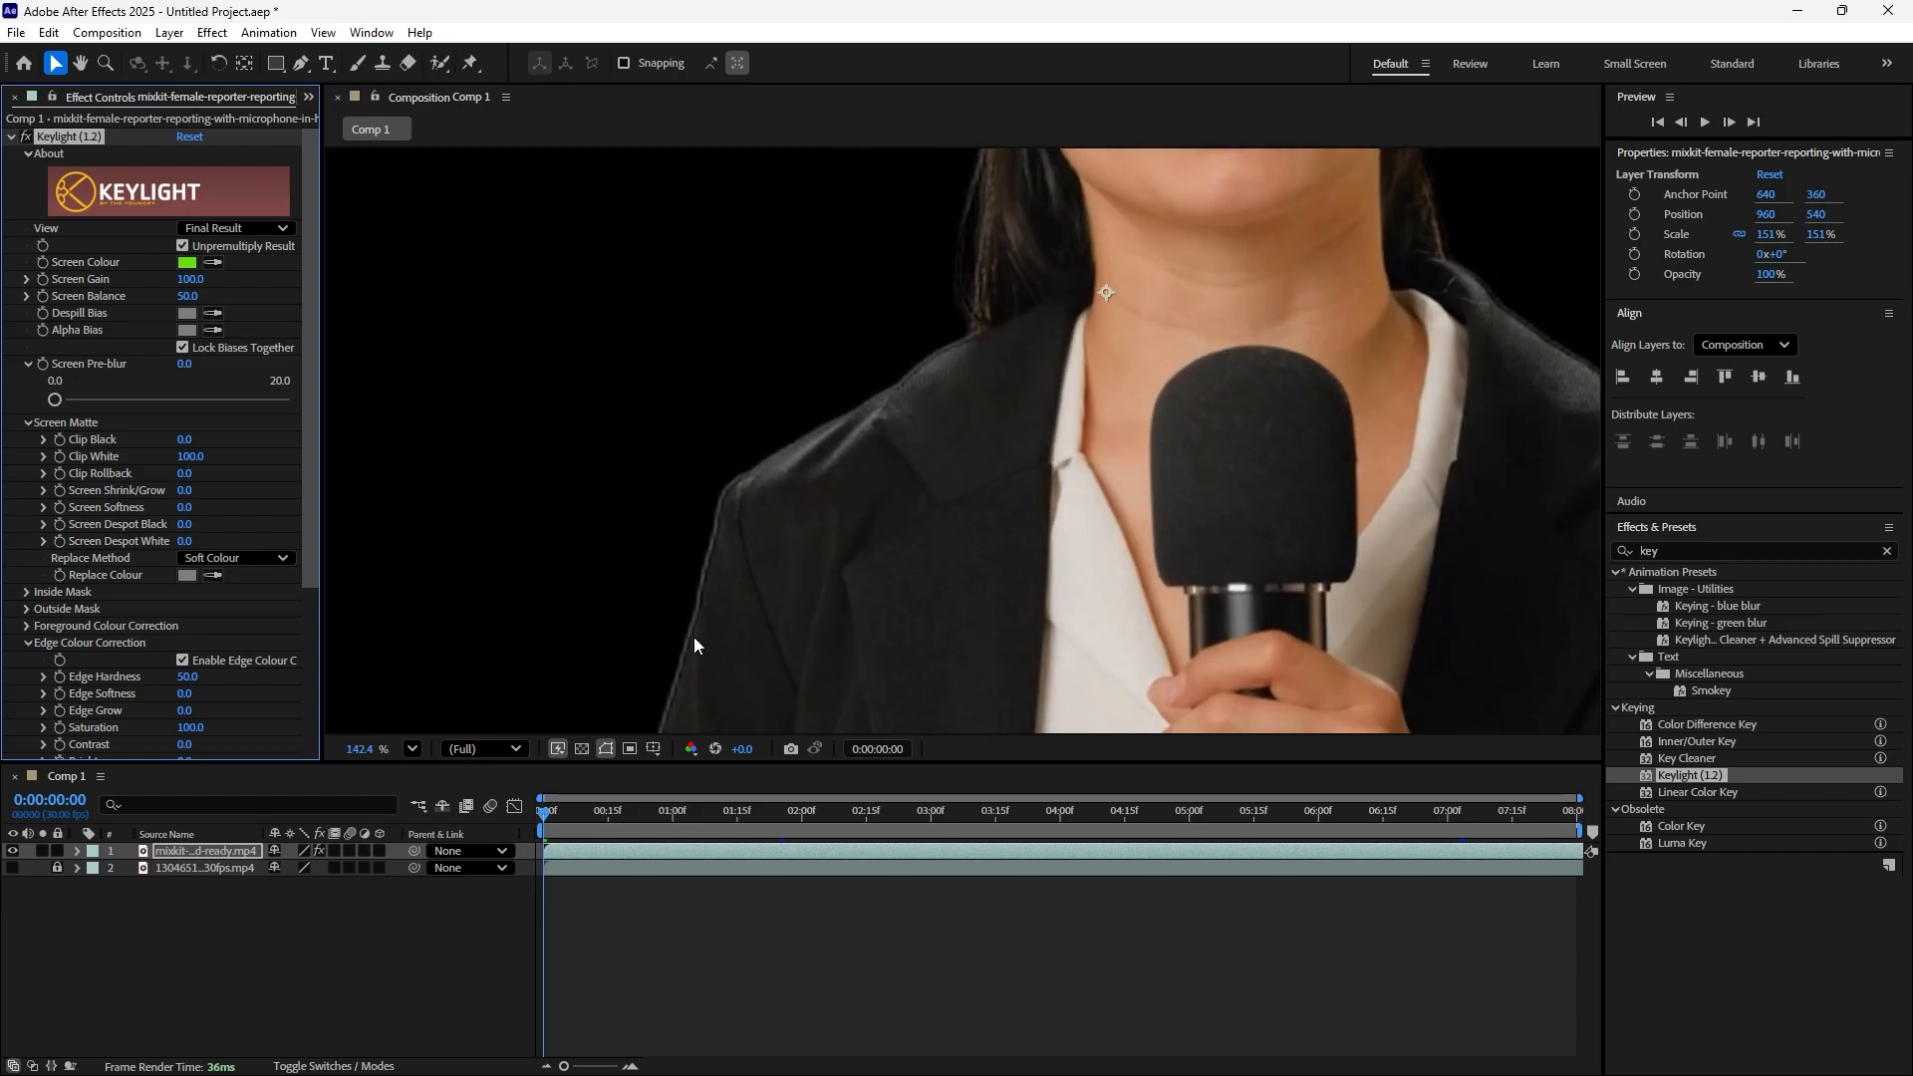
scroll(743, 437, down, 6)
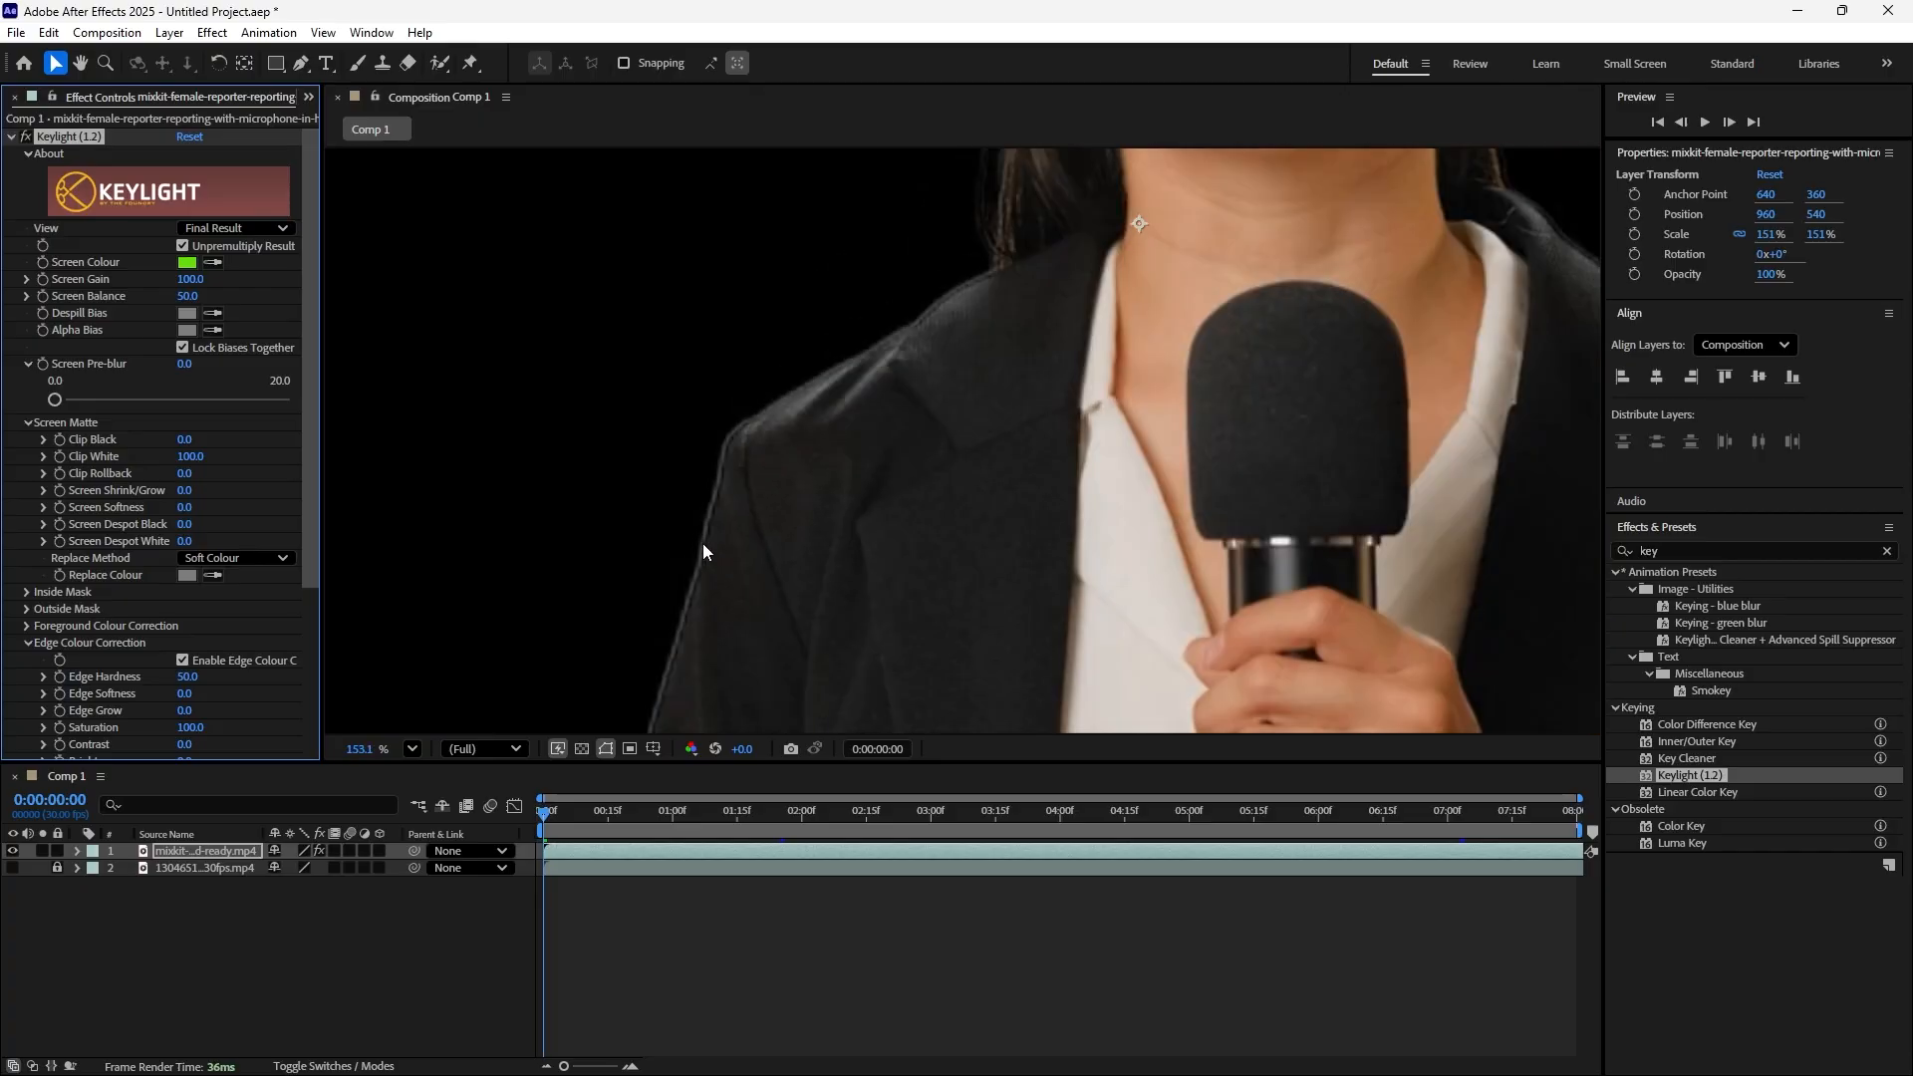
scroll(880, 315, up, 4)
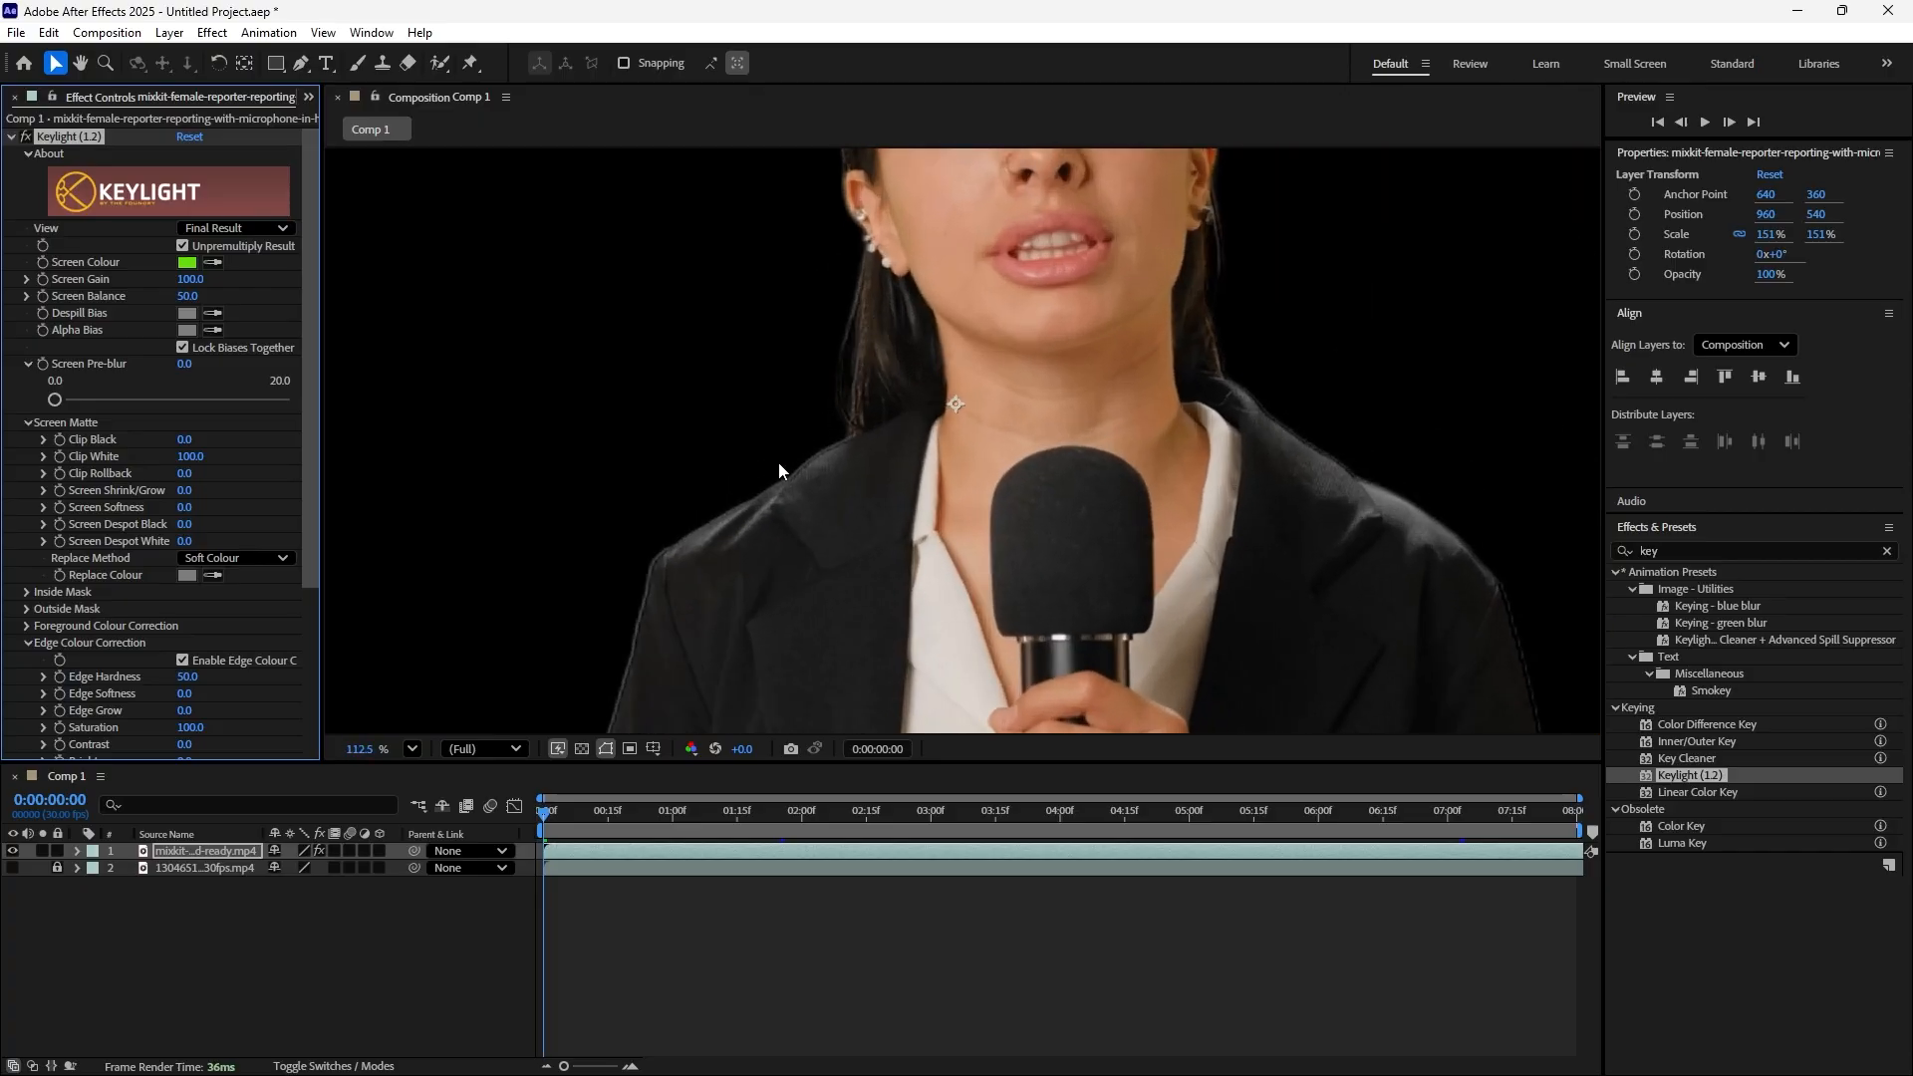
scroll(553, 641, down, 2)
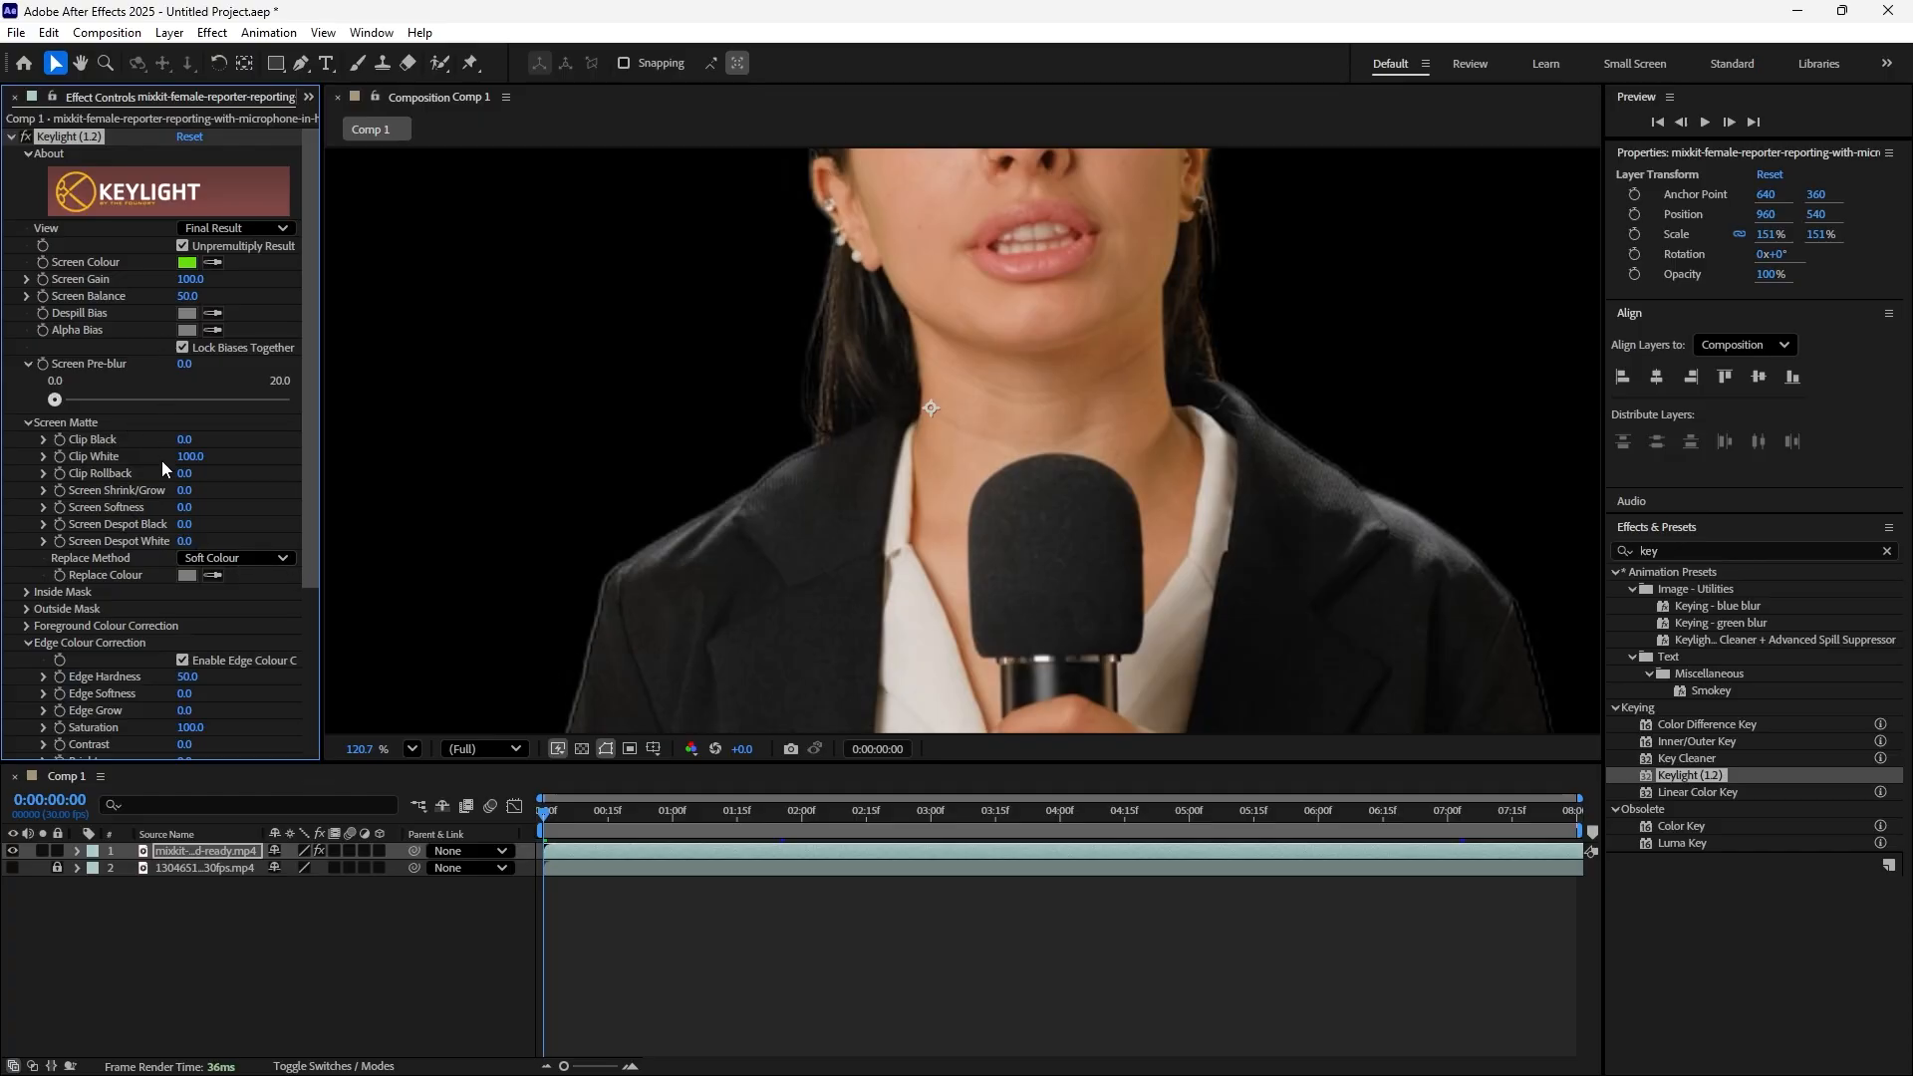
Check the Edge Colour Correction toggle and try an Edge Grow of about 1.7
scroll(199, 478, down, 2)
click(182, 570)
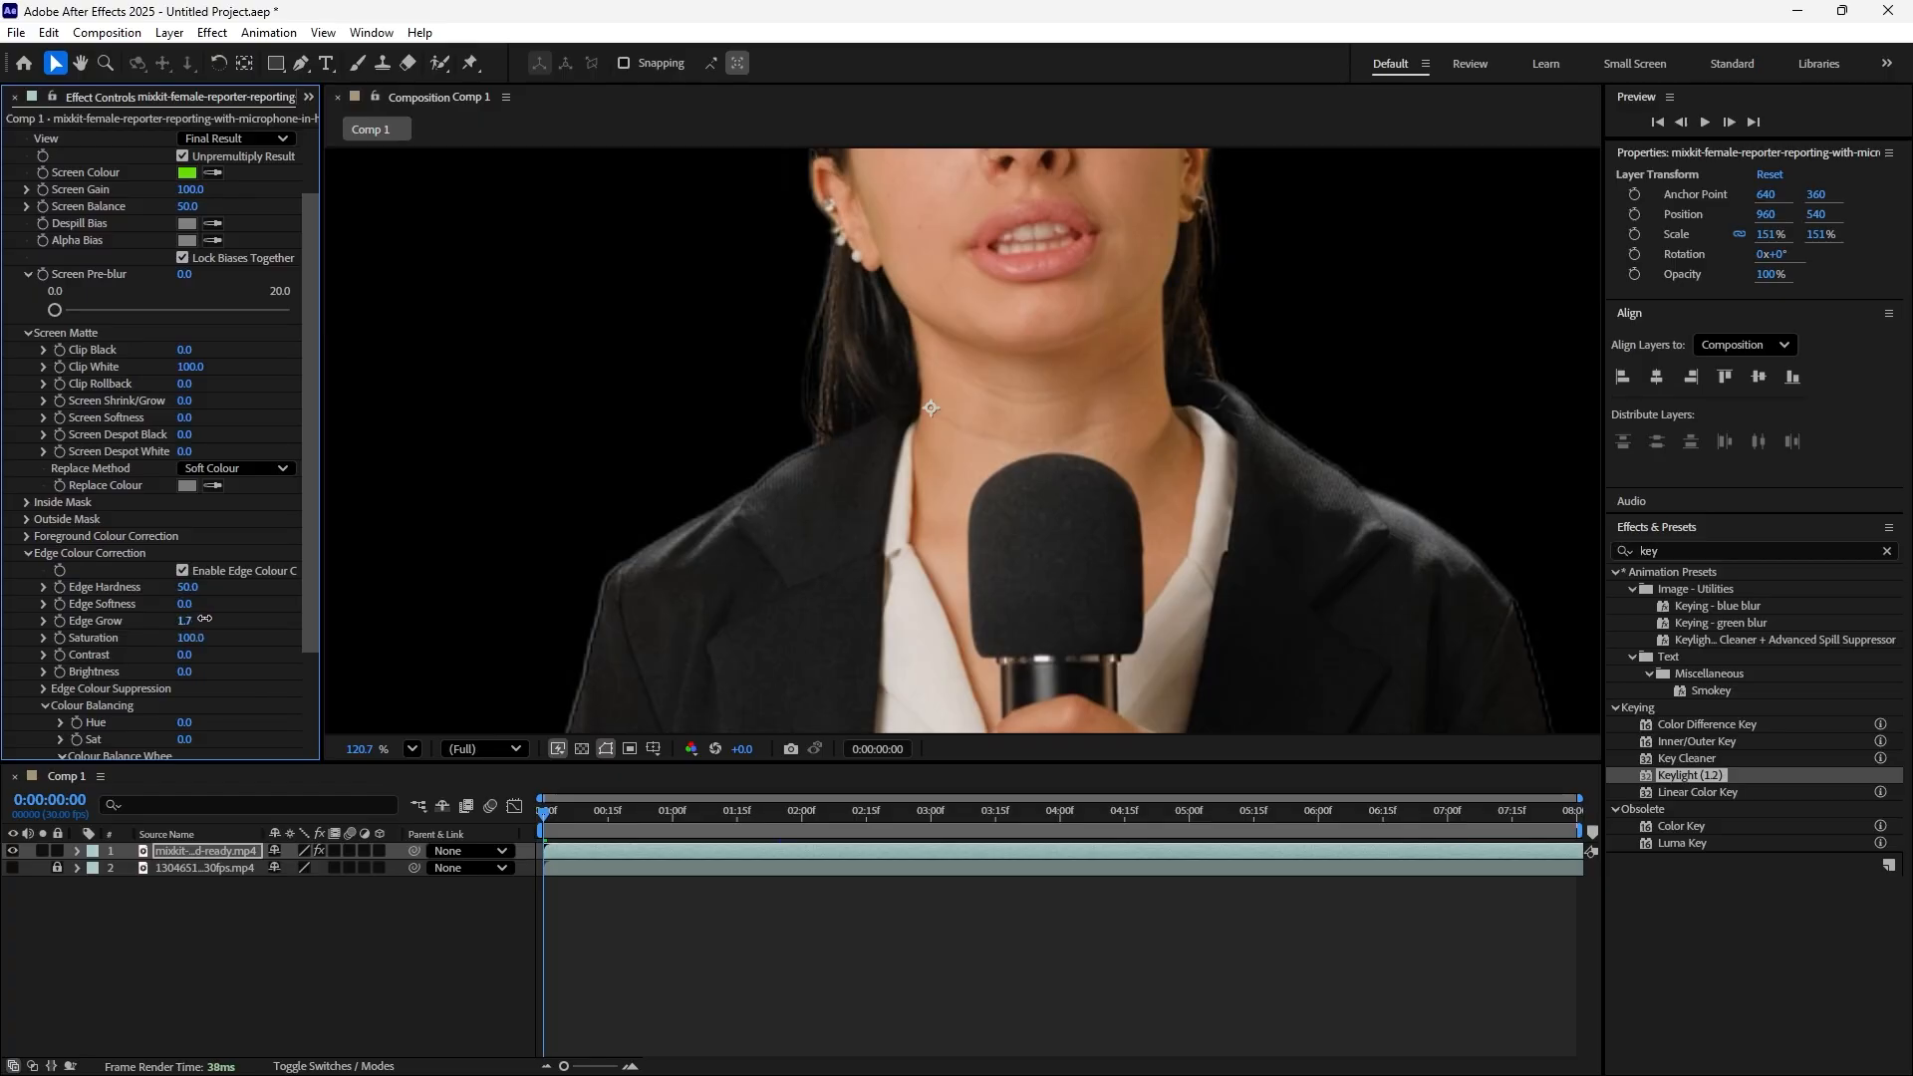
mouse_move(184, 621)
mouse_down()
mouse_move(237, 620)
mouse_move(126, 619)
mouse_move(211, 644)
mouse_up()
Try tinting the reporter's edges blue with the edge Colour Balance wheel at hue 204.4 and saturation 20, adjust the hue, and undo these changes
drag(308, 524, 311, 606)
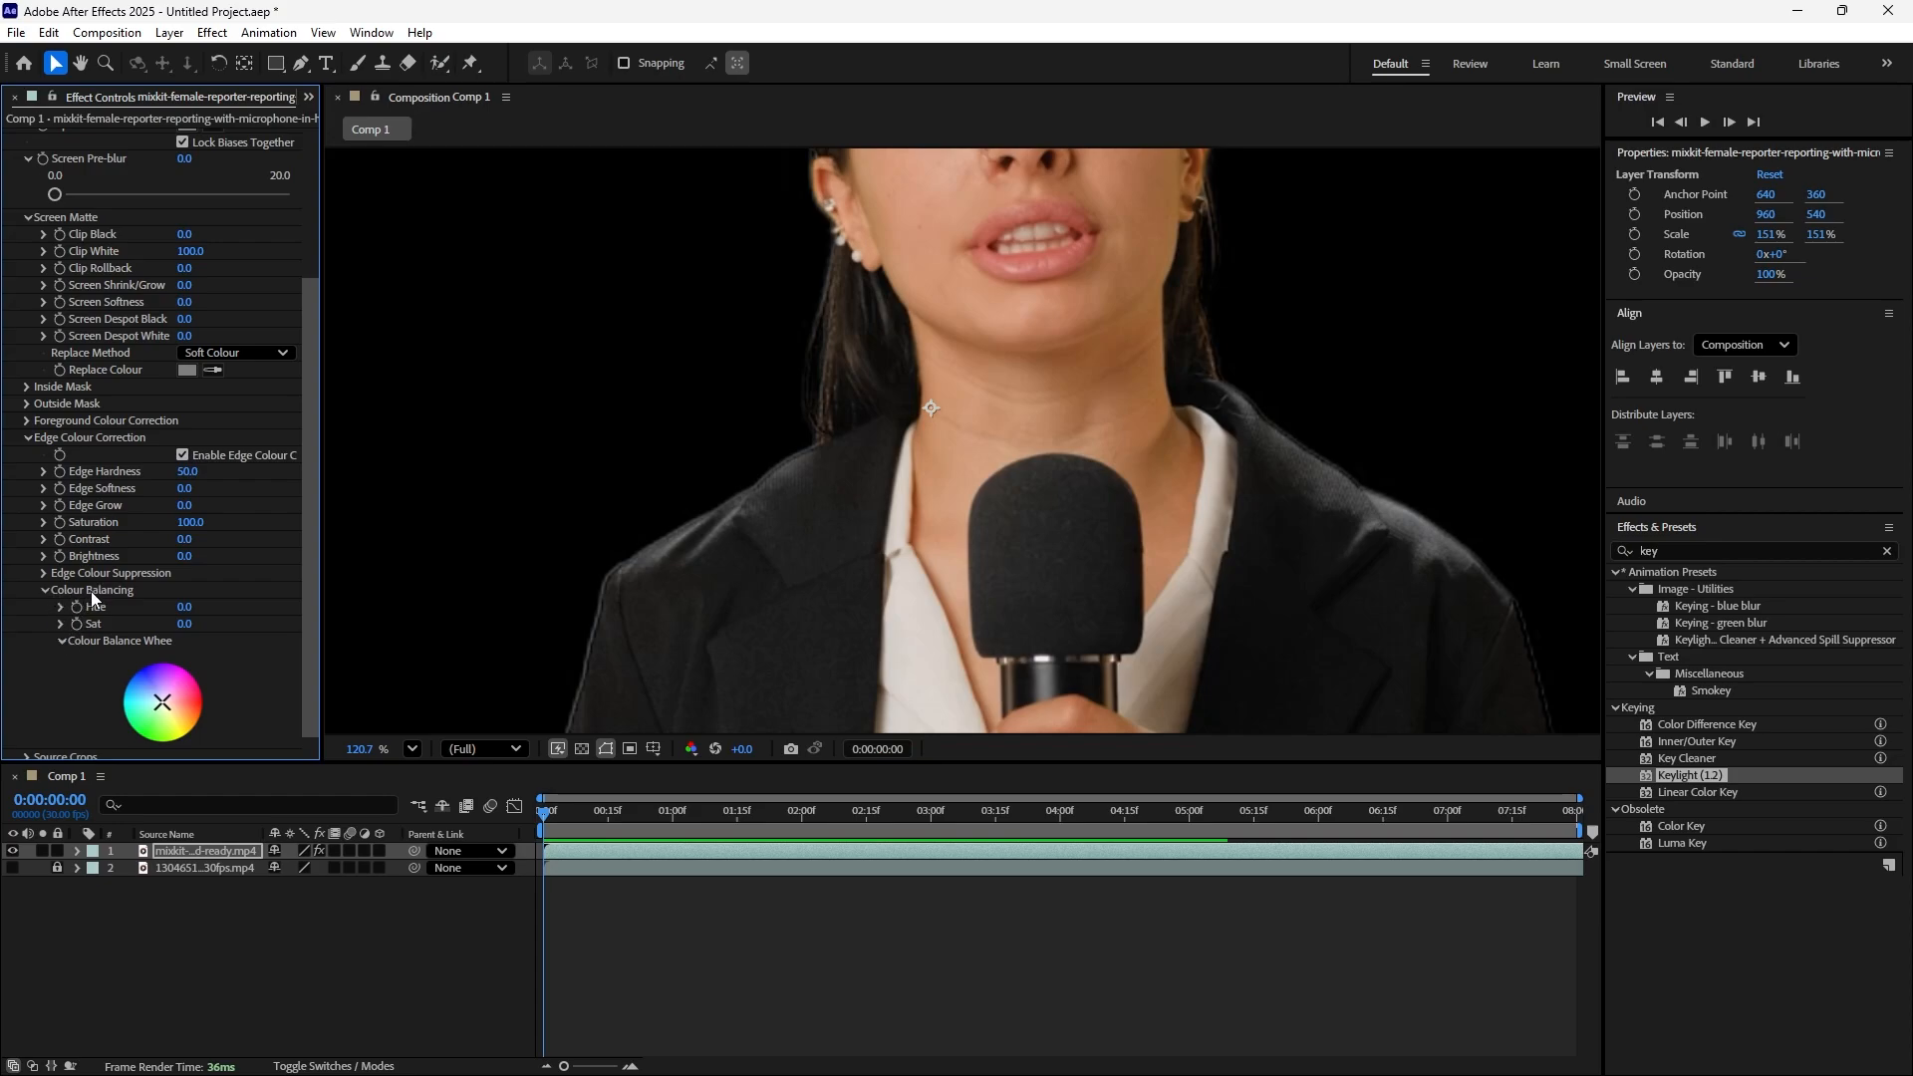
drag(313, 626, 314, 656)
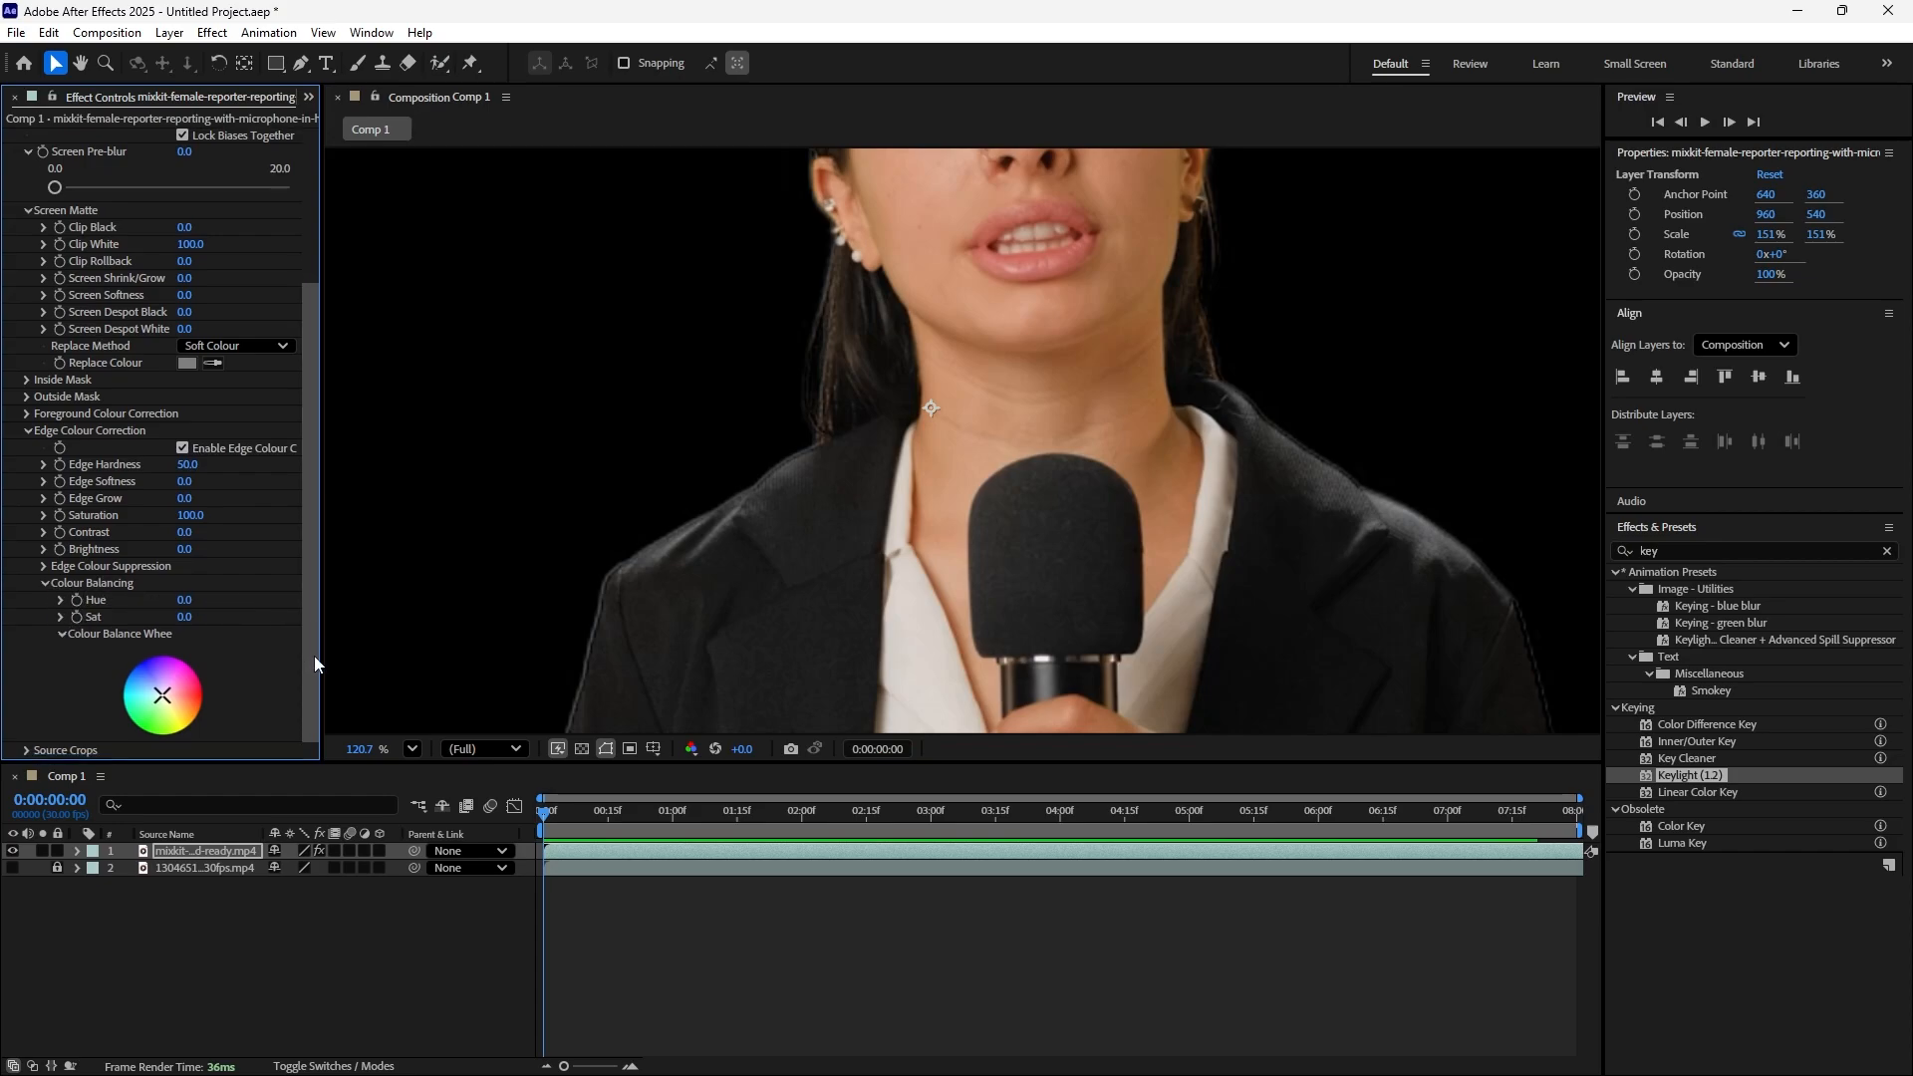
scroll(523, 606, down, 3)
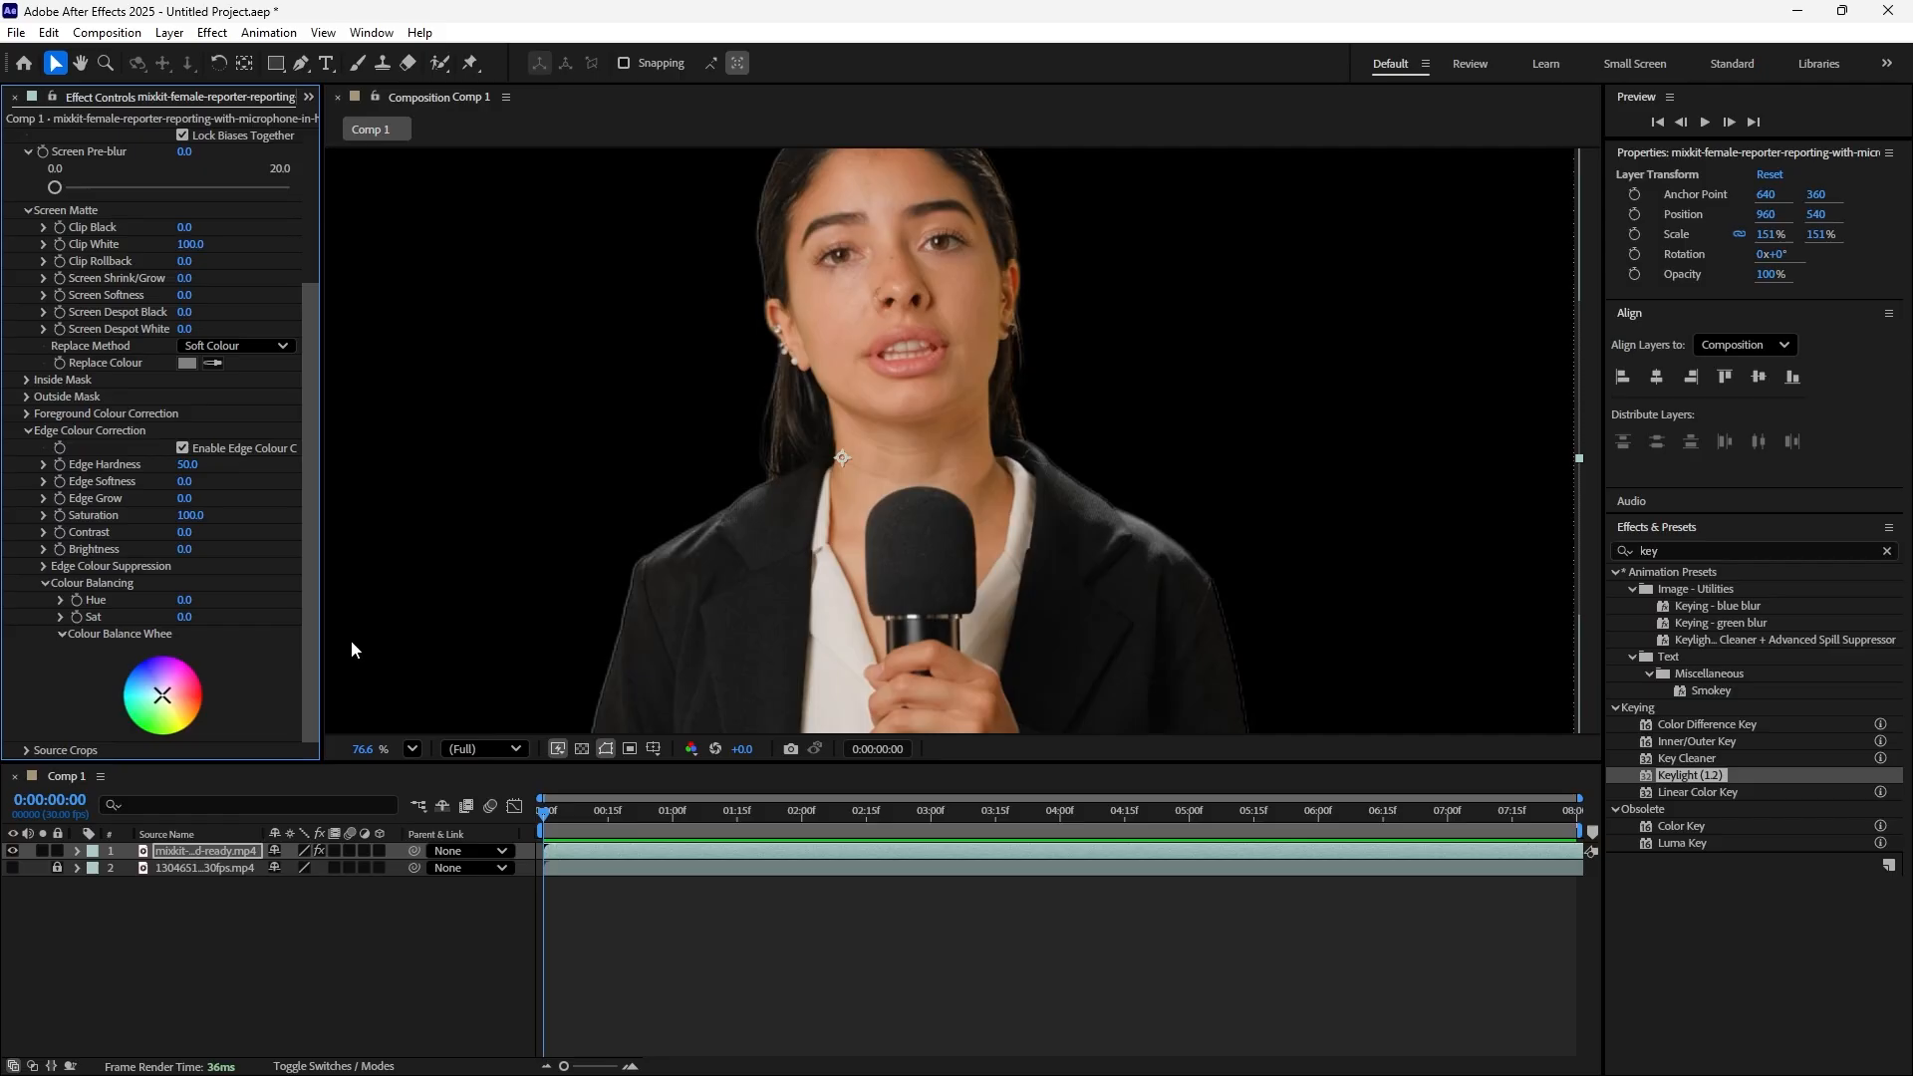
drag(164, 695, 125, 678)
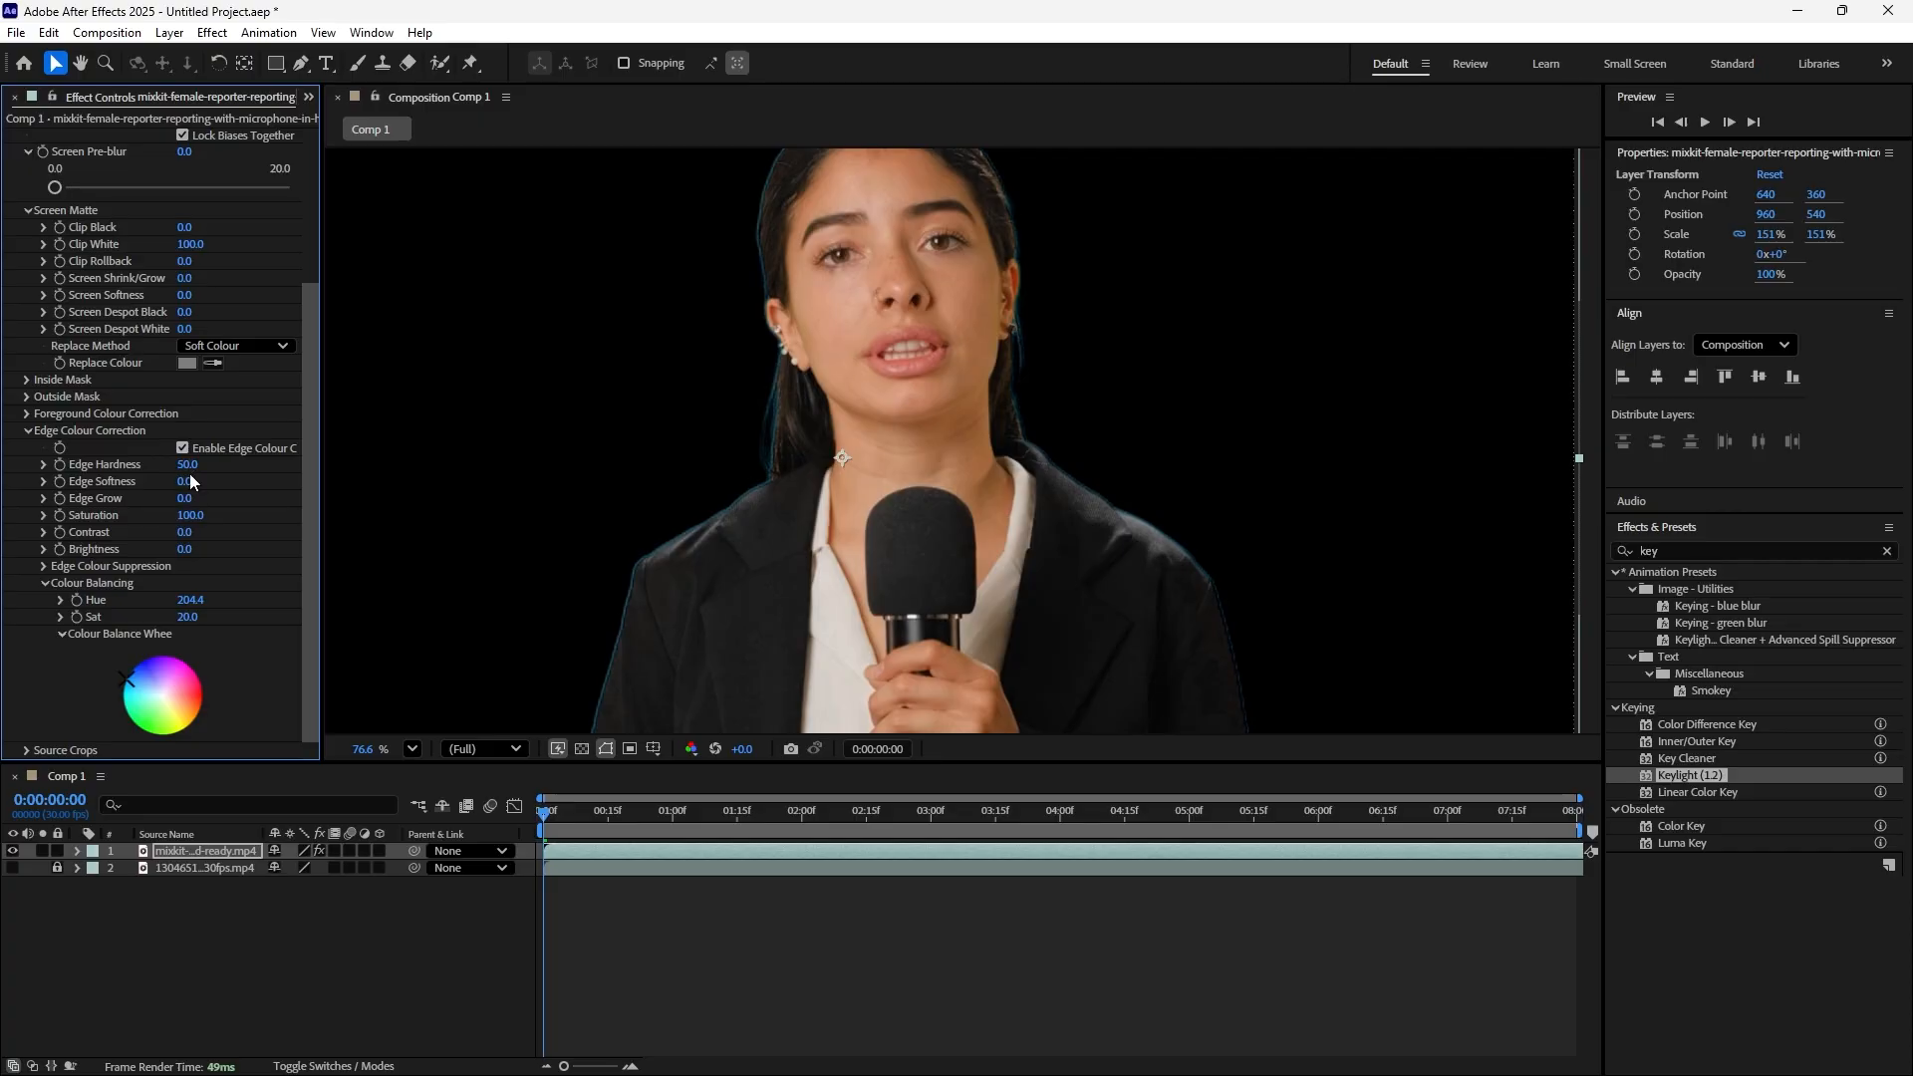
mouse_move(192, 599)
mouse_down()
mouse_move(240, 600)
mouse_move(216, 621)
mouse_up()
key(ctrl+z)
key(ctrl+z)
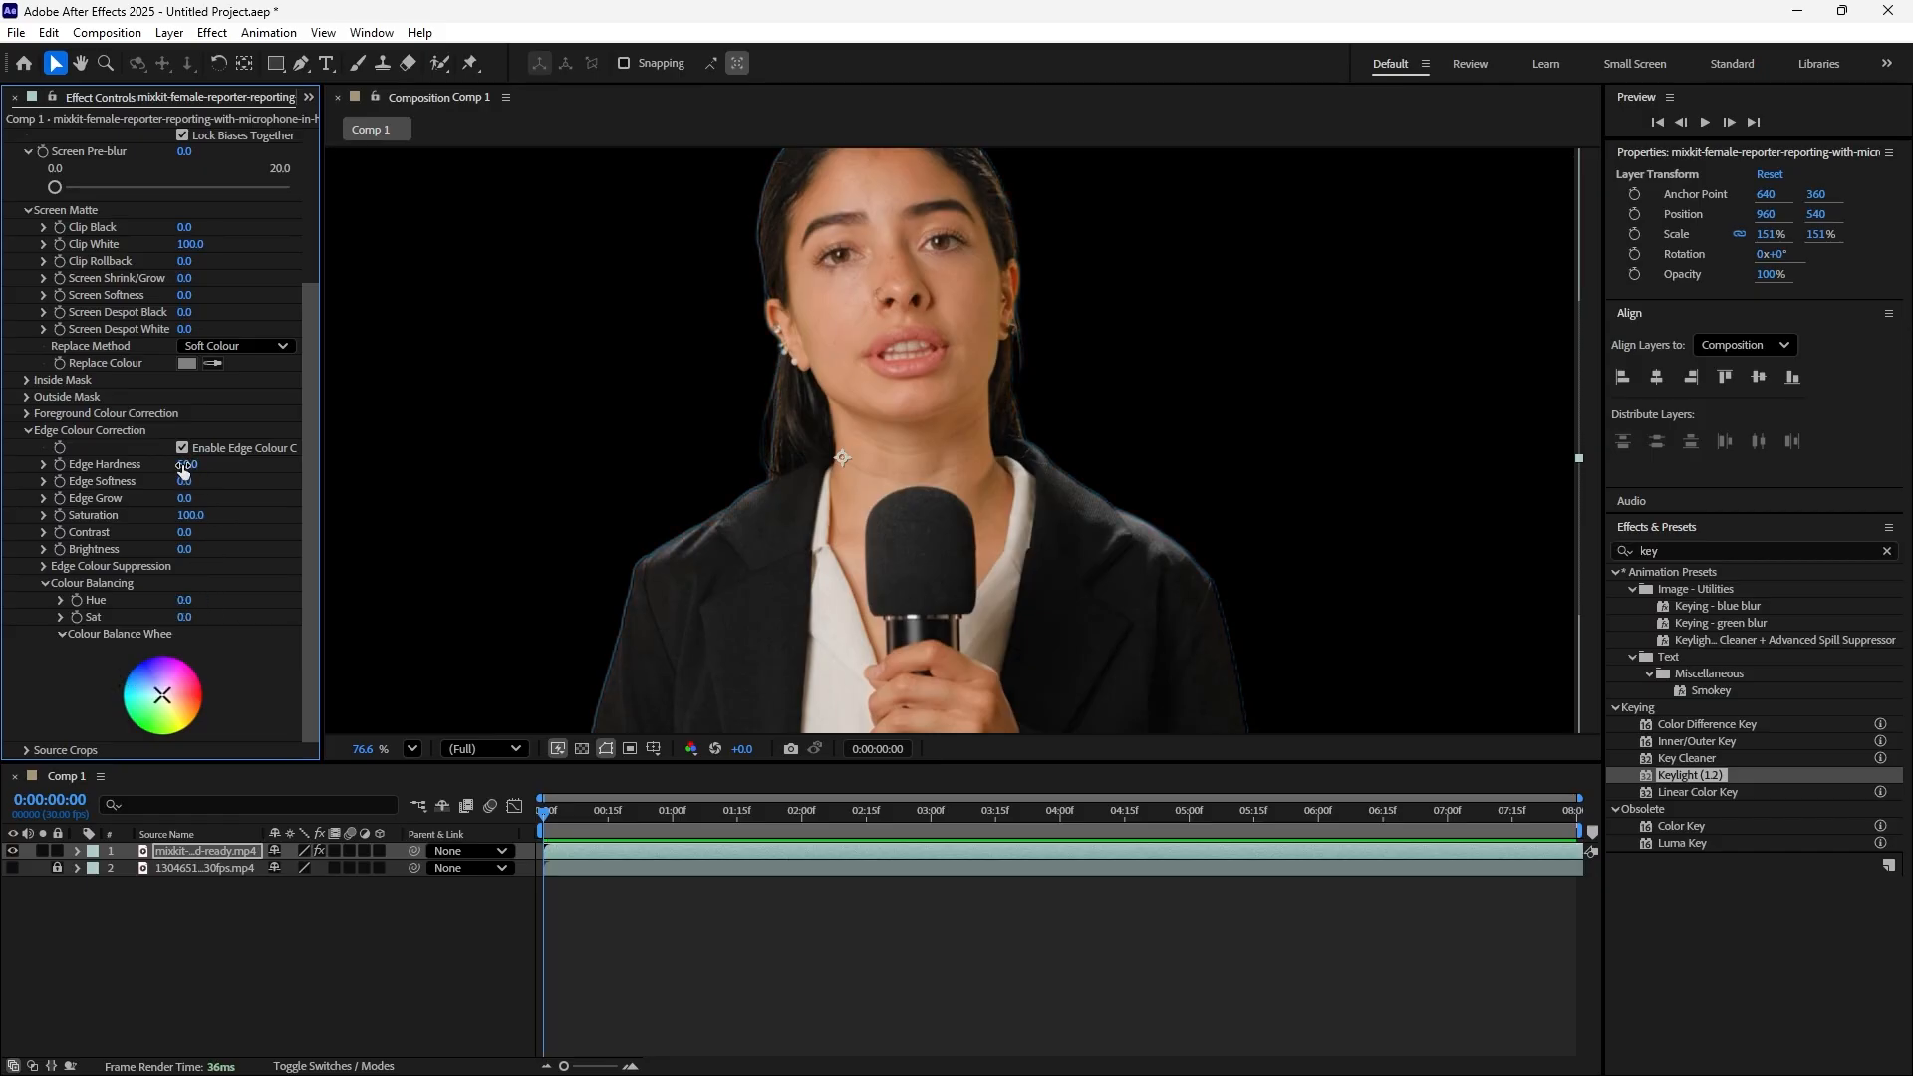
Disable Edge Colour Correction, collapse its settings, and enable Keylight's Foreground Colour Correction
click(182, 448)
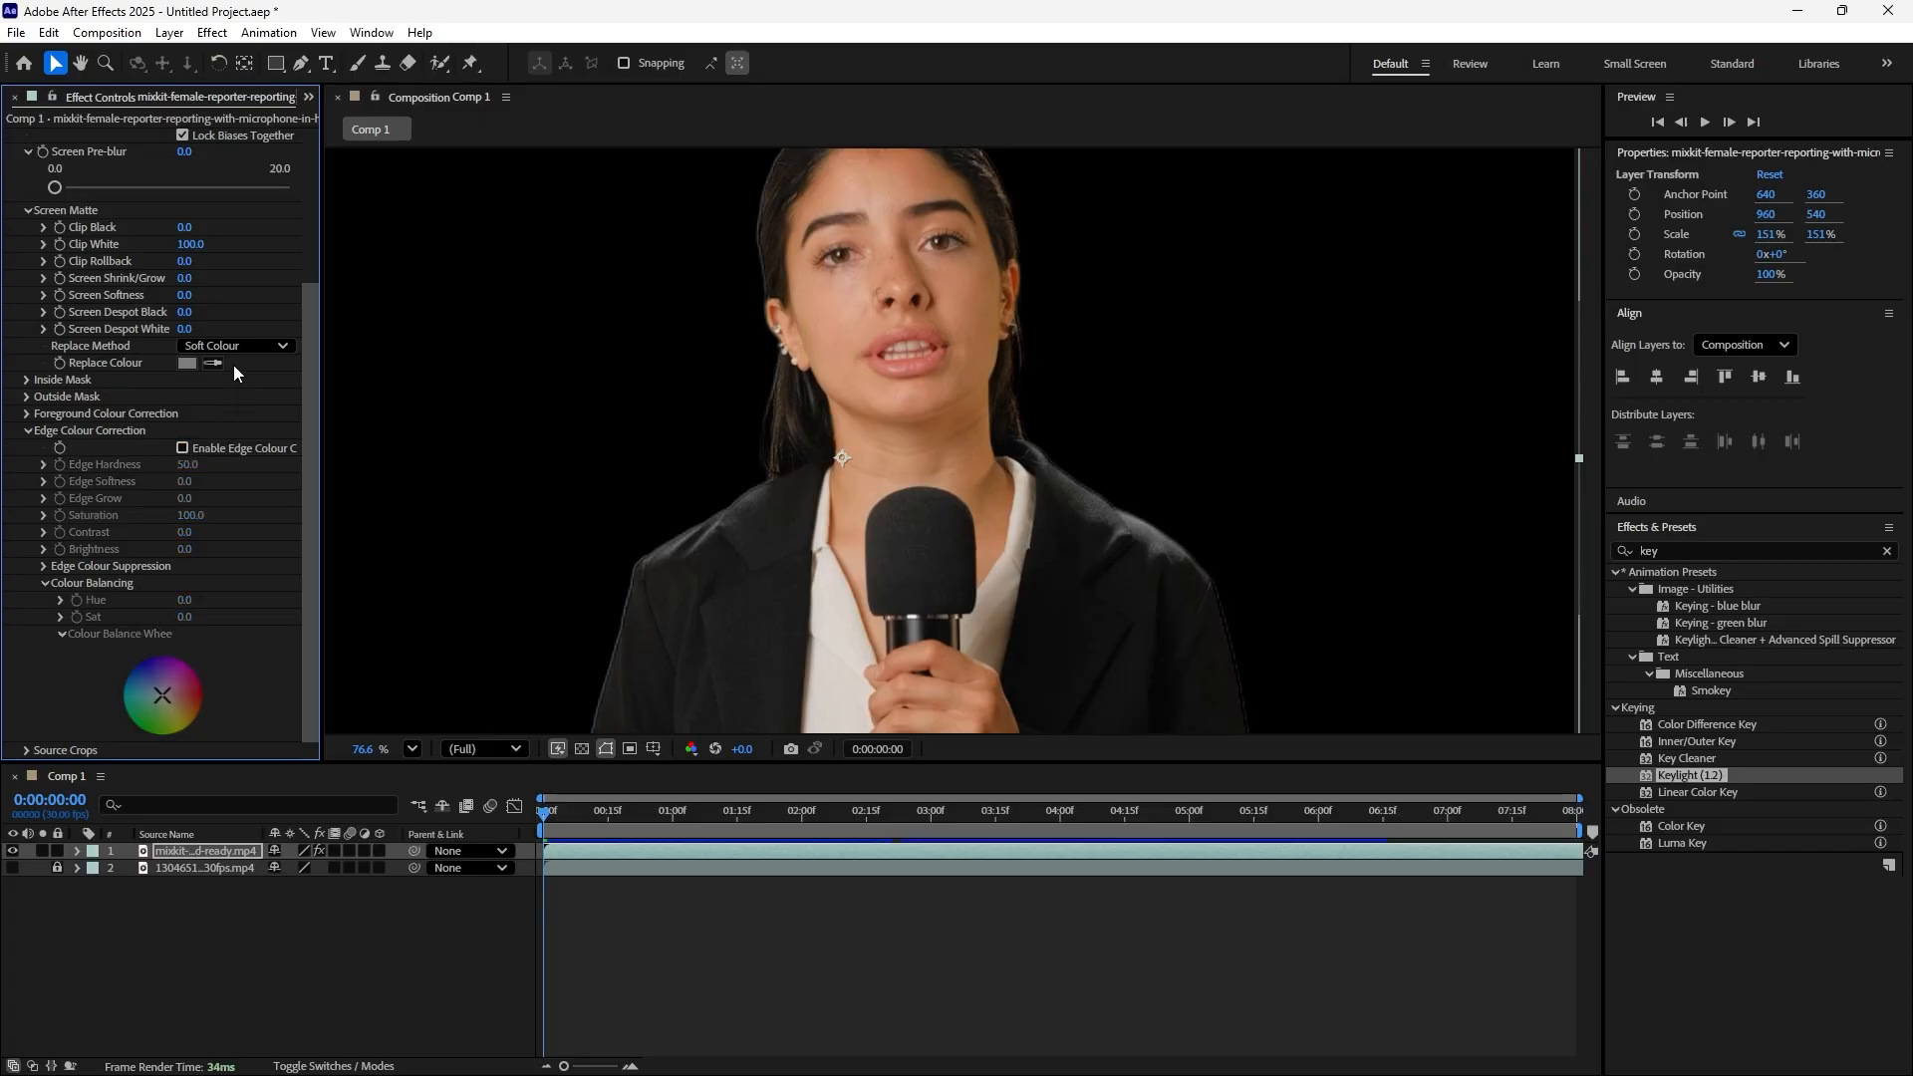
click(26, 429)
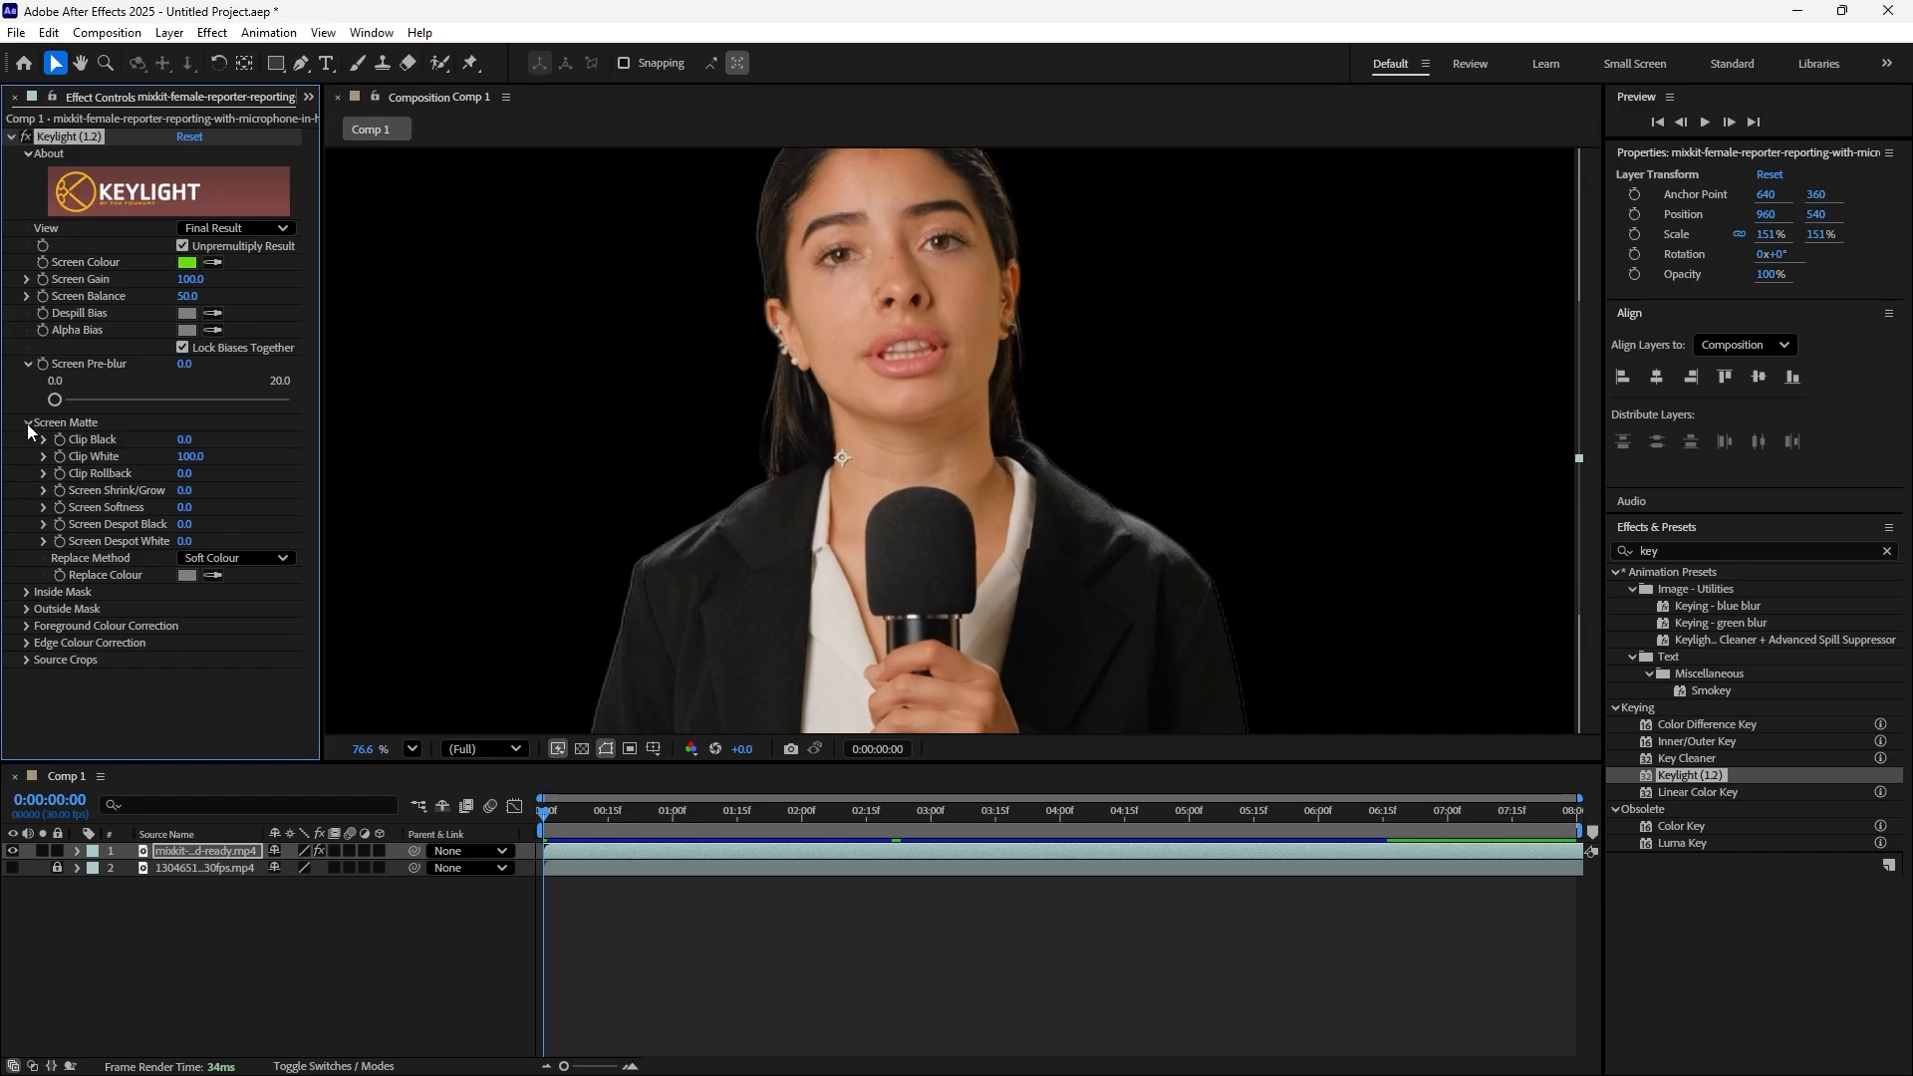
click(29, 625)
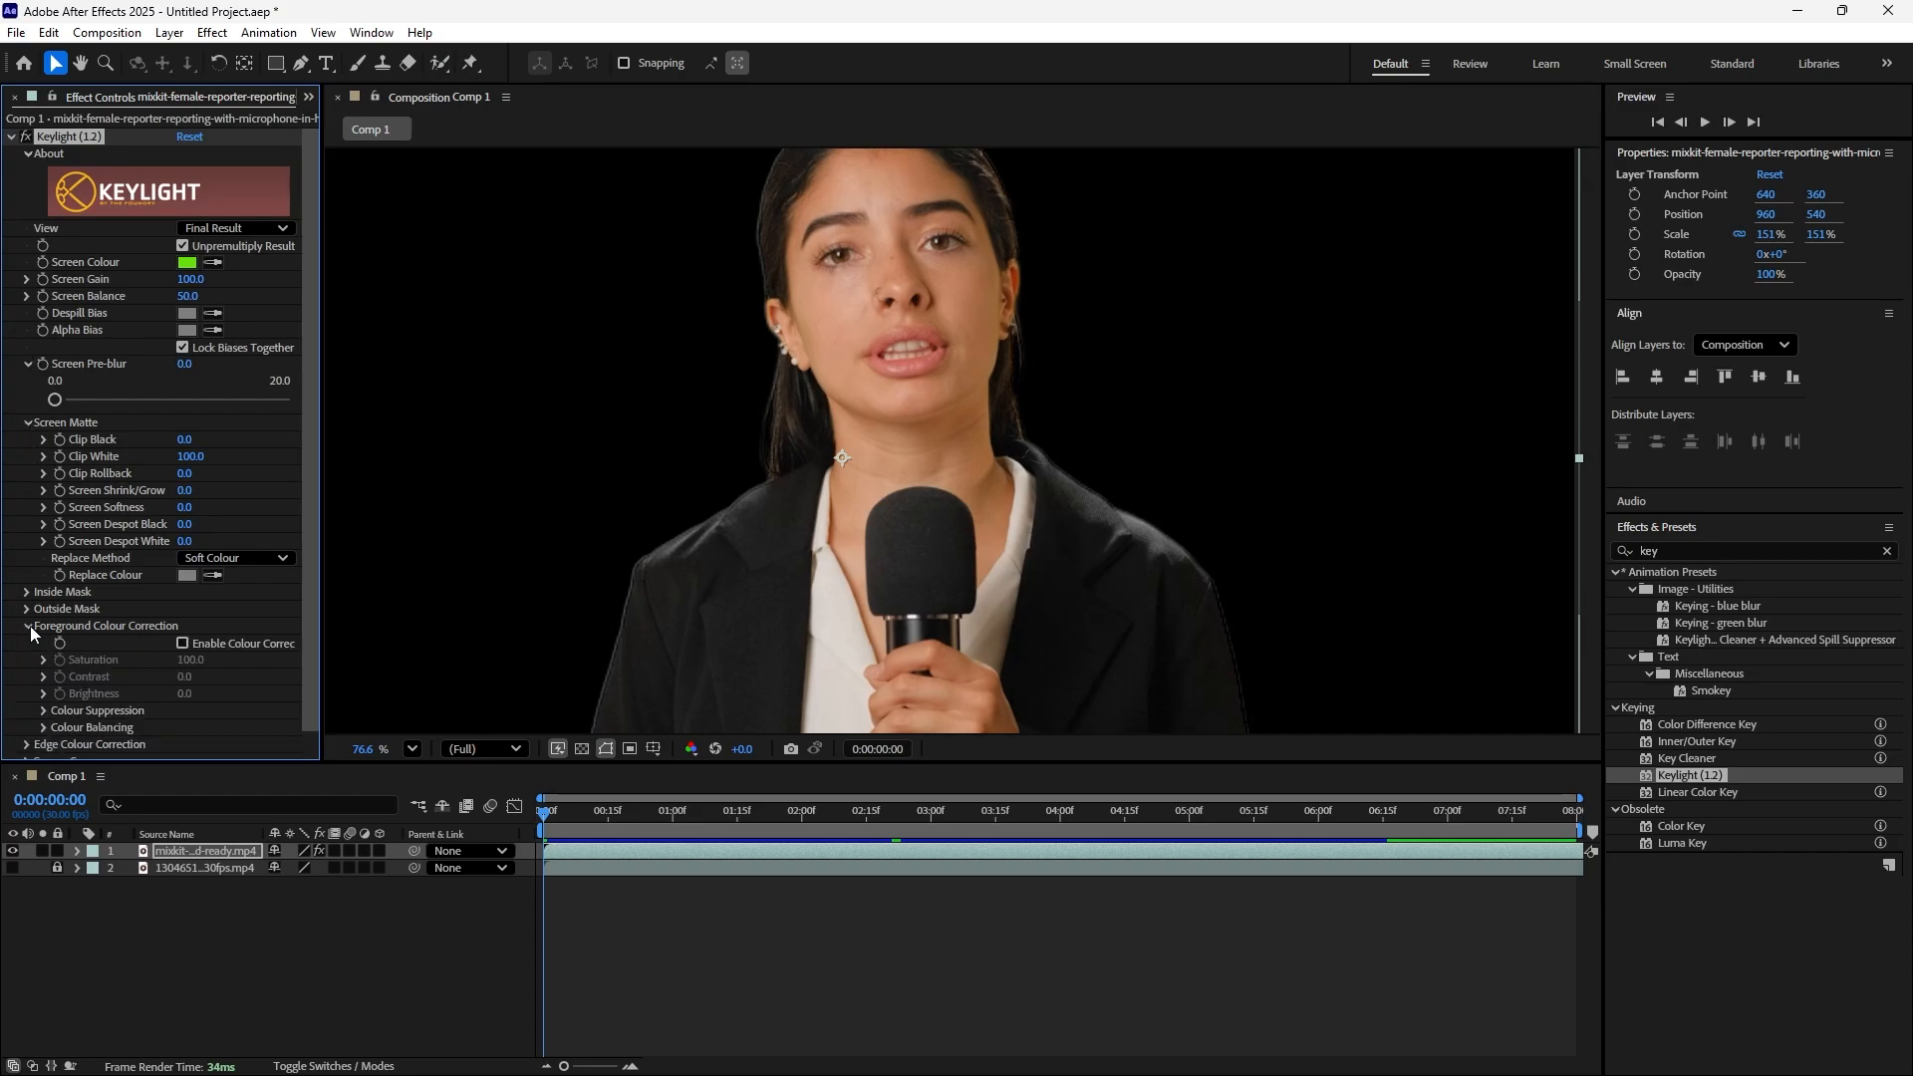
drag(310, 551, 314, 605)
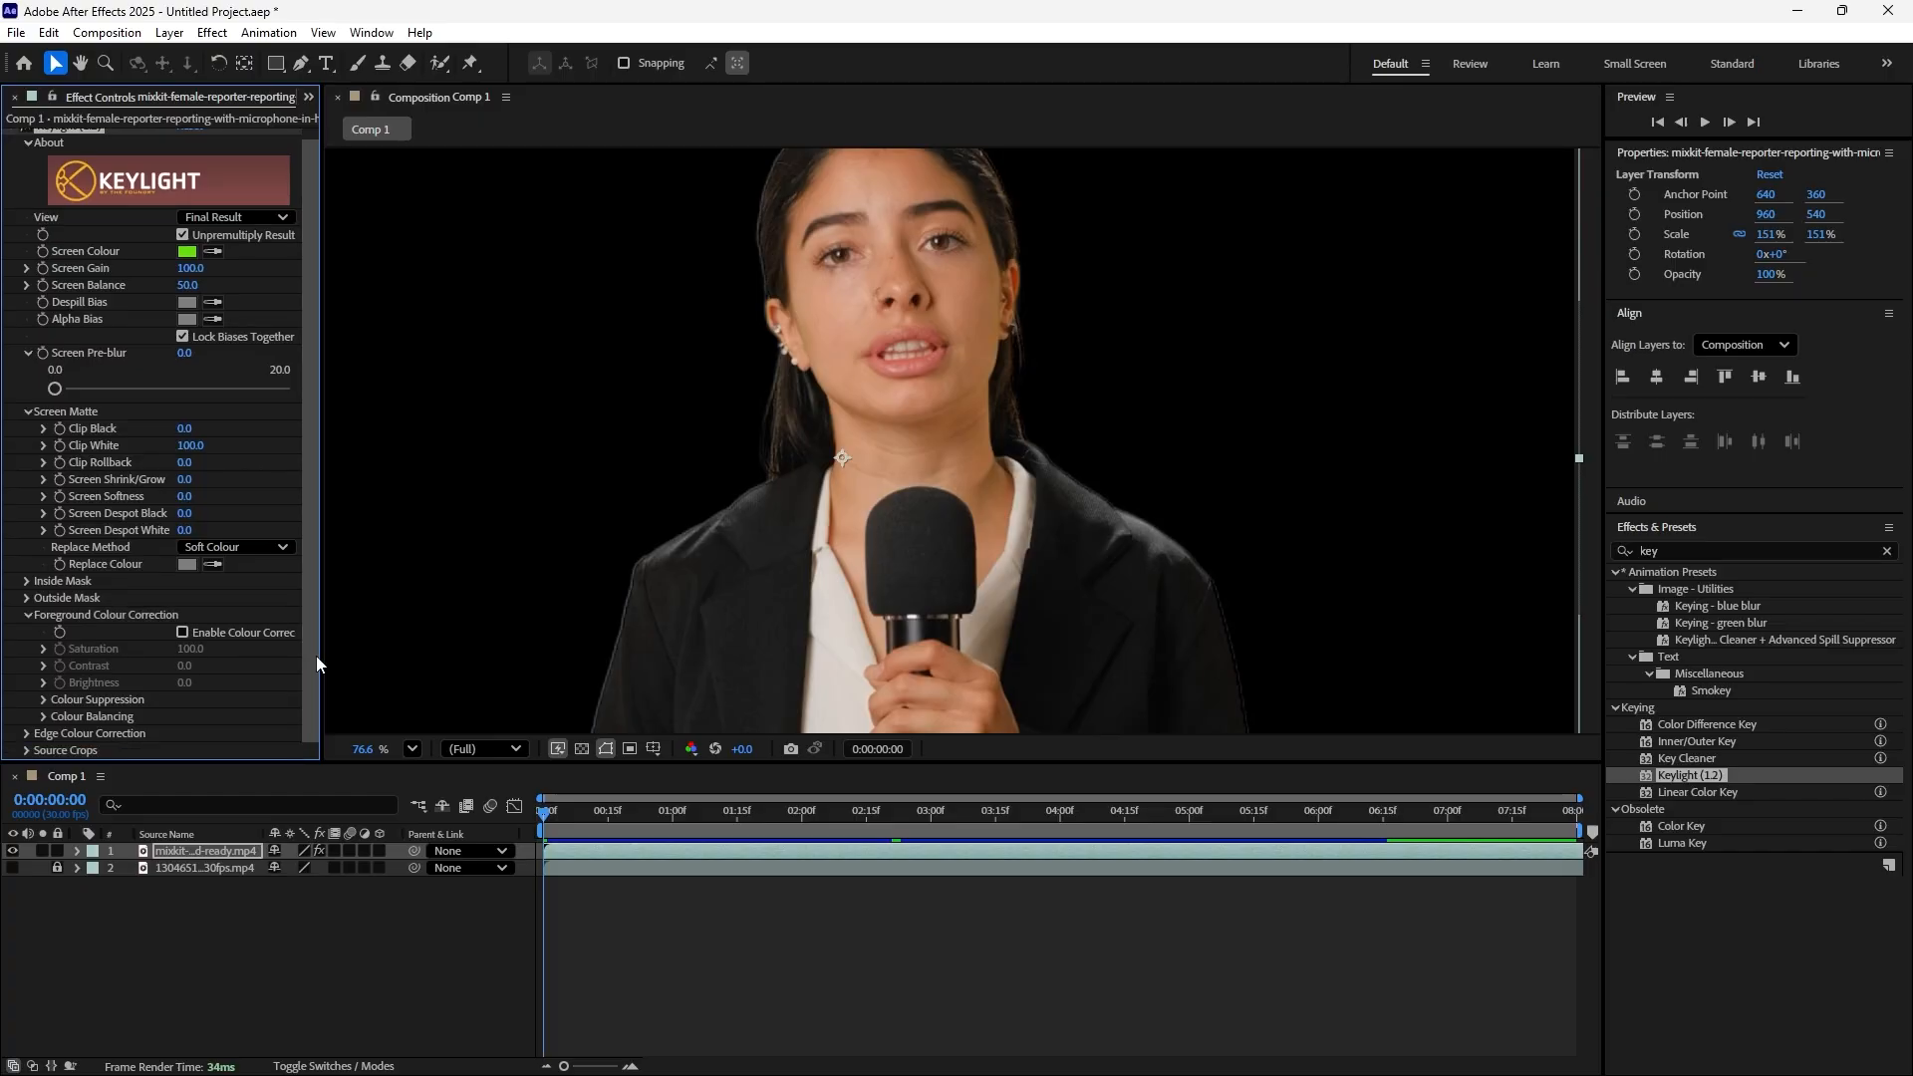
scroll(639, 653, up, 3)
scroll(584, 518, down, 2)
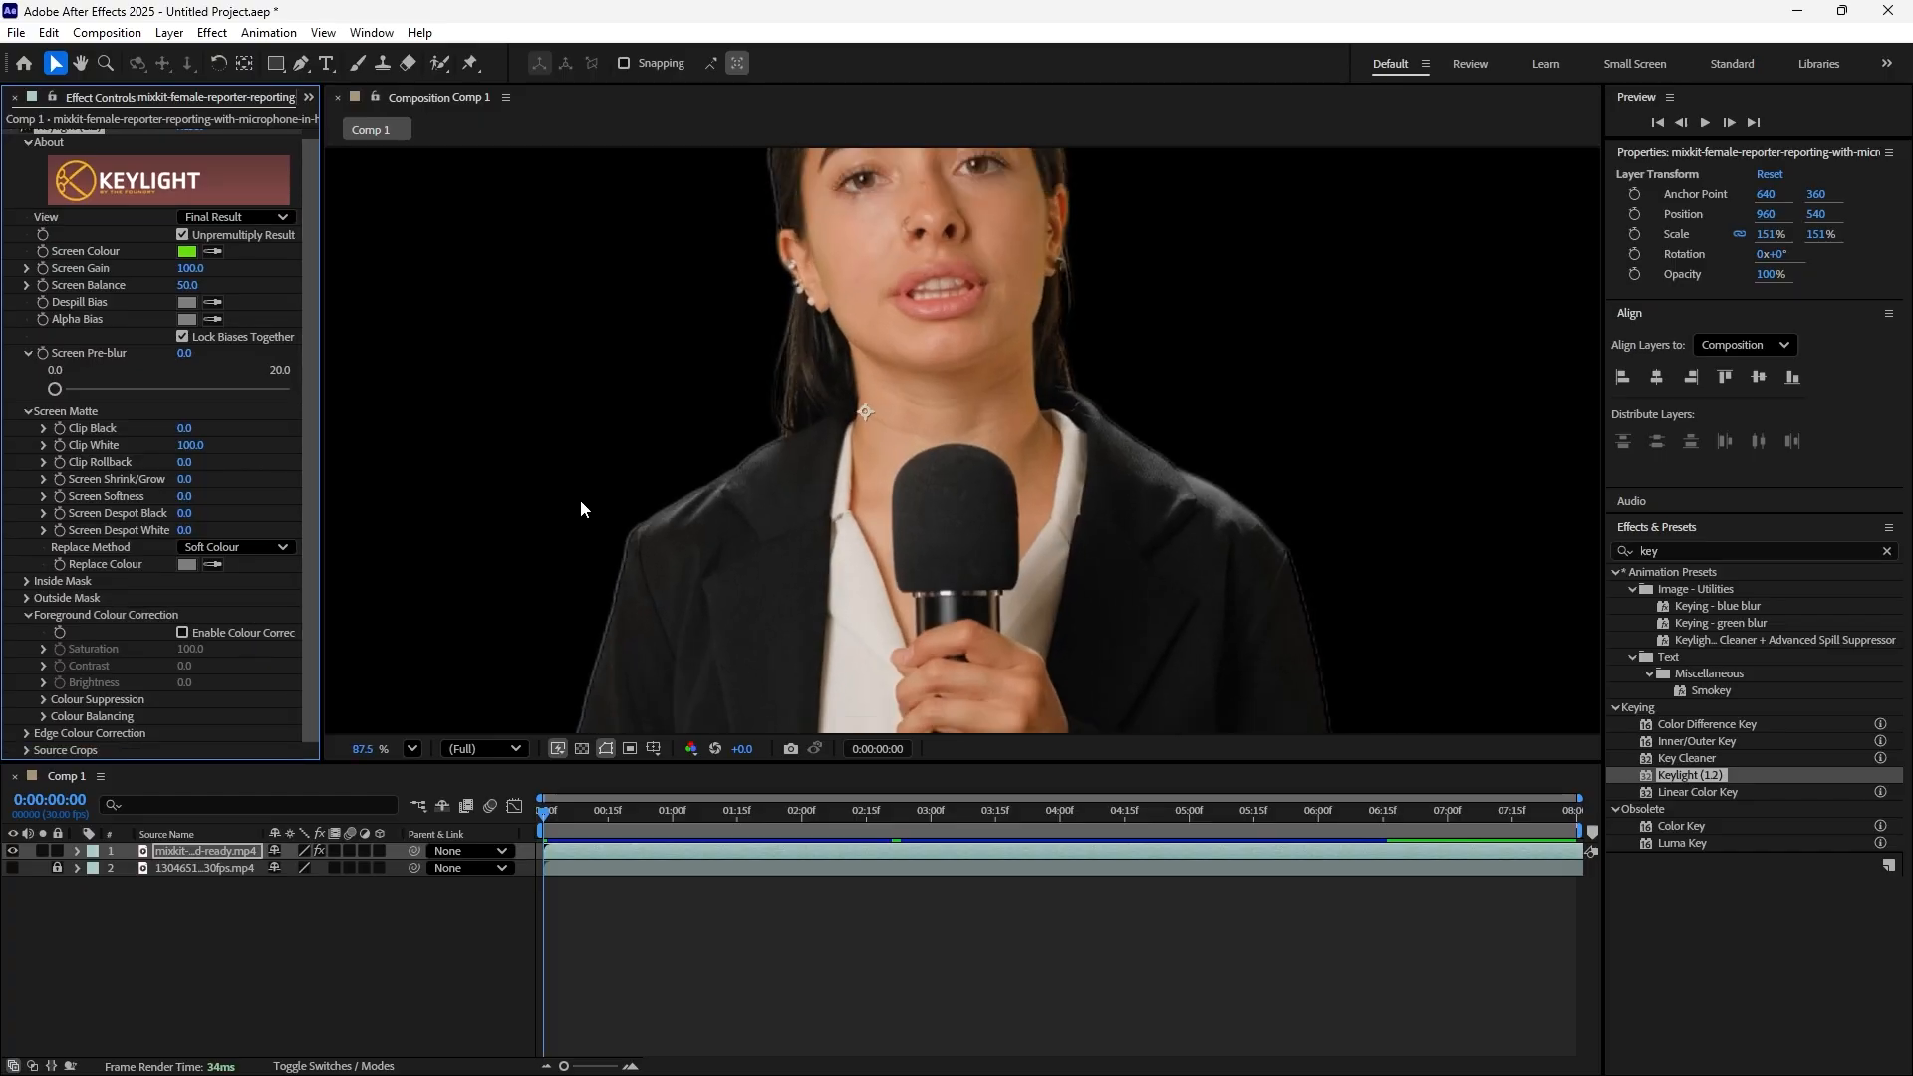
click(183, 631)
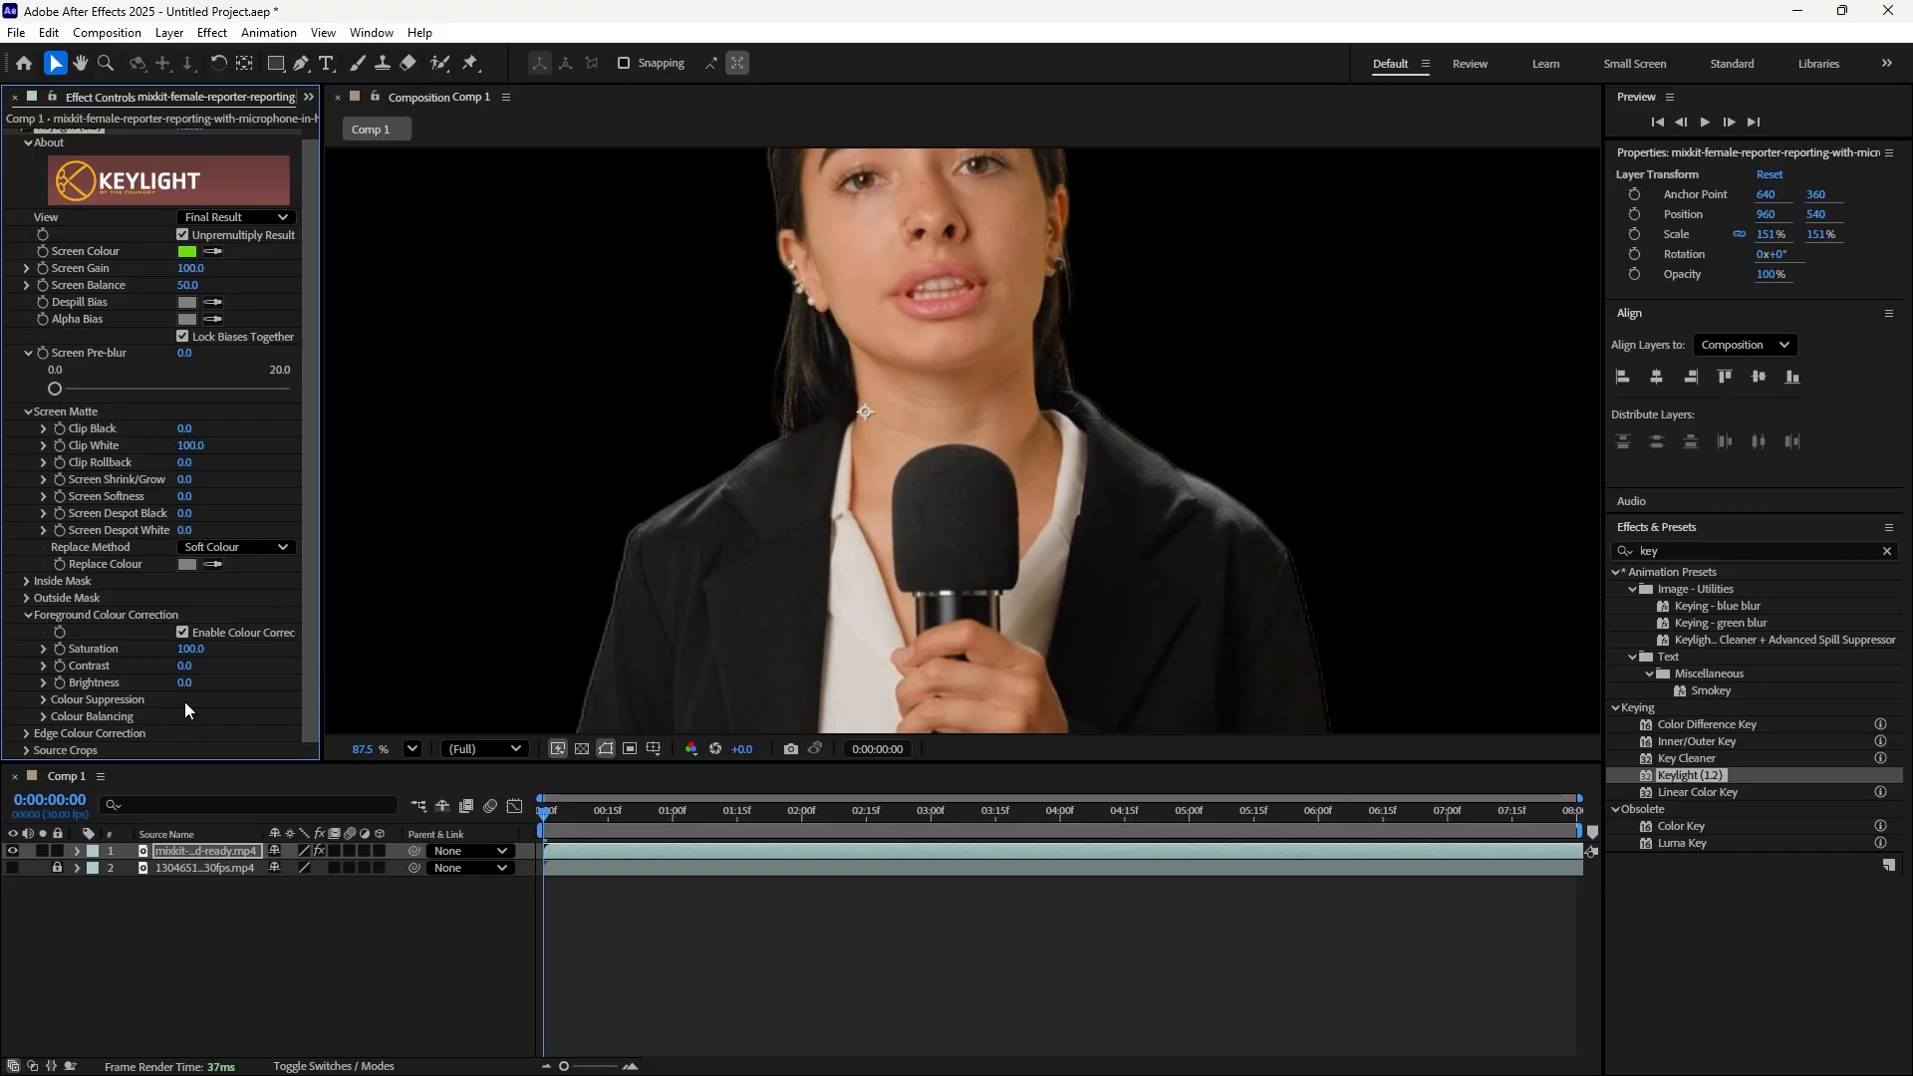
Try a foreground Saturation of 94 against the visible nebula background, and undo both changes
mouse_move(185, 648)
mouse_down()
mouse_move(234, 656)
mouse_move(177, 649)
mouse_up()
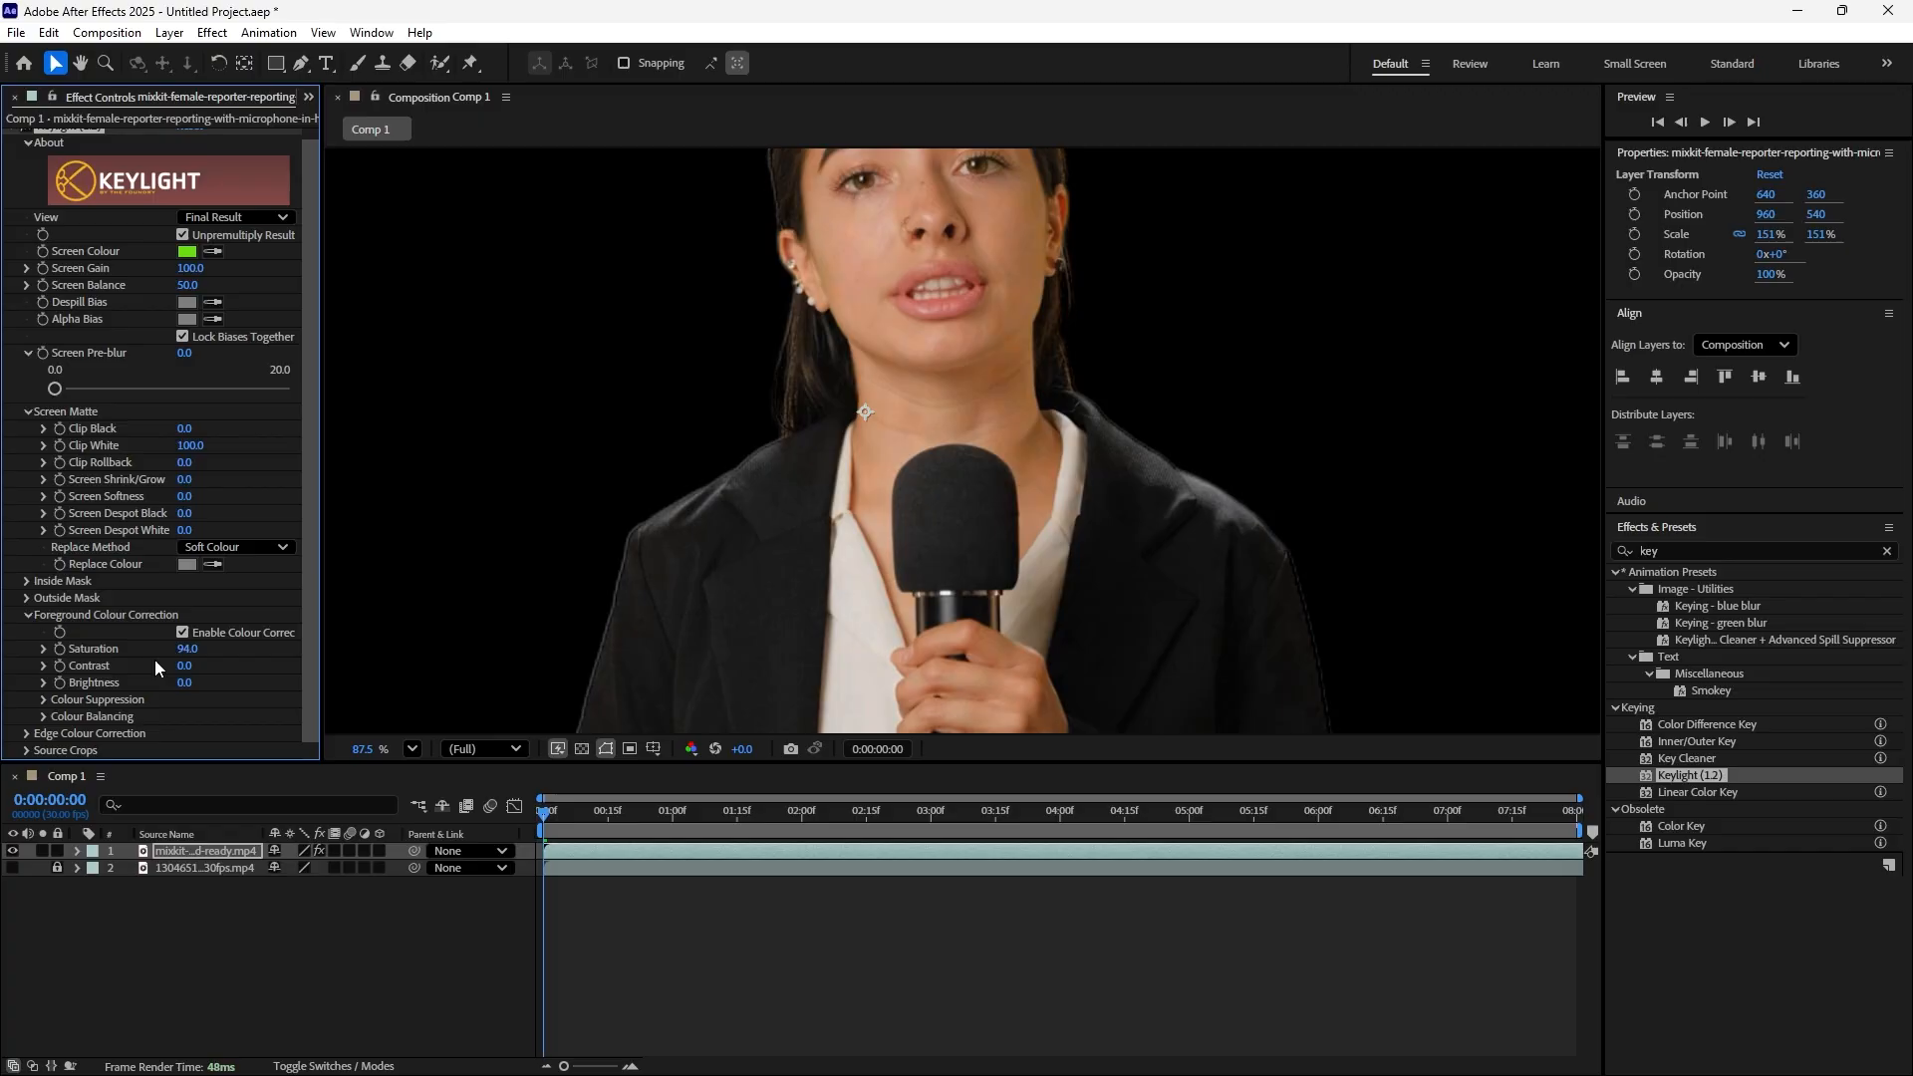
click(14, 868)
scroll(1026, 440, down, 2)
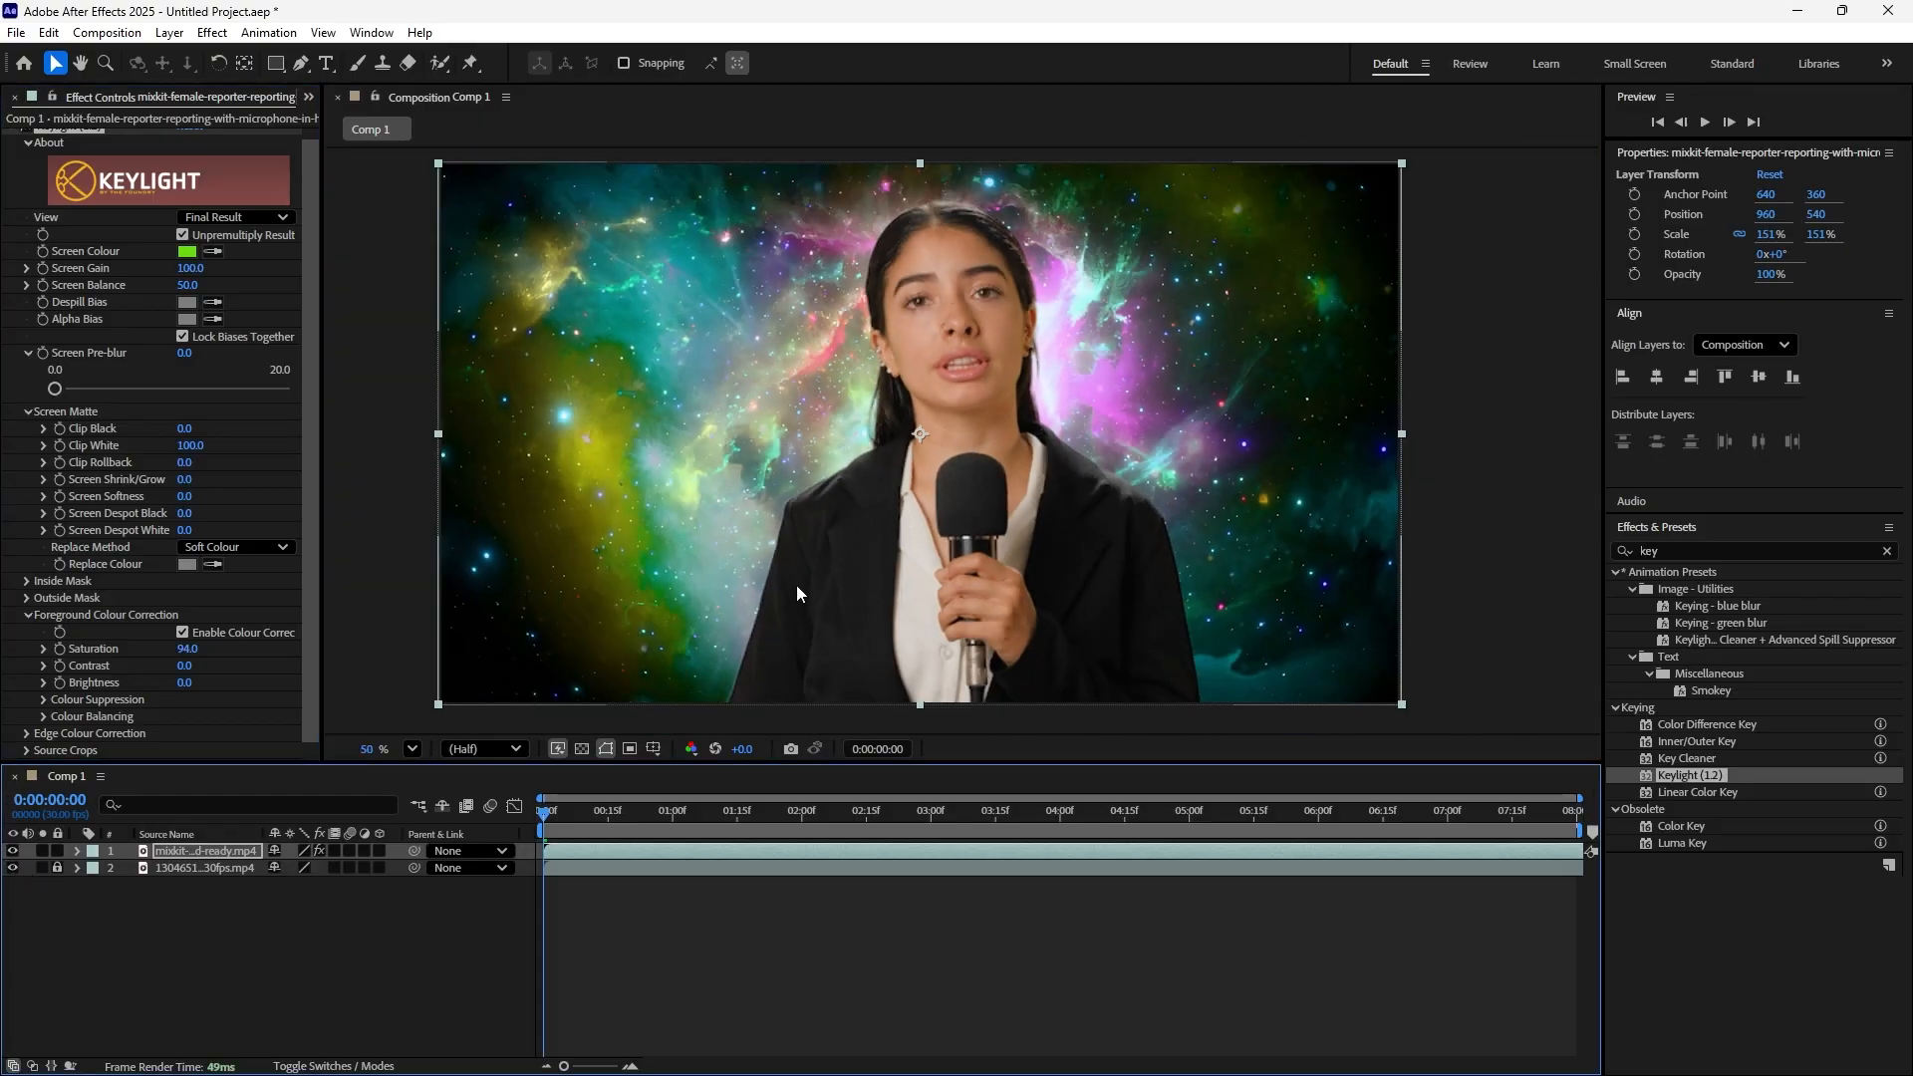
key(ctrl+z)
key(ctrl+z)
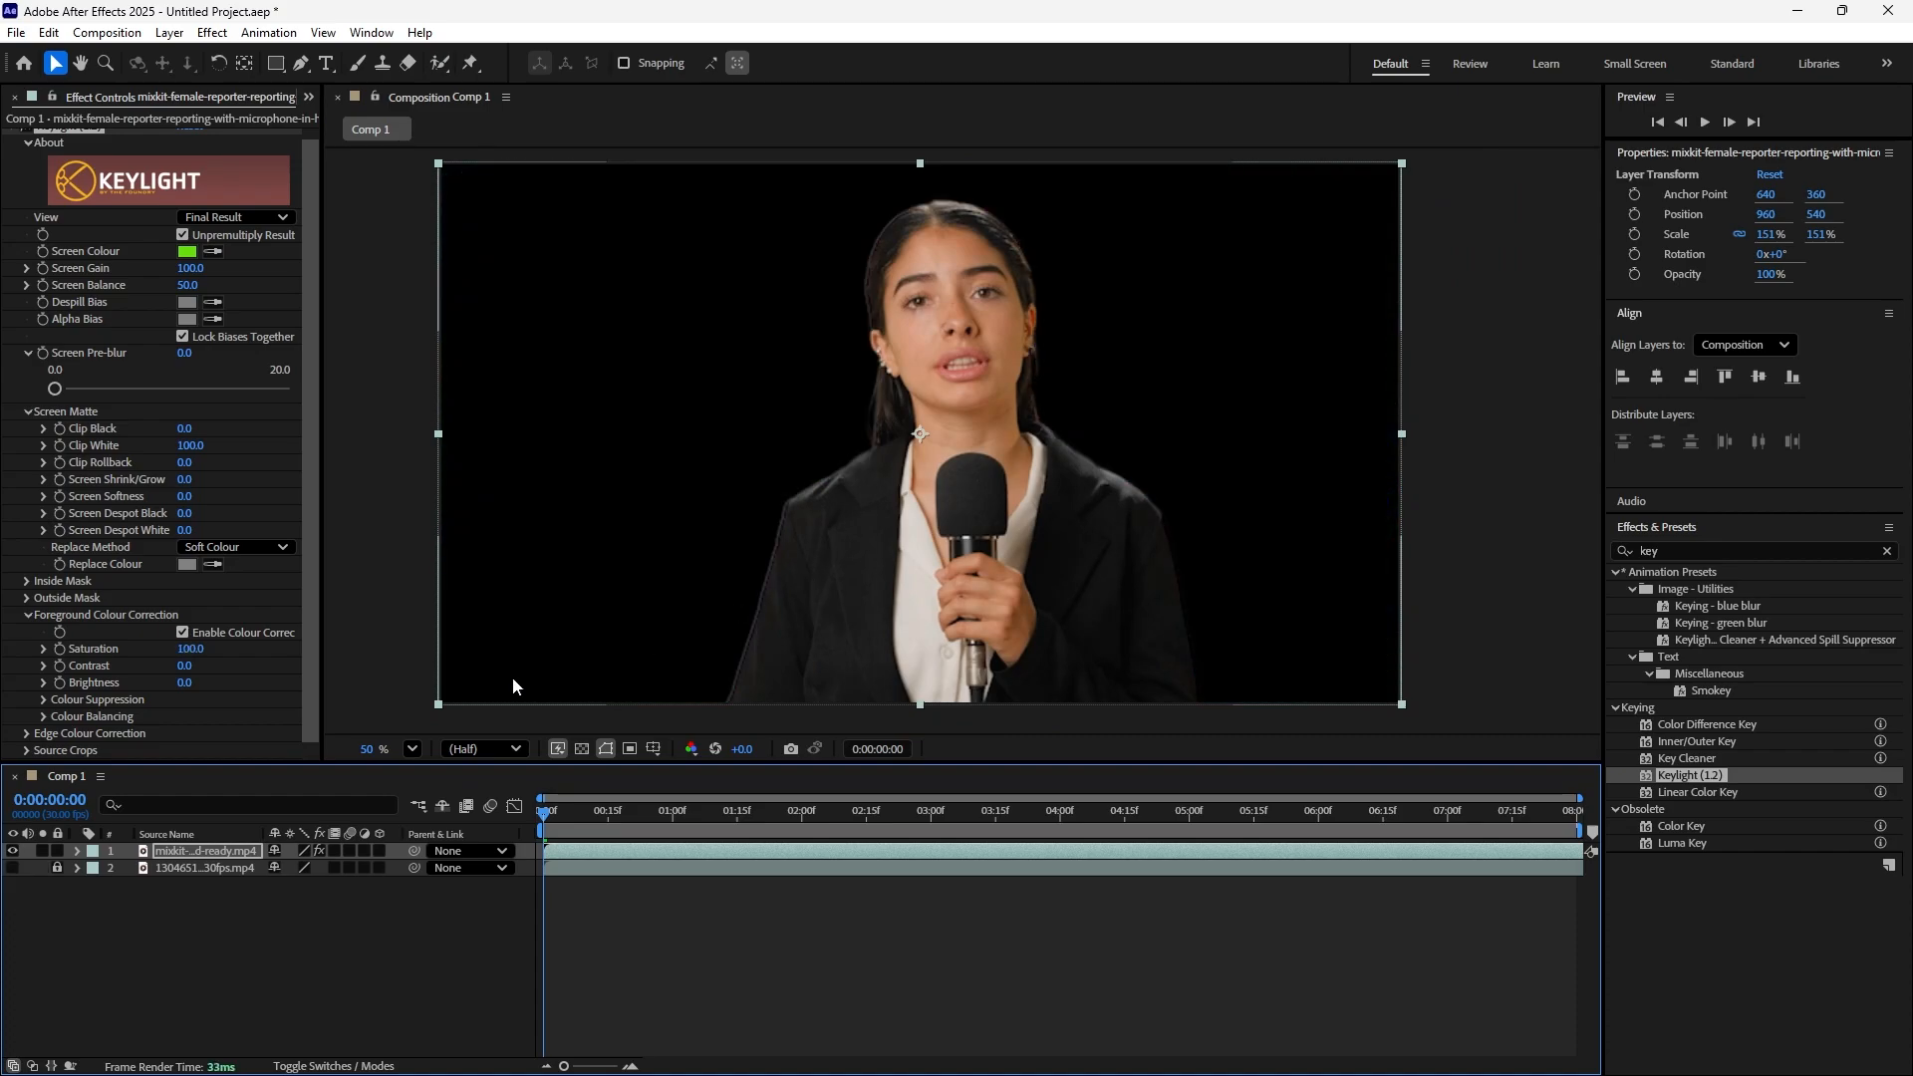
Show the nebula background layer and play the composite from the start to review the key
click(12, 868)
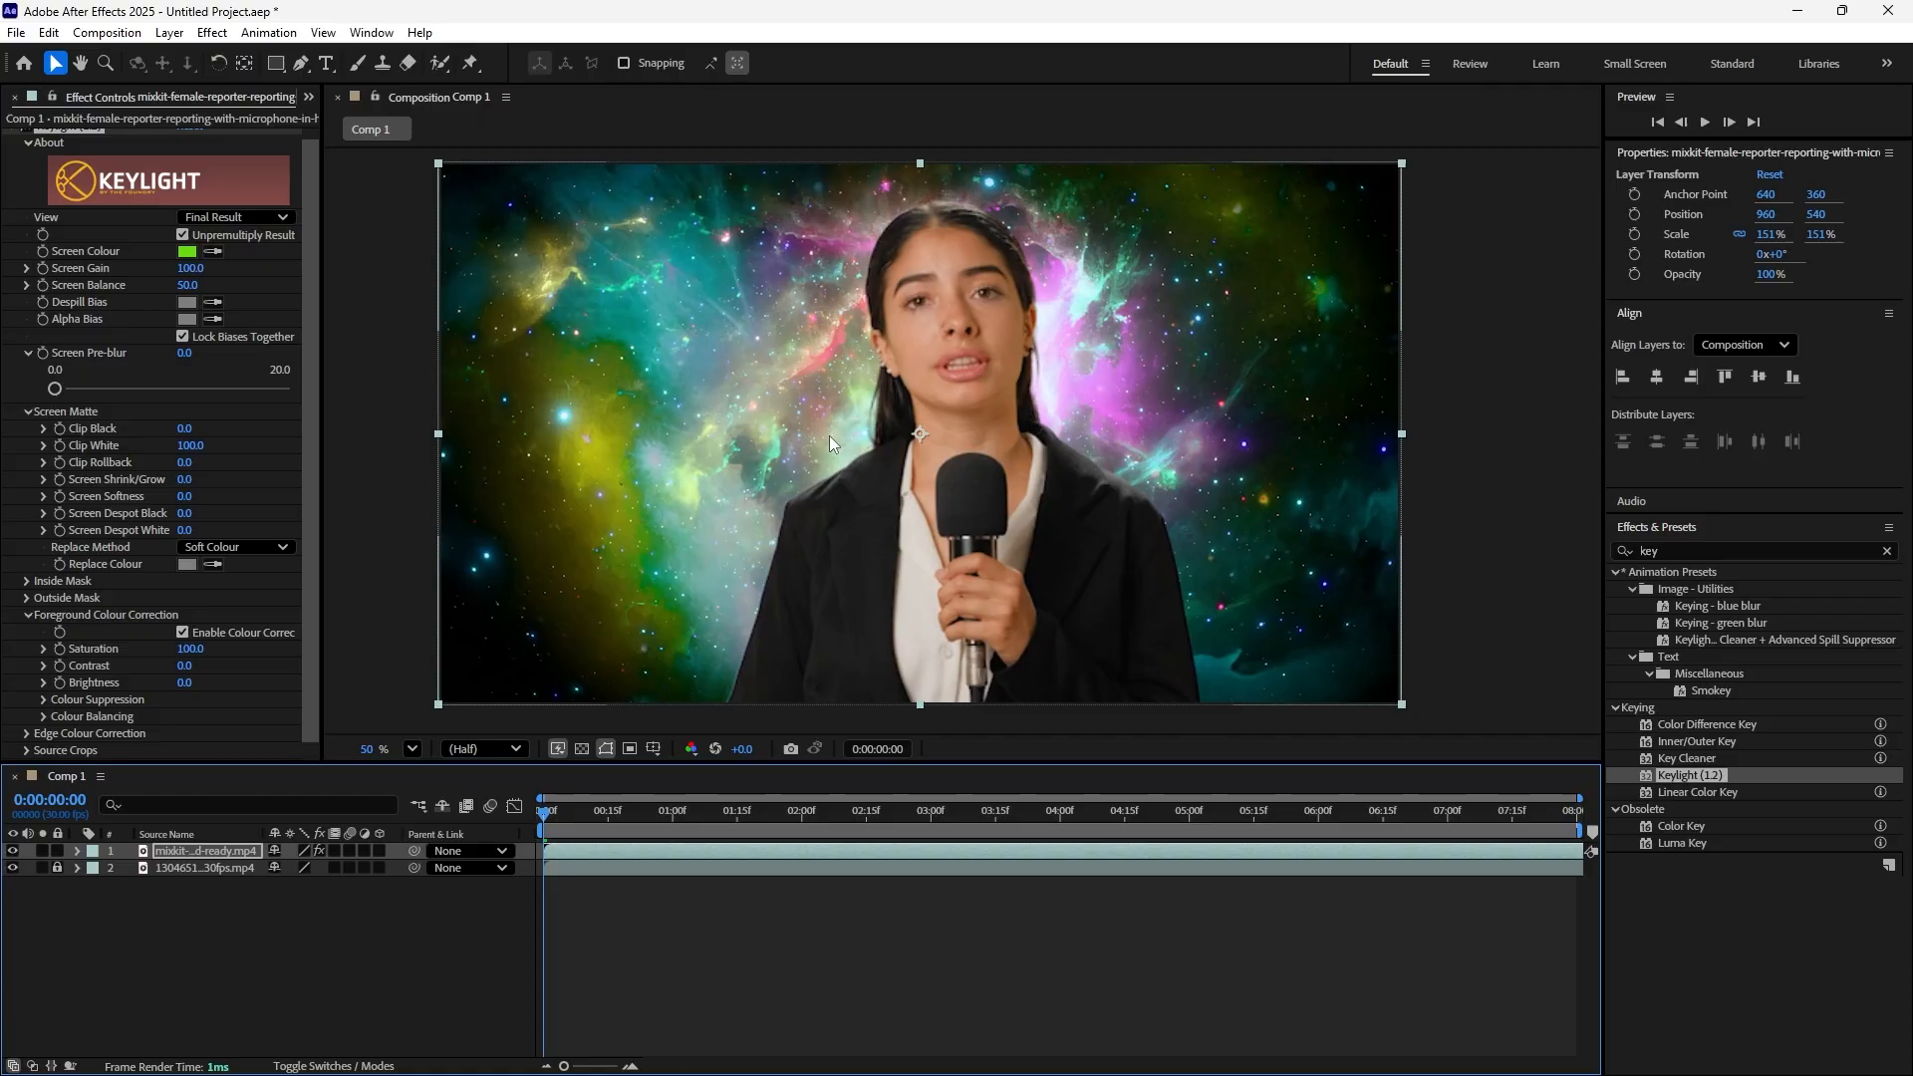
key(space)
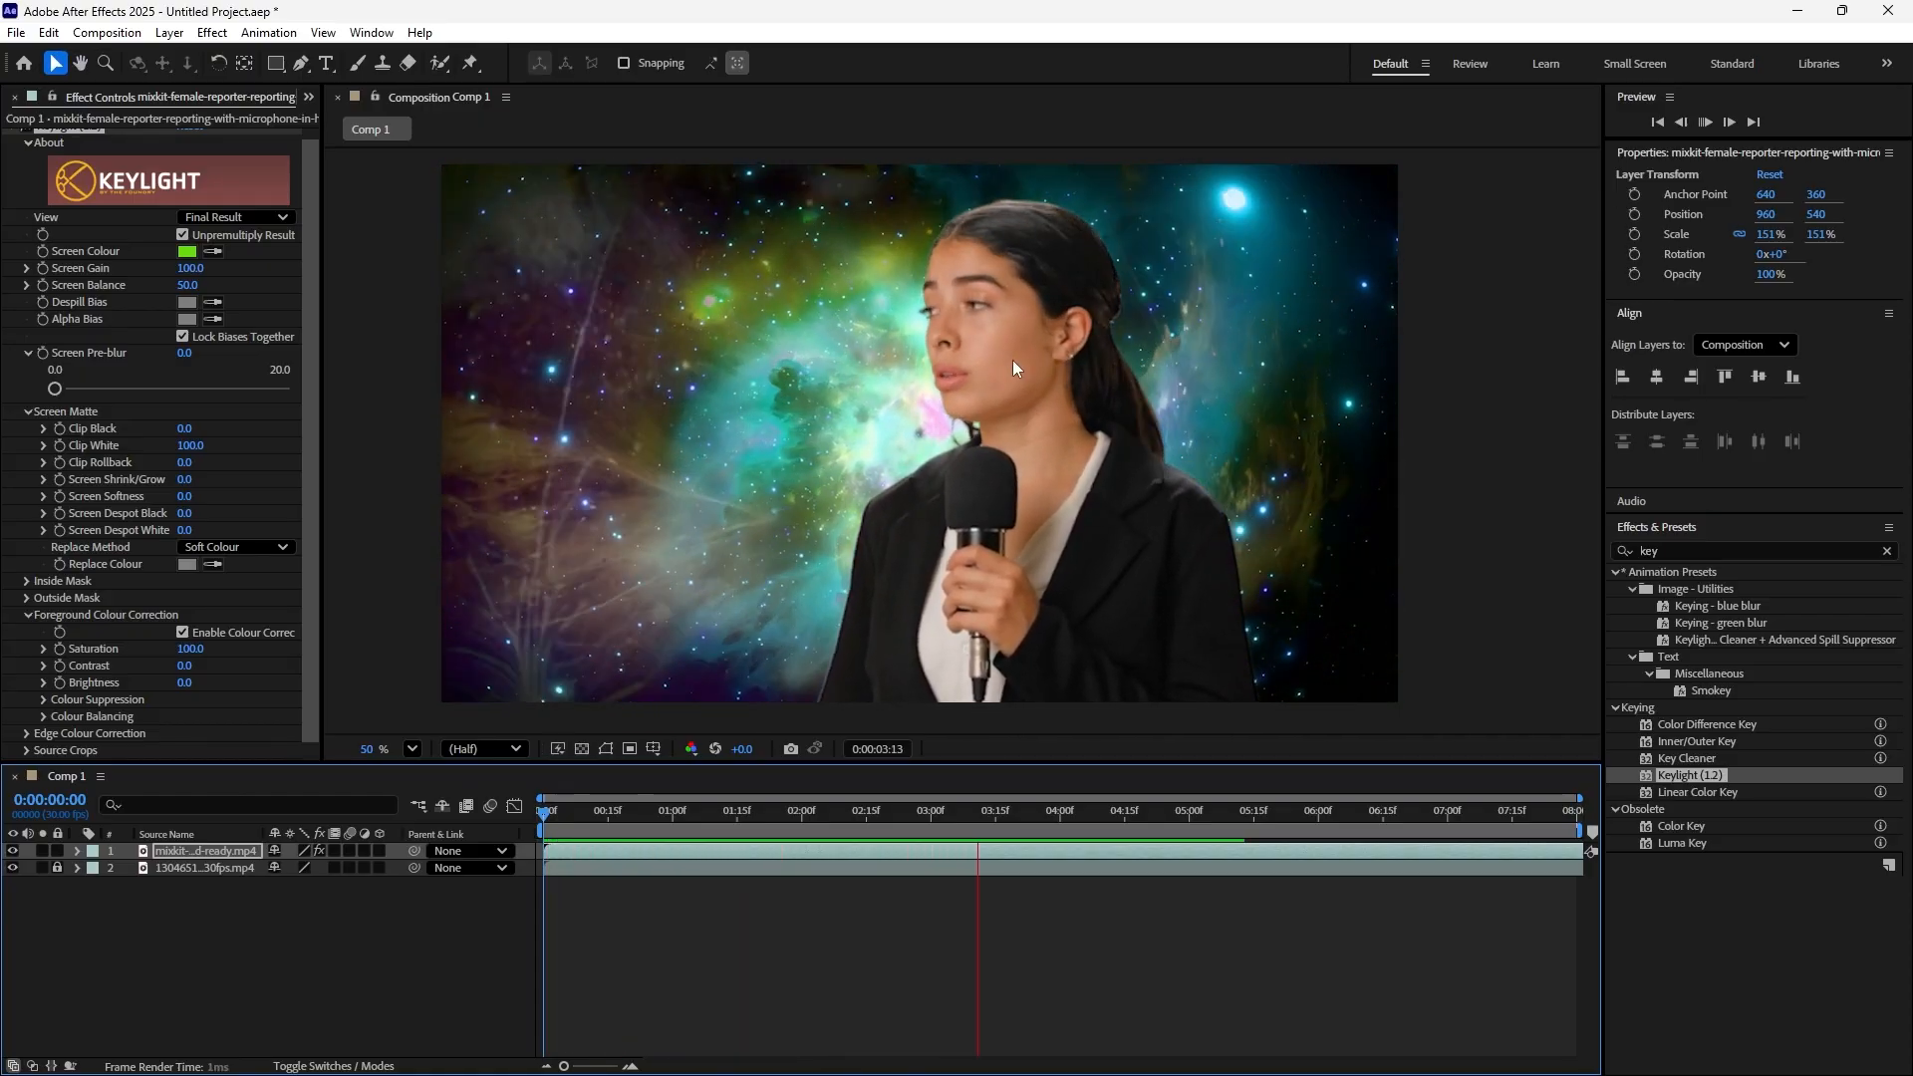
scroll(998, 432, down, 3)
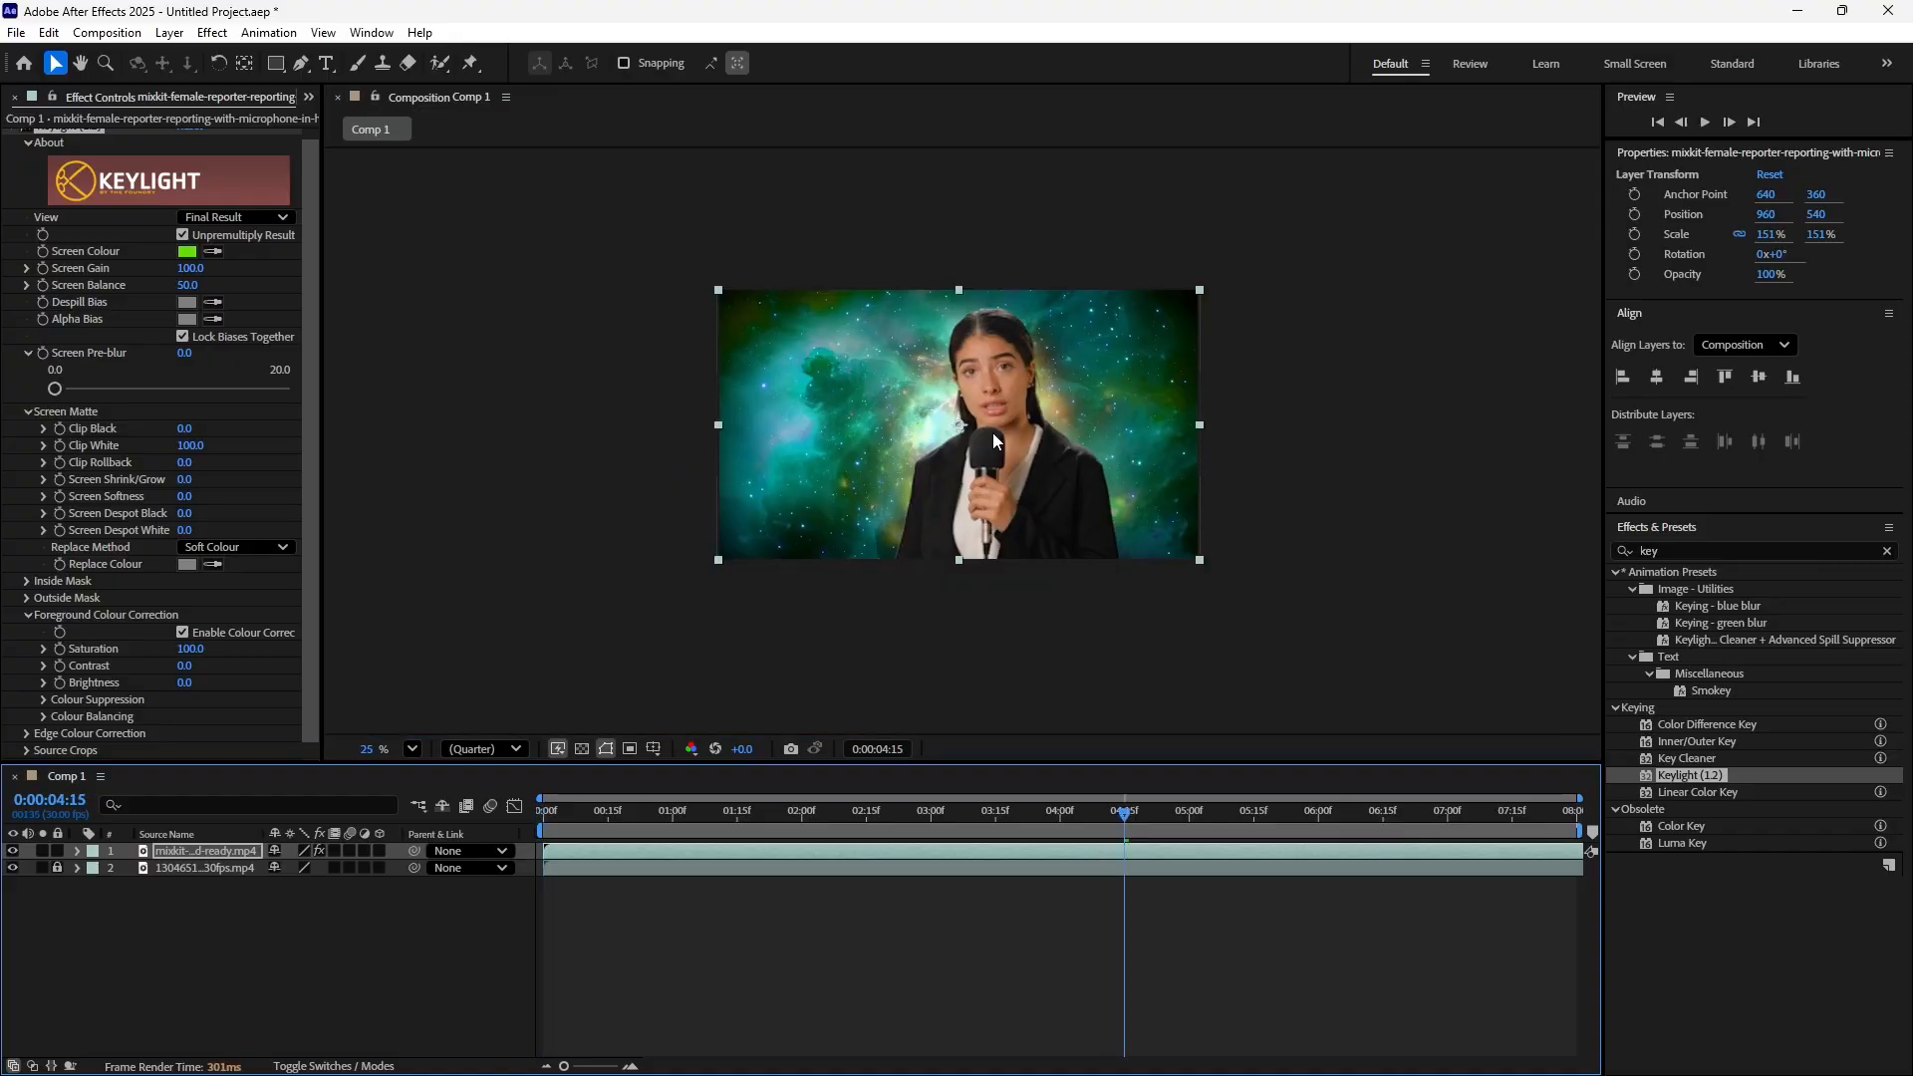
scroll(994, 440, up, 2)
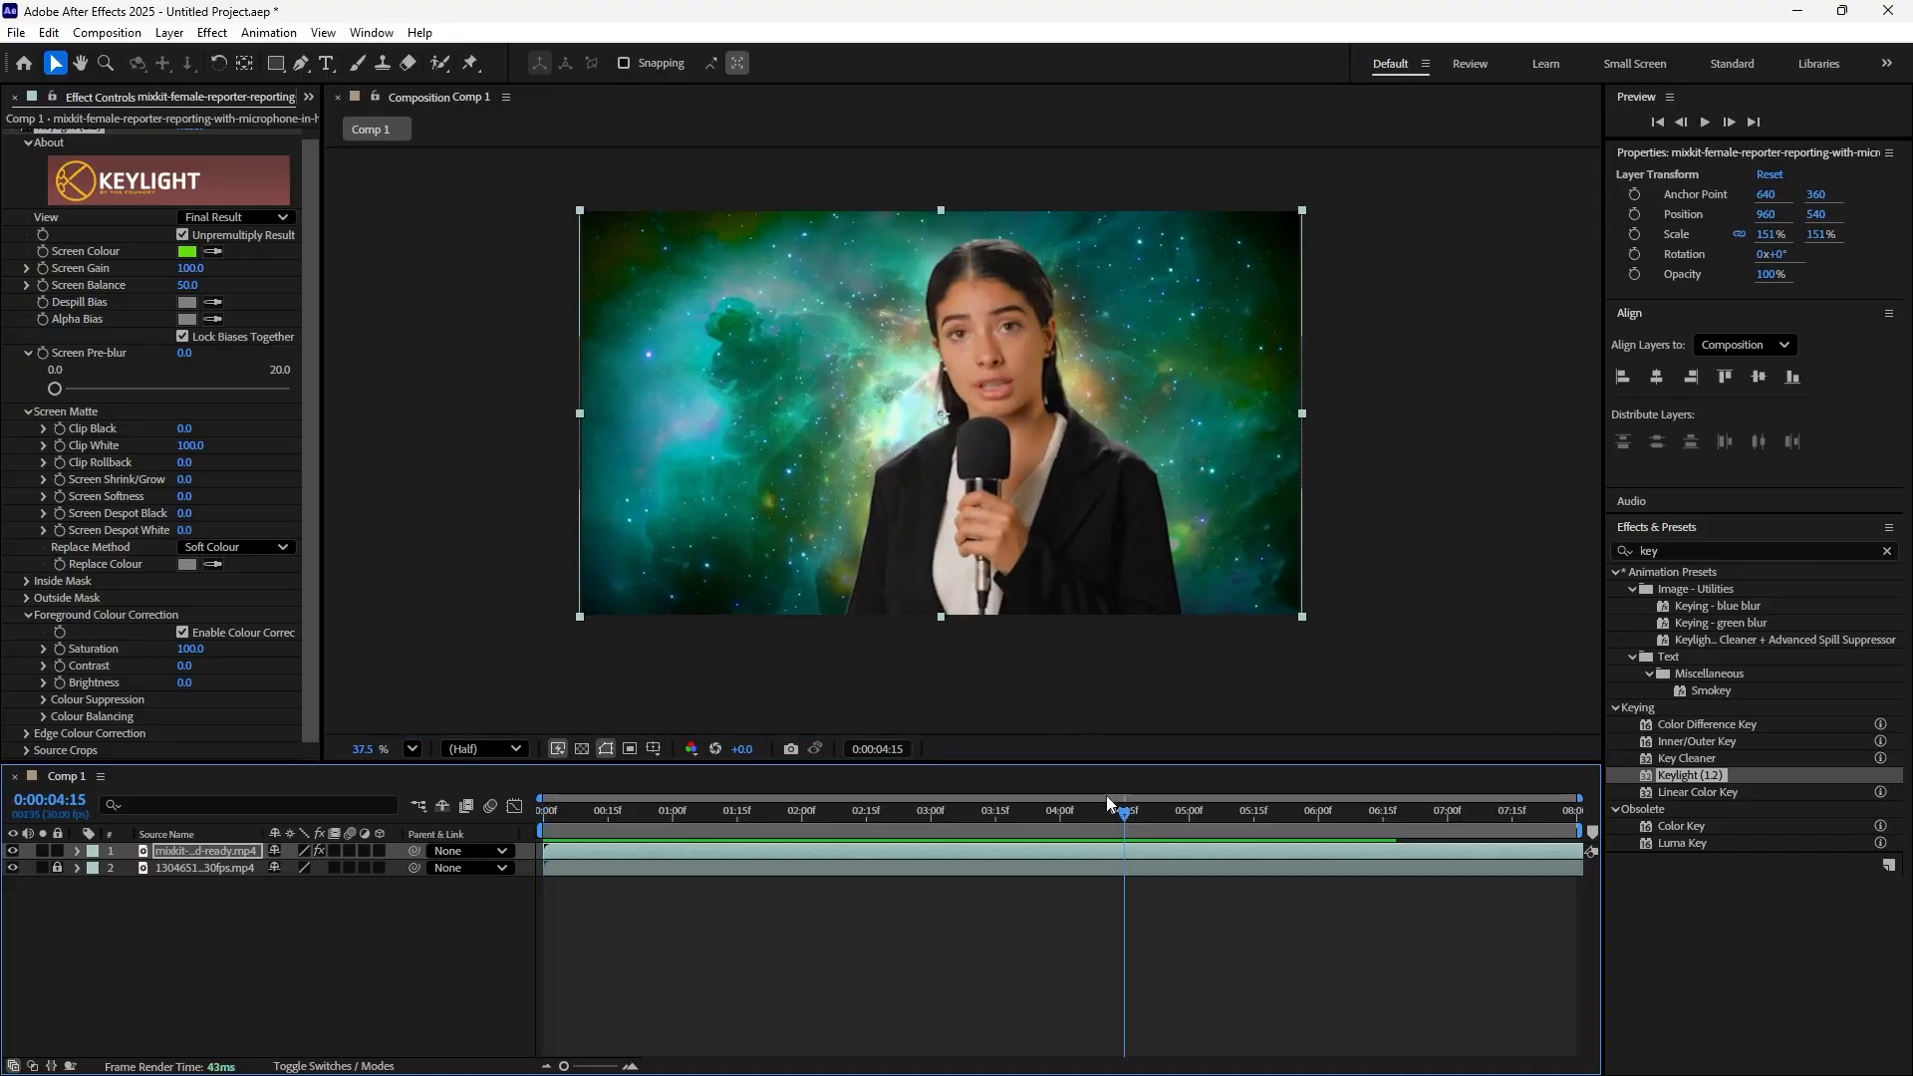
drag(1125, 813, 522, 831)
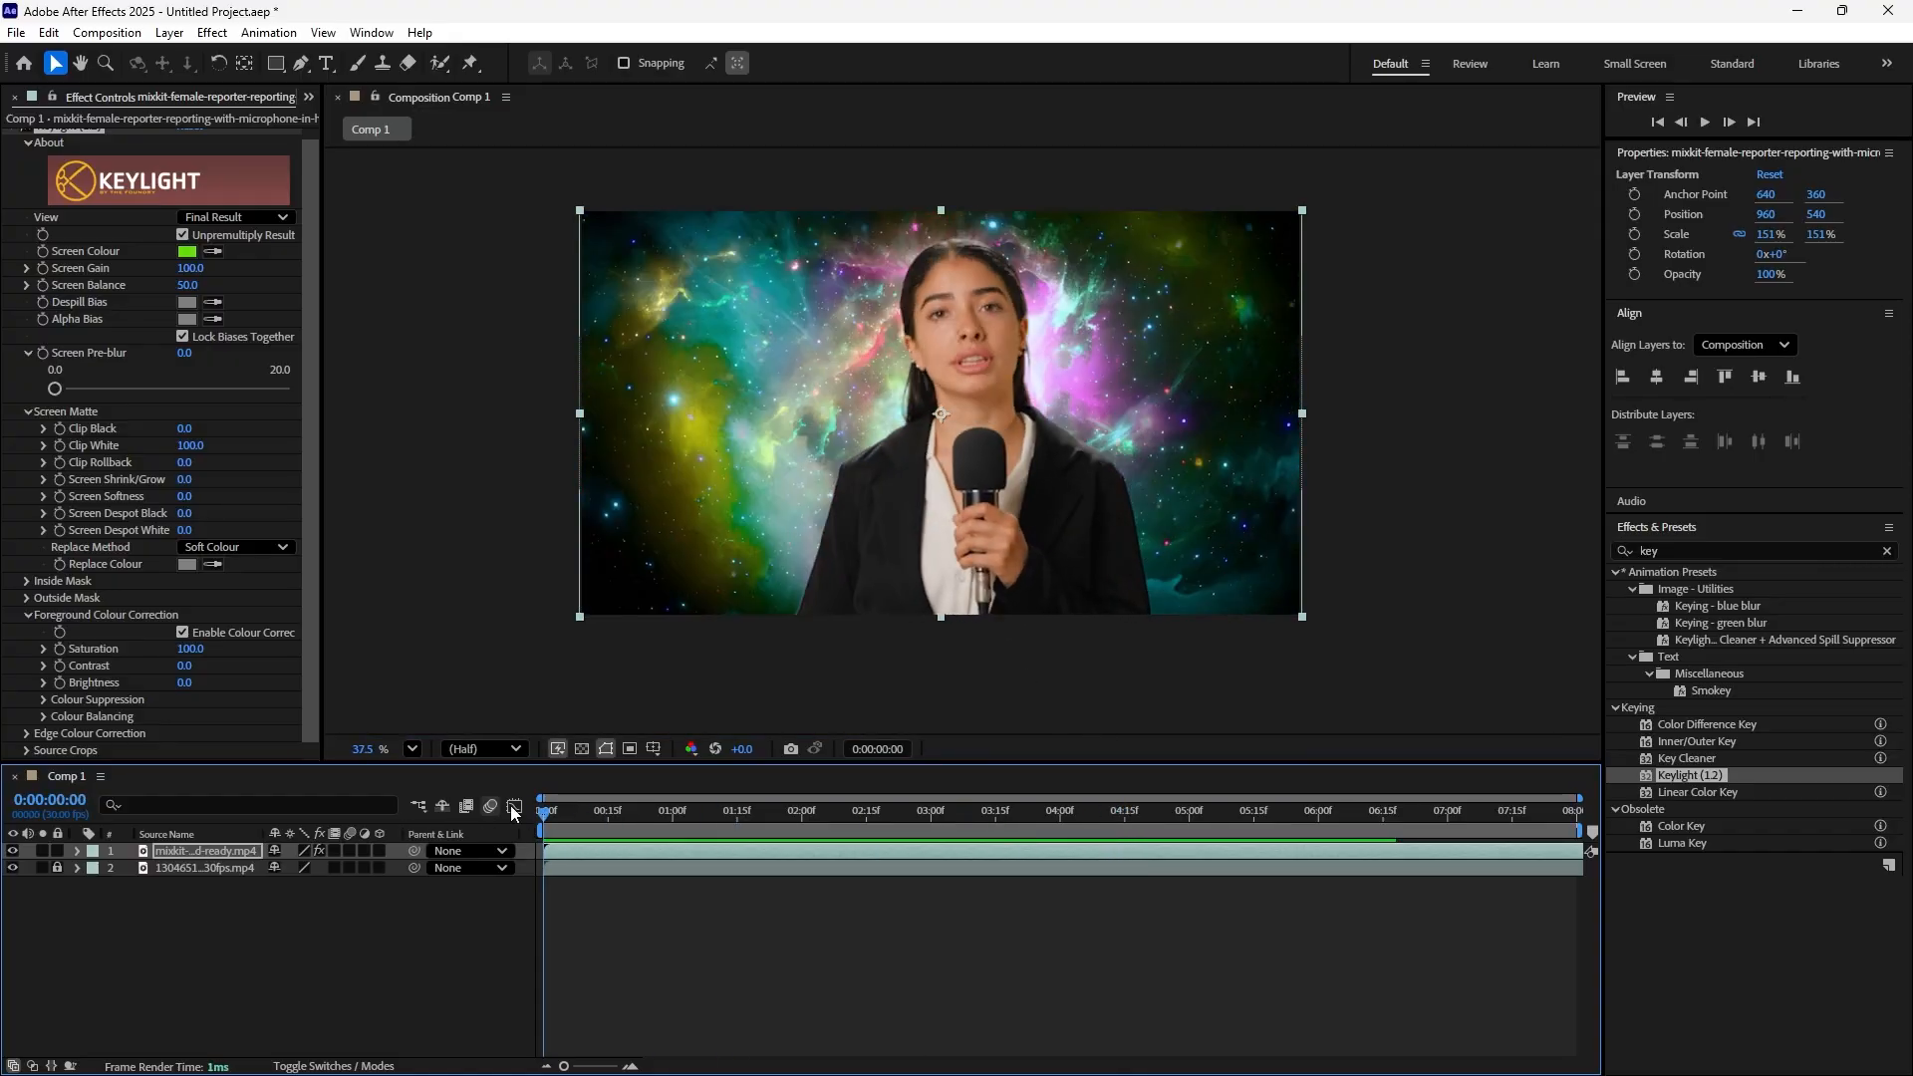
key(space)
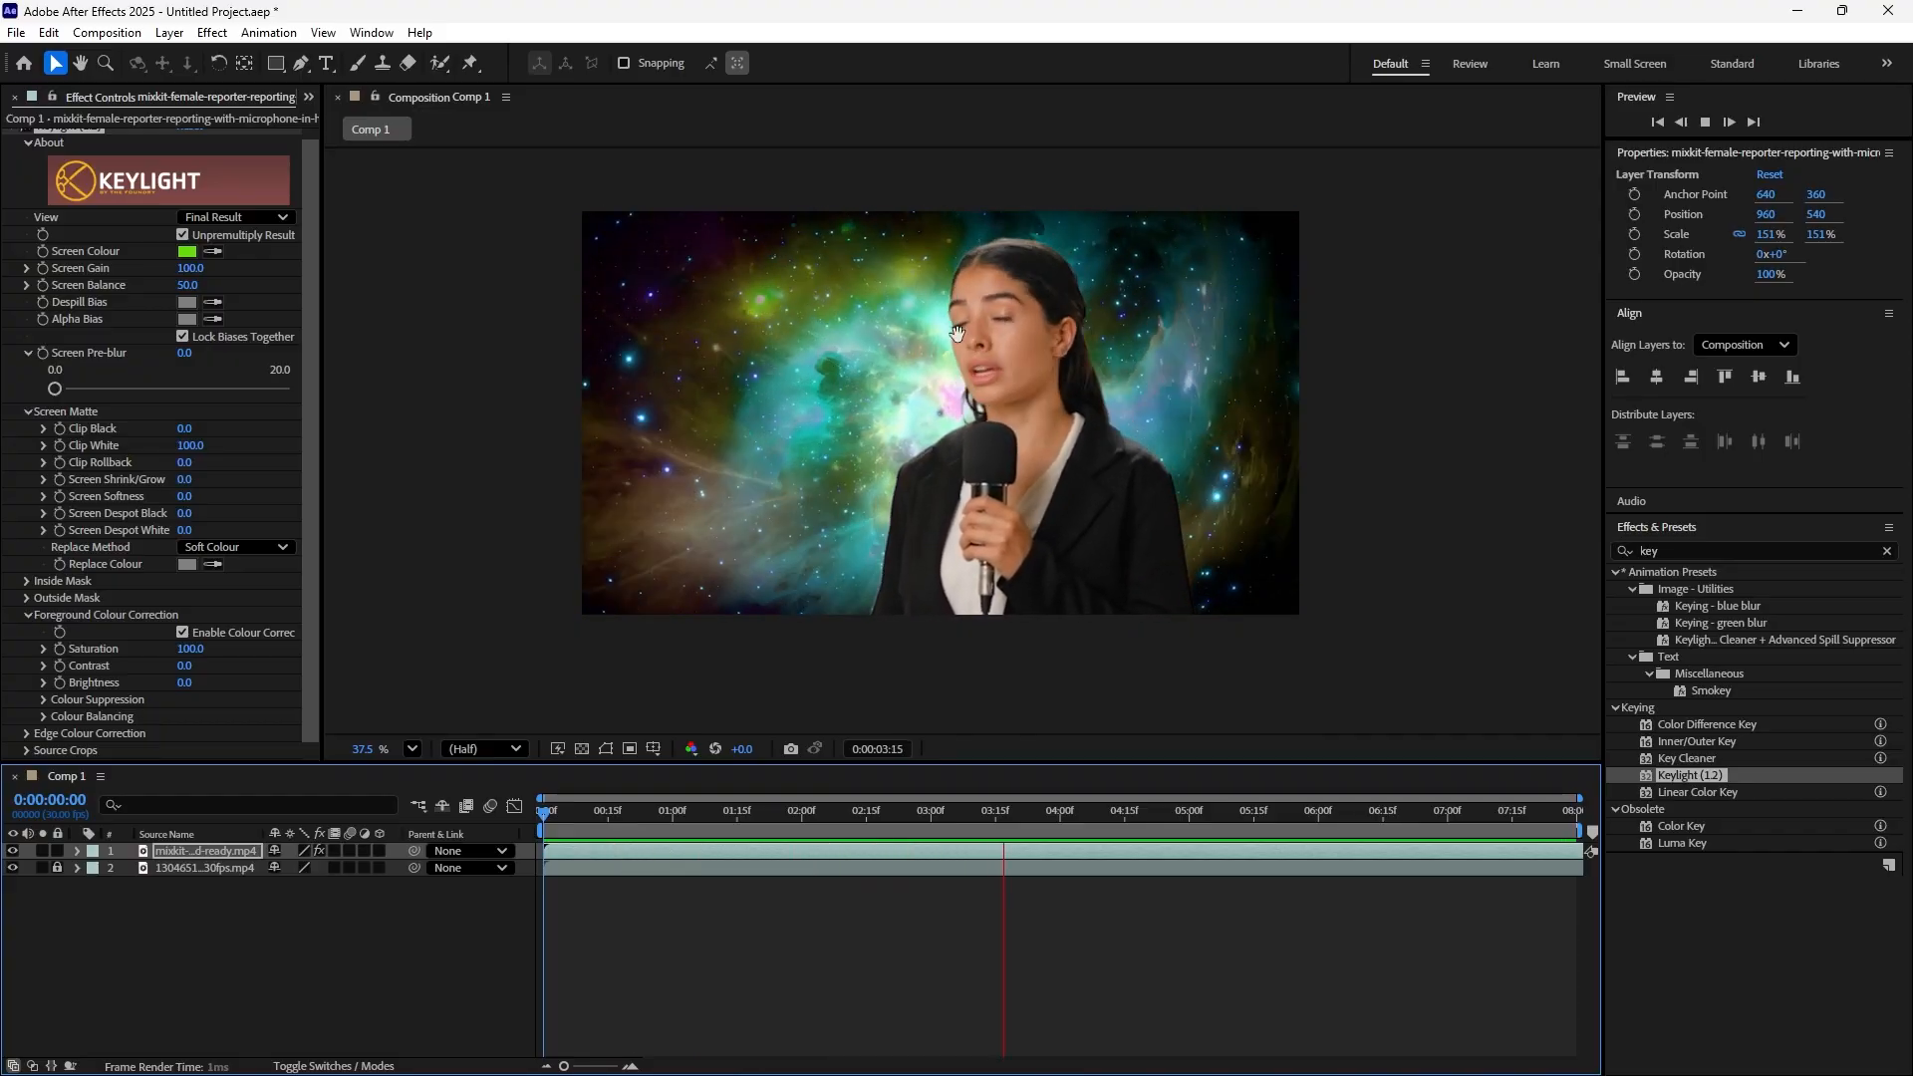
Pause the preview at 0:00:03:21 and set the foreground Saturation to 90
key(space)
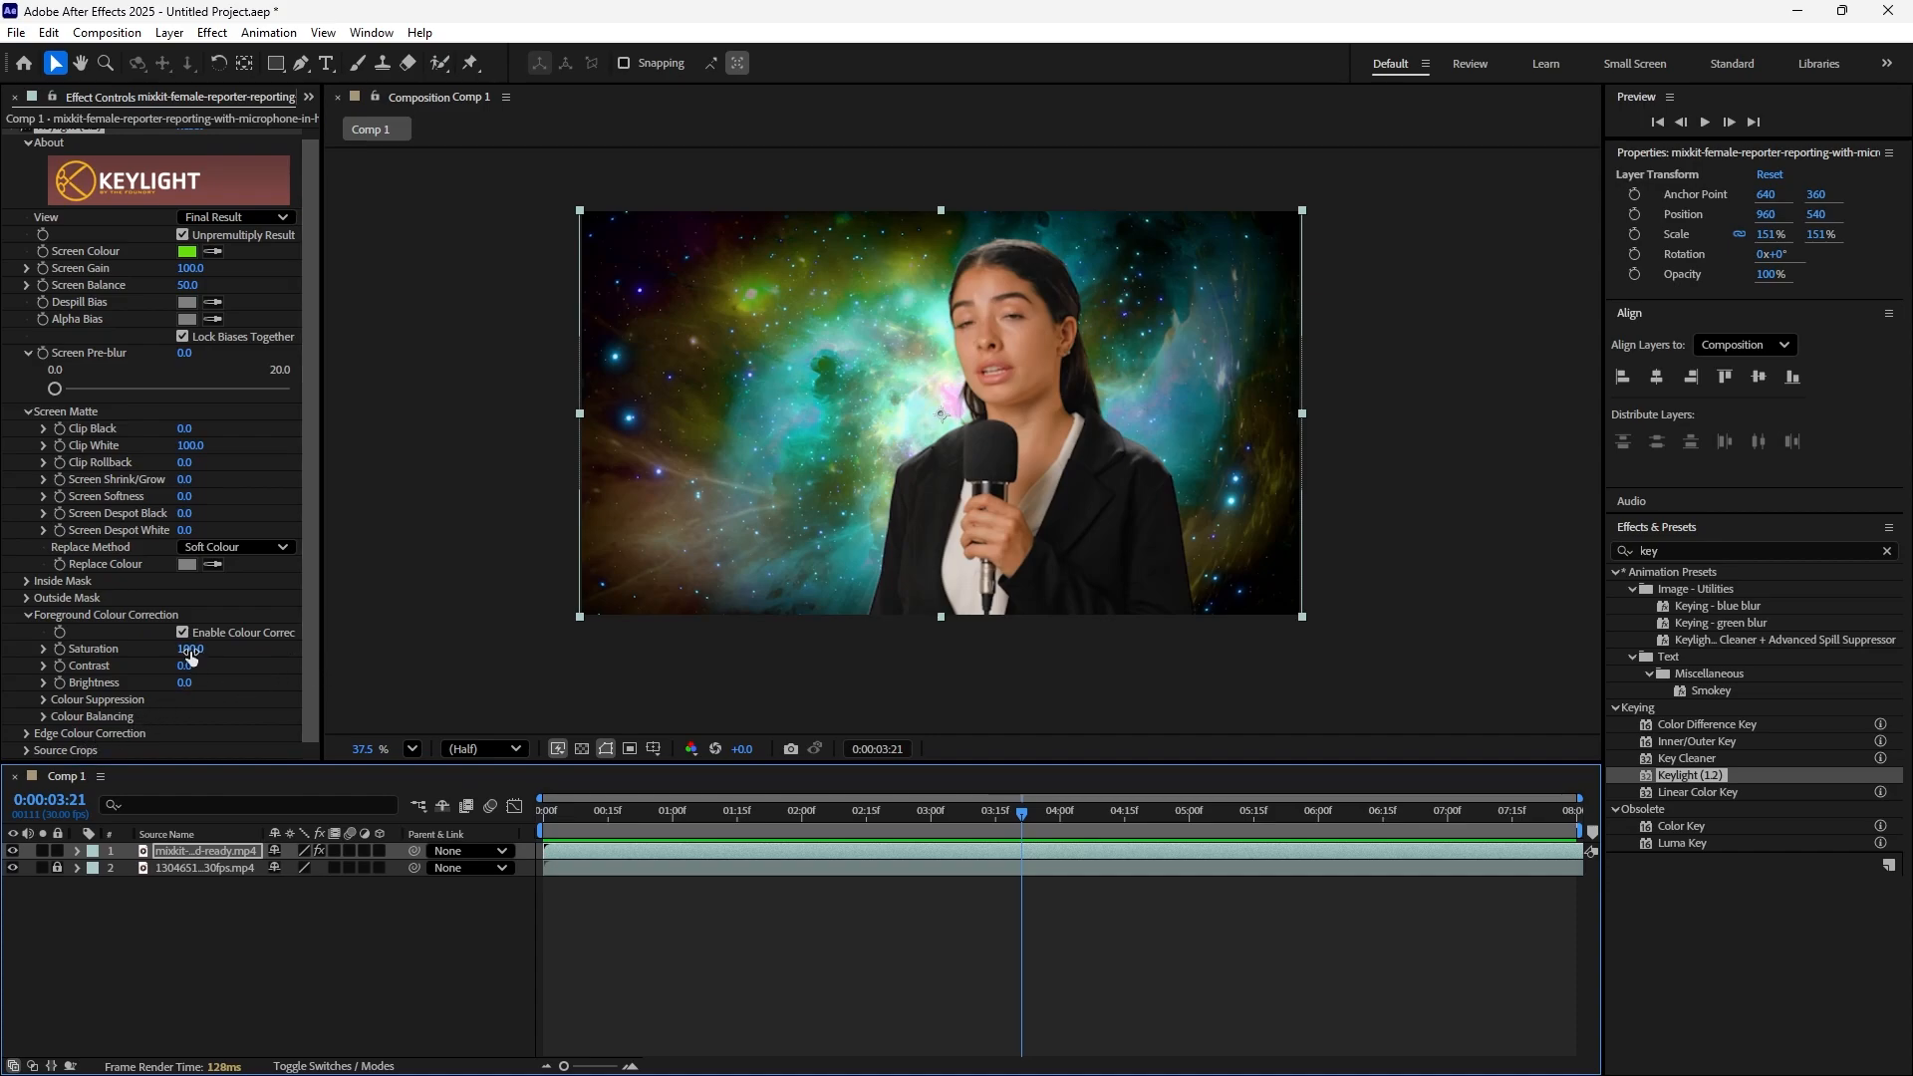
drag(196, 655, 219, 689)
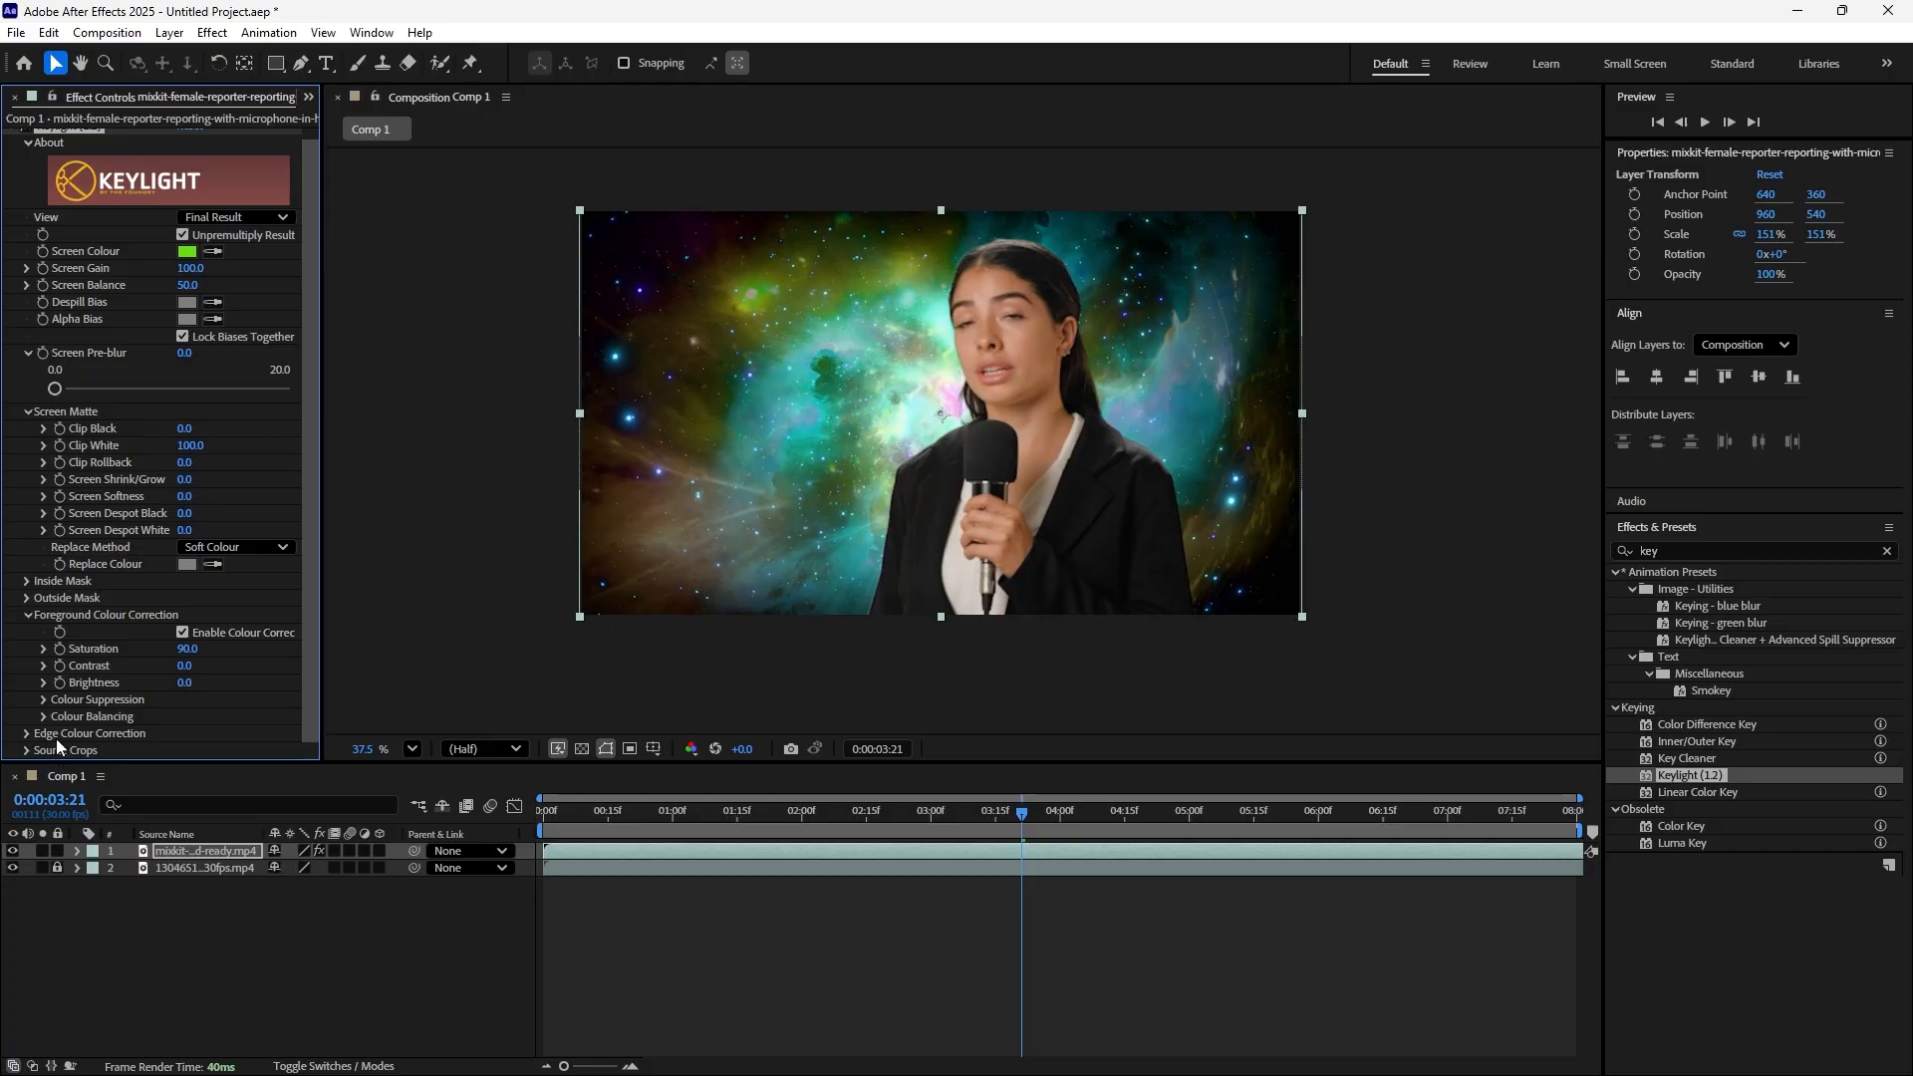
Try a higher Suppression Balance under the foreground Colour Suppression, undo it, and collapse the group
click(44, 699)
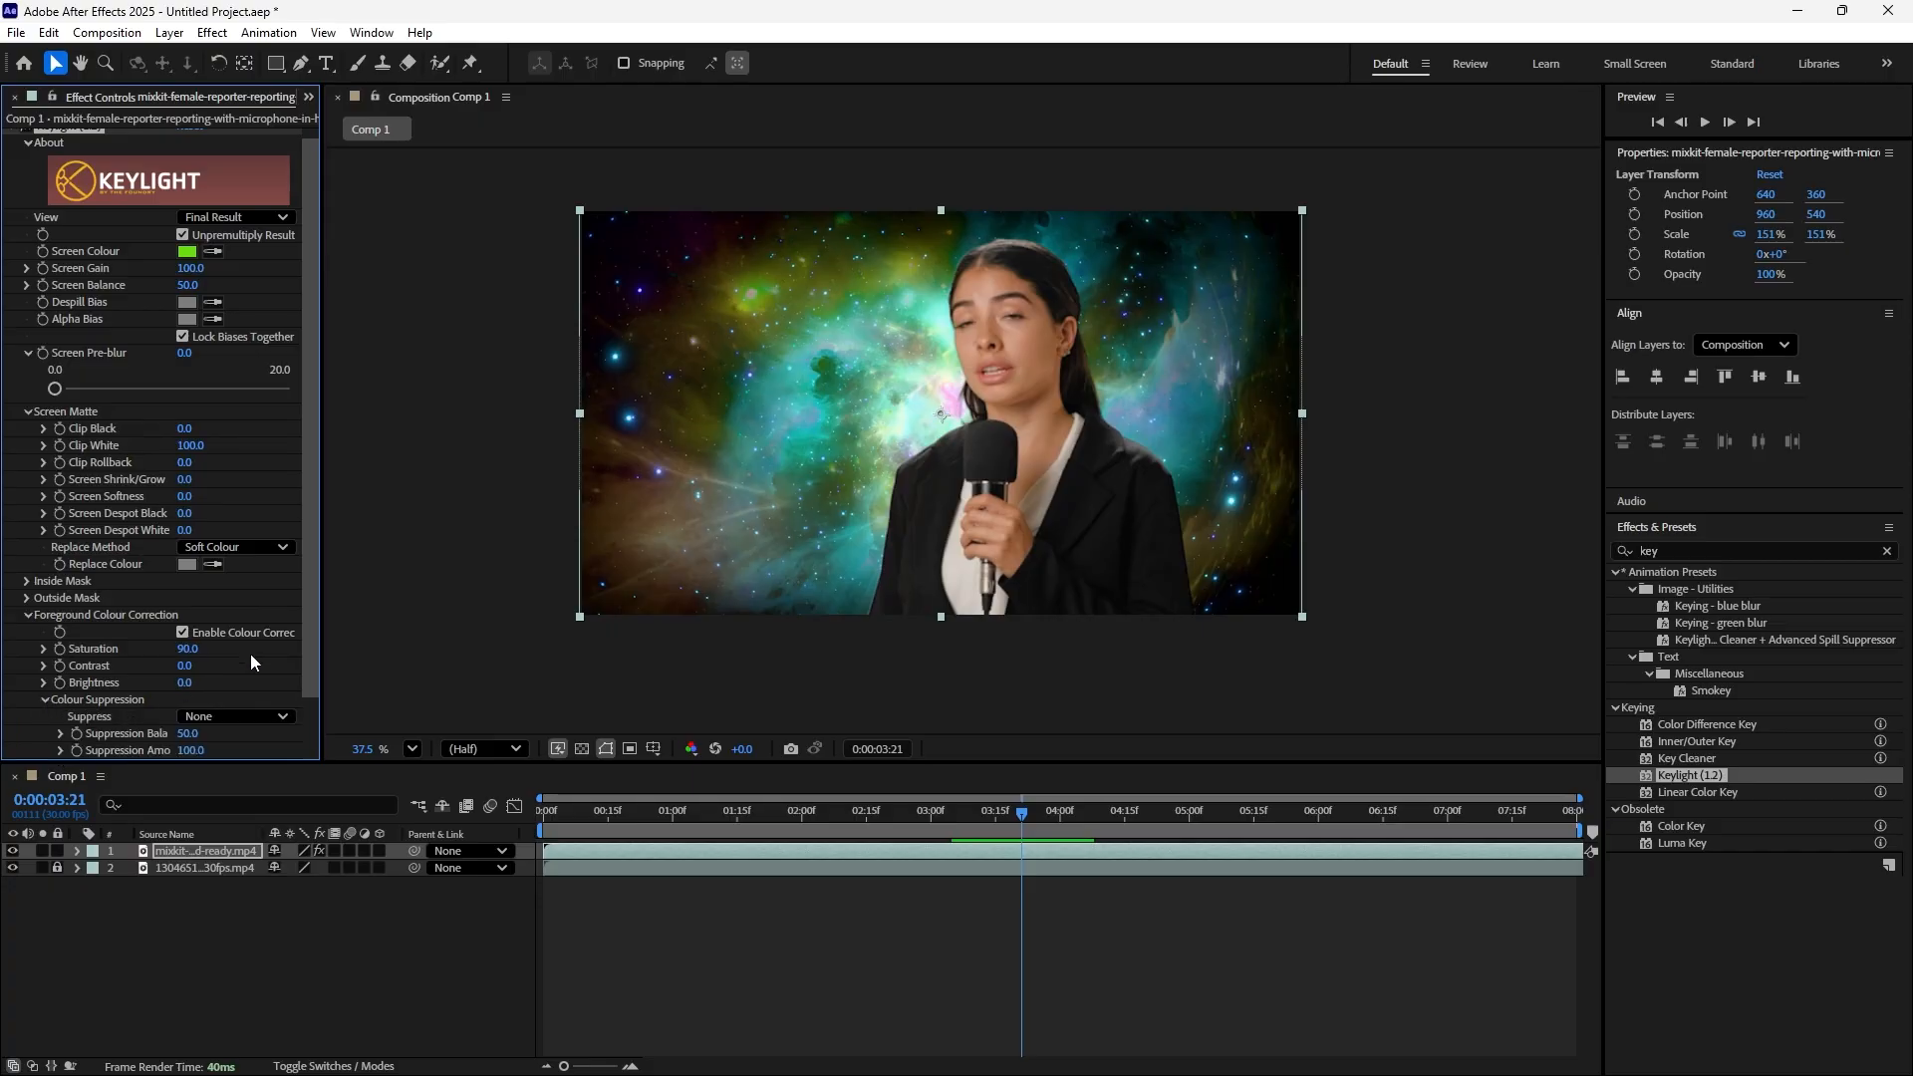
drag(305, 625, 307, 685)
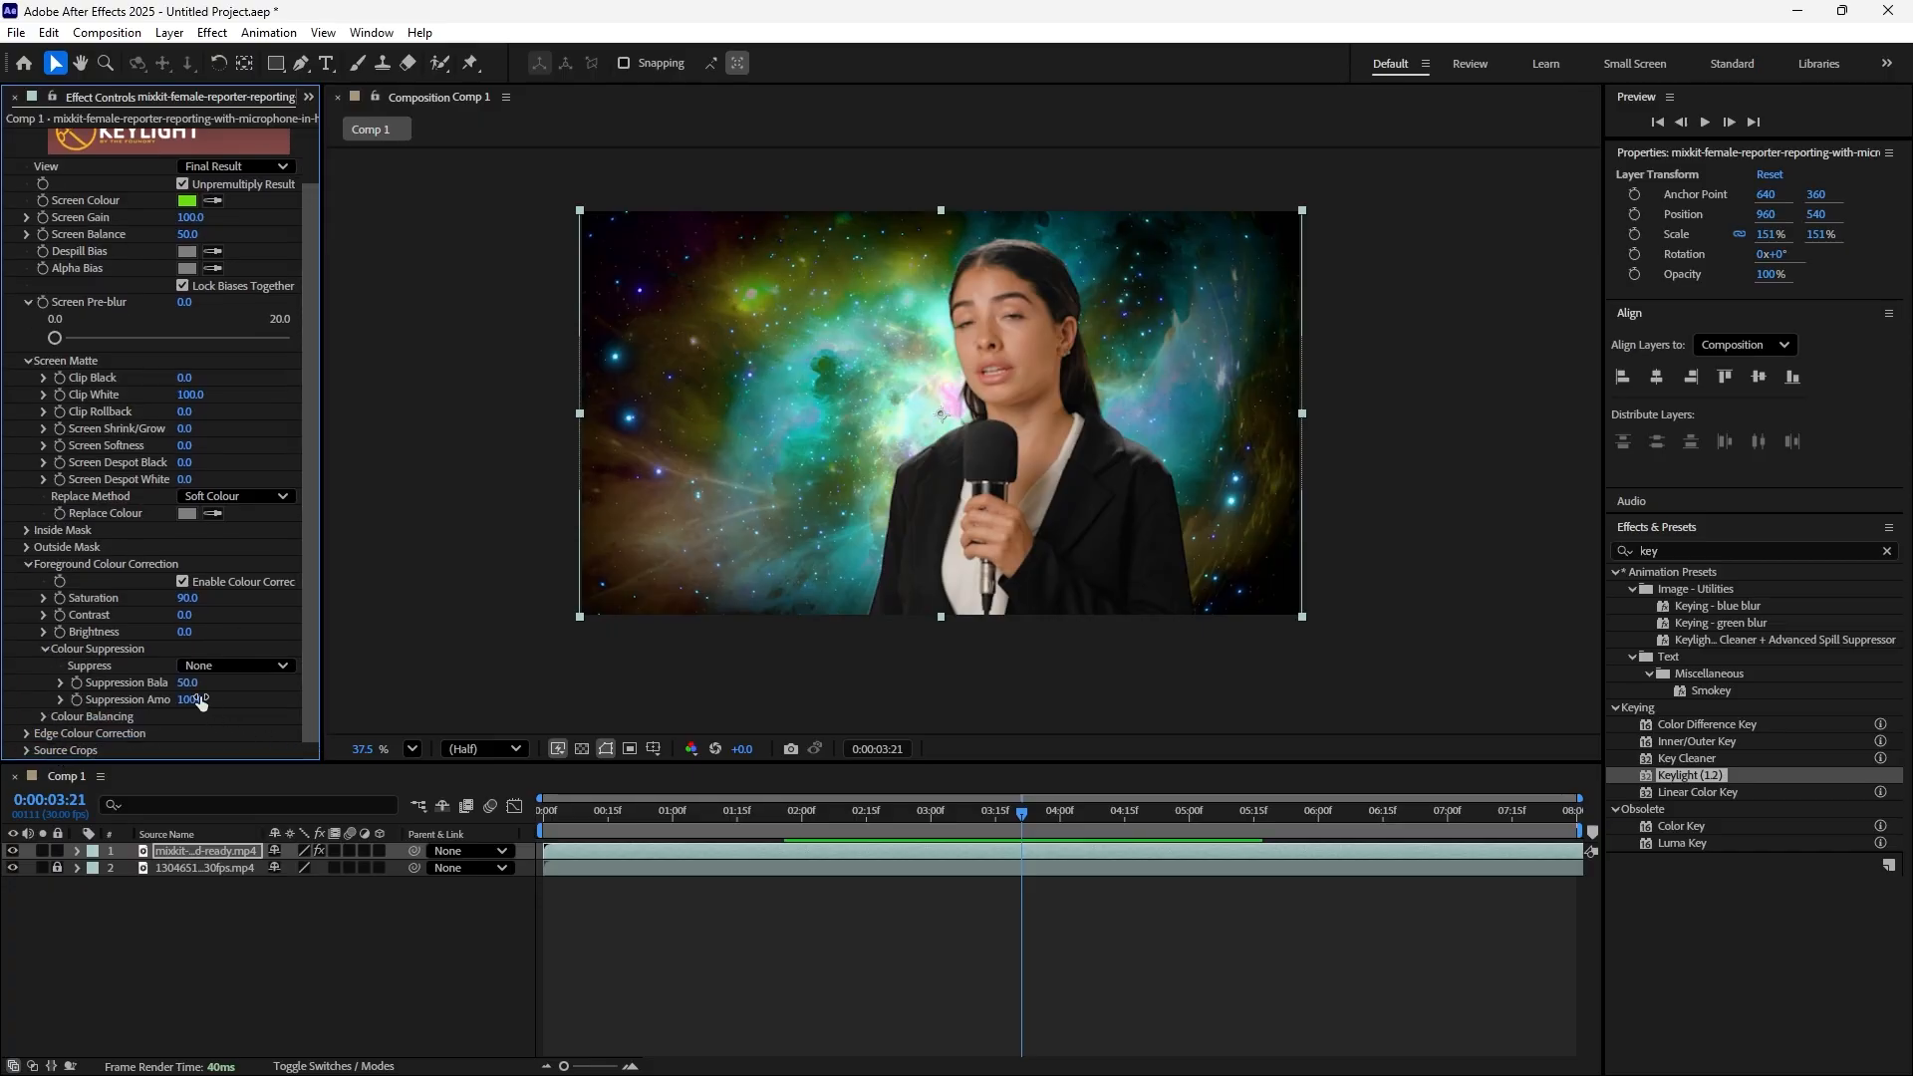
mouse_move(187, 683)
mouse_down()
mouse_move(105, 684)
mouse_move(193, 684)
mouse_up()
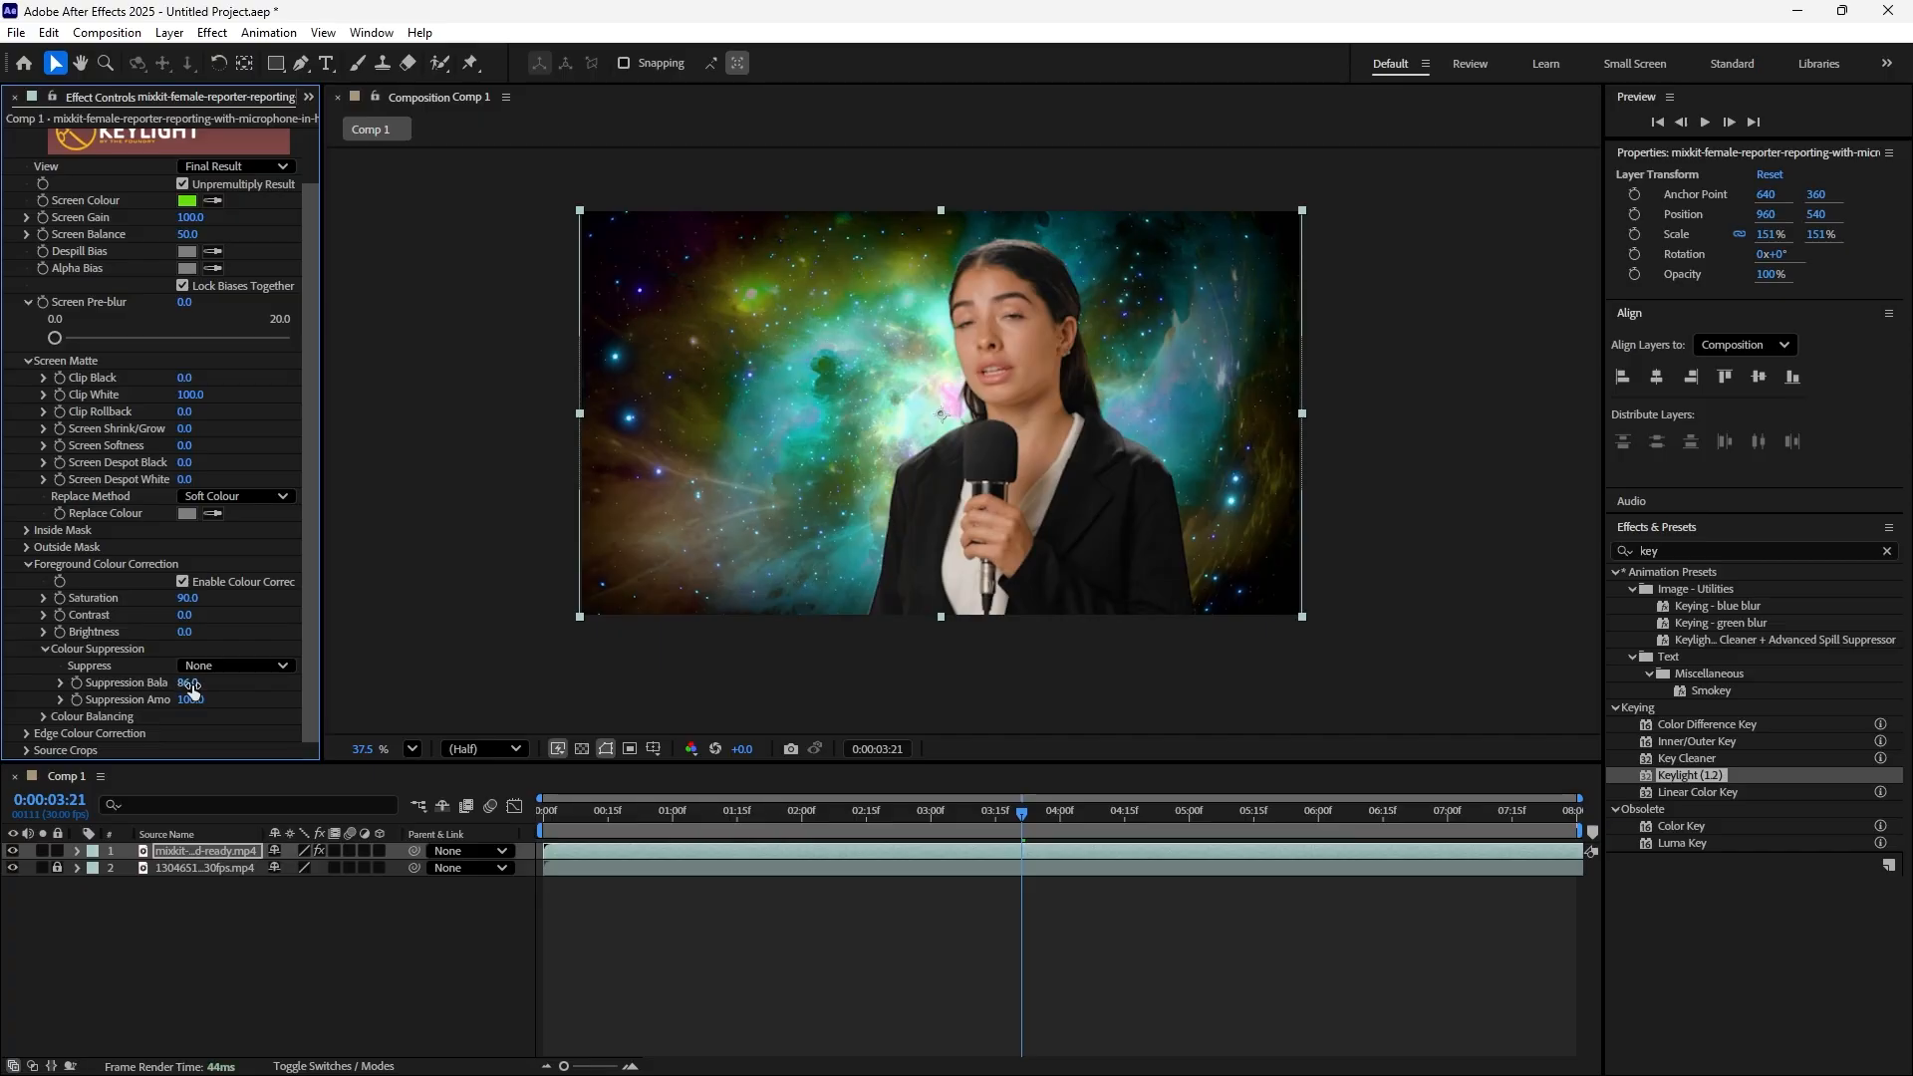
key(ctrl+z)
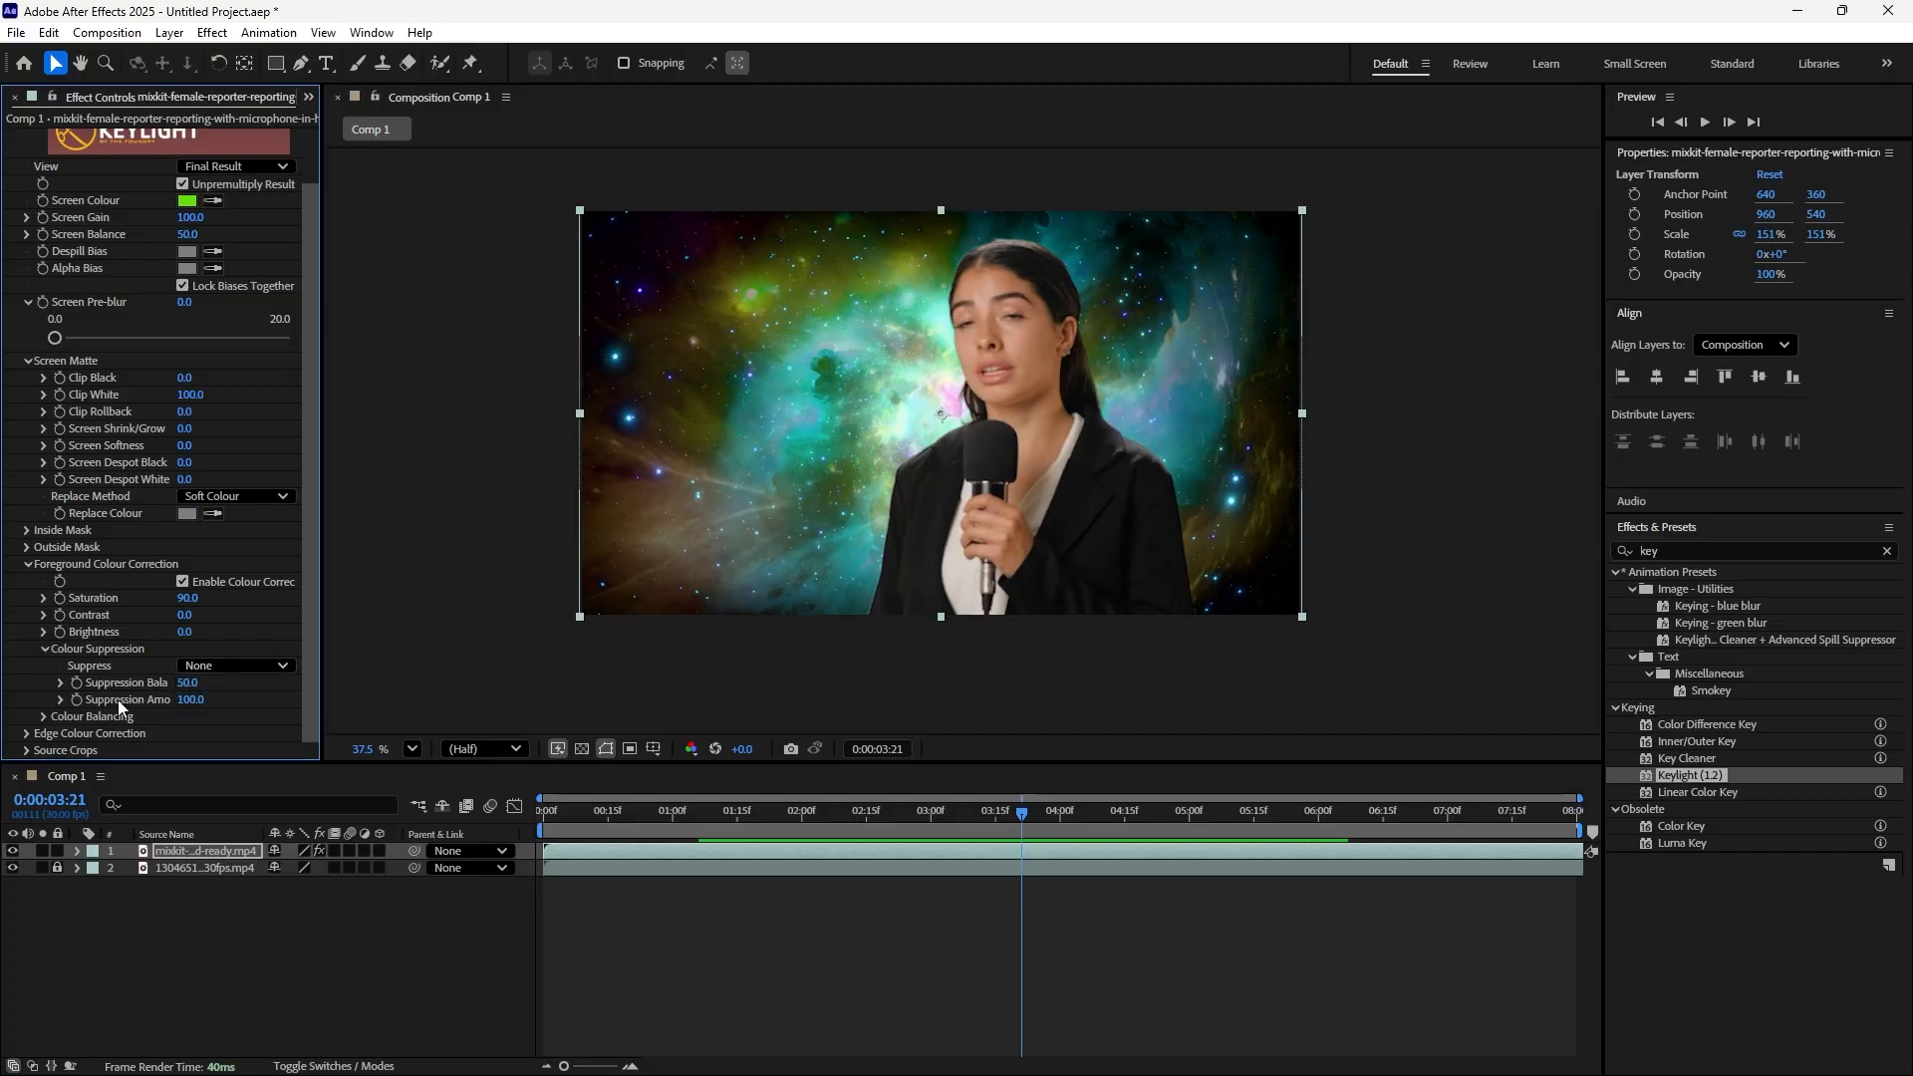
click(45, 647)
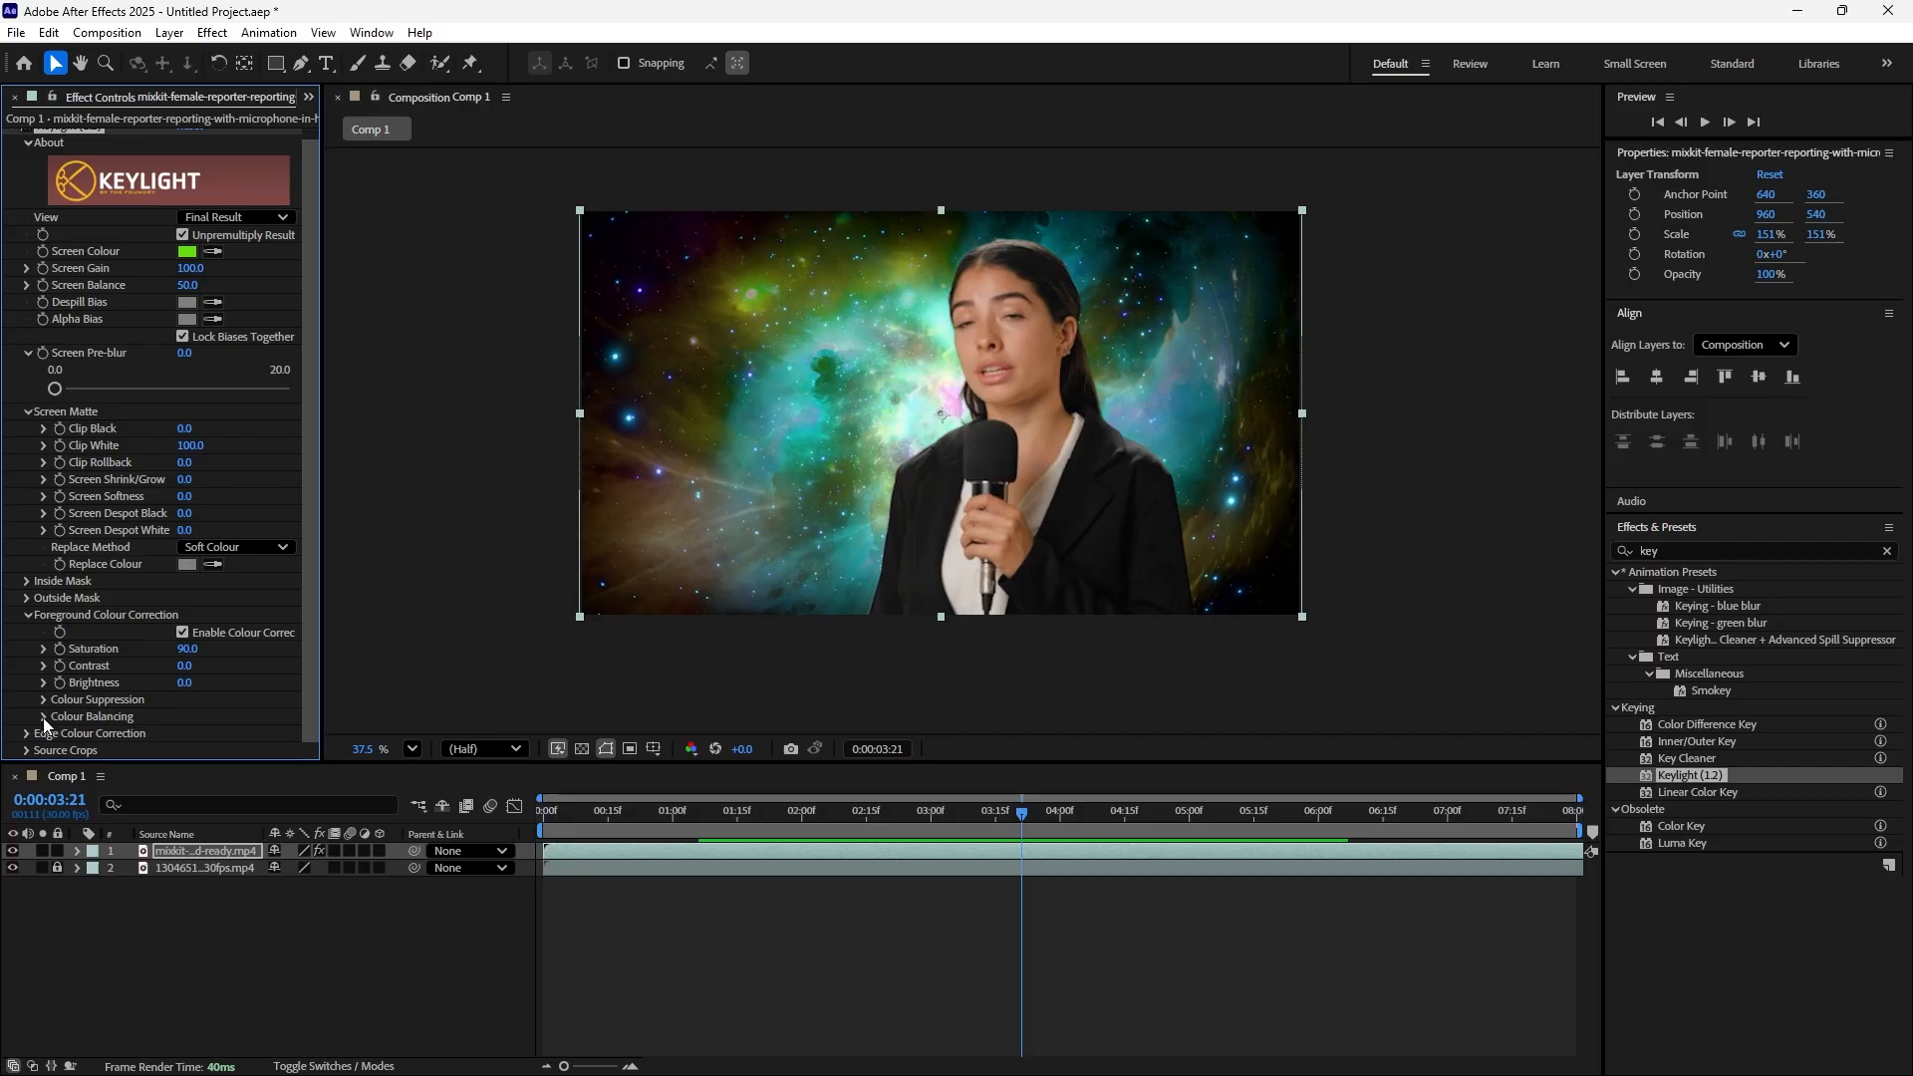
Tint the foreground blue in Colour Balancing with Hue 226.0 and Sat 9.7, and return to the start of the composition
click(43, 716)
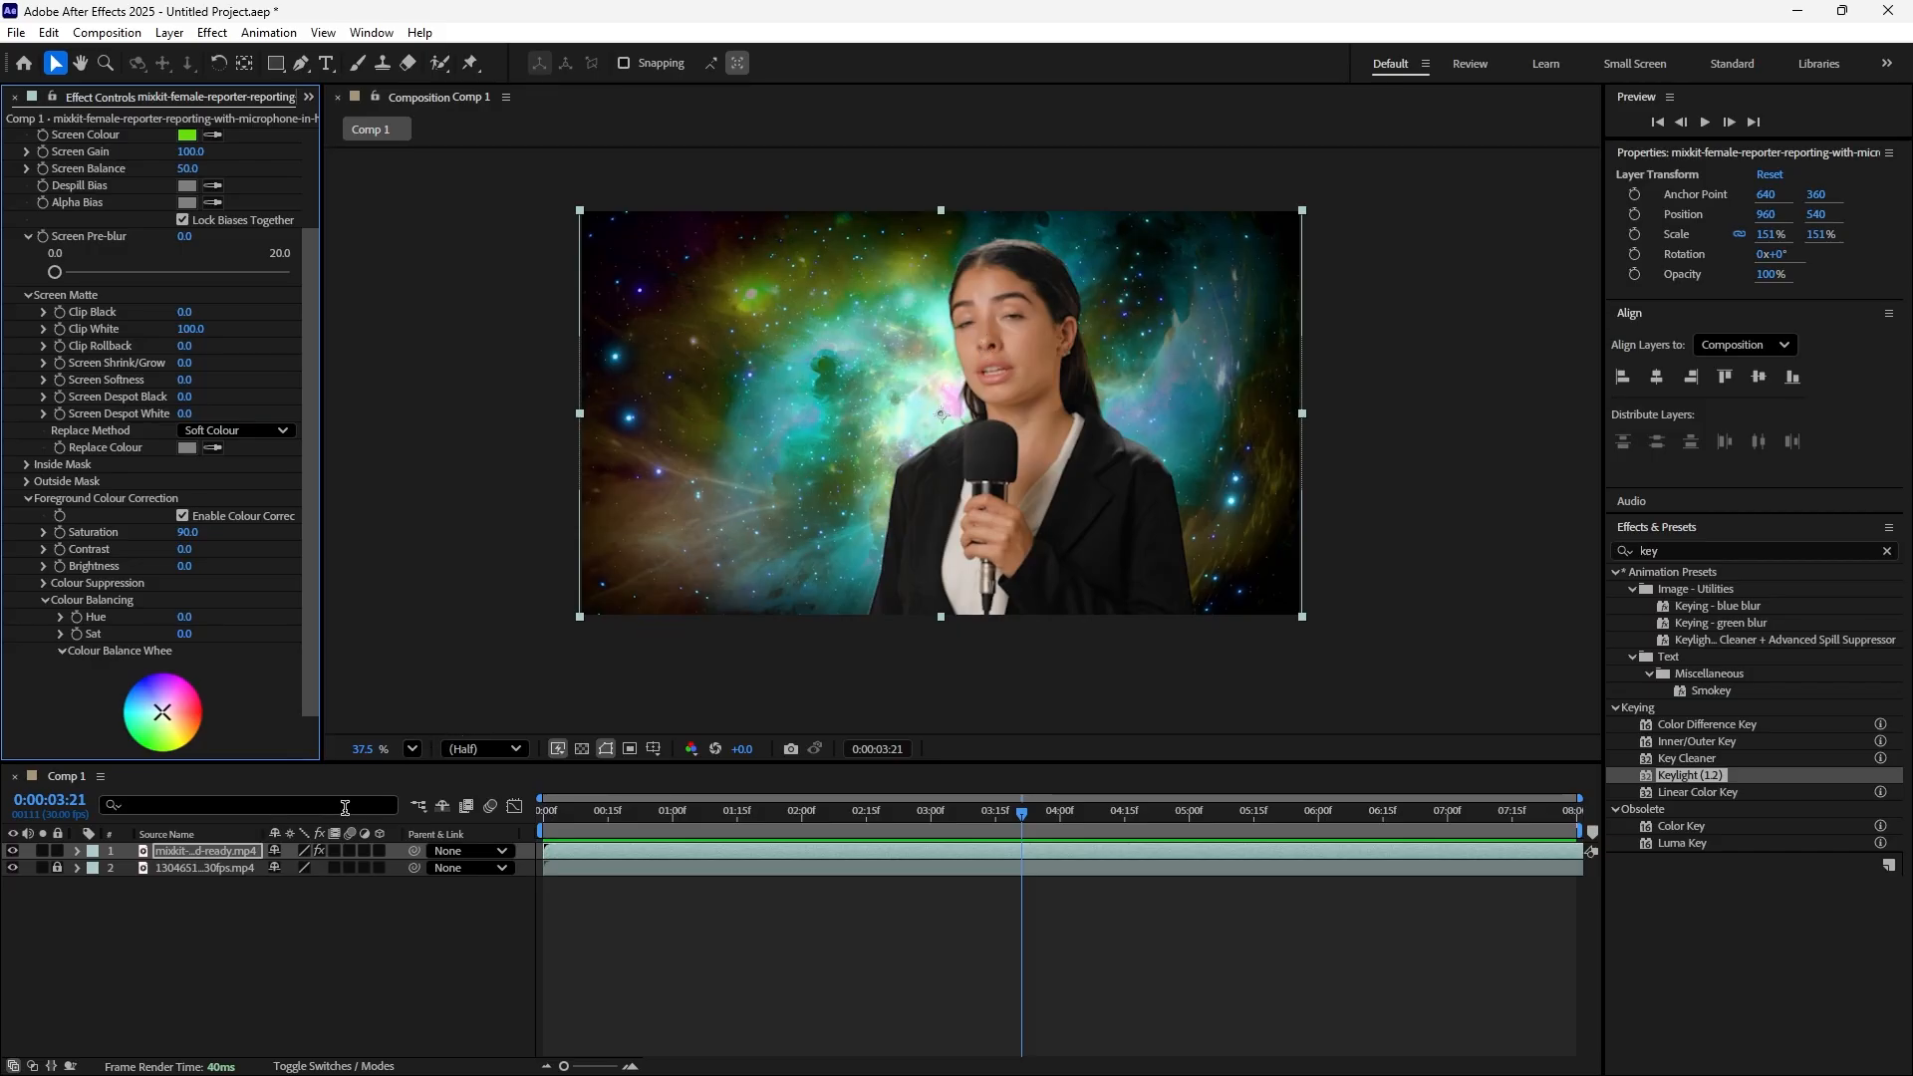
mouse_move(162, 711)
mouse_down()
mouse_move(147, 702)
mouse_move(142, 725)
mouse_move(147, 697)
mouse_up()
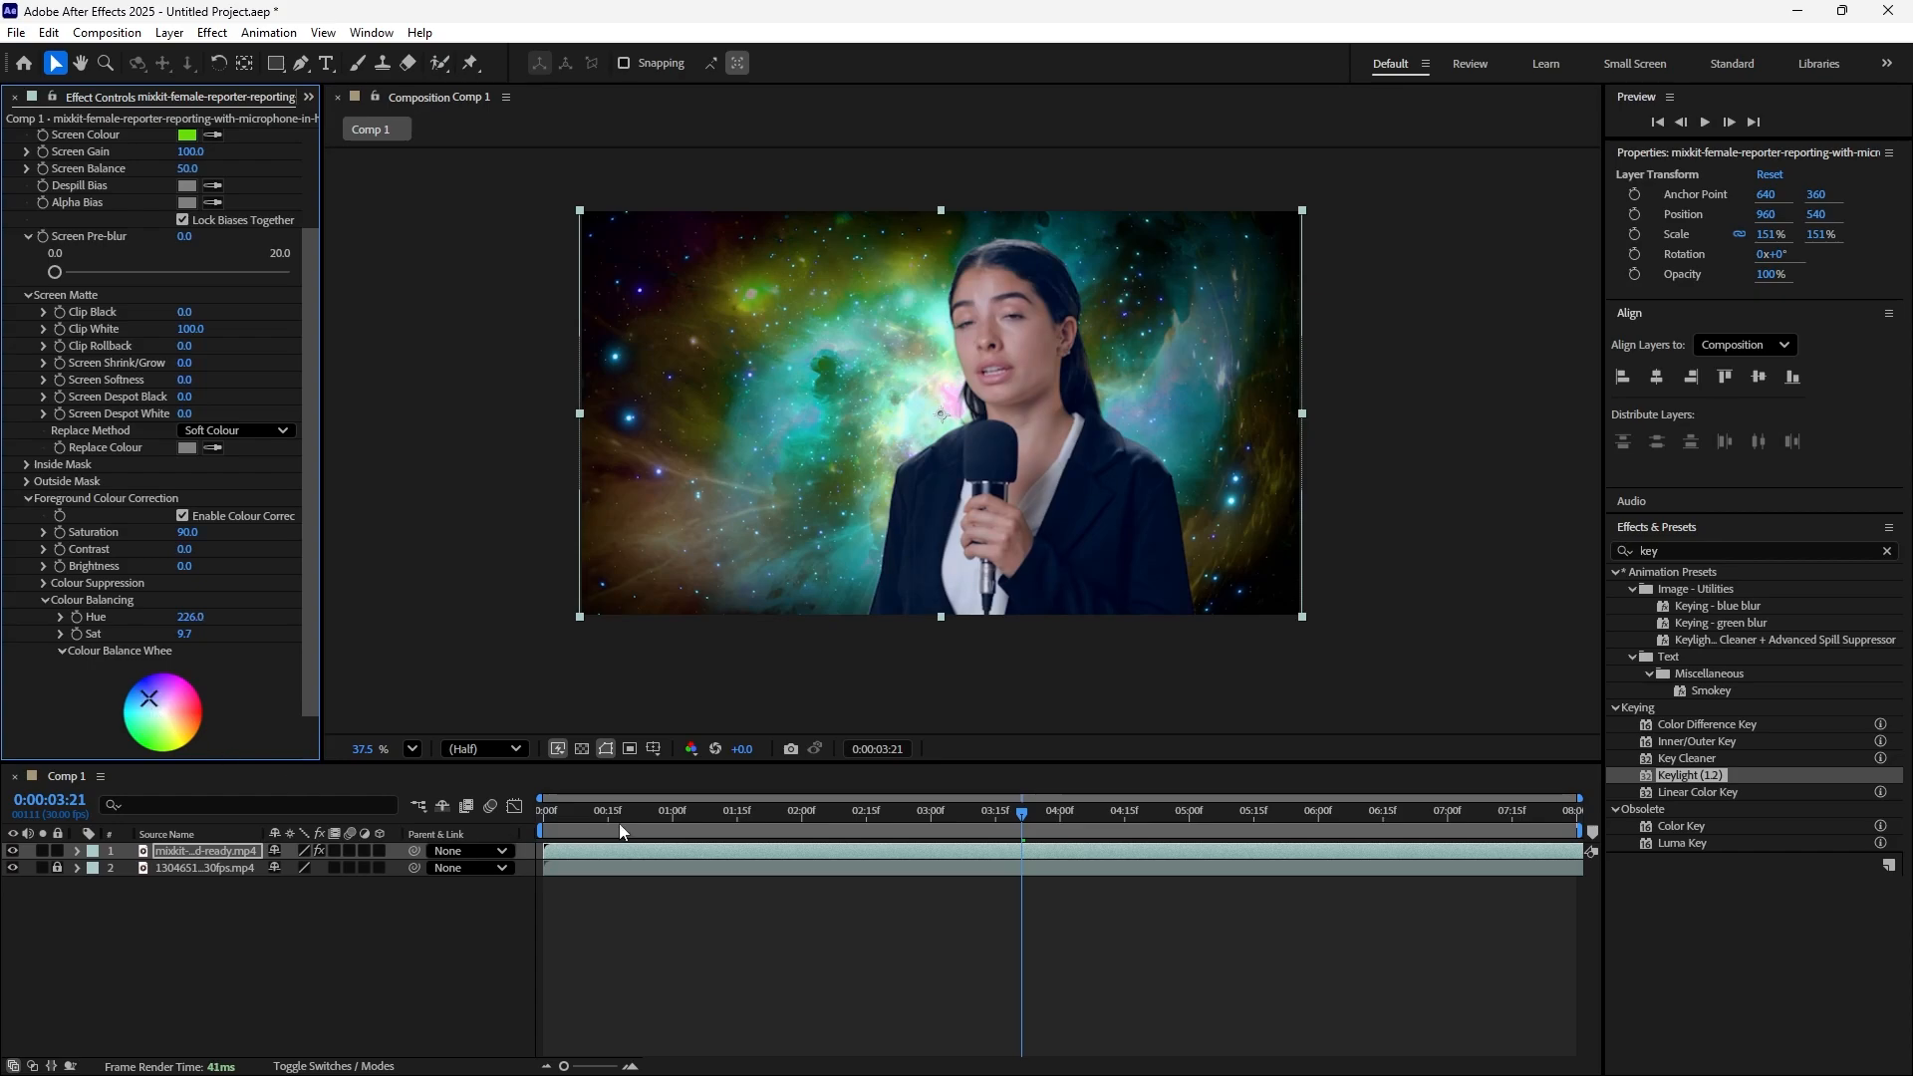
drag(1013, 809, 472, 800)
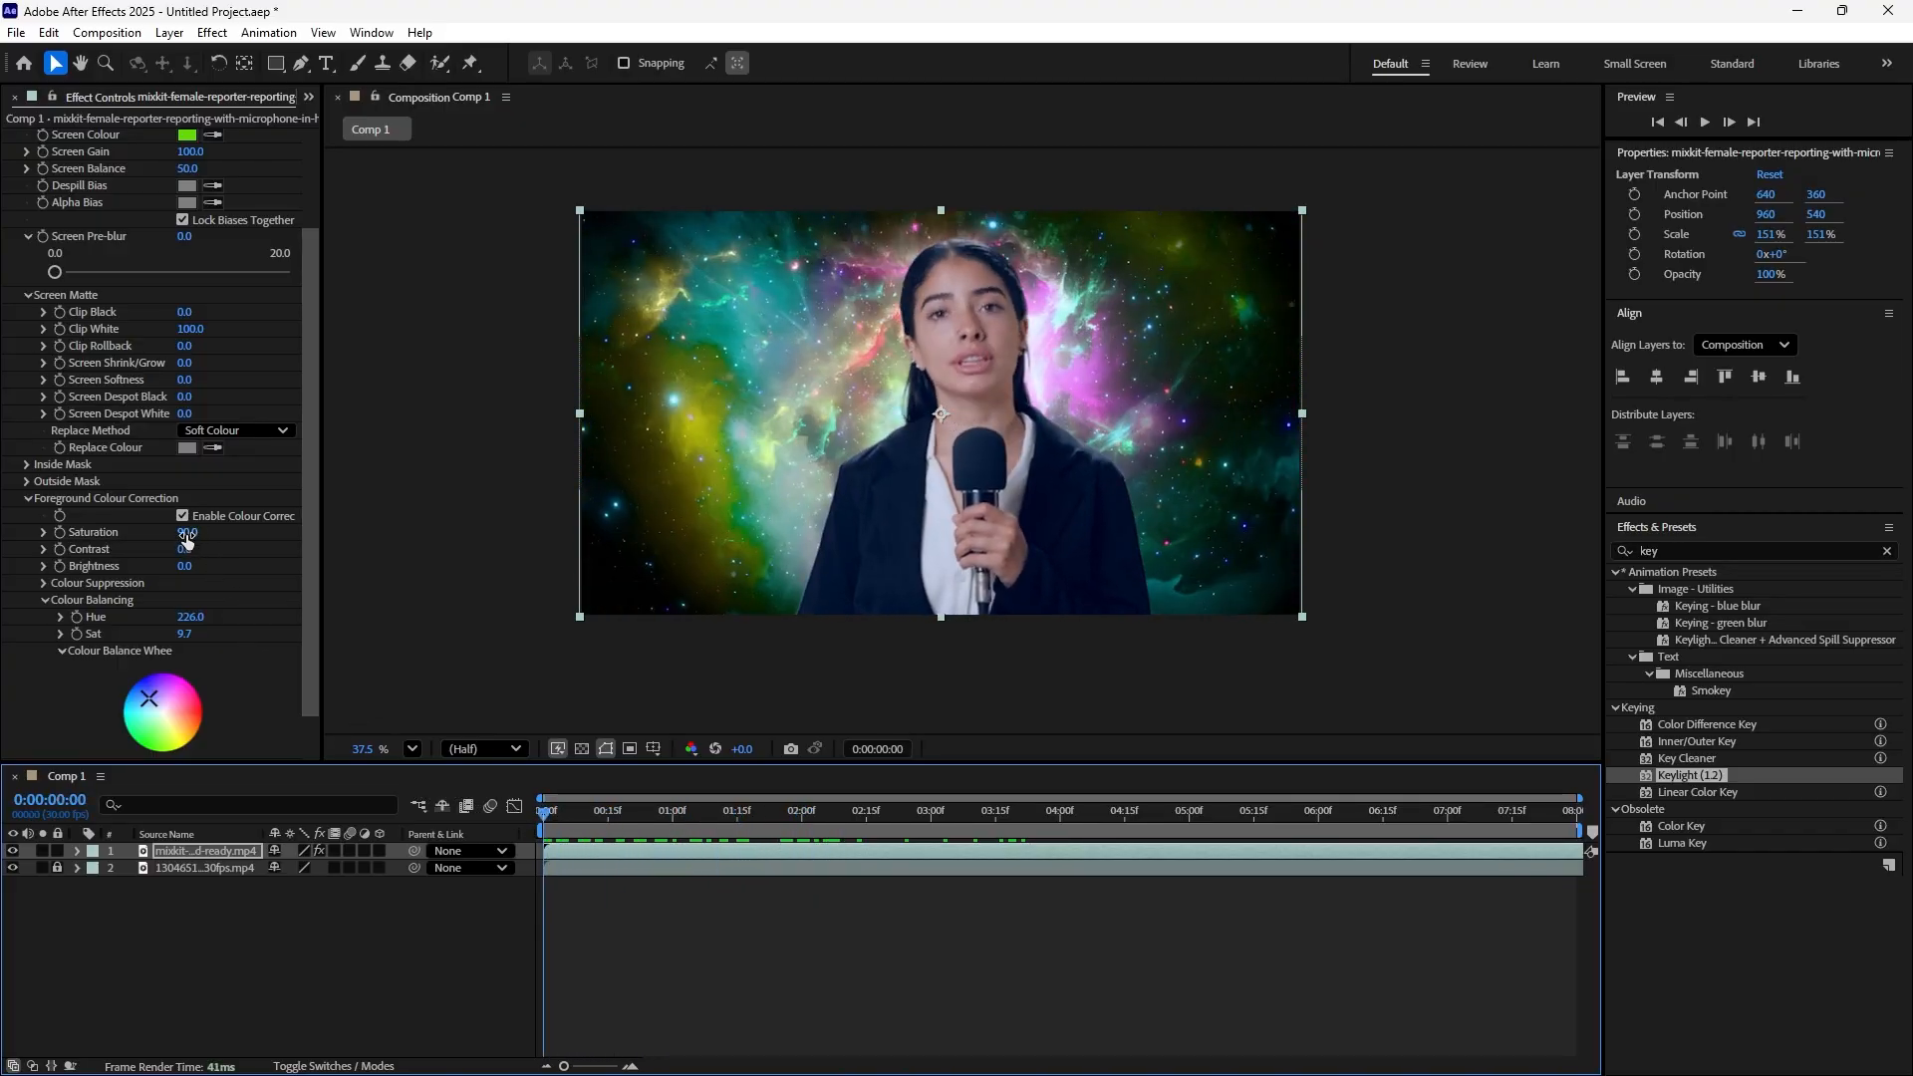
Set the foreground Saturation to 95 and preview the composite from the first frame, pausing at 0:00:01:26
drag(186, 533, 189, 533)
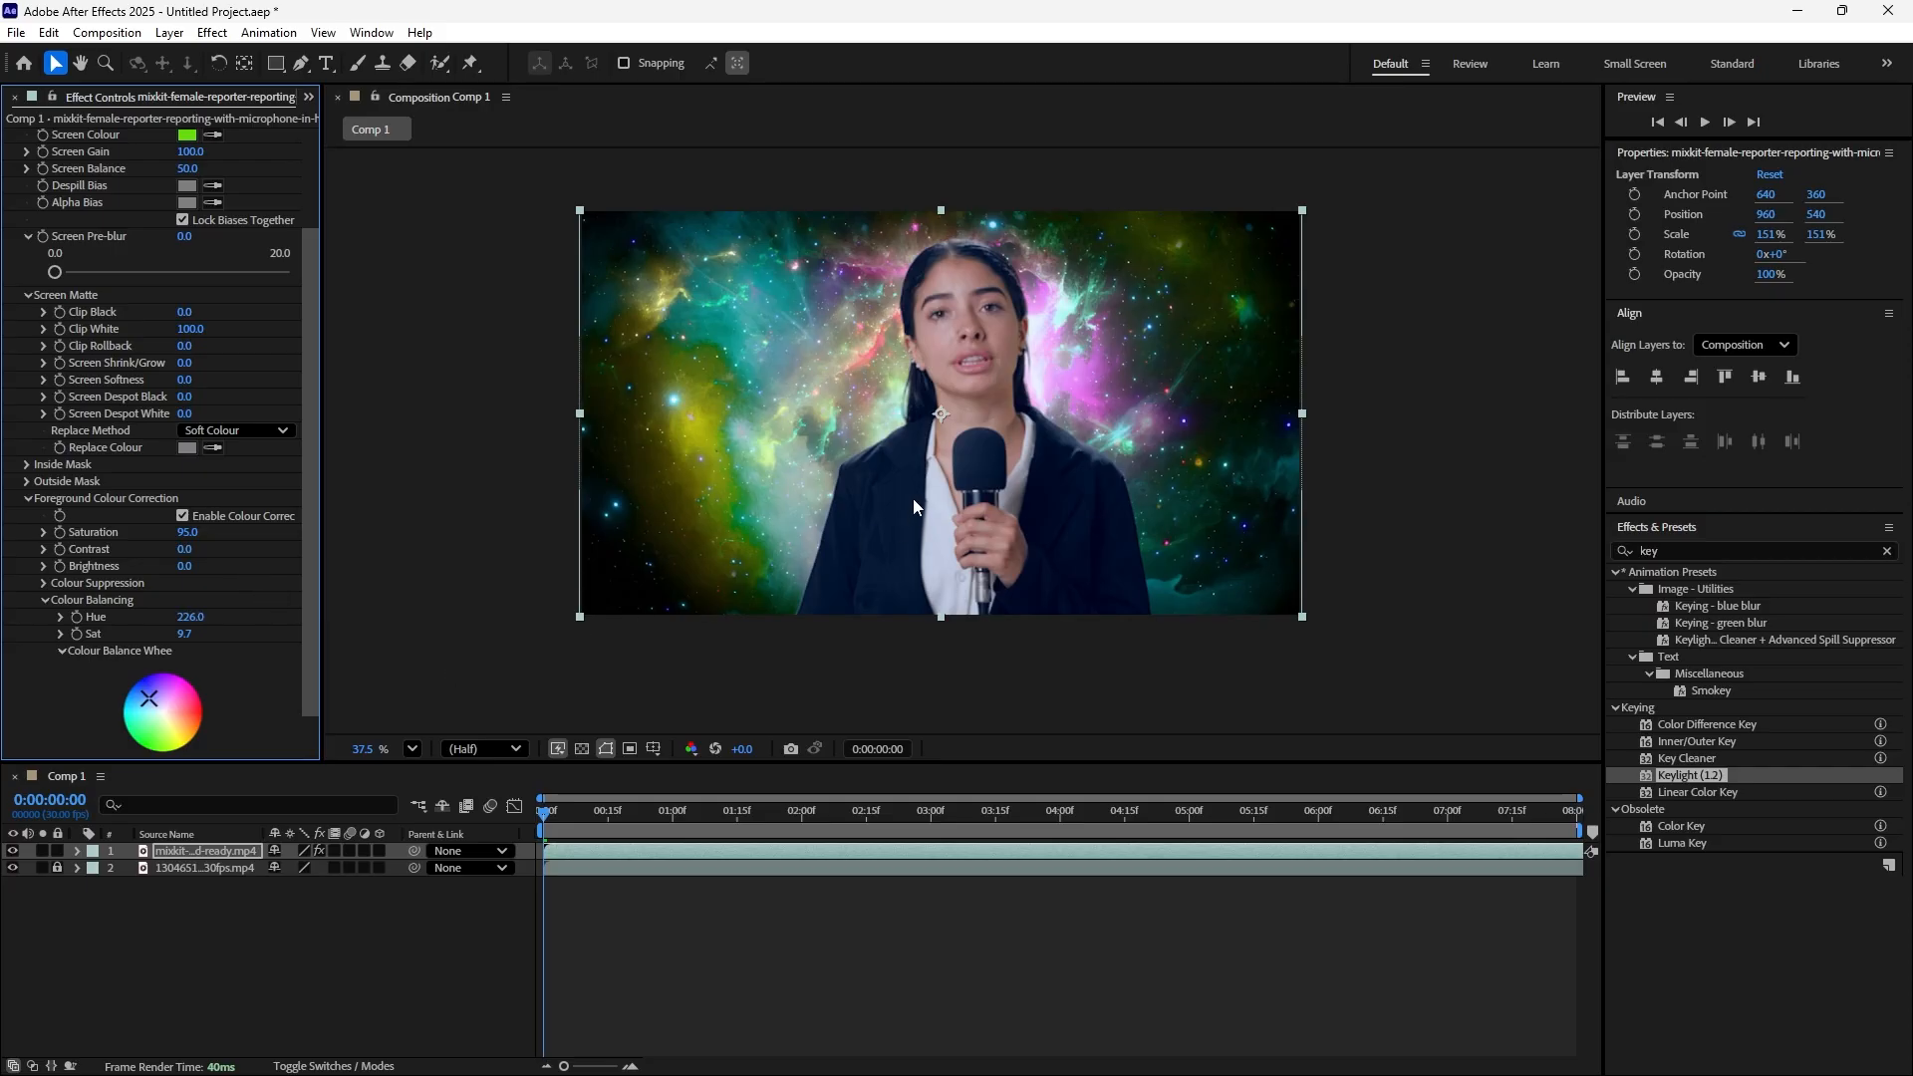
key(space)
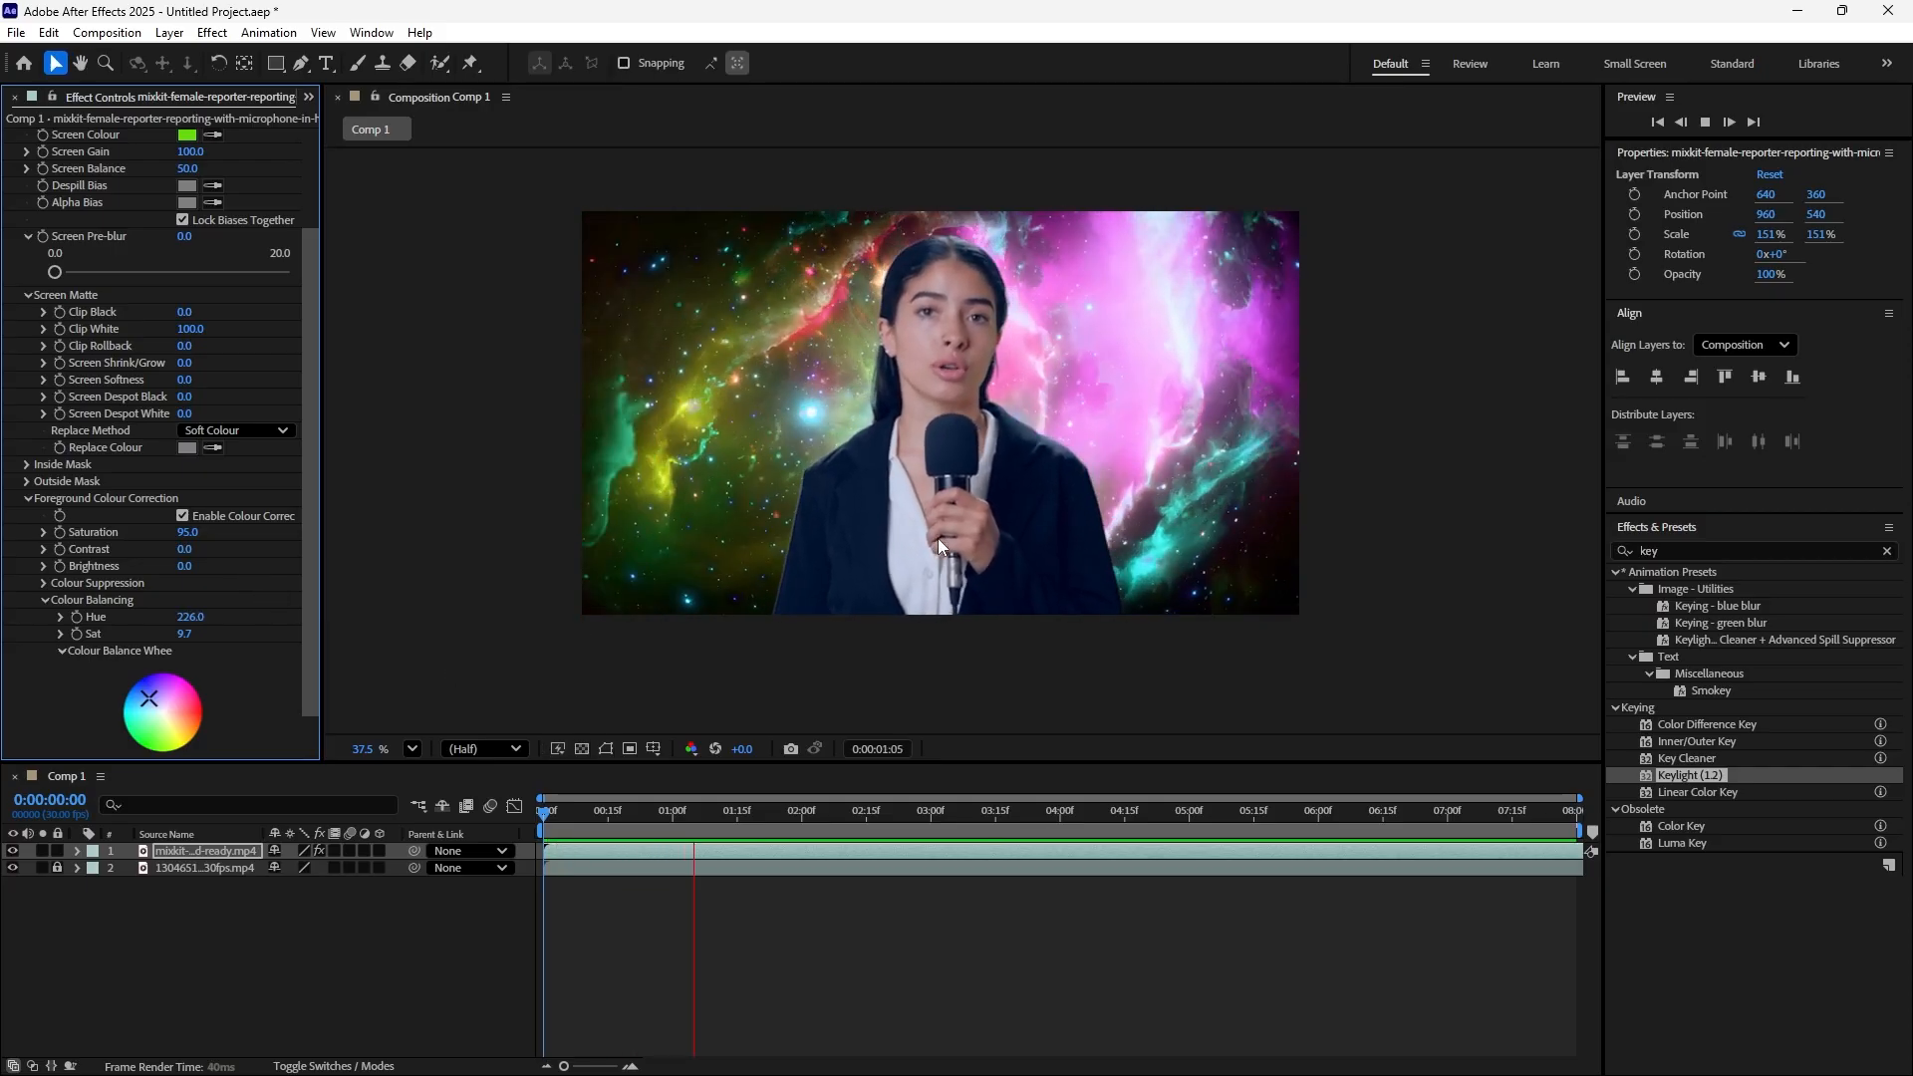
key(space)
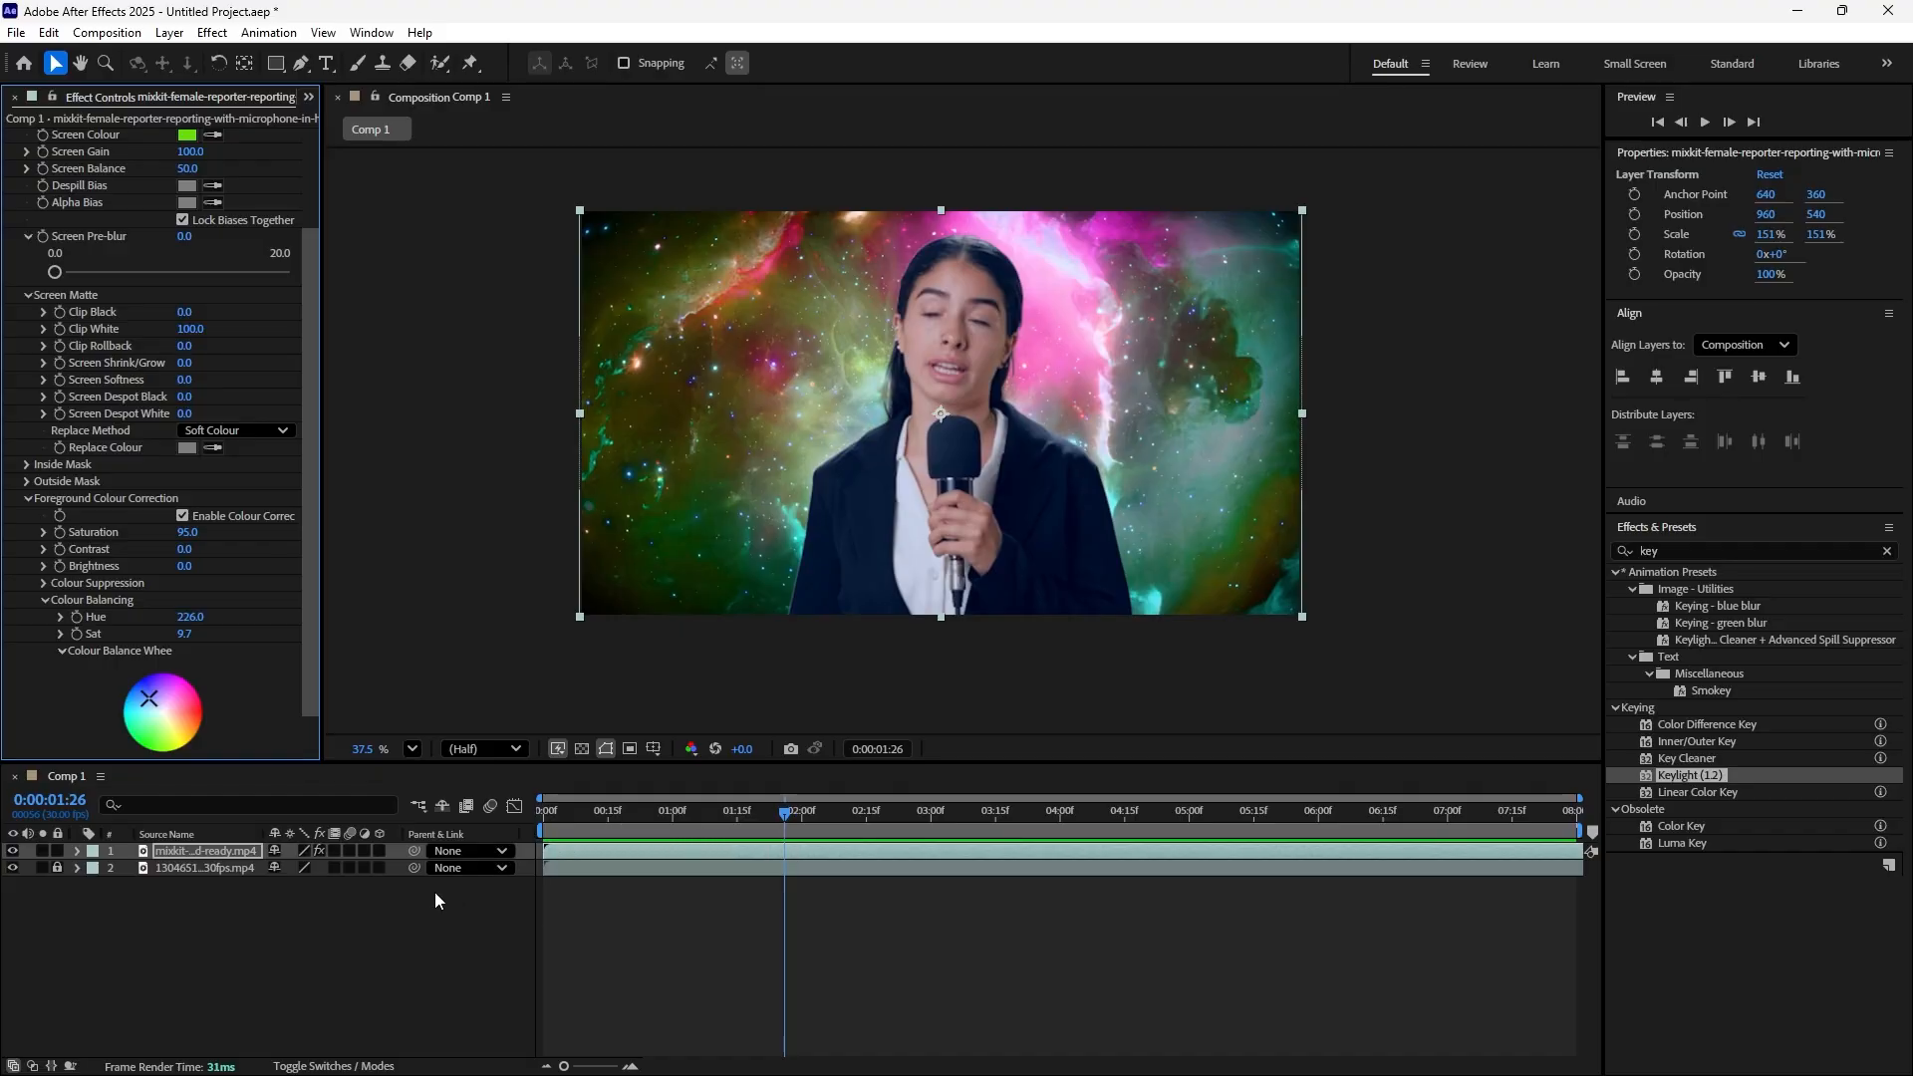
Try a stronger foreground colour balance of Hue 224.4 and Sat 17.9, and preview it from the start
key(Home)
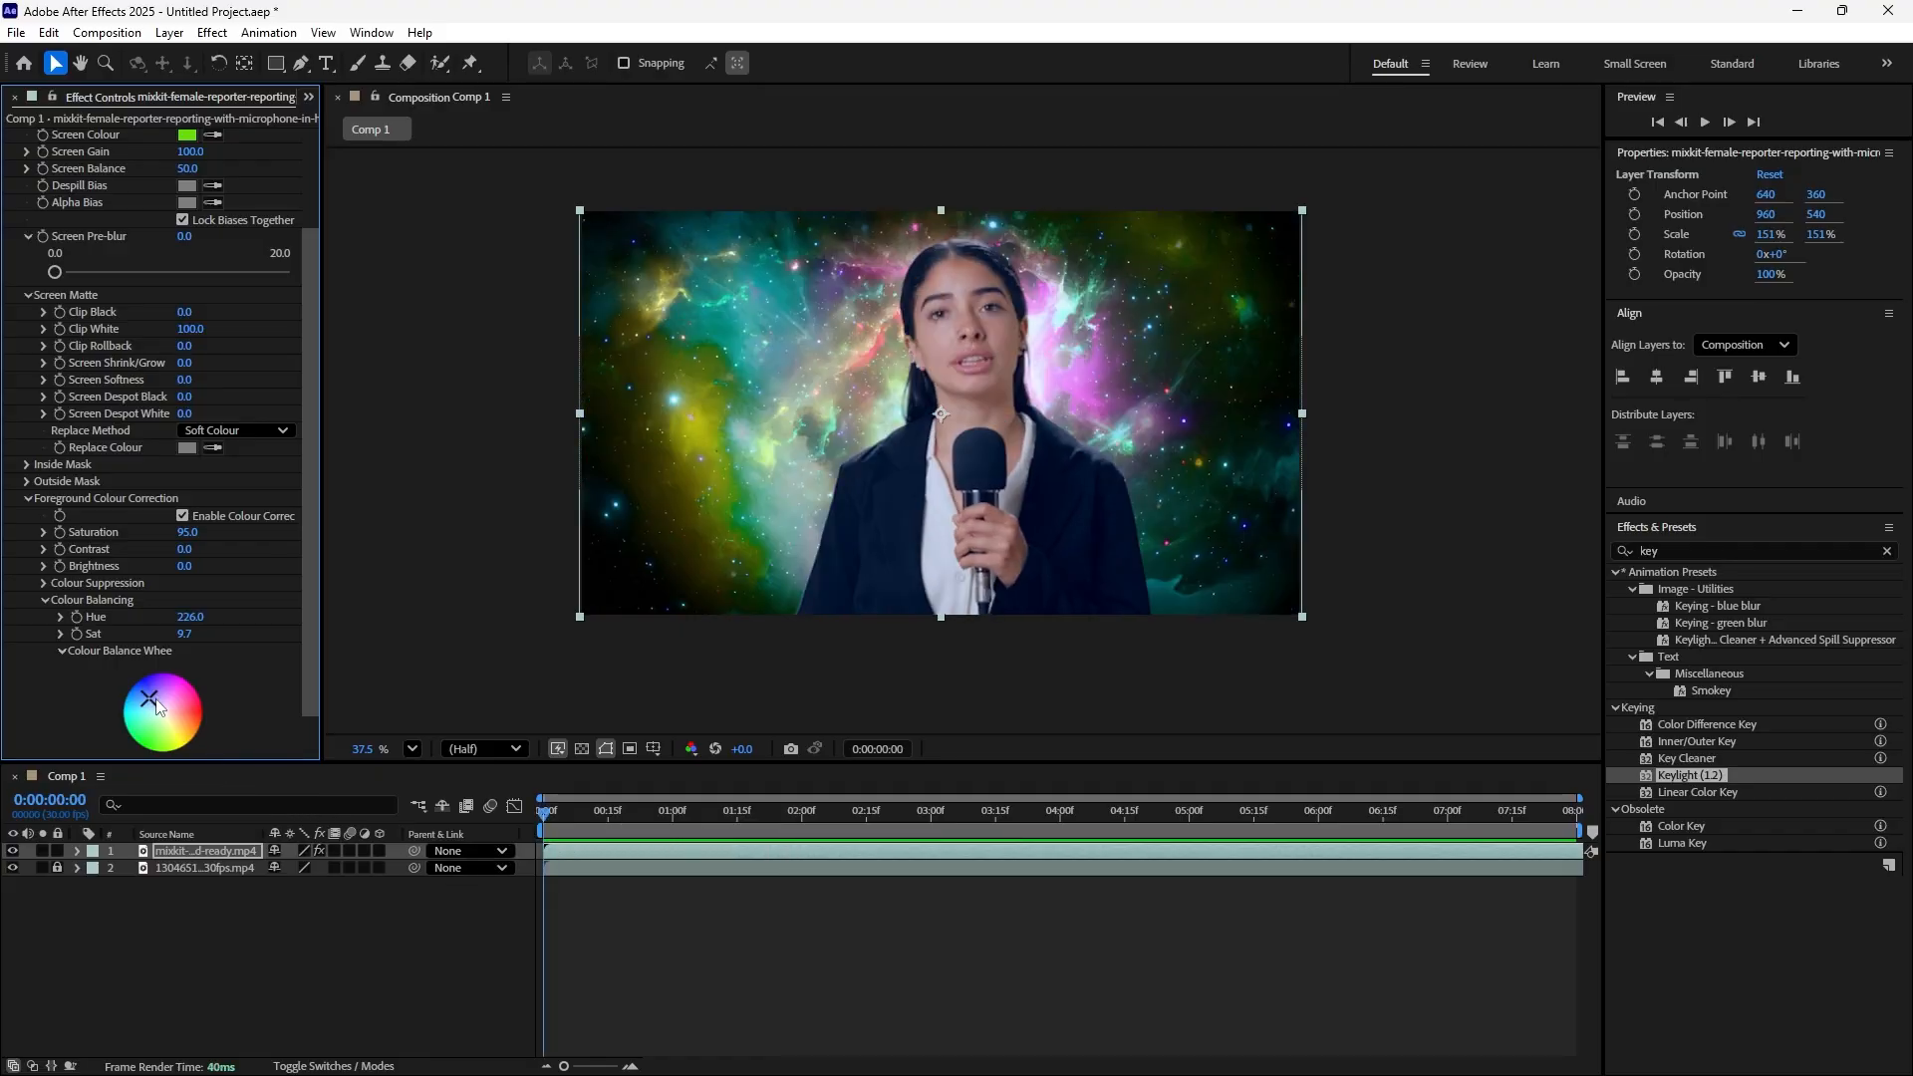
mouse_move(151, 704)
mouse_down()
mouse_move(128, 716)
mouse_move(153, 703)
mouse_move(135, 687)
mouse_up()
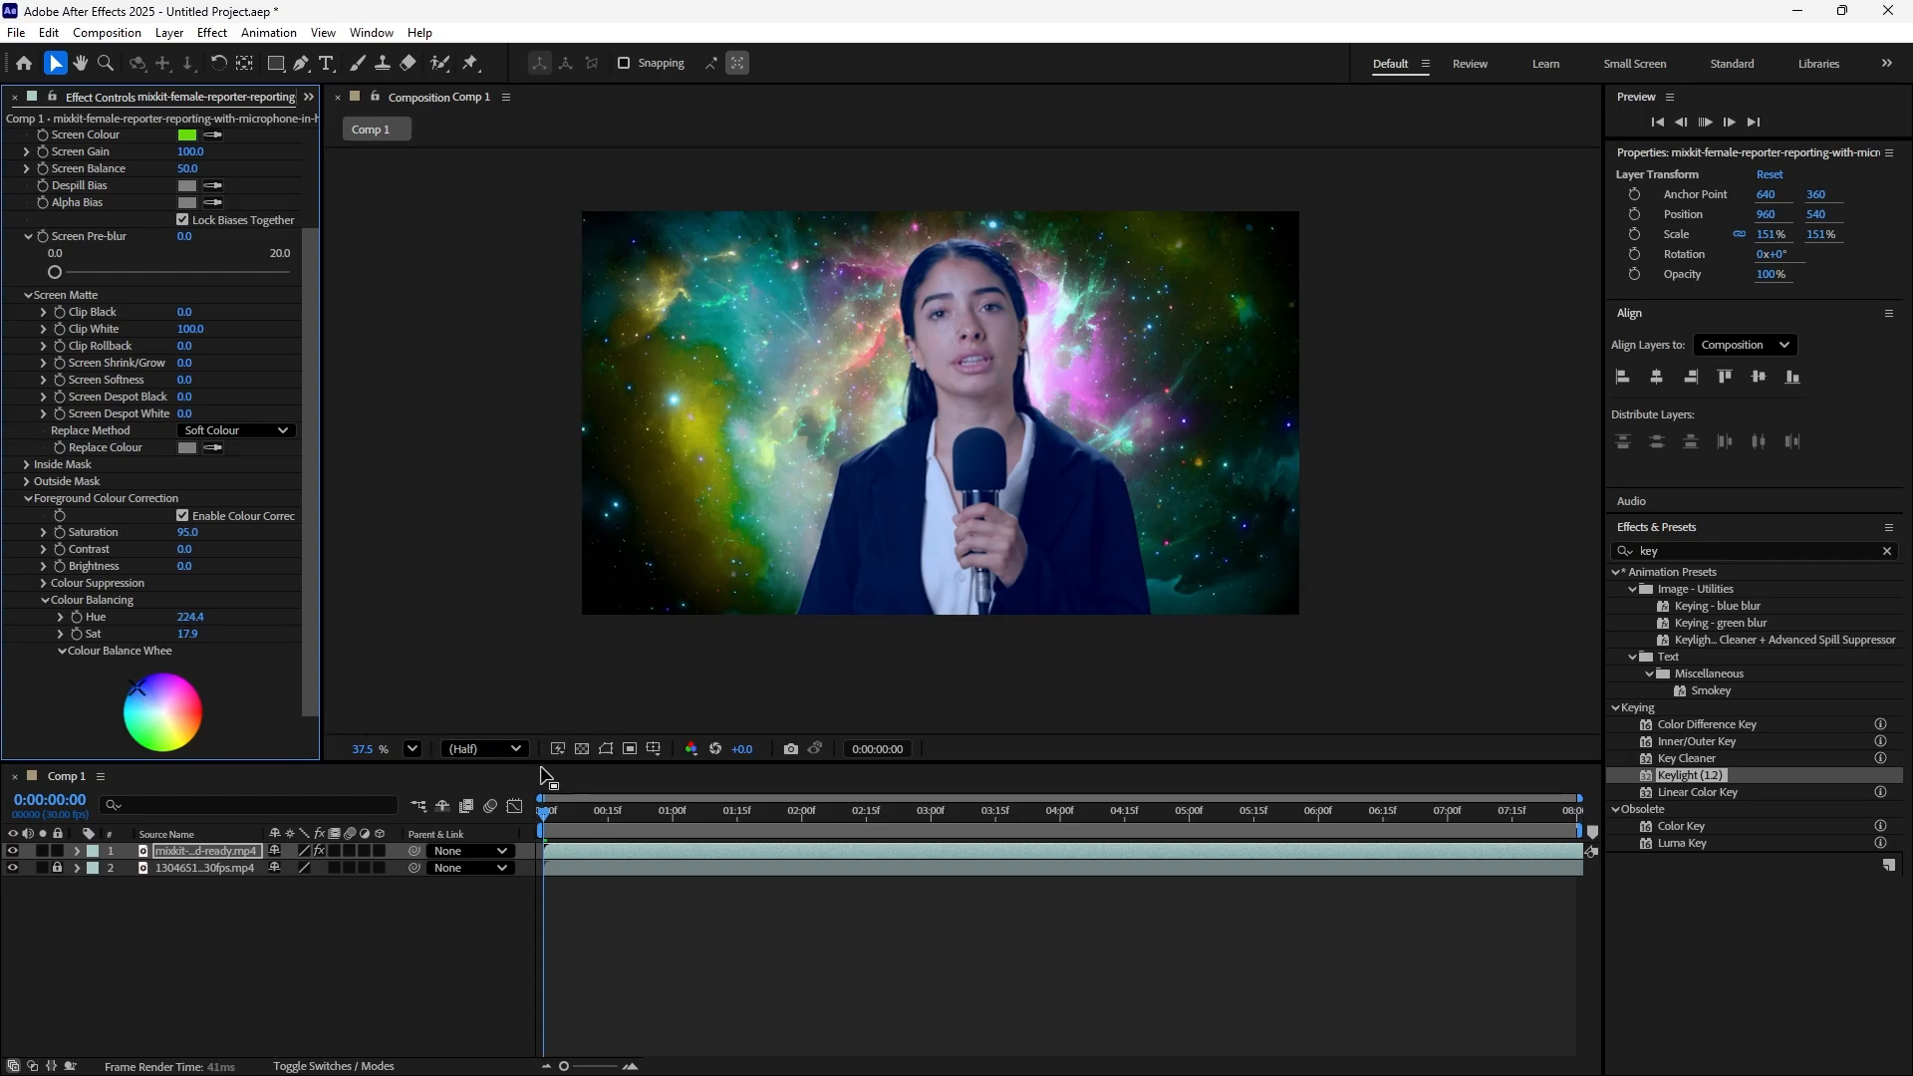
key(space)
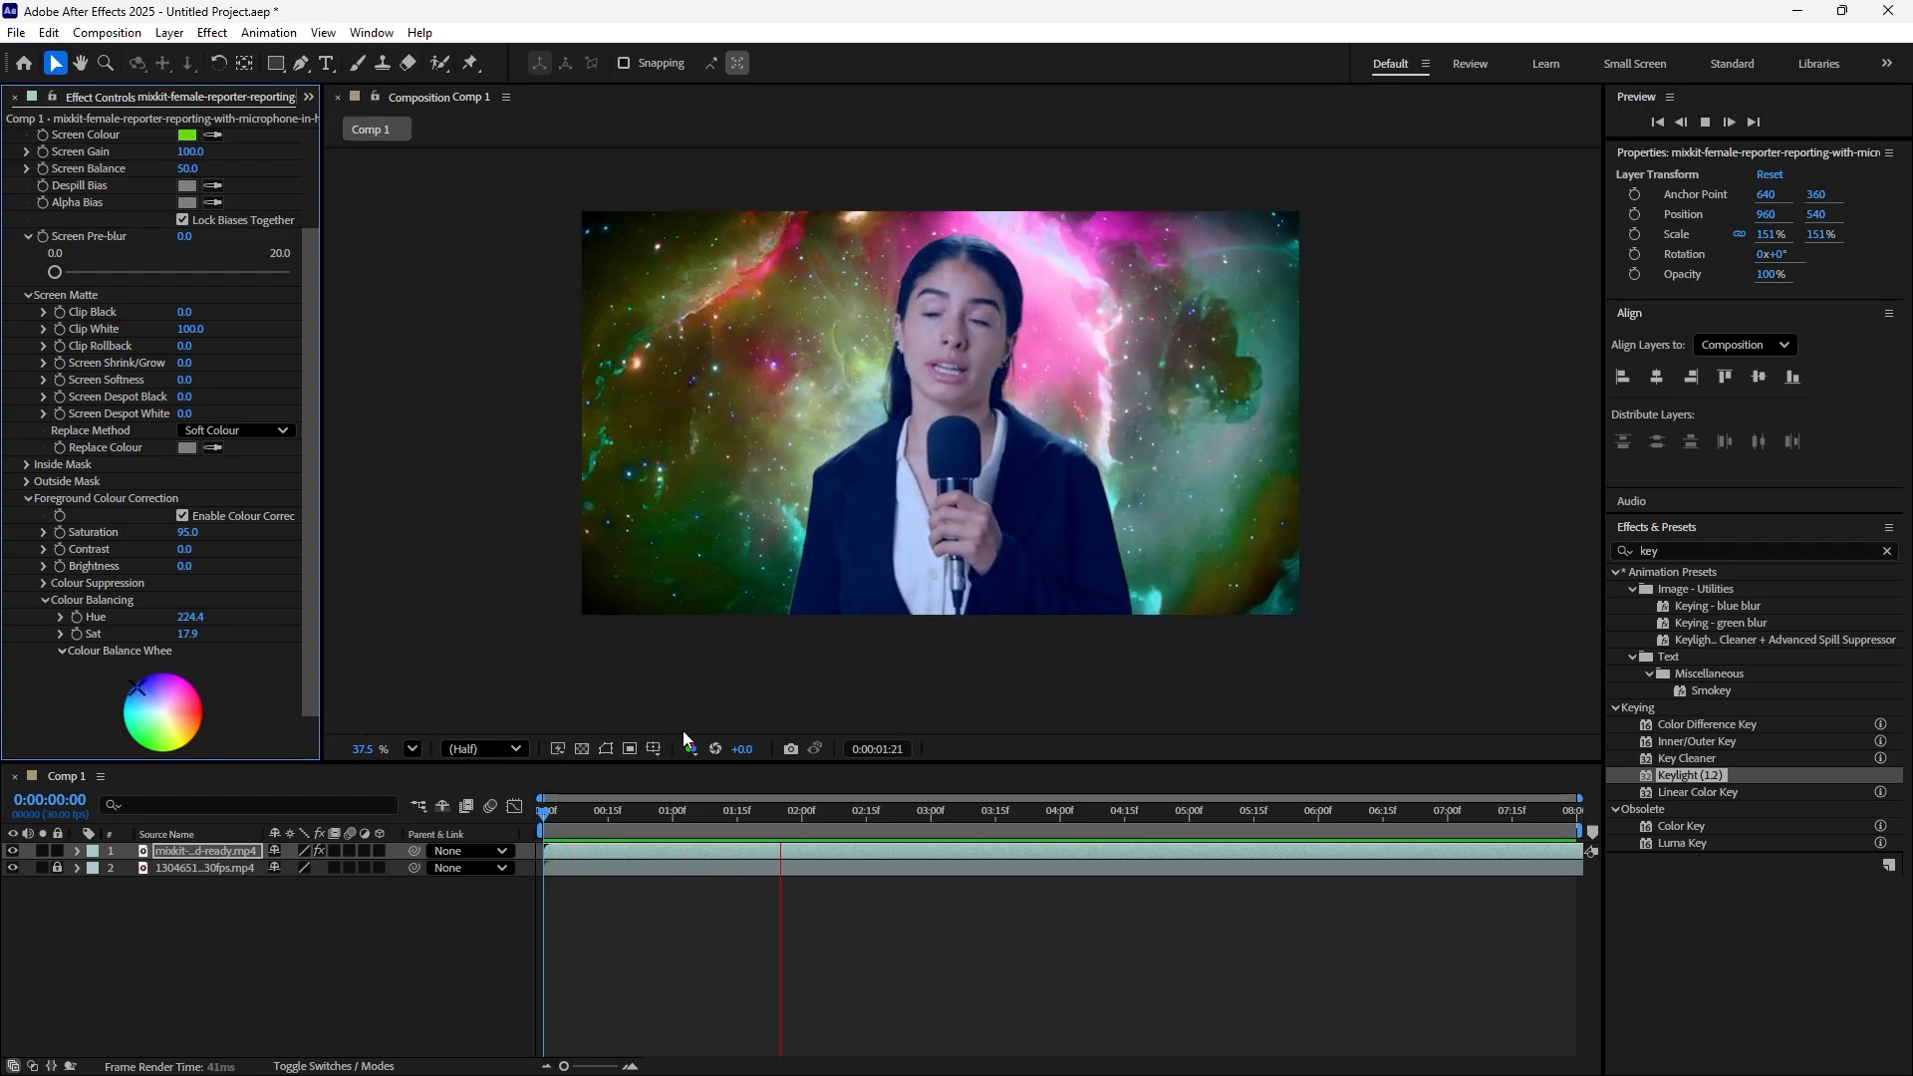
key(space)
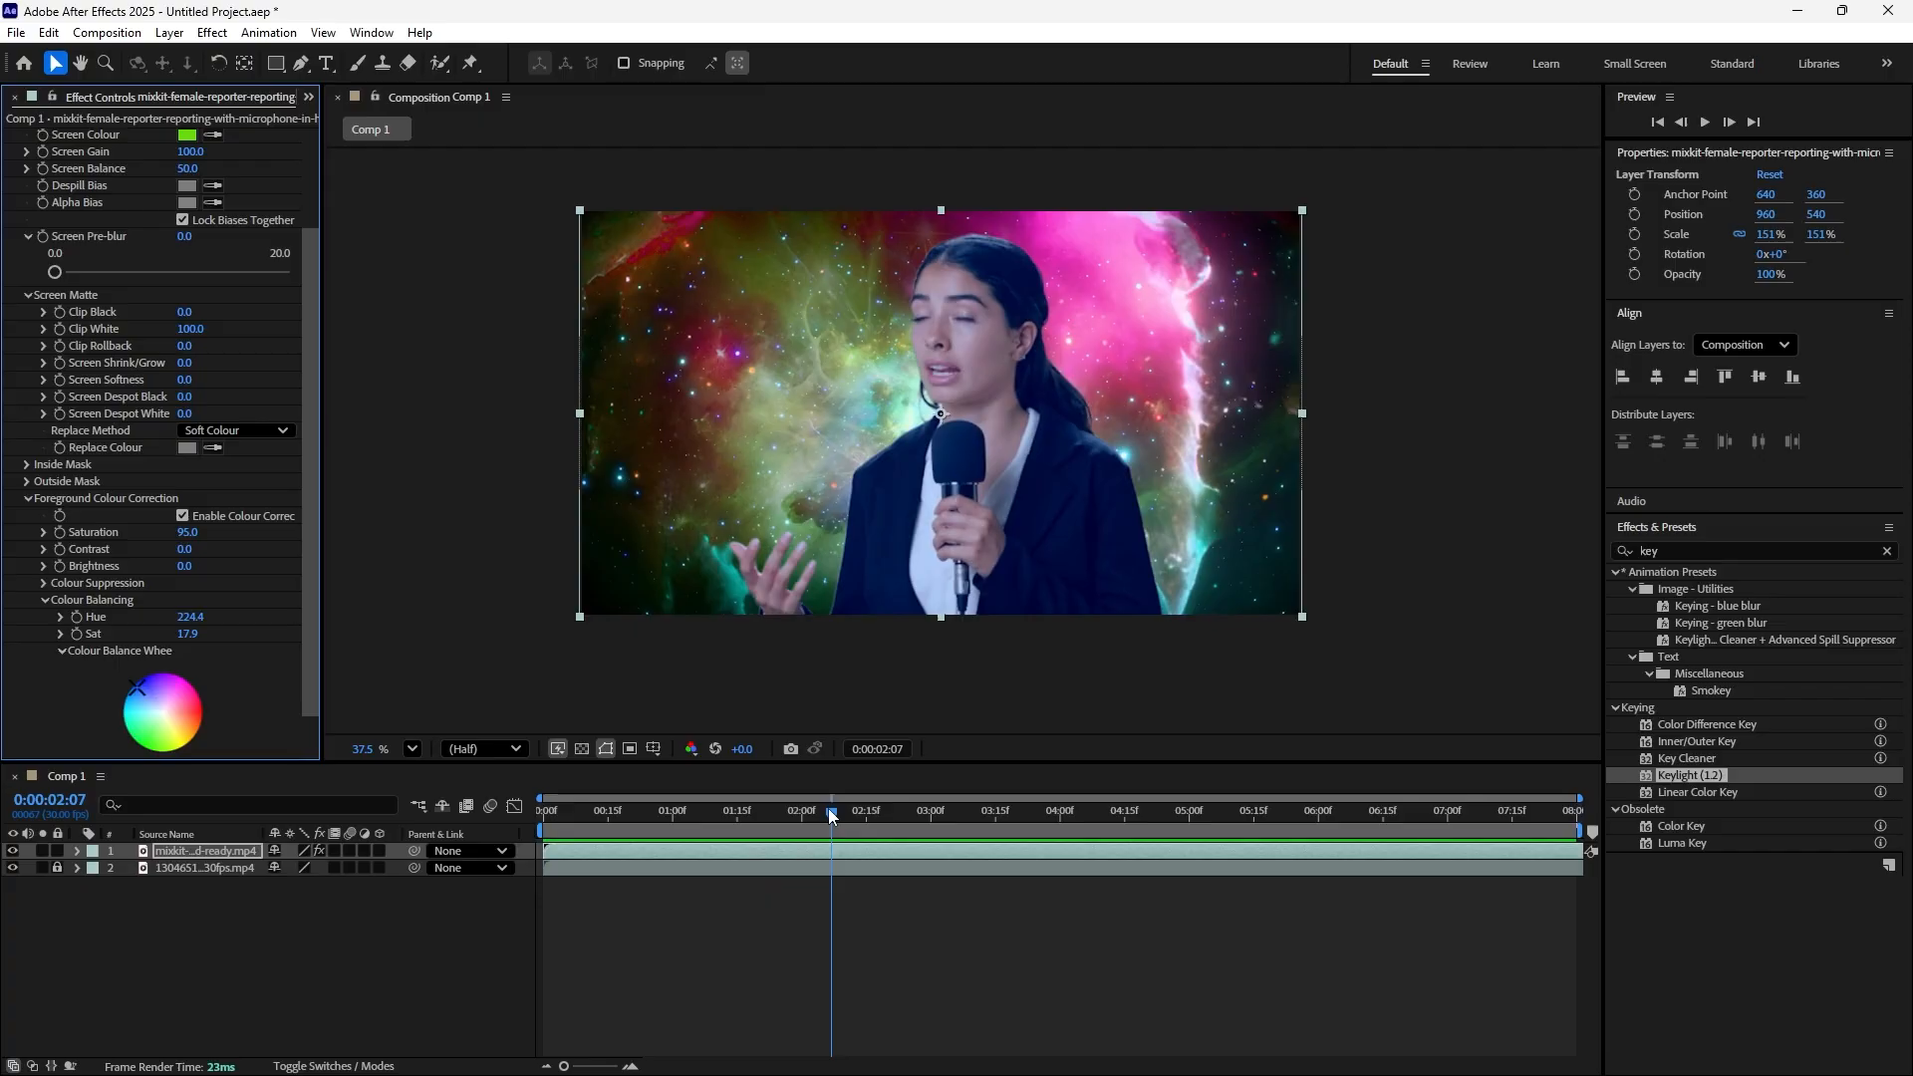
Enable keyframing at 0:00:00:00 for the foreground Saturation, Contrast, Brightness and the Colour Balancing Hue and Sat
drag(832, 812, 522, 831)
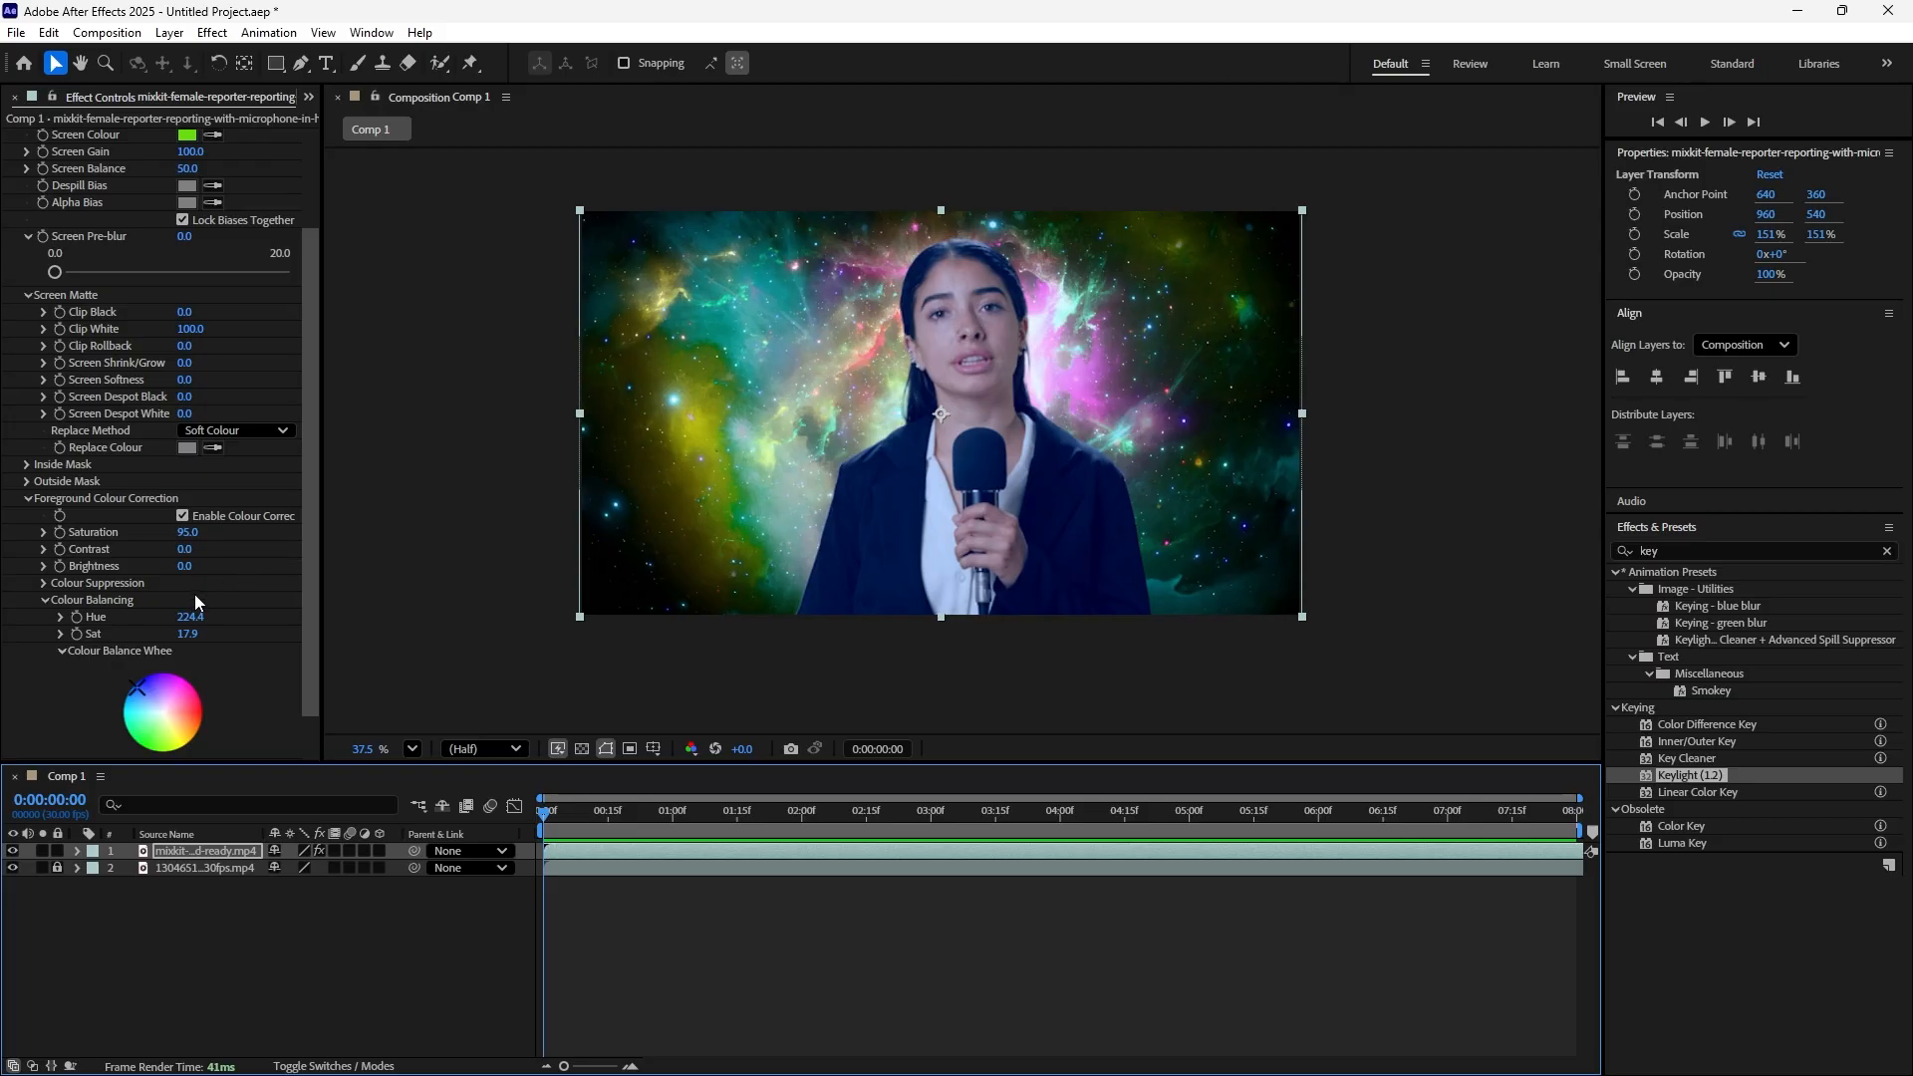
click(61, 534)
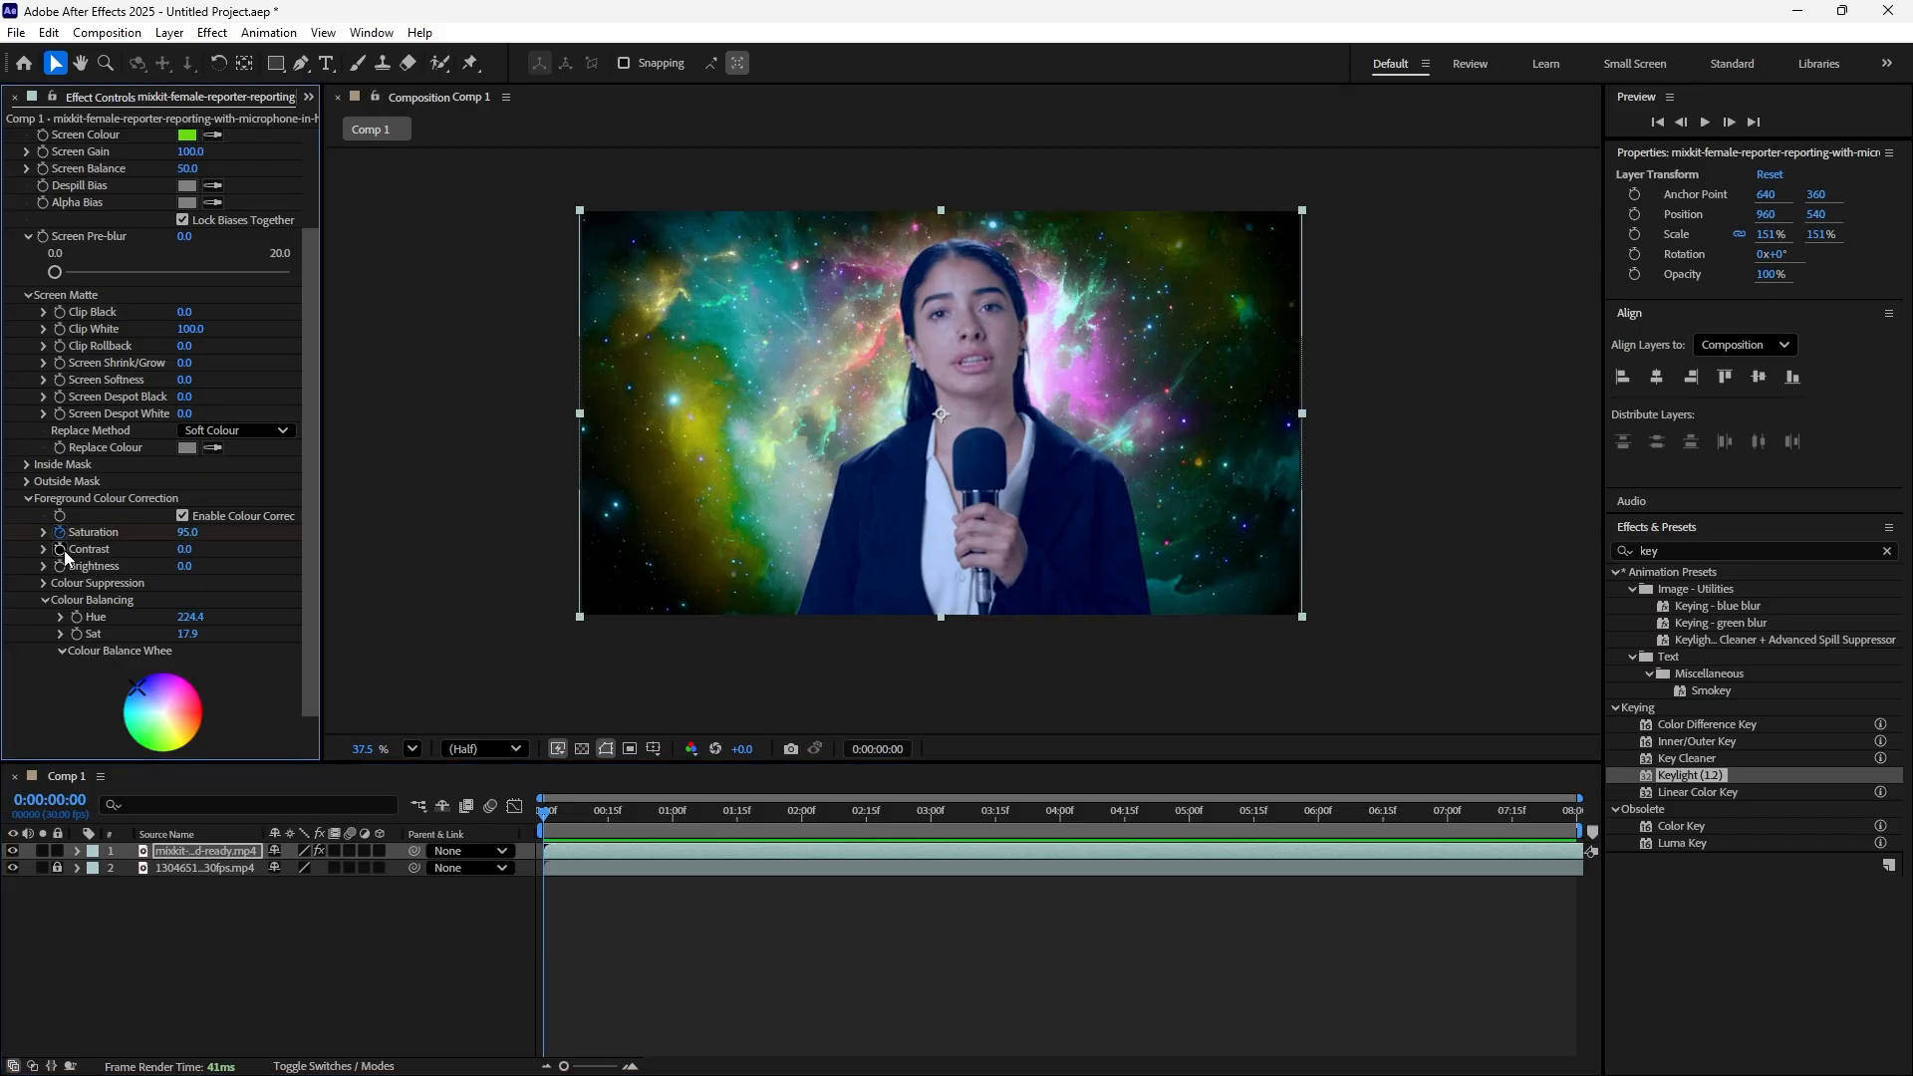
click(59, 566)
Keyframe the foreground colour balance at 0:00:00:15 with Hue 236.7 and Sat 9.6, and preview the change from the start
drag(554, 816, 612, 829)
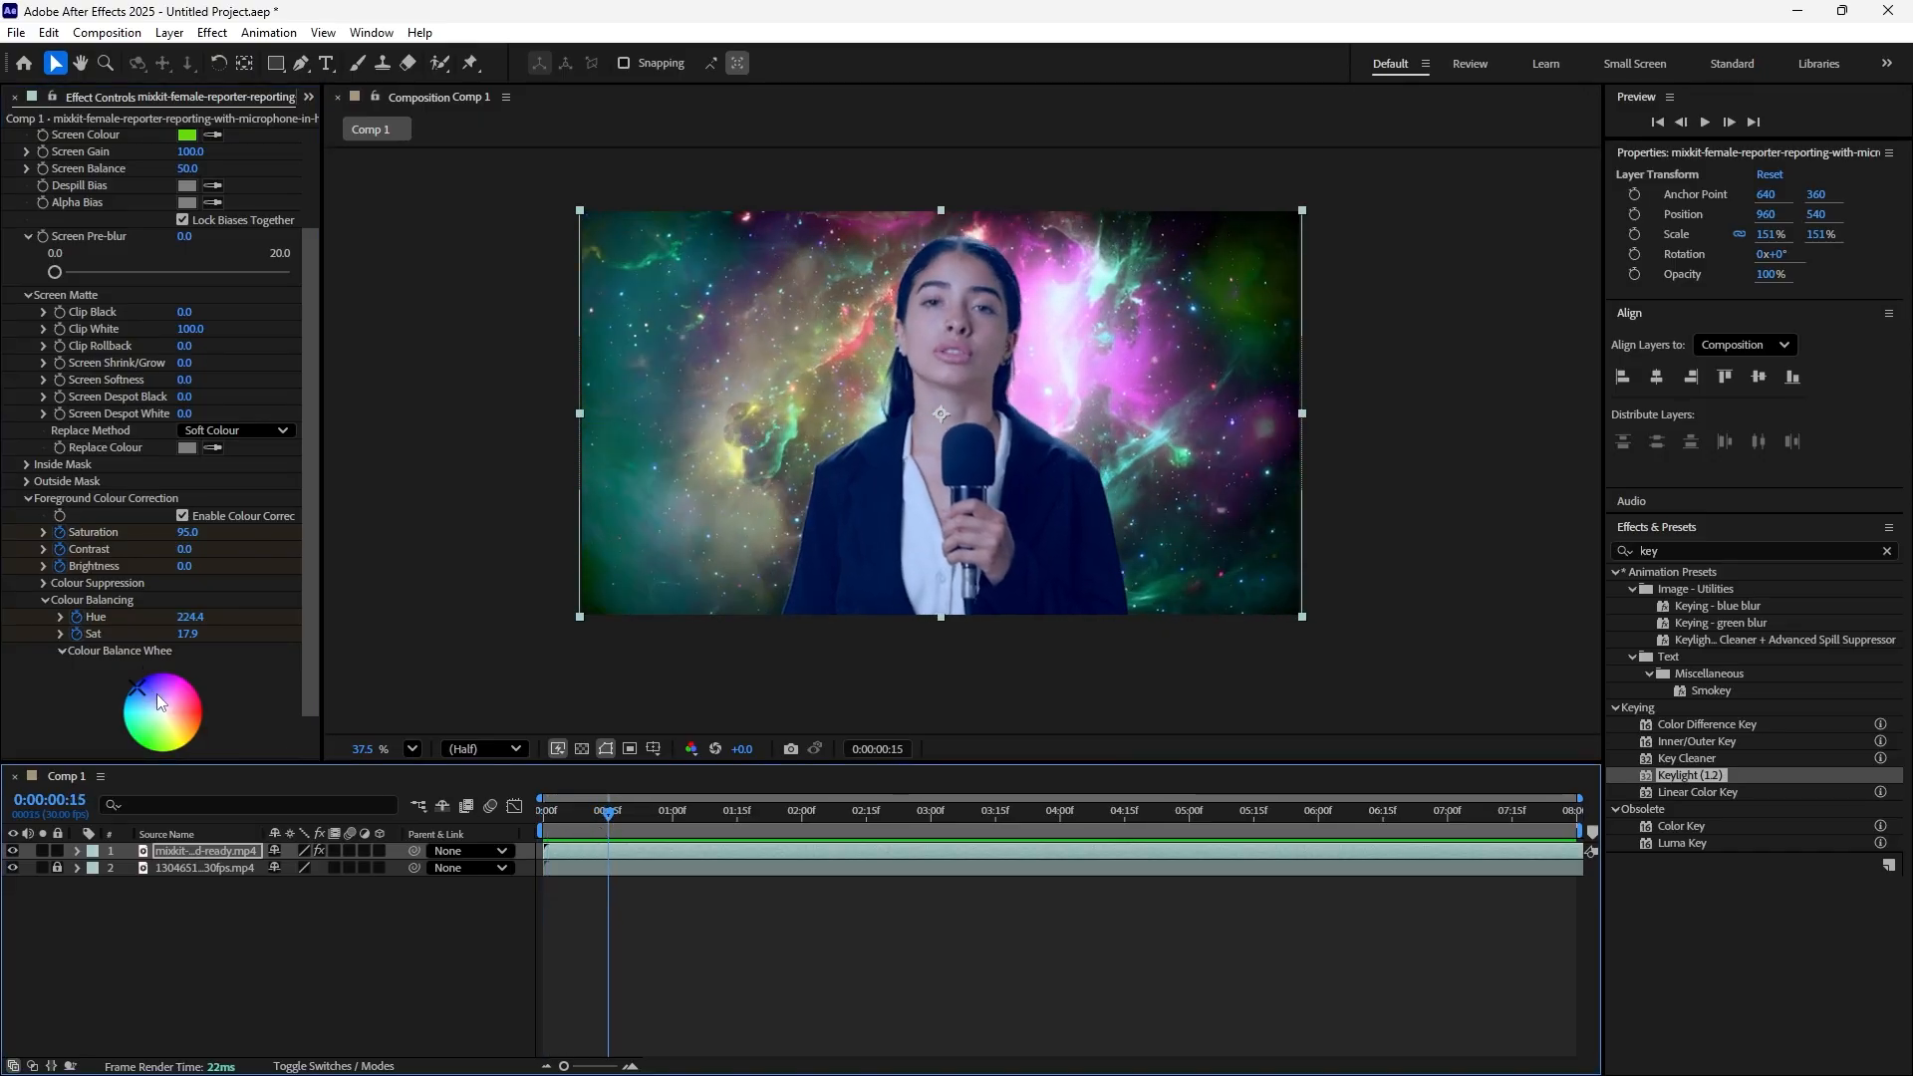
drag(157, 691, 148, 697)
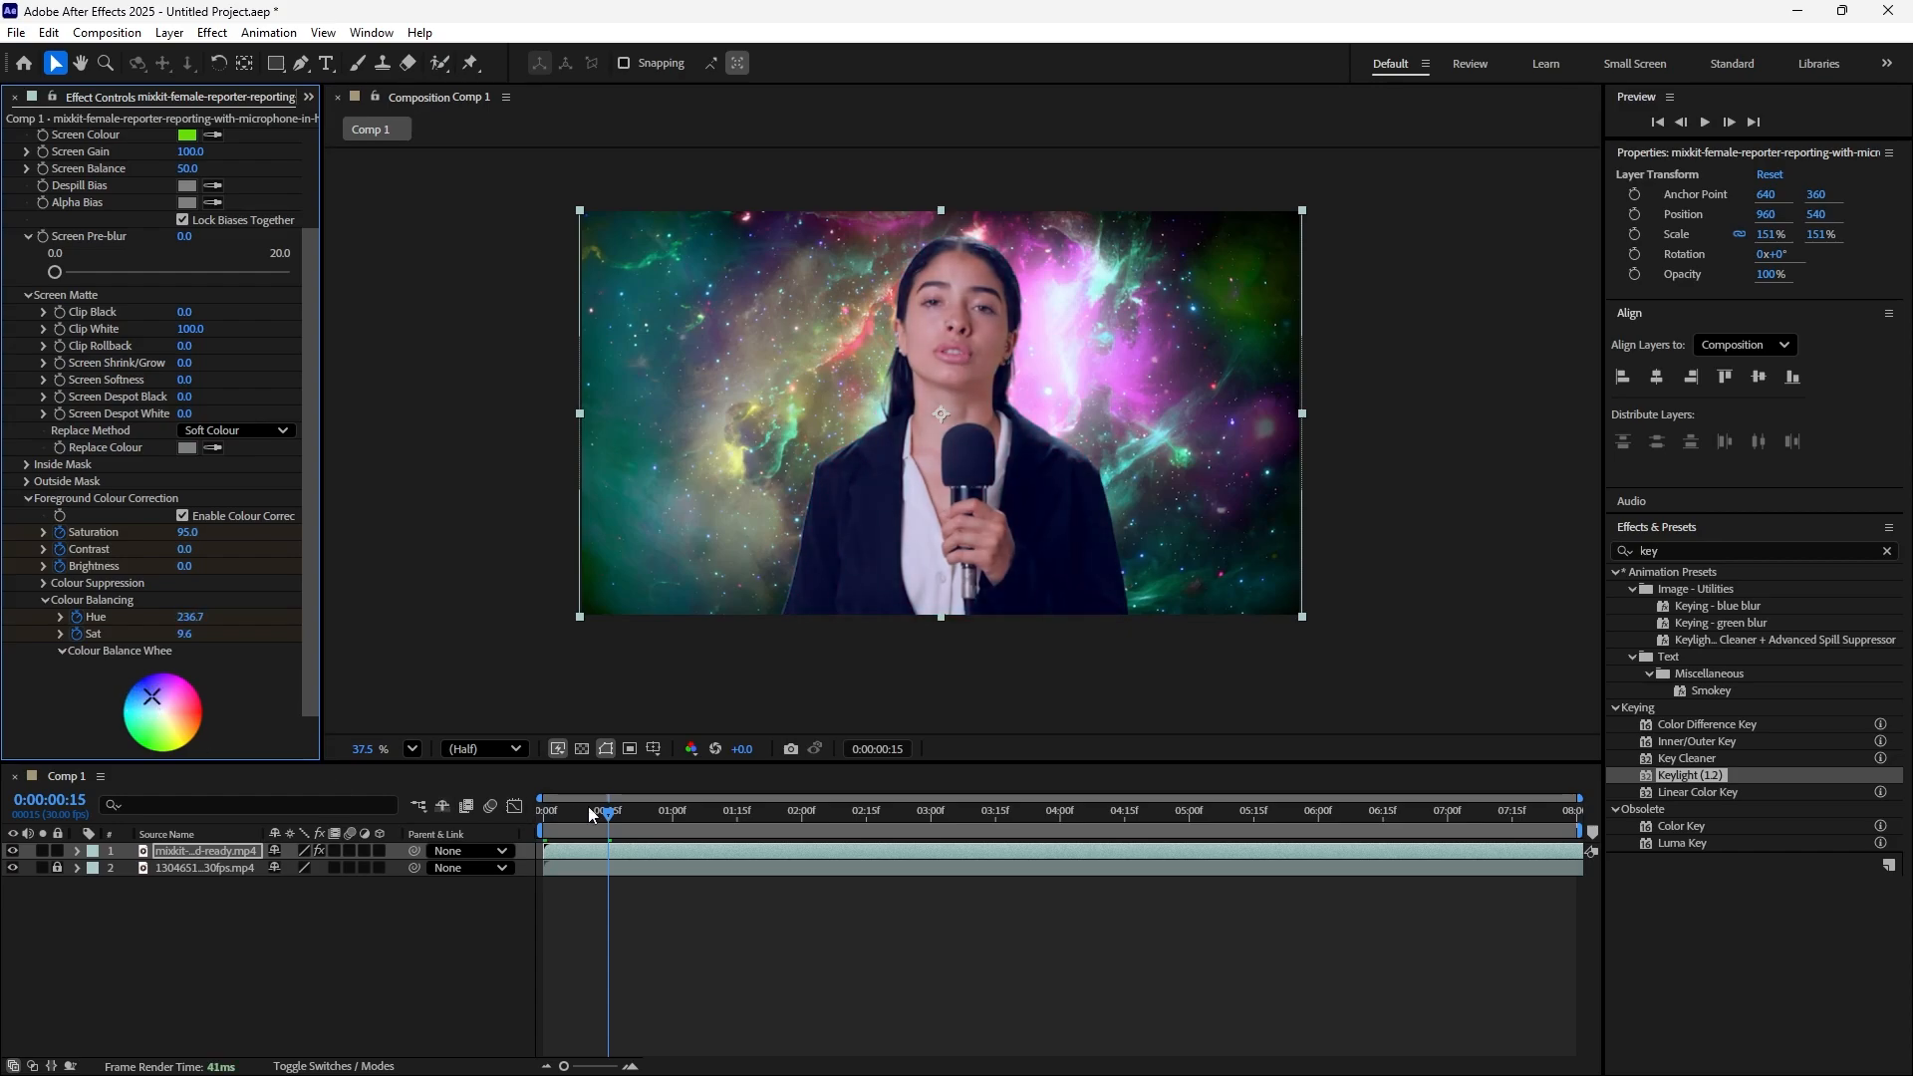
drag(612, 818, 526, 808)
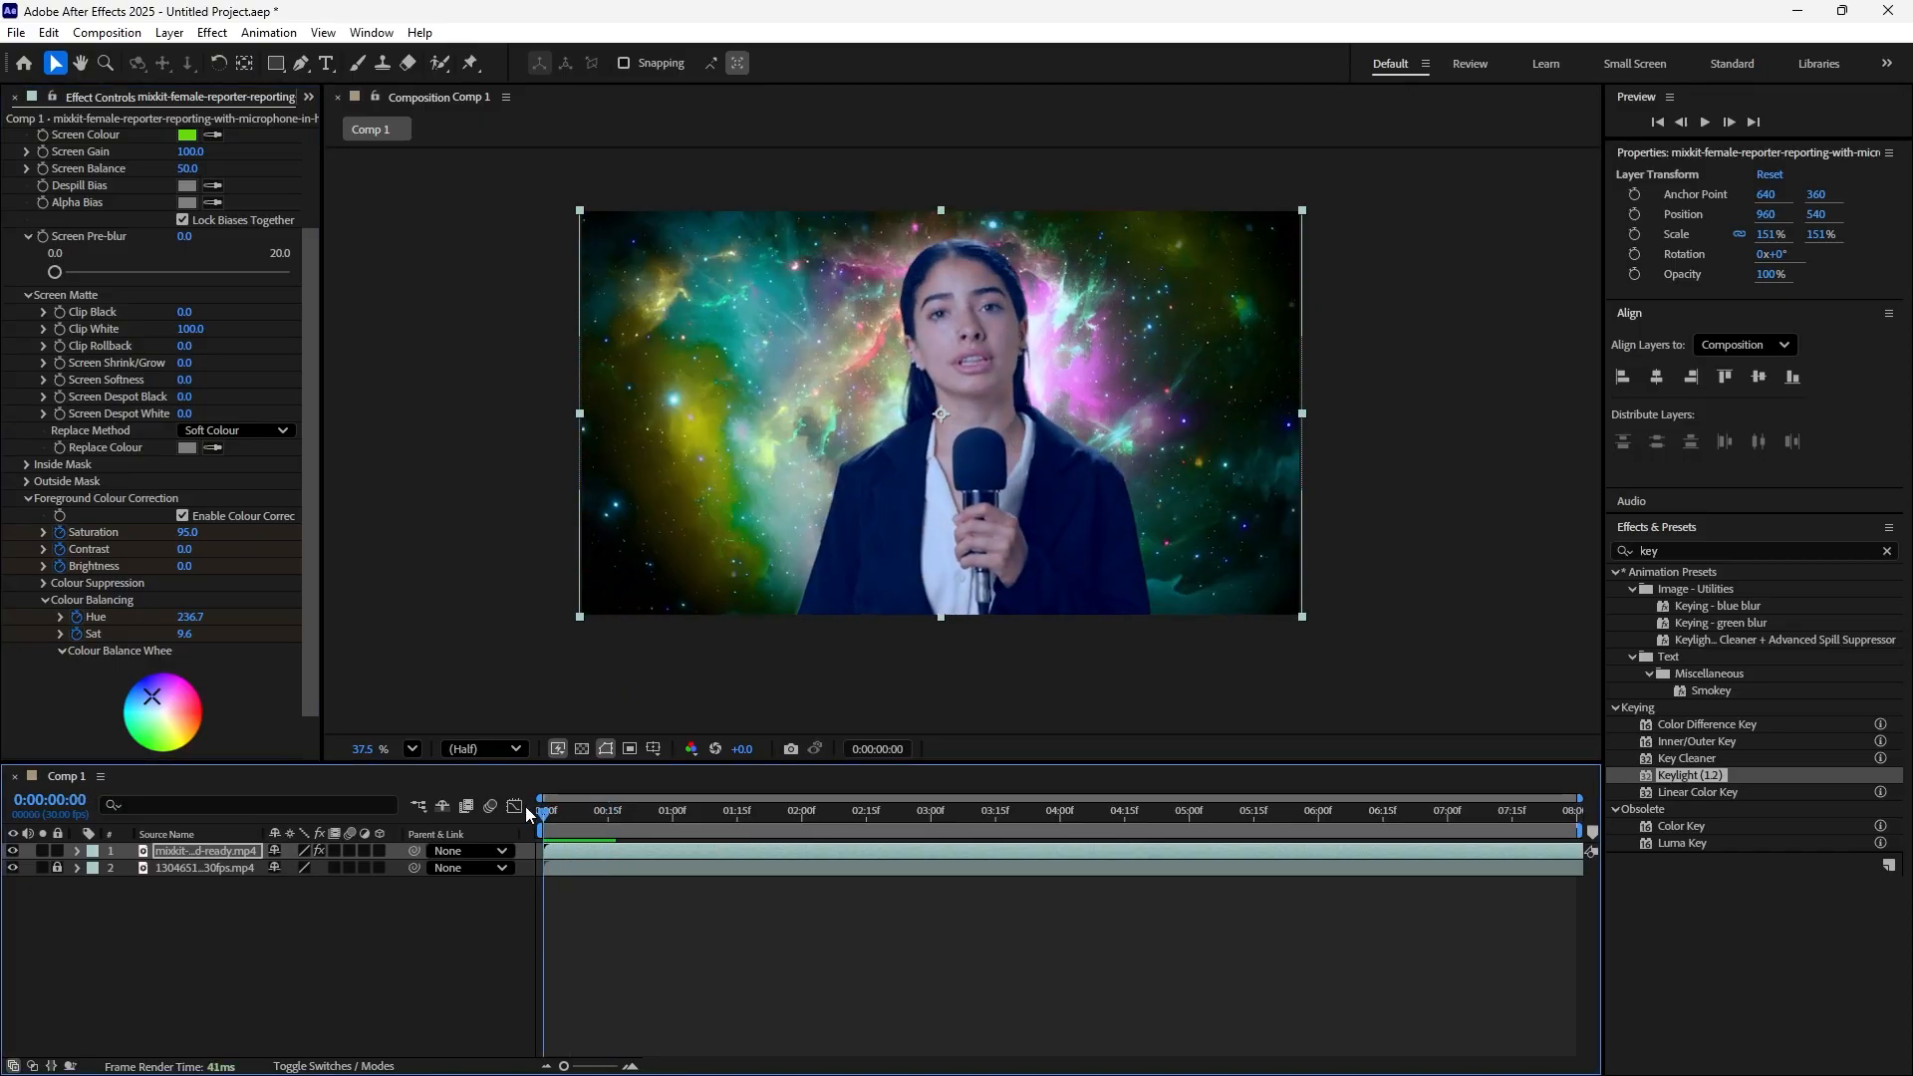
key(space)
key(space)
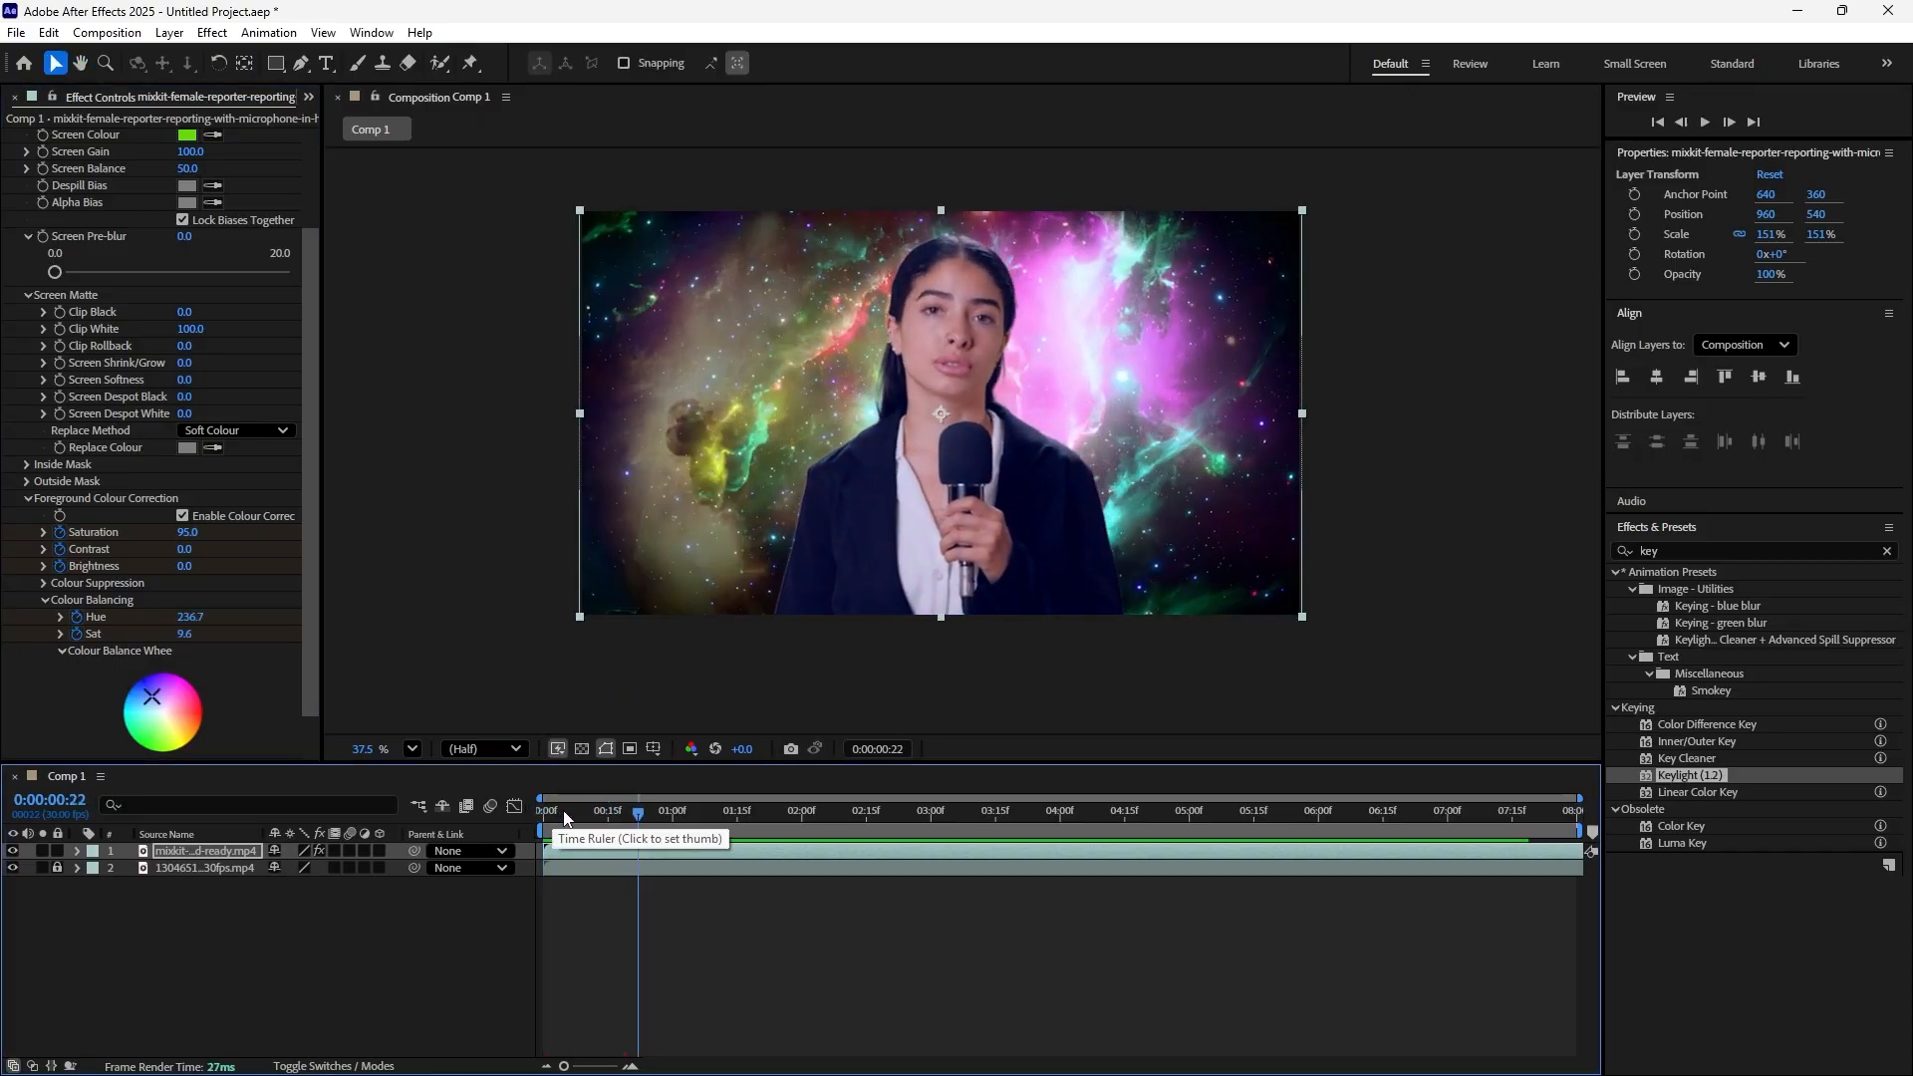
Keyframe the foreground colour balance to Hue 209.4 and Sat 11.2 at the first frame, and to Hue 233.1 and Sat 18.8 at 0:00:01:12
drag(634, 820, 513, 825)
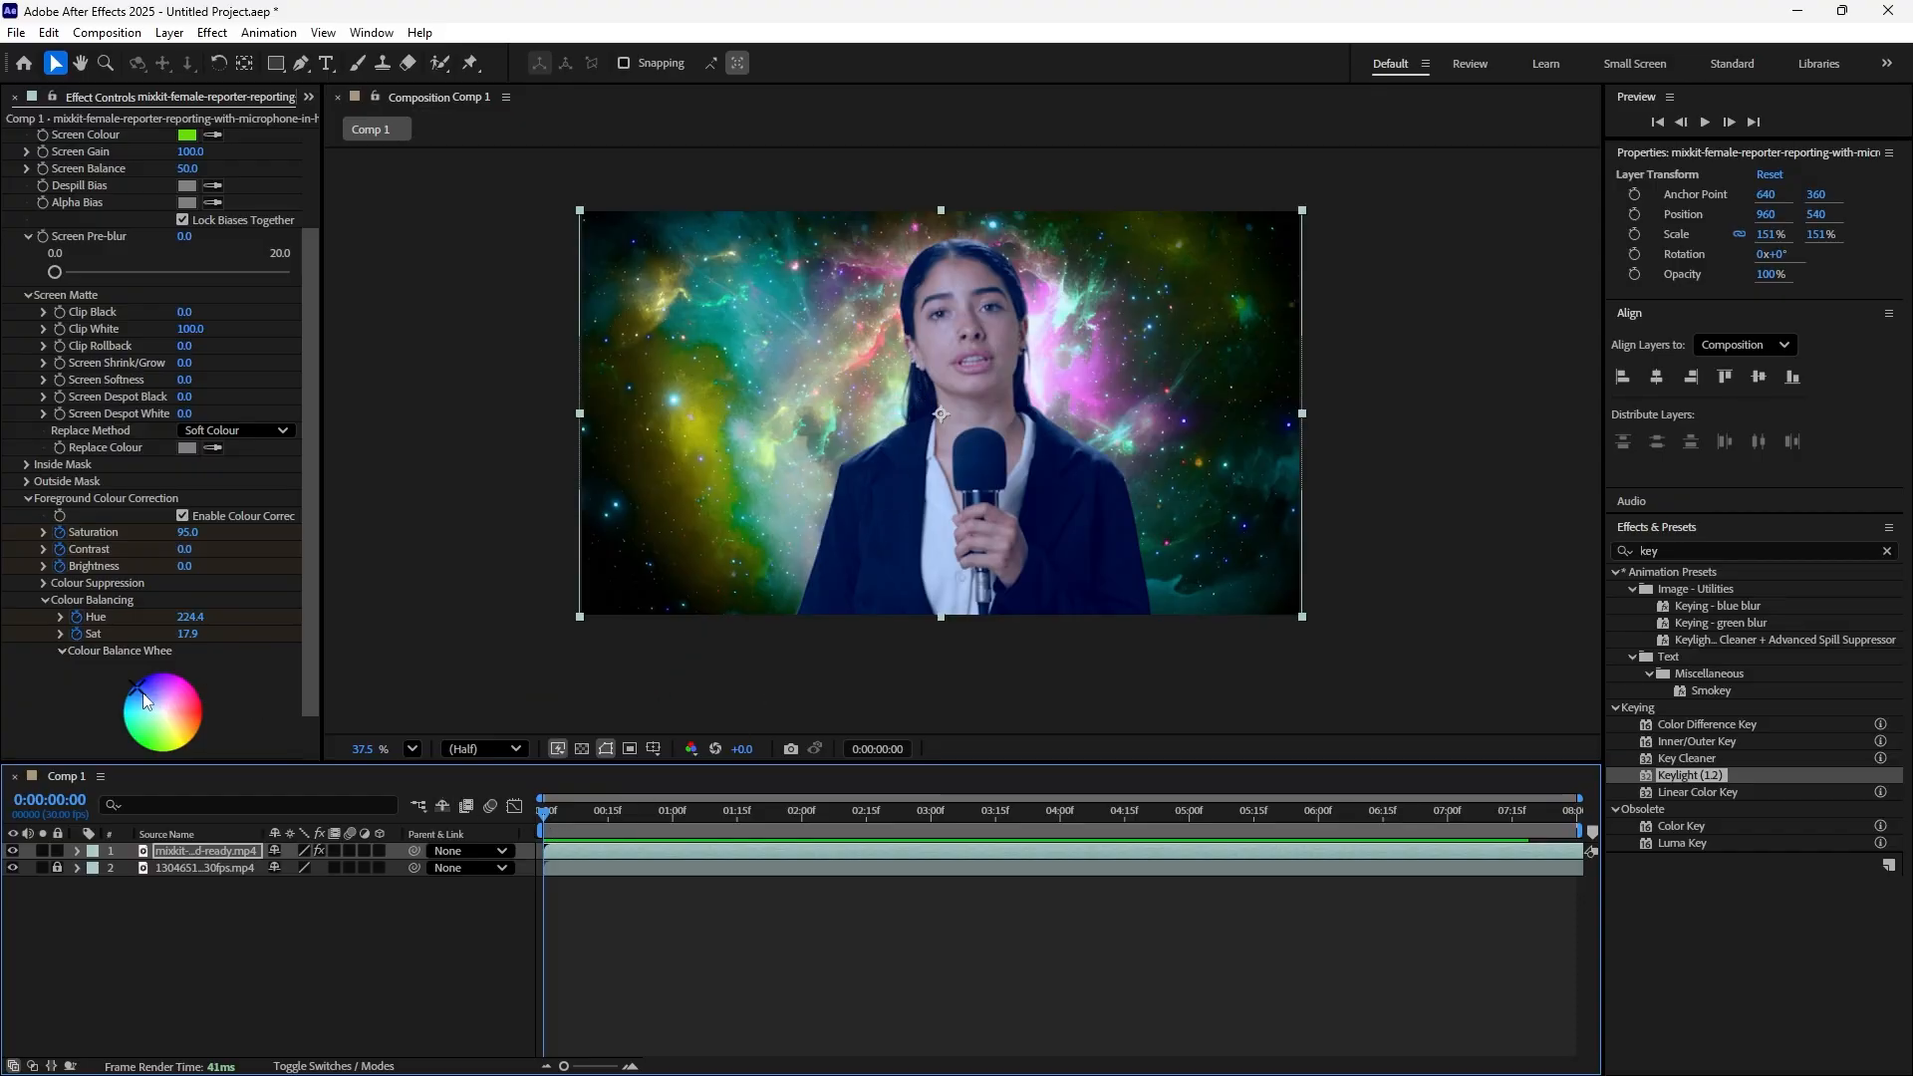
drag(142, 692, 141, 701)
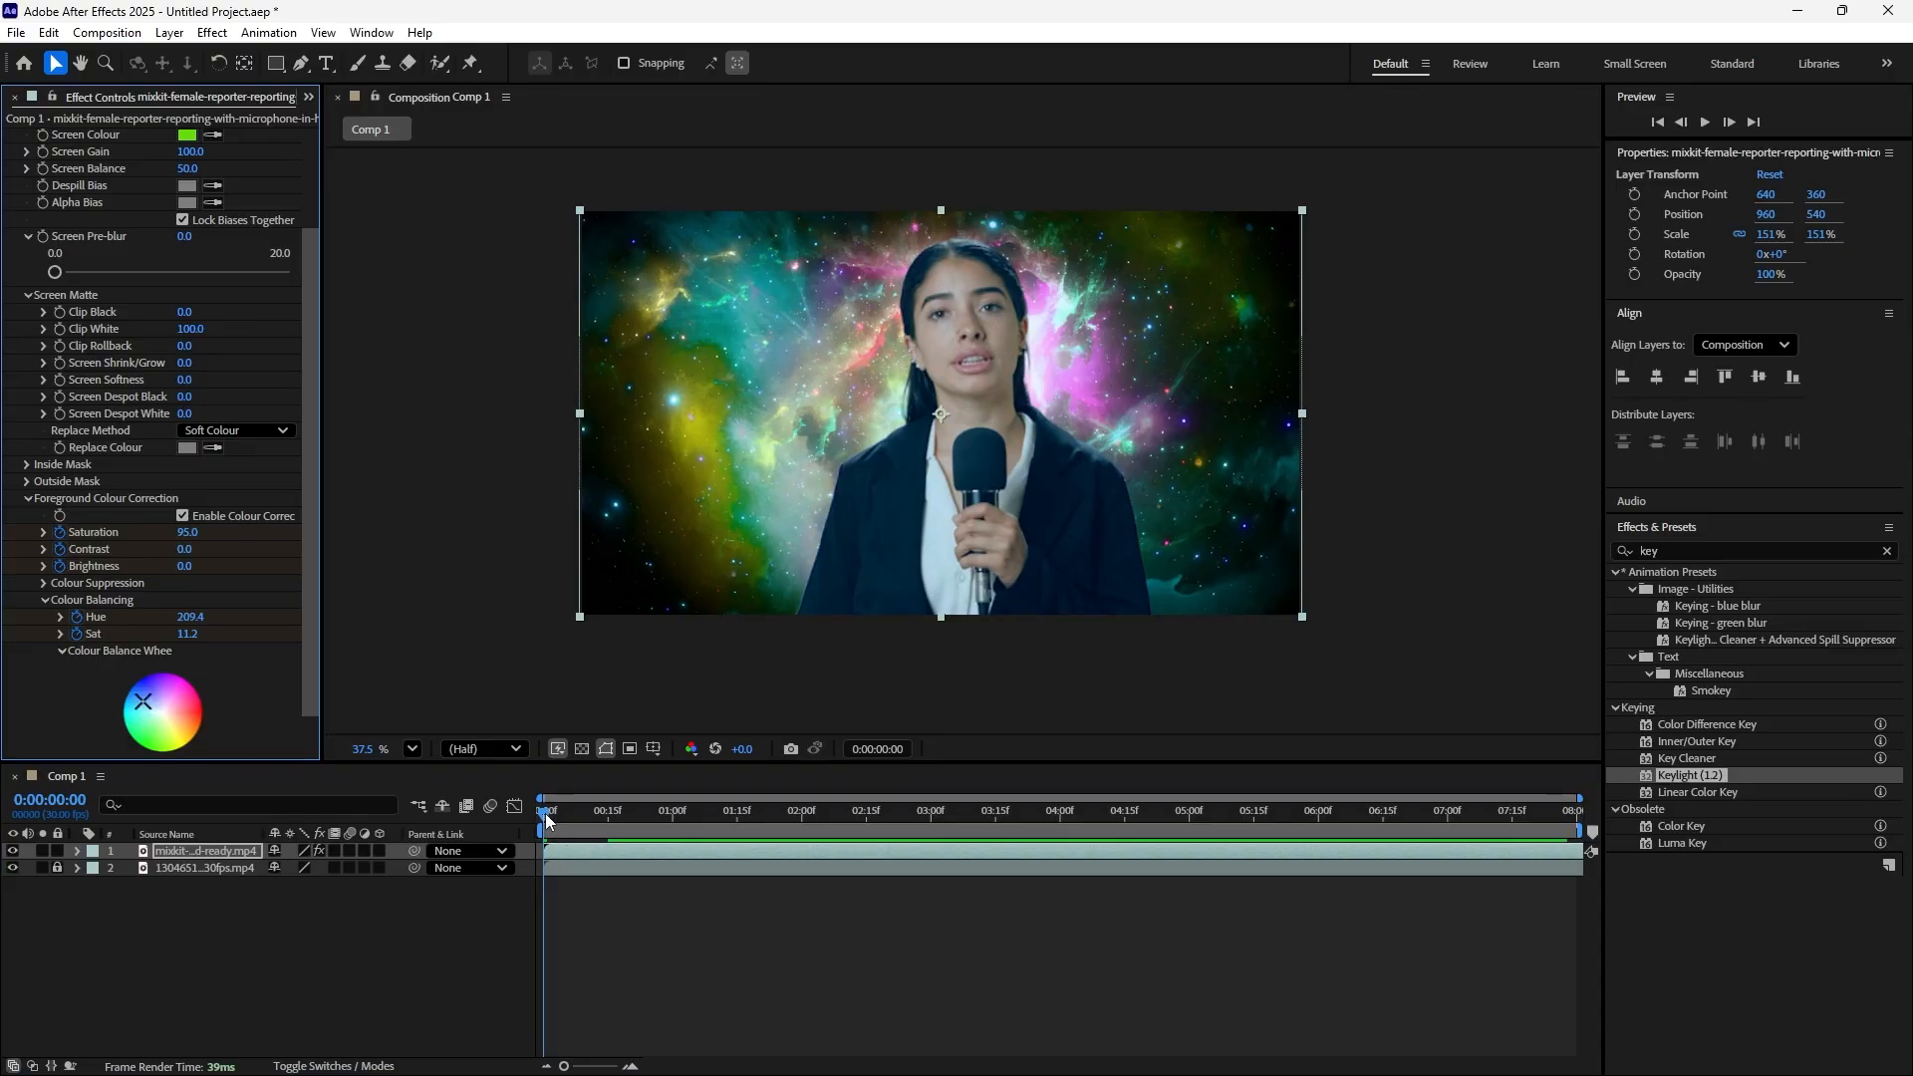
drag(547, 819, 693, 818)
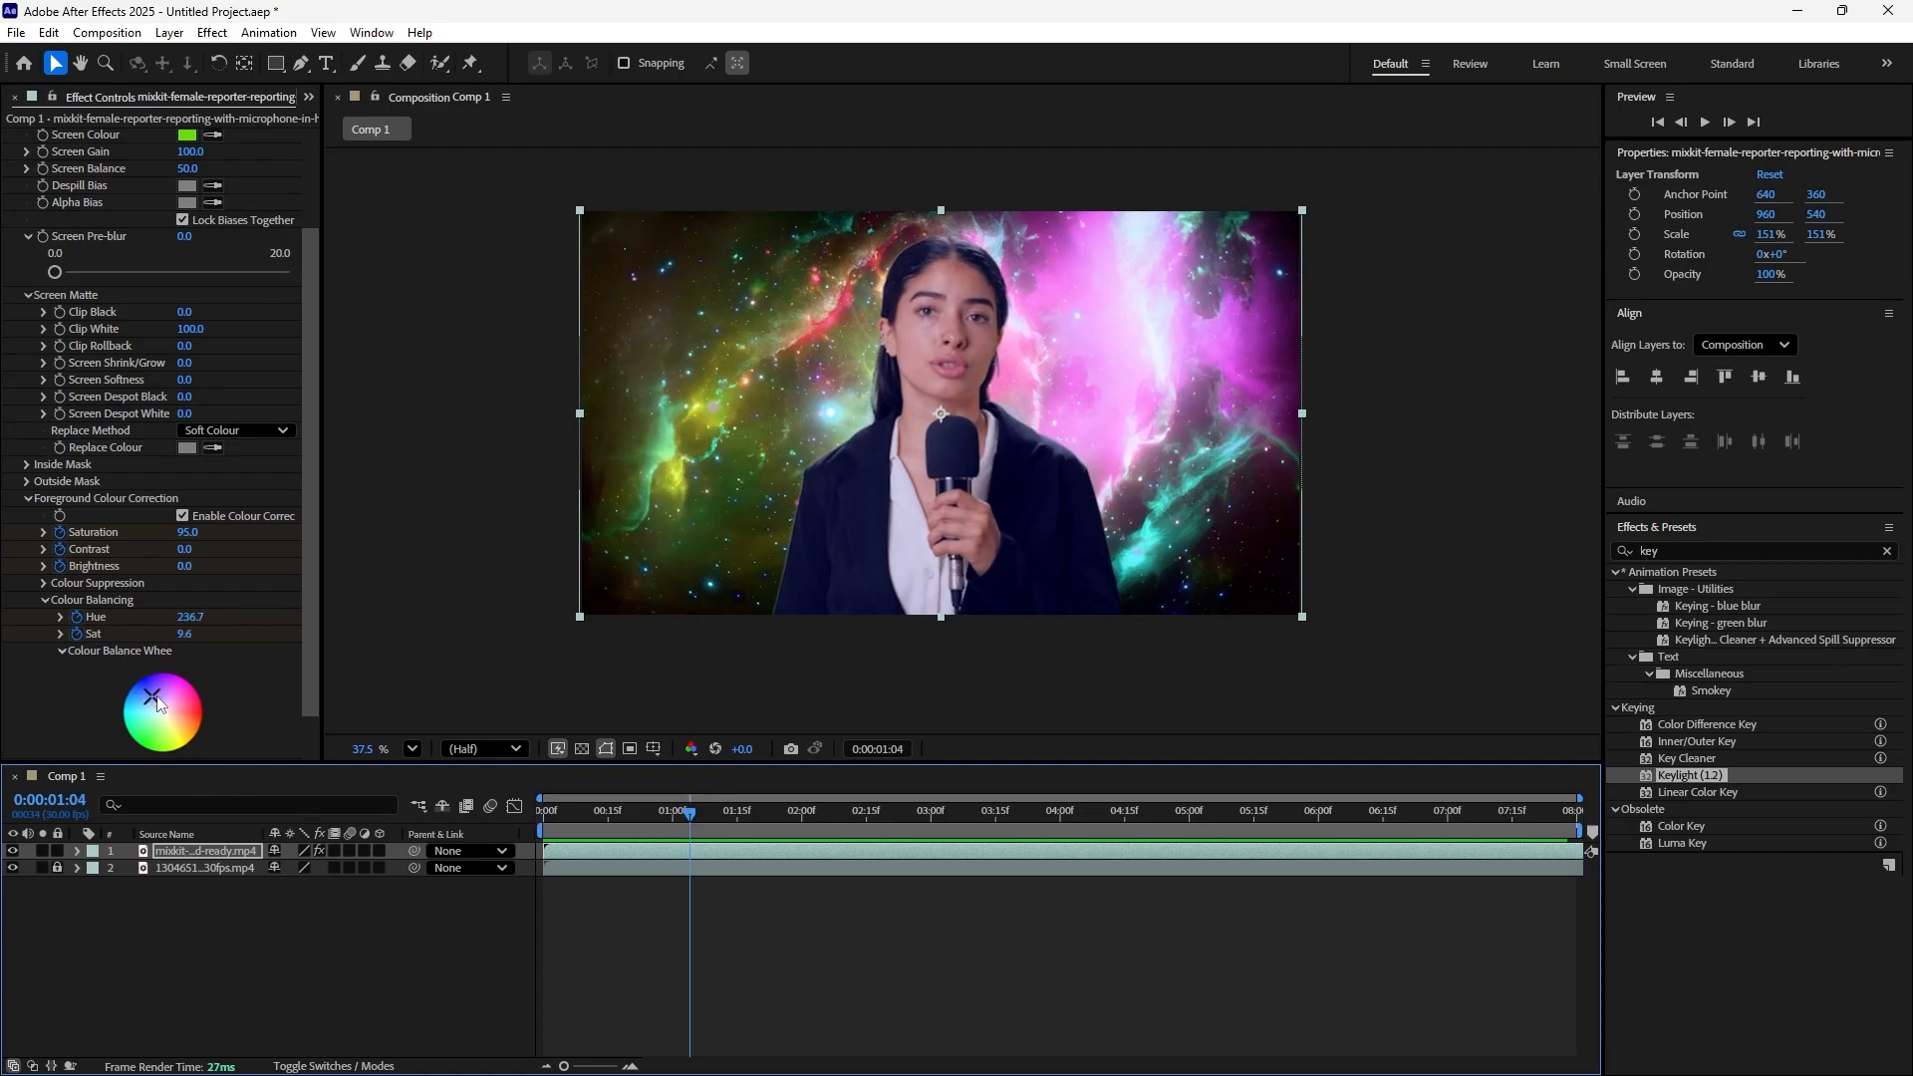
drag(694, 817, 728, 817)
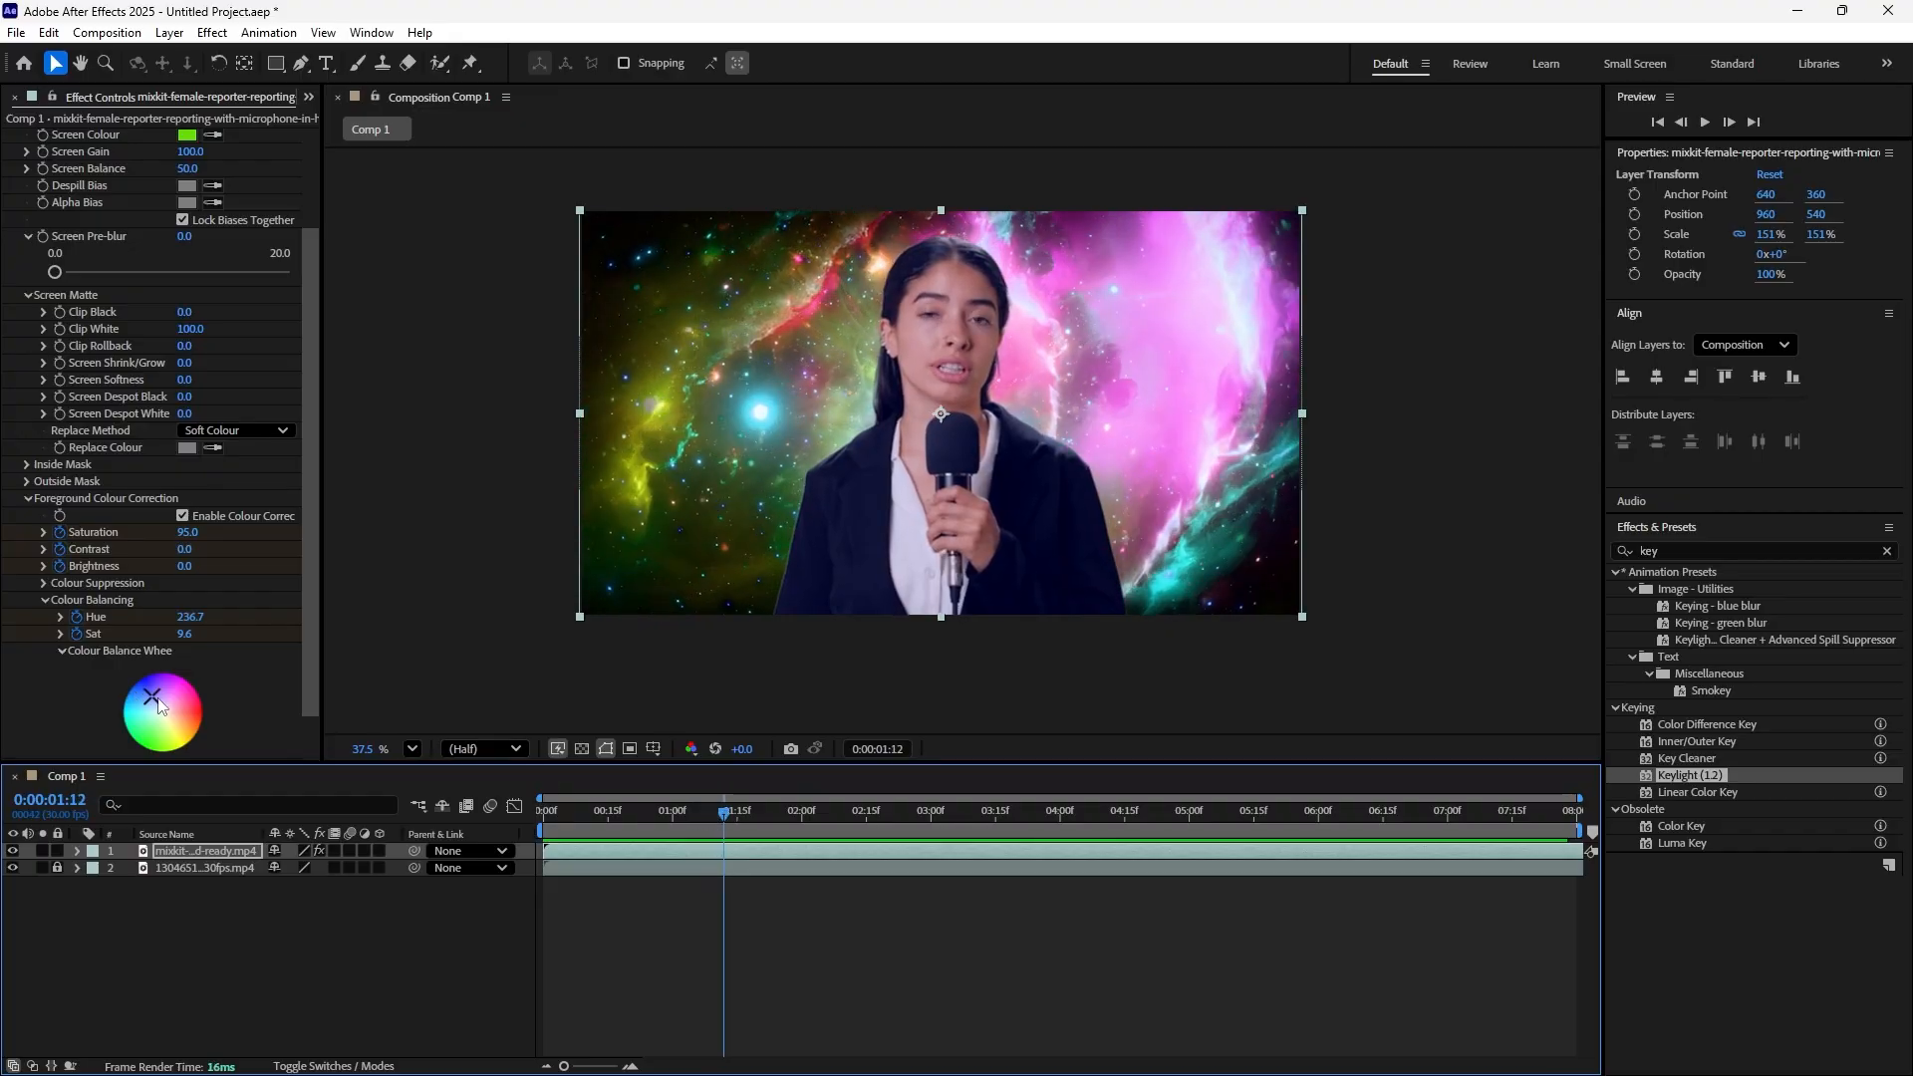
mouse_move(157, 696)
mouse_down()
mouse_move(143, 720)
mouse_move(141, 684)
mouse_up()
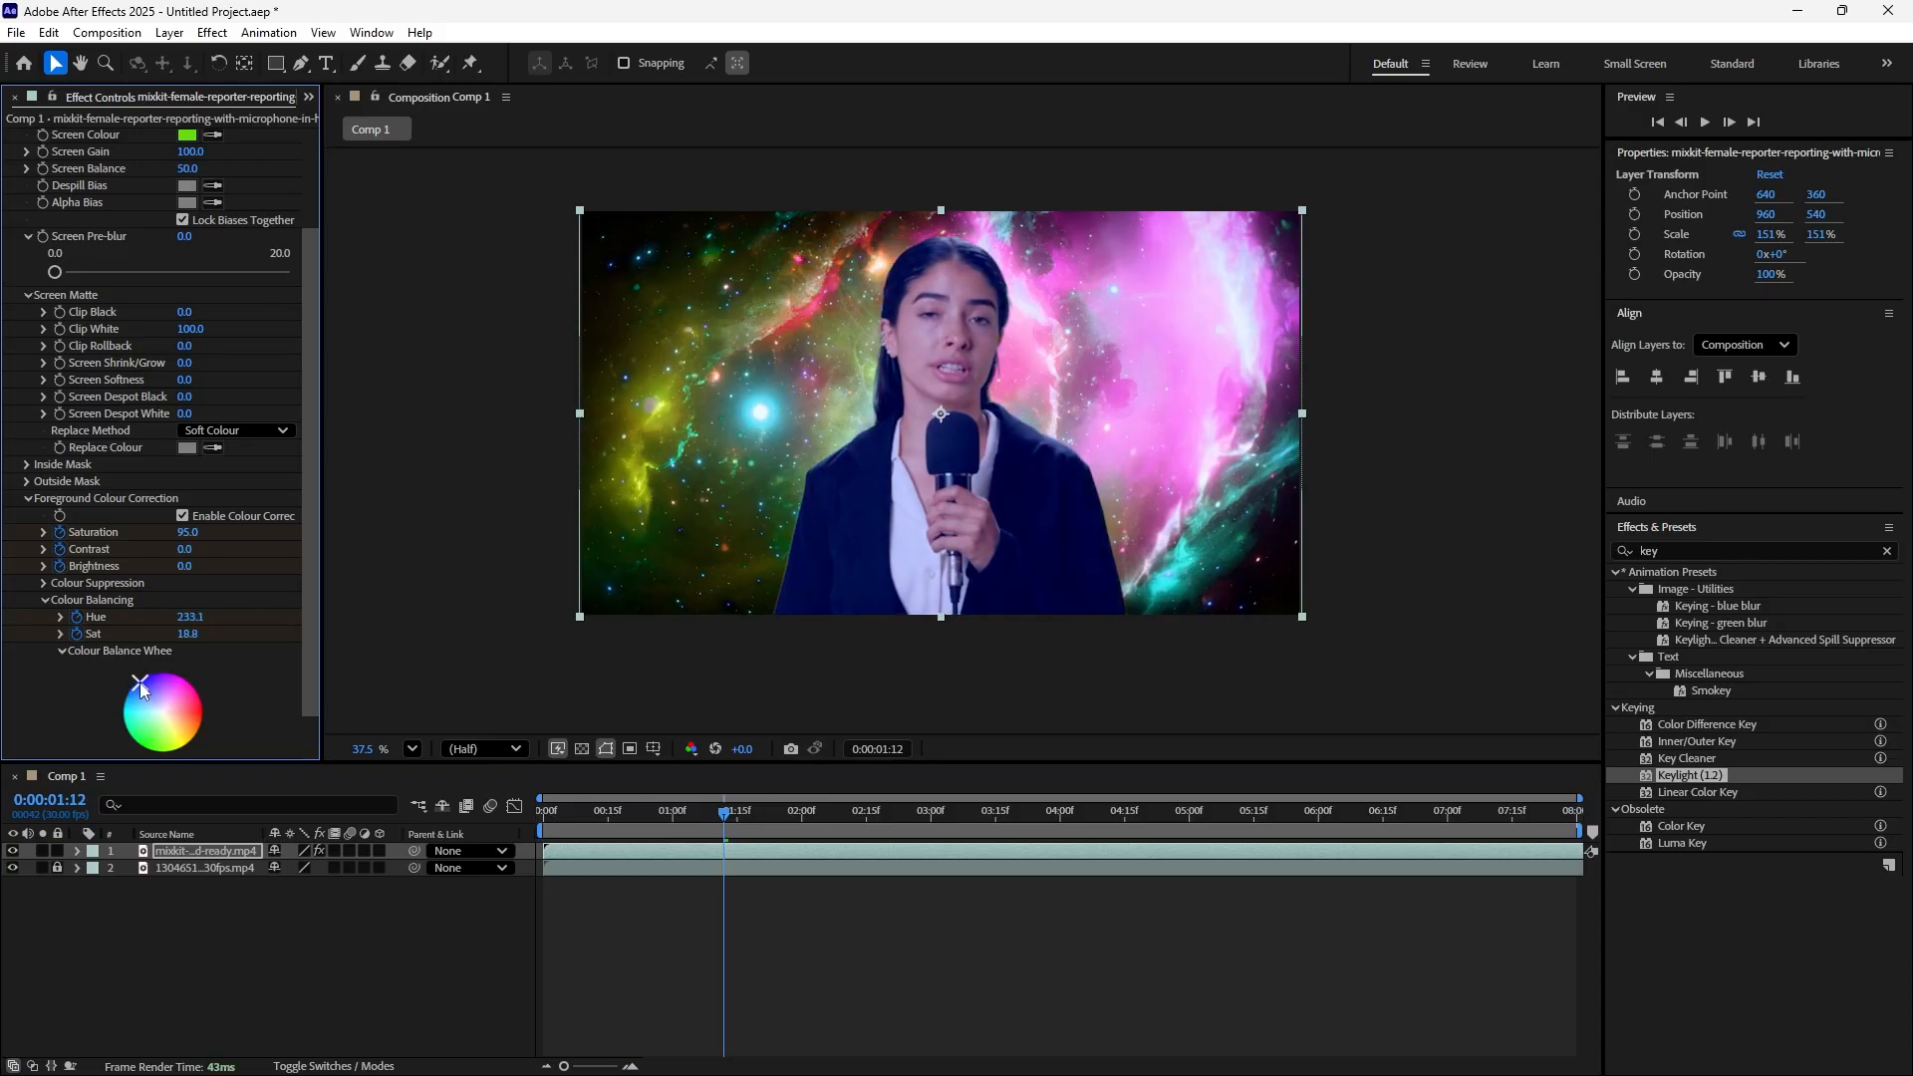
Keyframe the foreground colour balance at 0:00:02:06 with Hue 209.7 and Sat 18.1
click(726, 813)
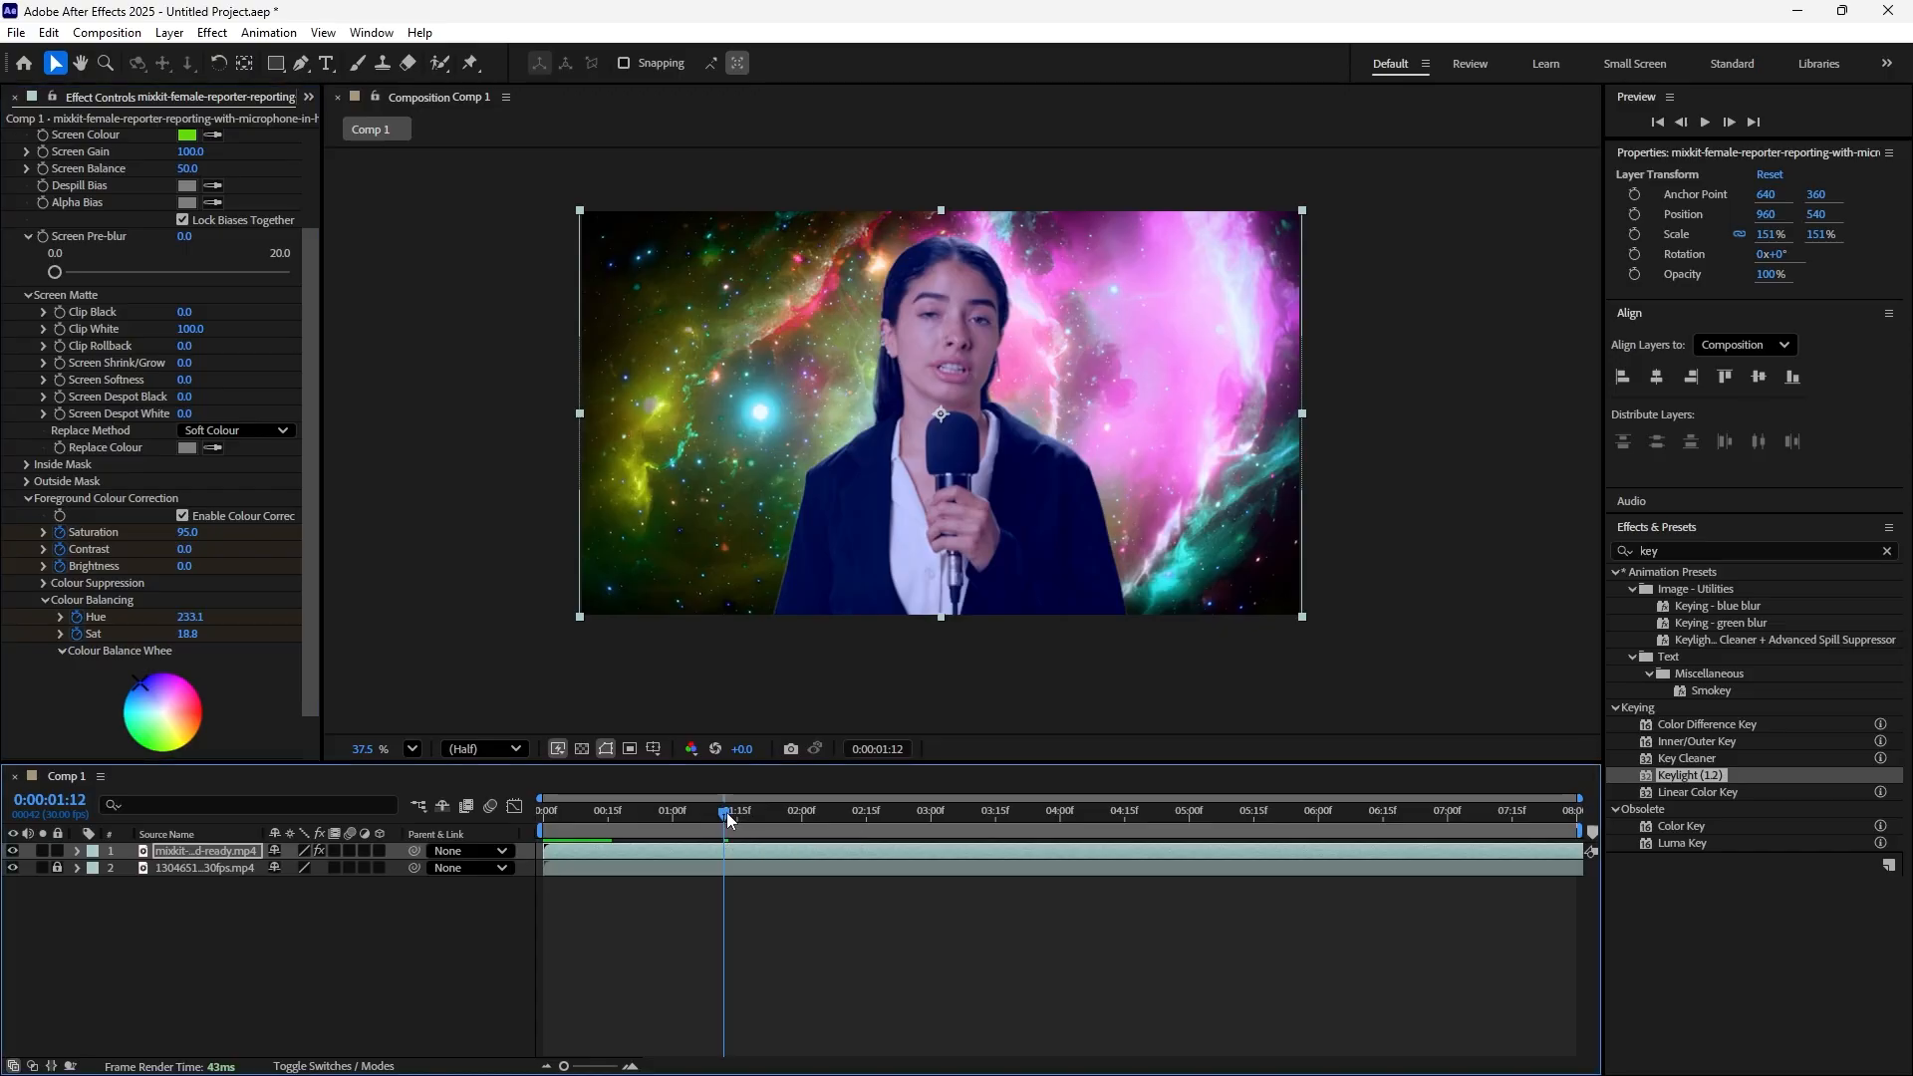
drag(728, 819, 823, 829)
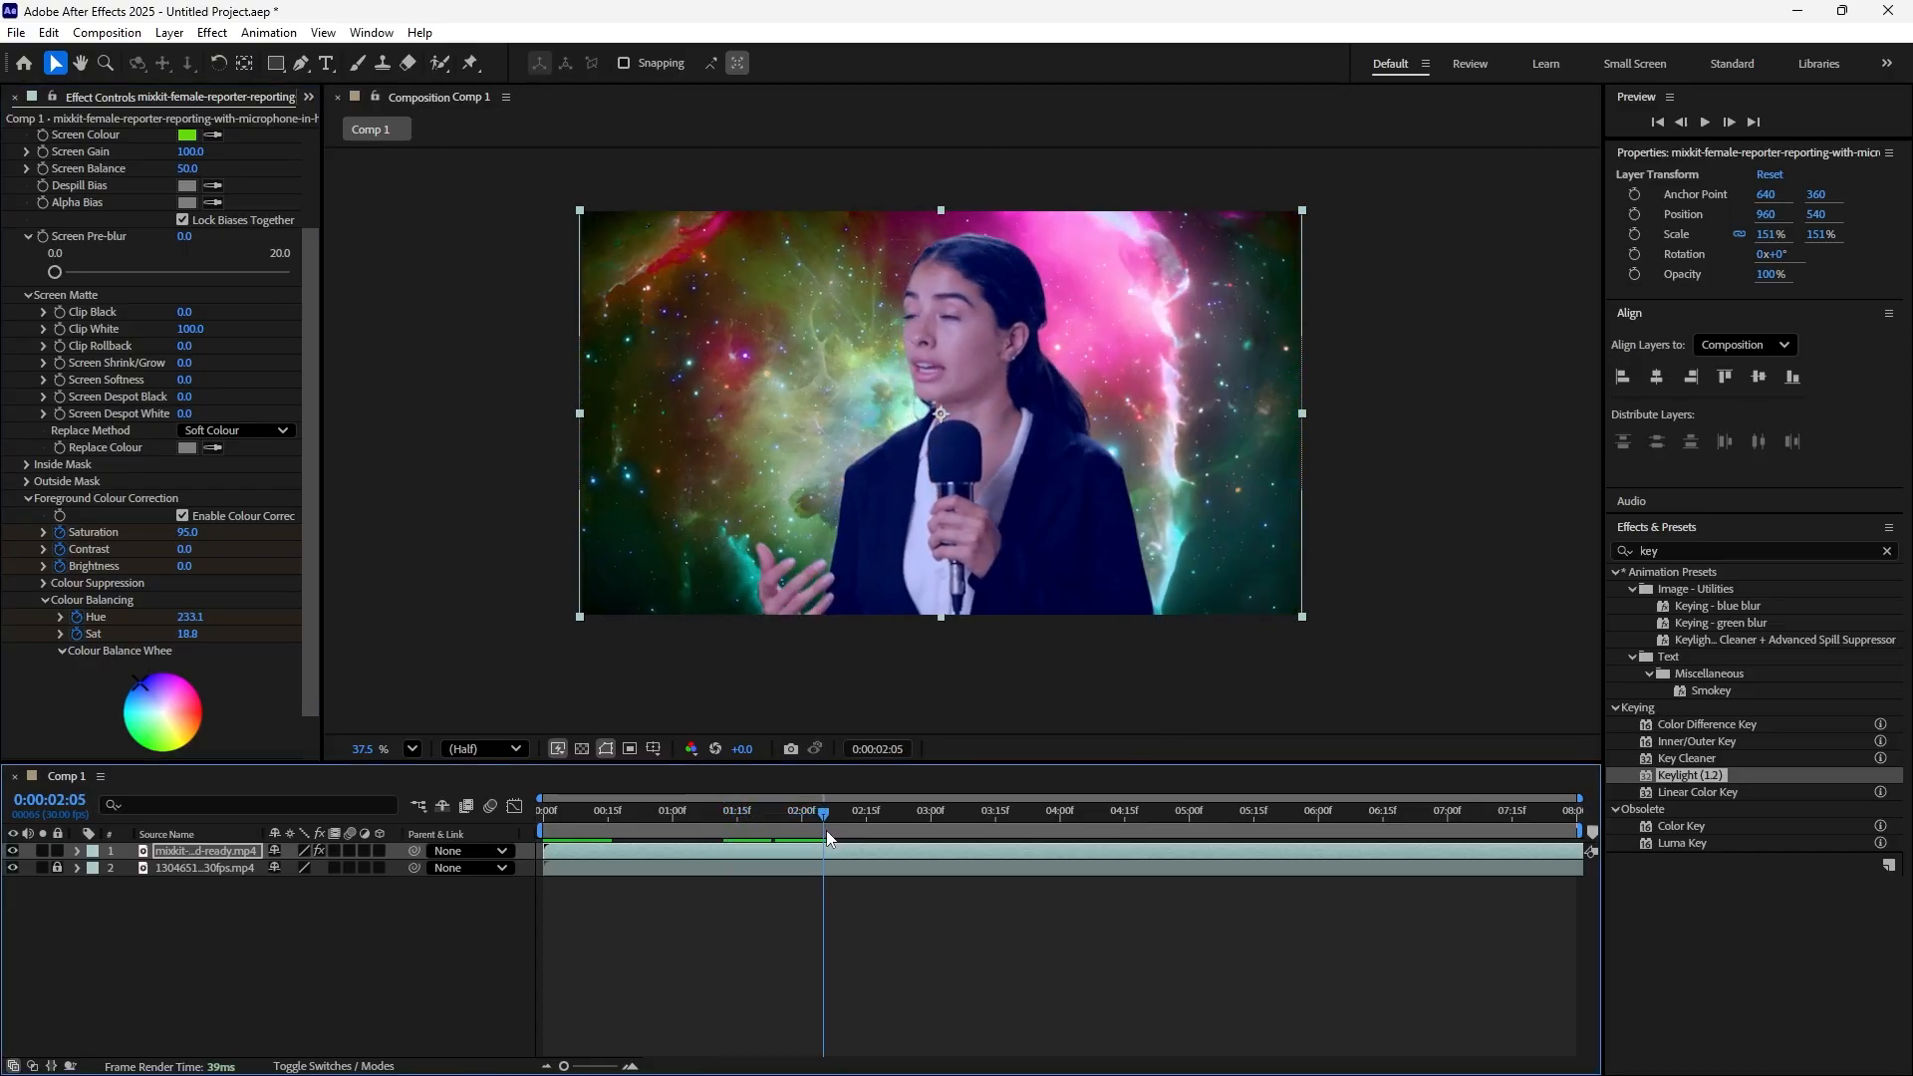
drag(827, 830, 831, 831)
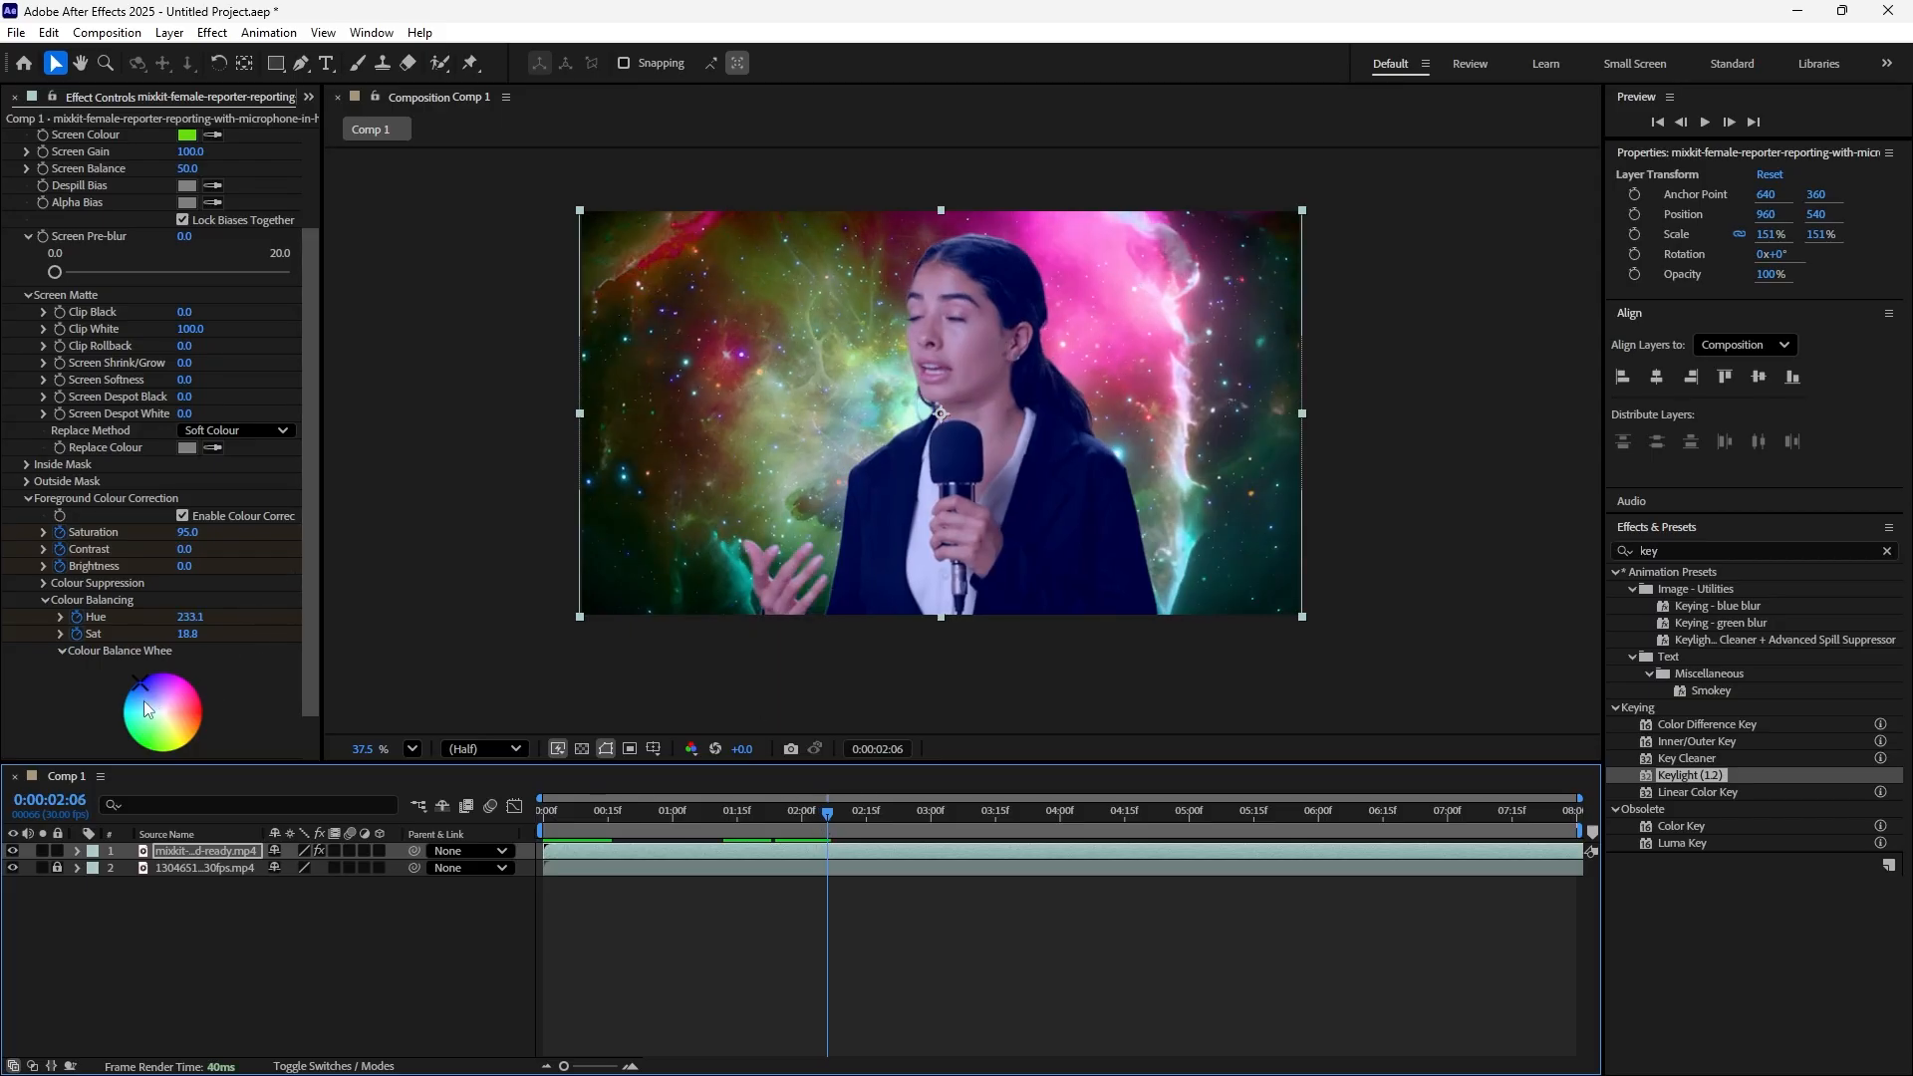
drag(141, 684, 129, 695)
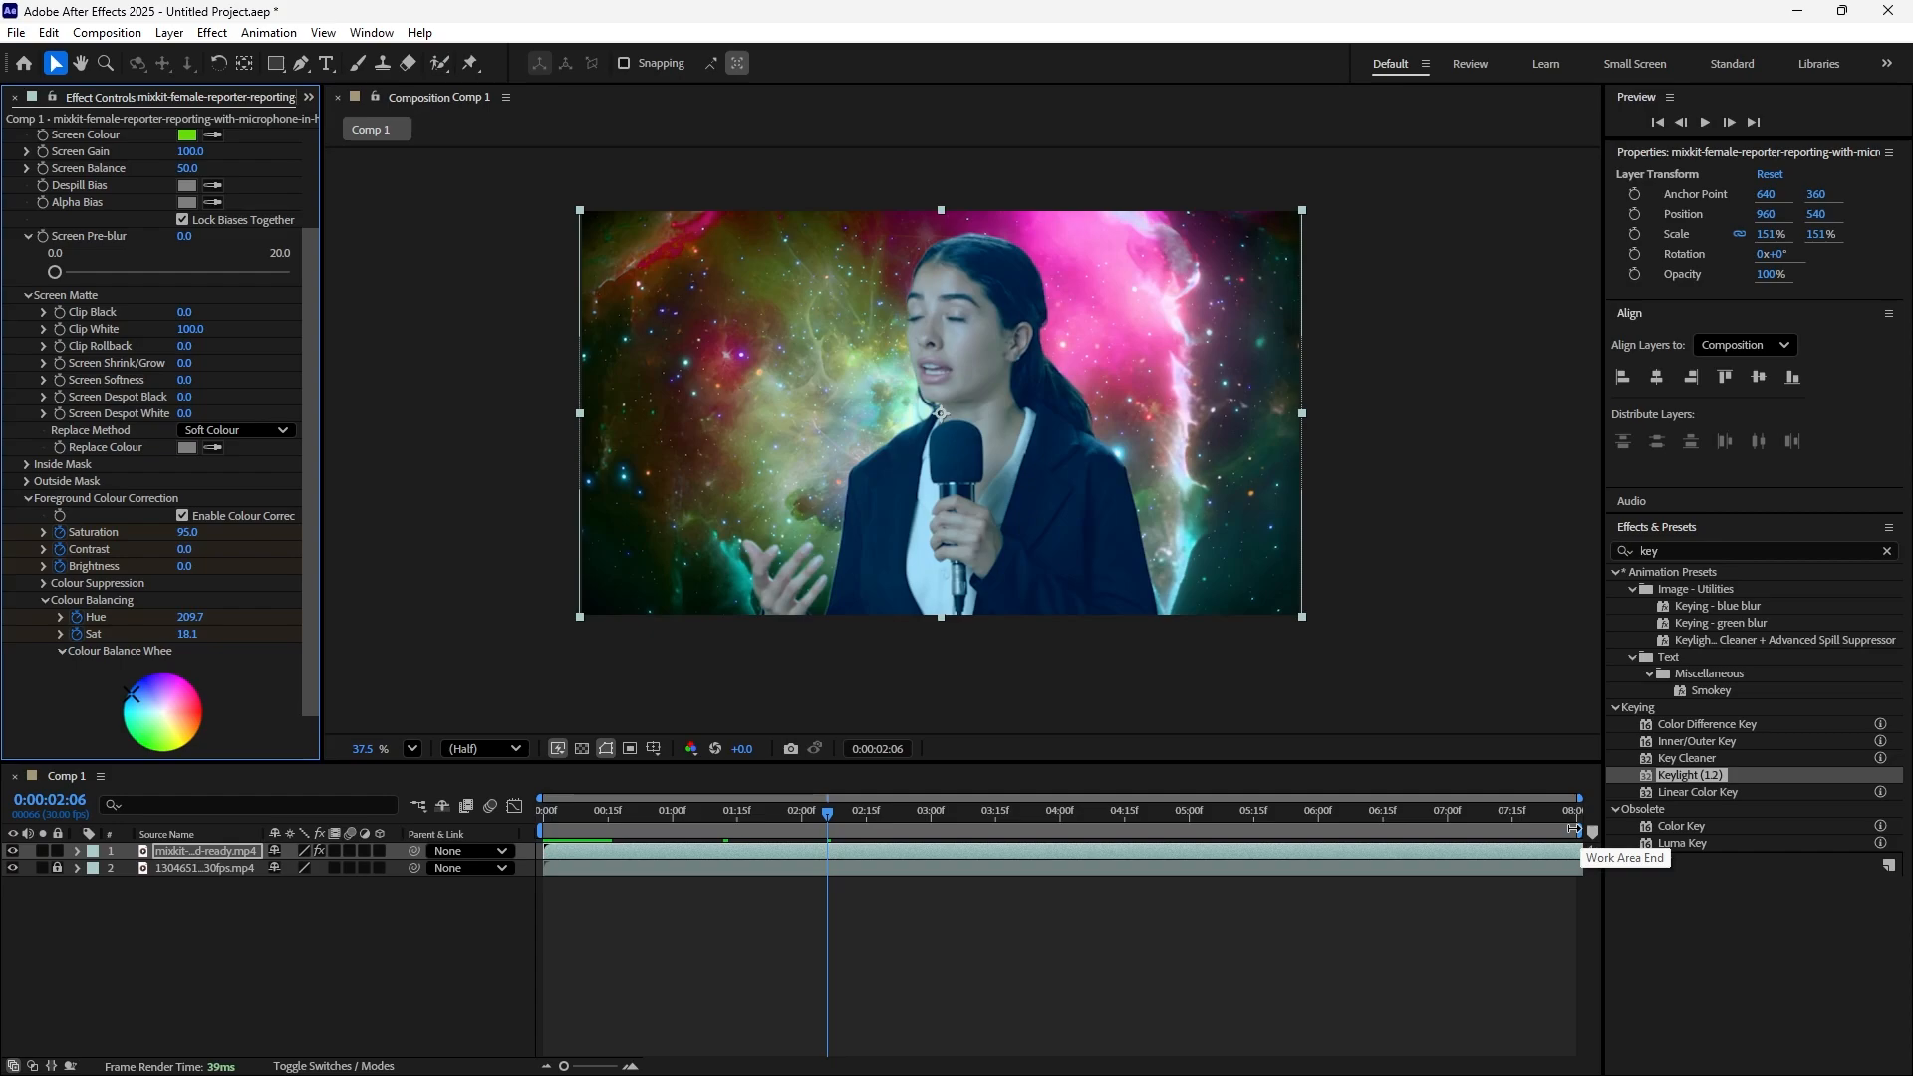
Shorten the work area to end just after the 0:00:02:06 keyframe and play it from the start
drag(1574, 829, 453, 802)
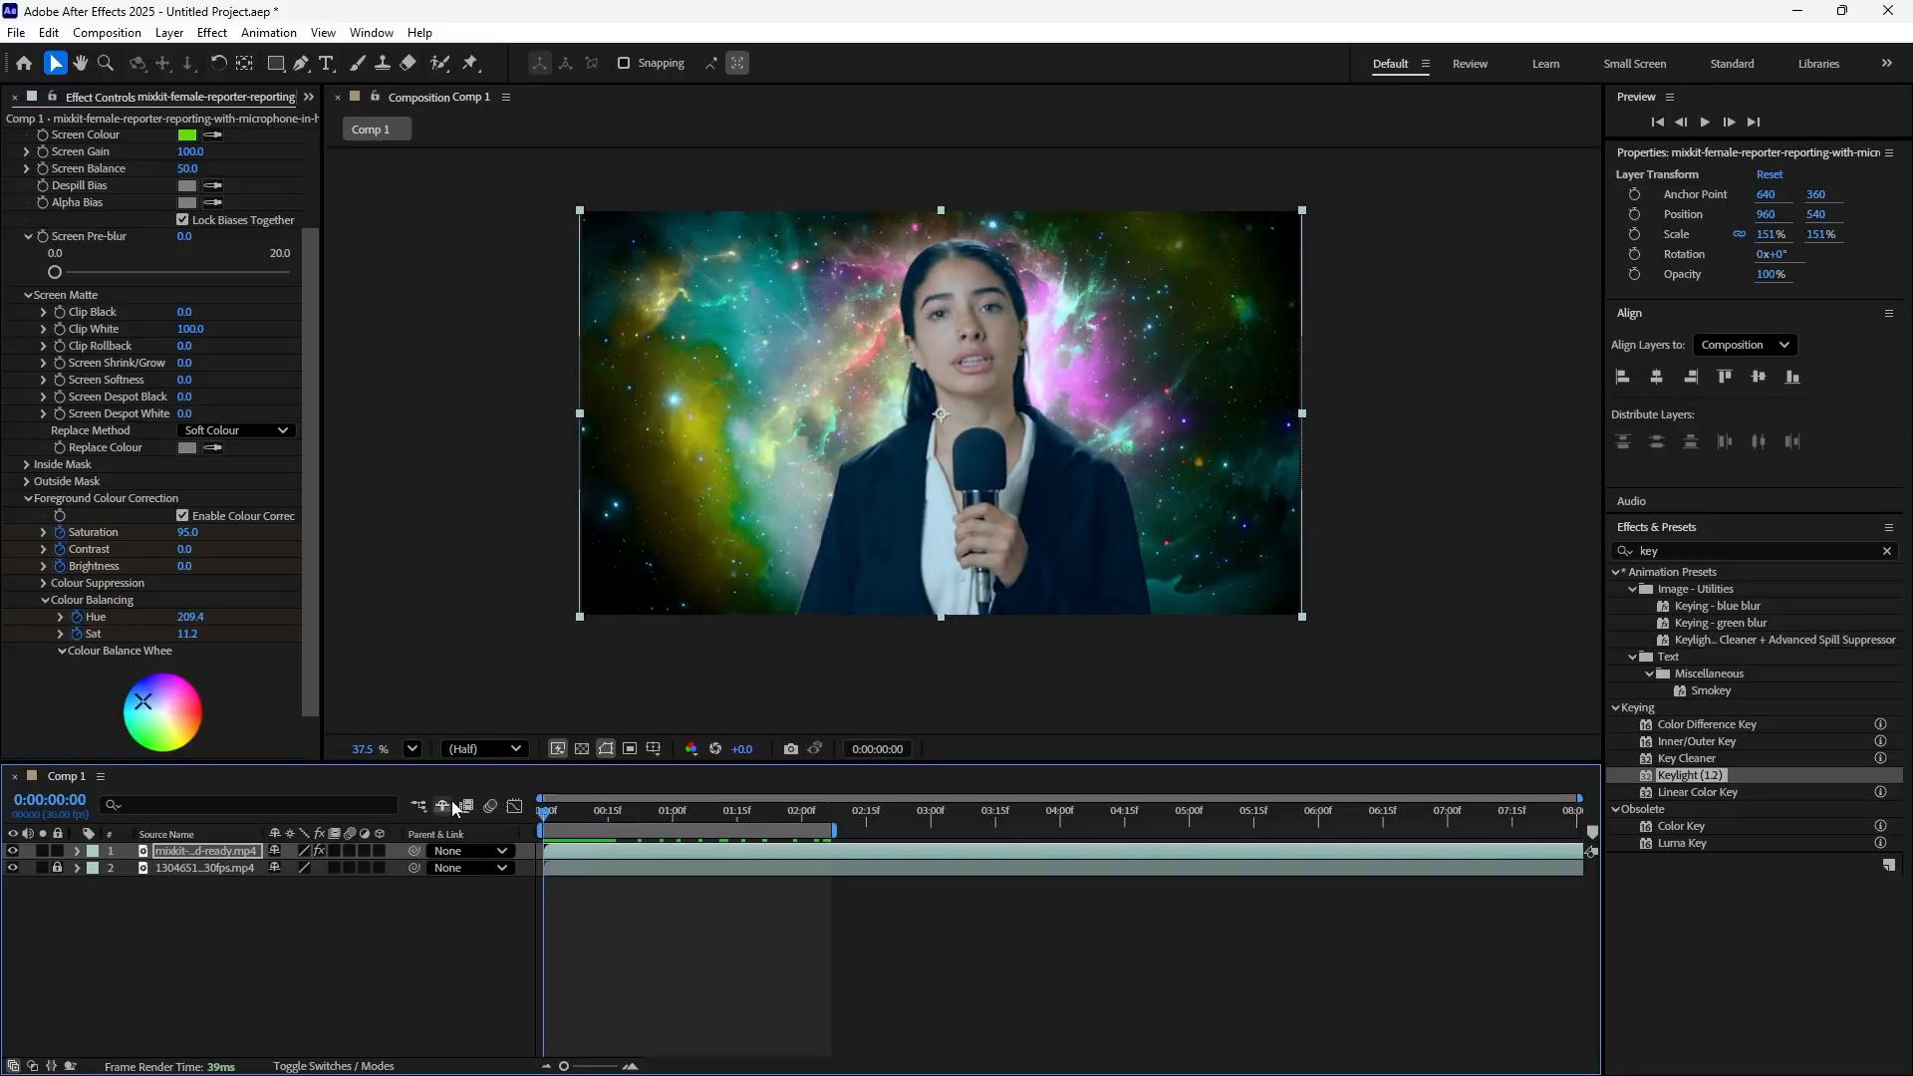
key(space)
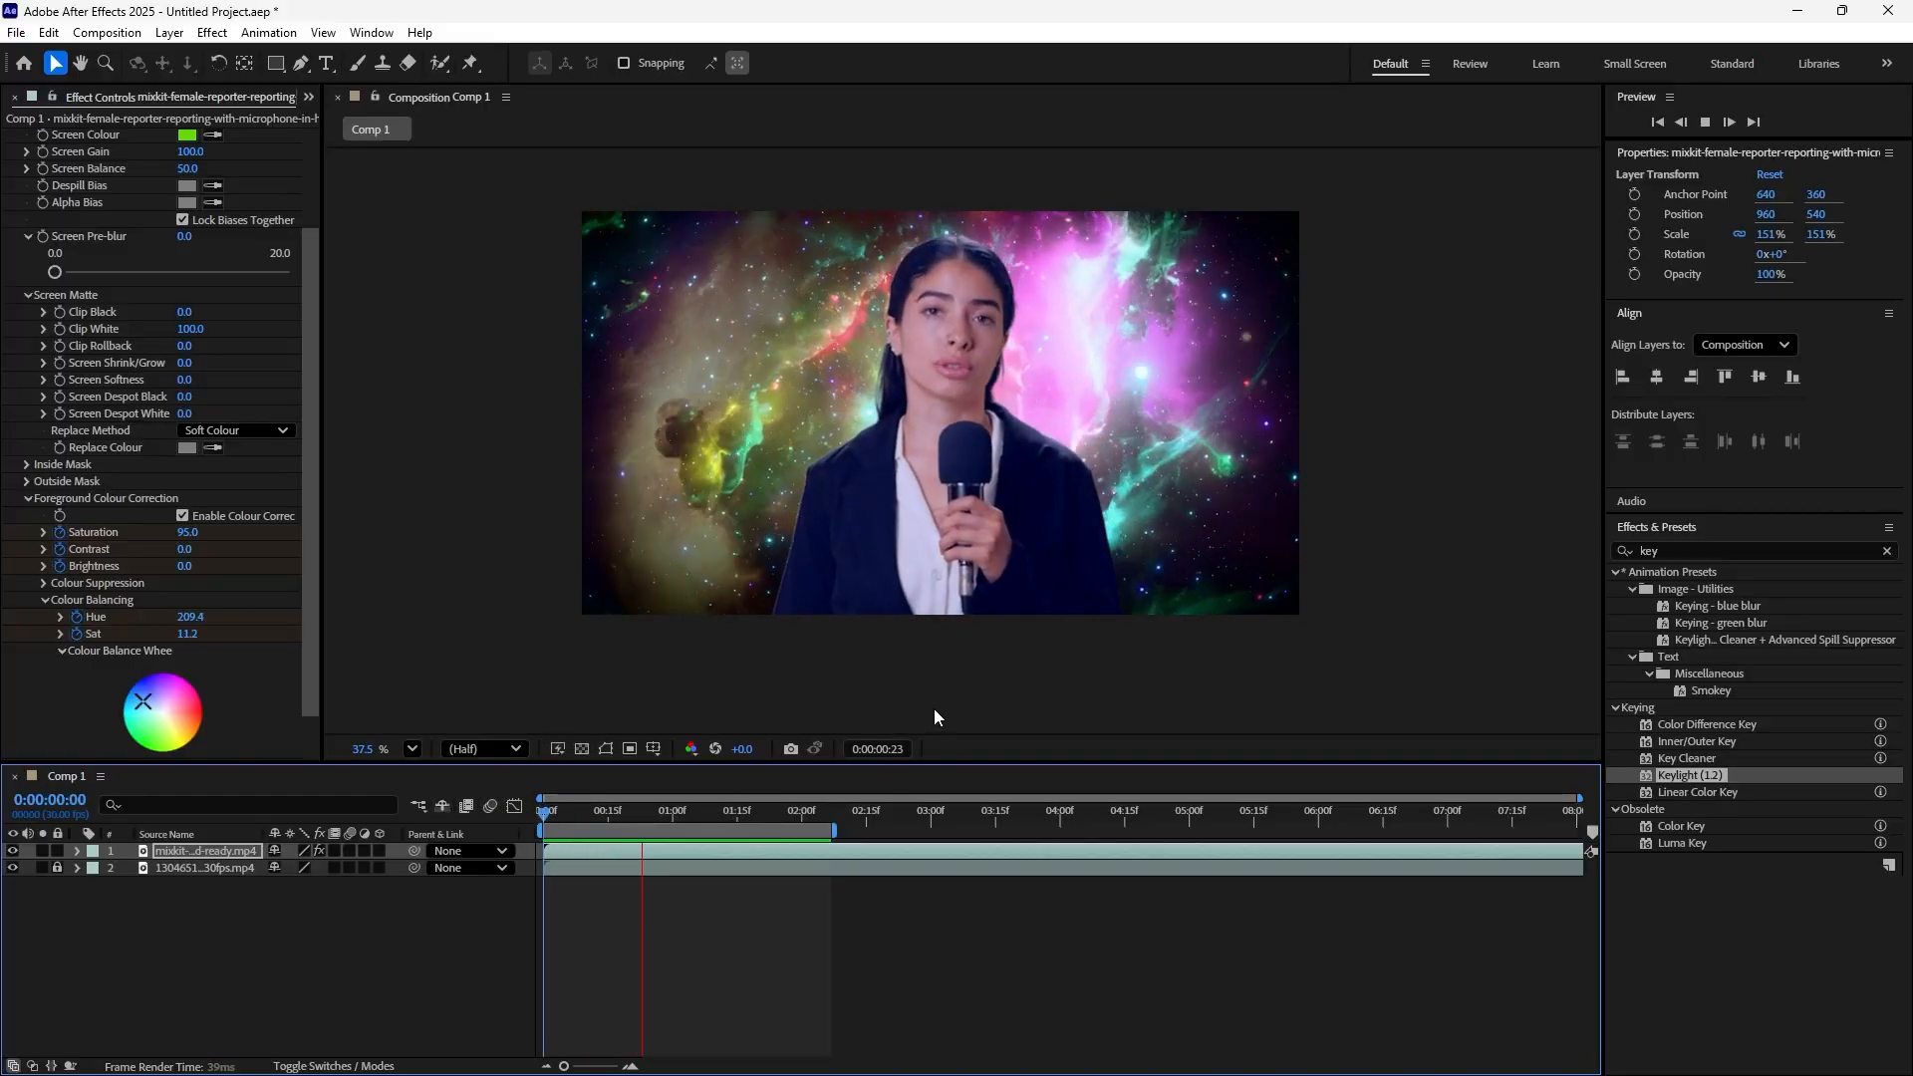